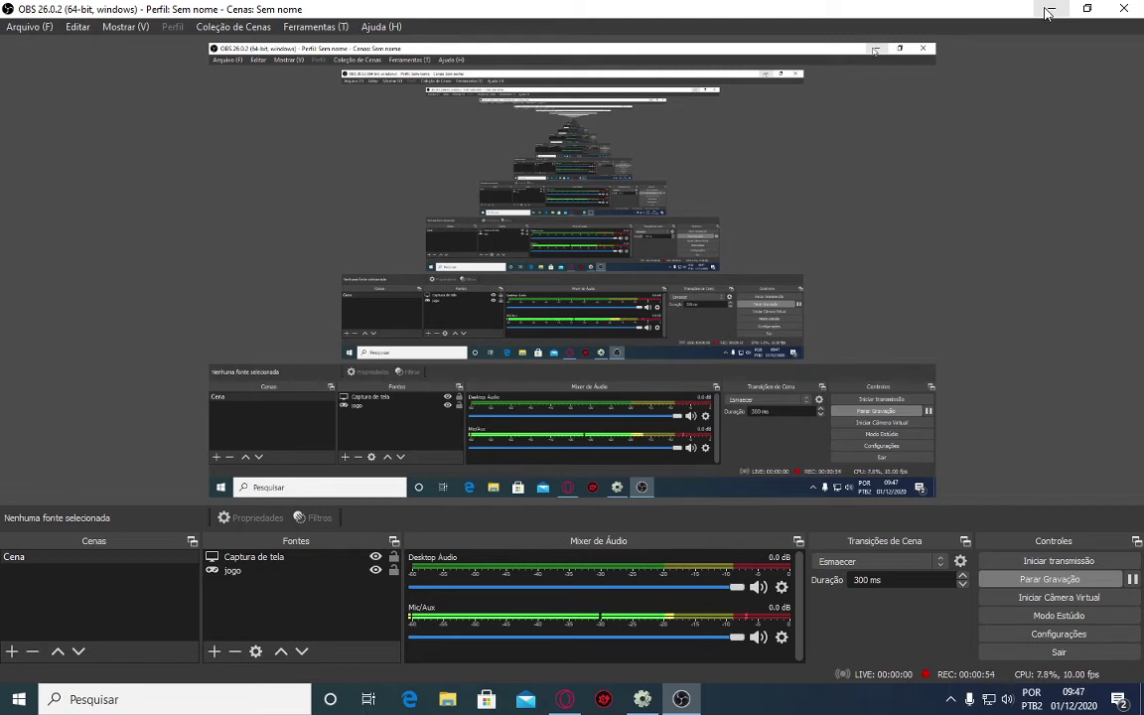
# Minimize OBS Studio so Construct 2's Layout 1 with the Sprite2 car is visible.
pyautogui.click(864, 231)
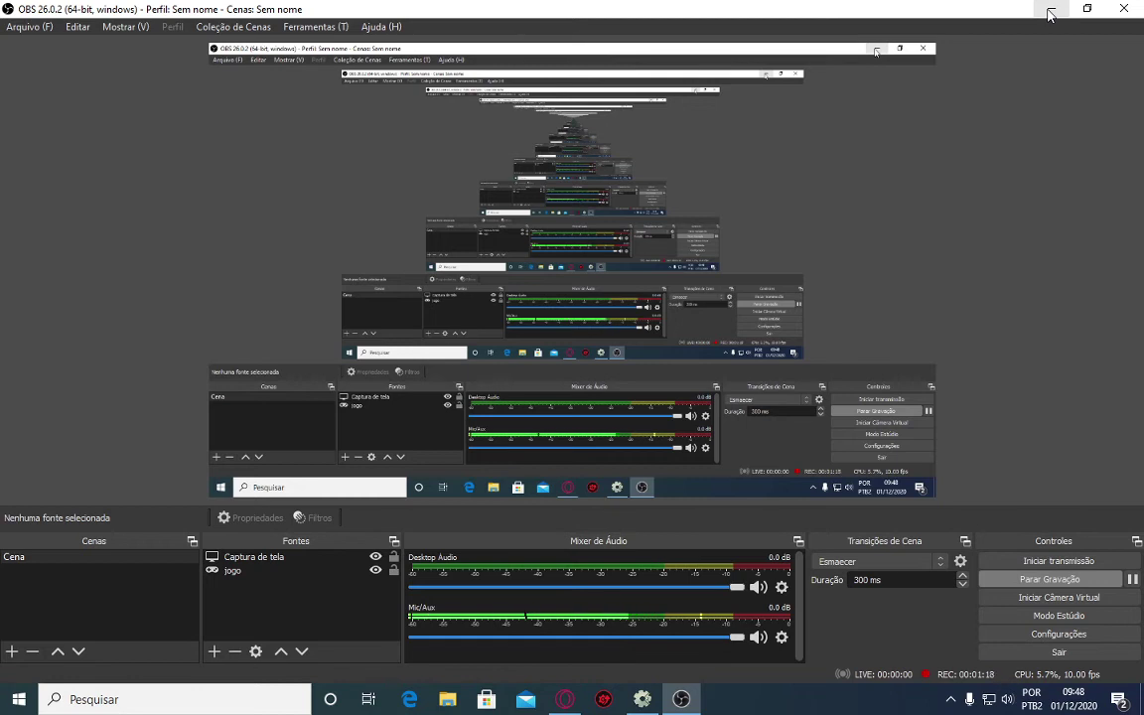
pyautogui.click(1050, 14)
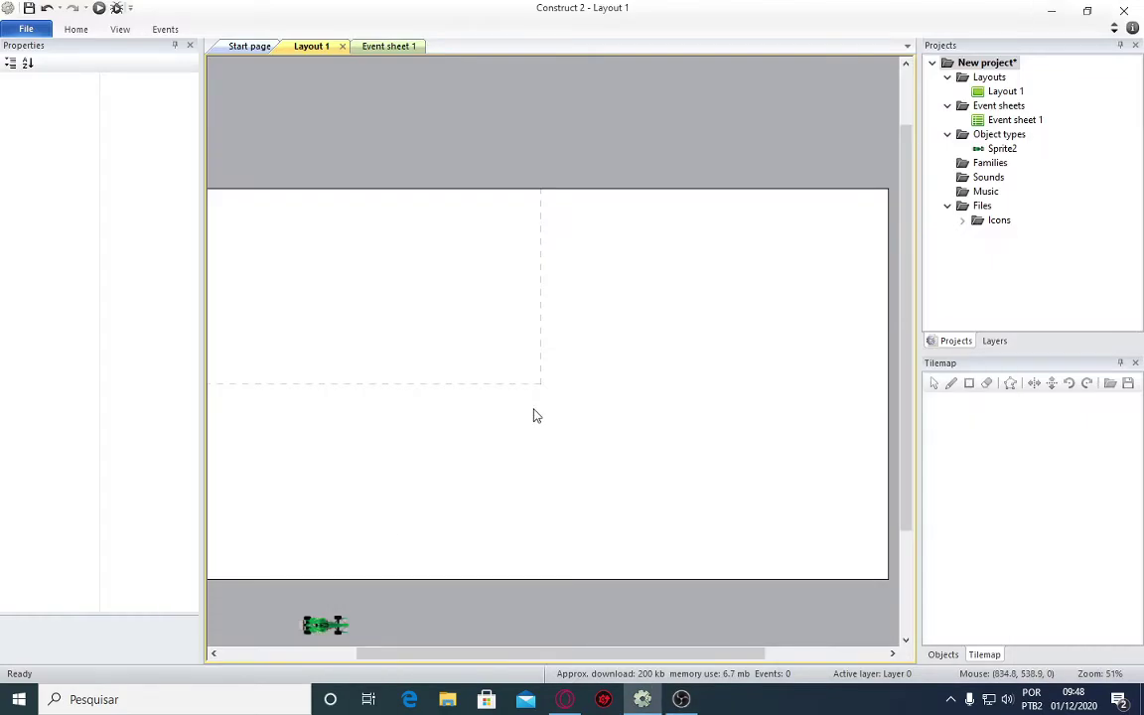
pyautogui.keyDown('ctrl'); pyautogui.scroll(-2, 533, 415); pyautogui.keyUp('ctrl')
pyautogui.keyDown('ctrl'); pyautogui.scroll(1, 533, 415); pyautogui.keyUp('ctrl')
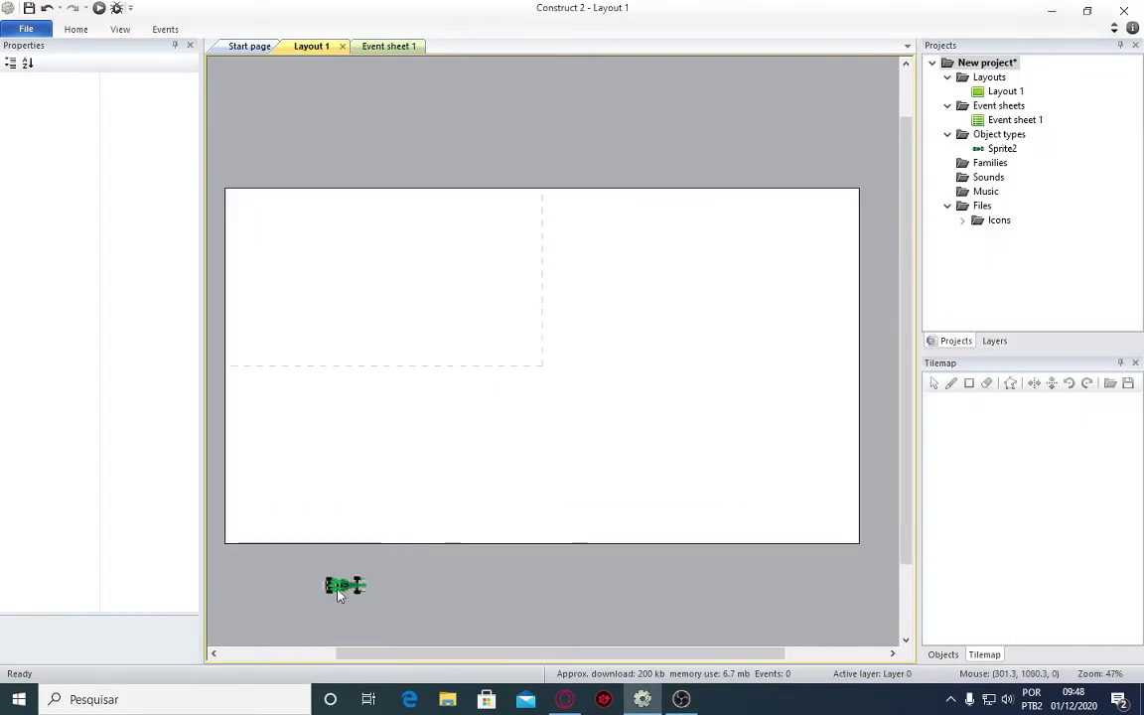
pyautogui.click(337, 591)
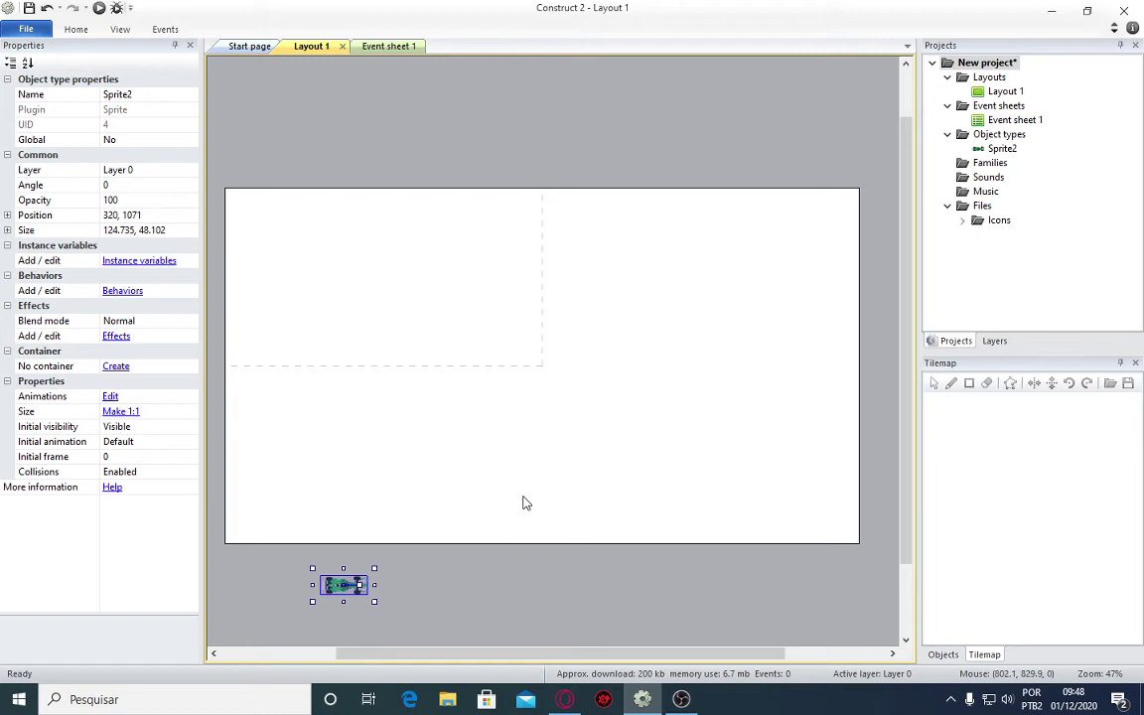
# Insert a Tilemap object into Layout 1.
pyautogui.doubleClick(562, 406)
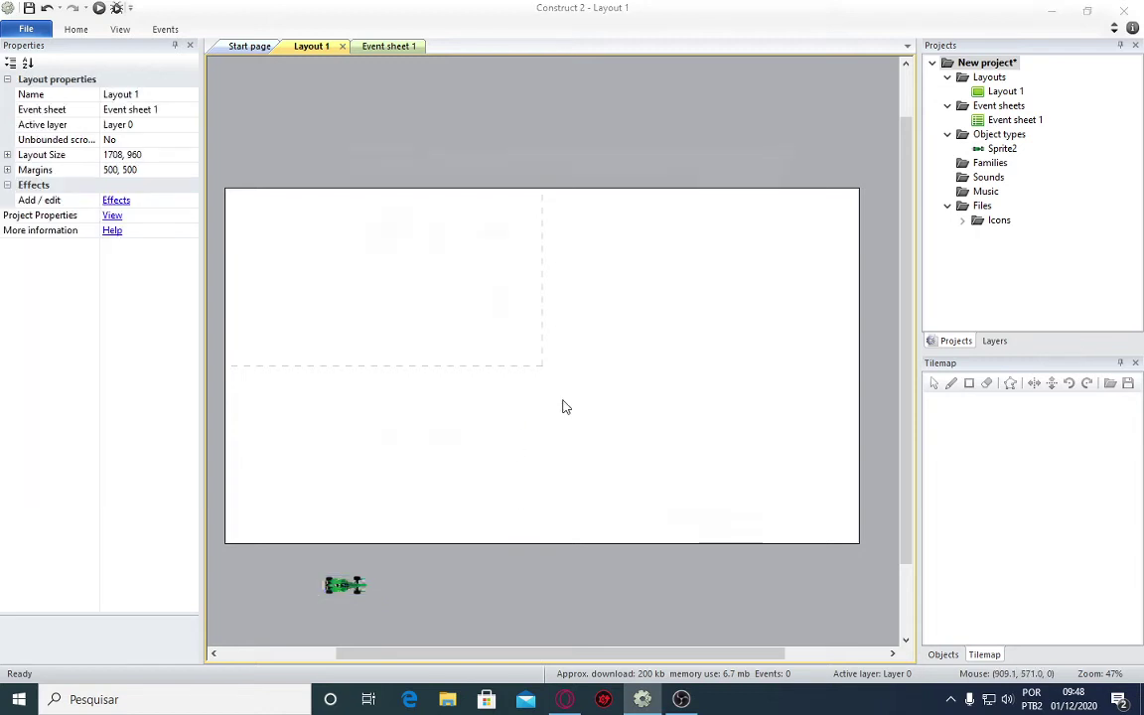
pyautogui.click(440, 370)
pyautogui.doubleClick(440, 369)
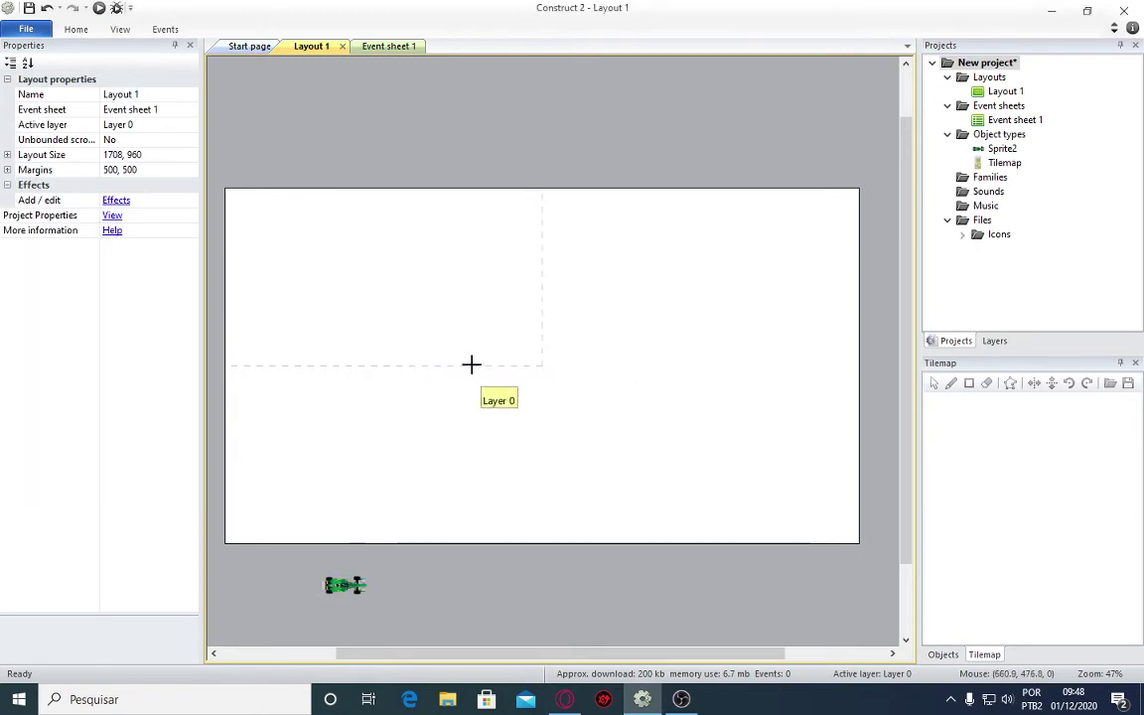
pyautogui.click(472, 364)
# Load towerDefense_tilesheet from Desktop > Tilesheet as the Tilemap's image.
pyautogui.click(396, 225)
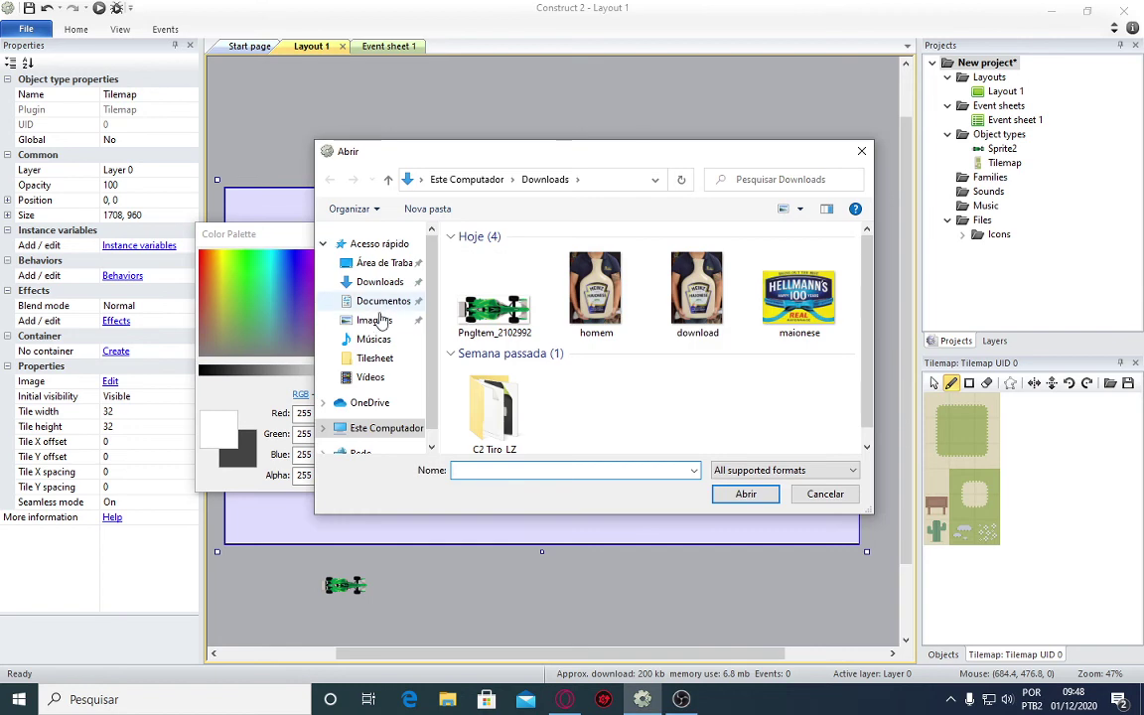
pyautogui.click(393, 284)
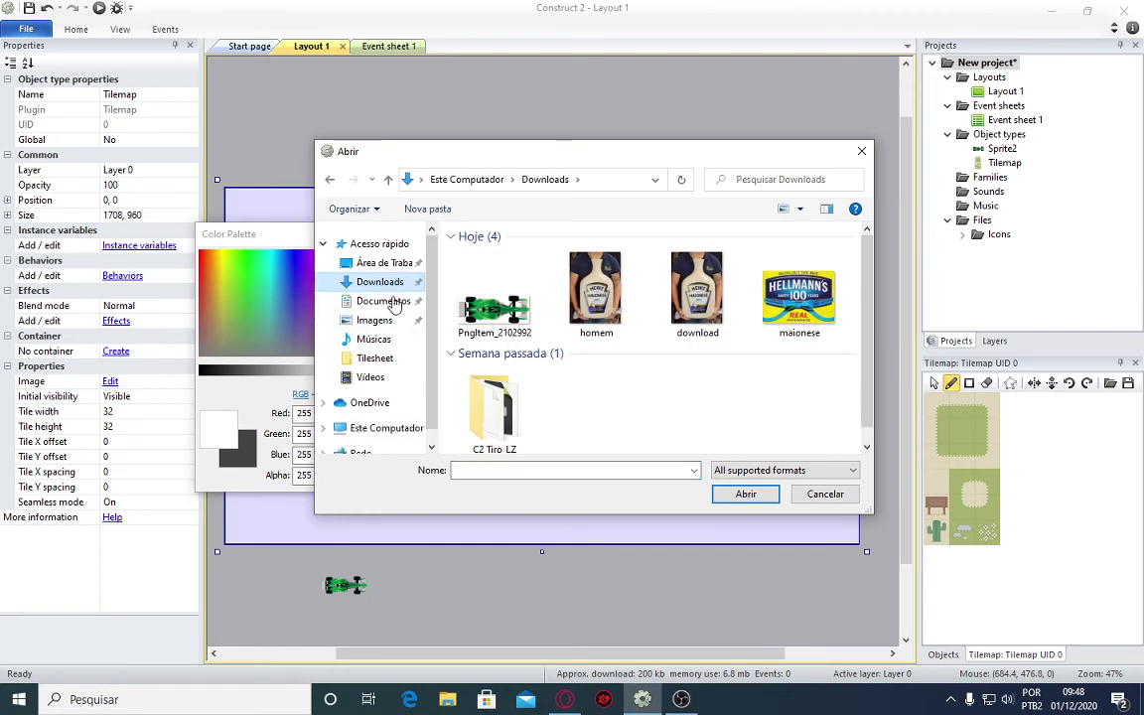
pyautogui.click(407, 265)
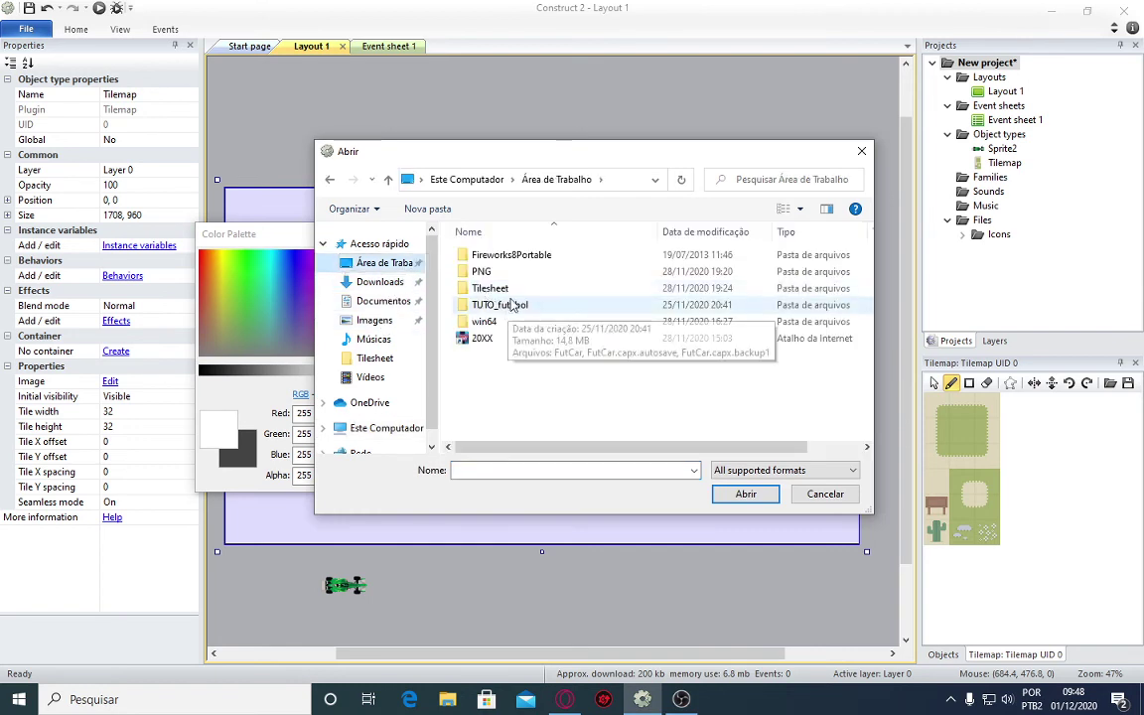
pyautogui.doubleClick(497, 272)
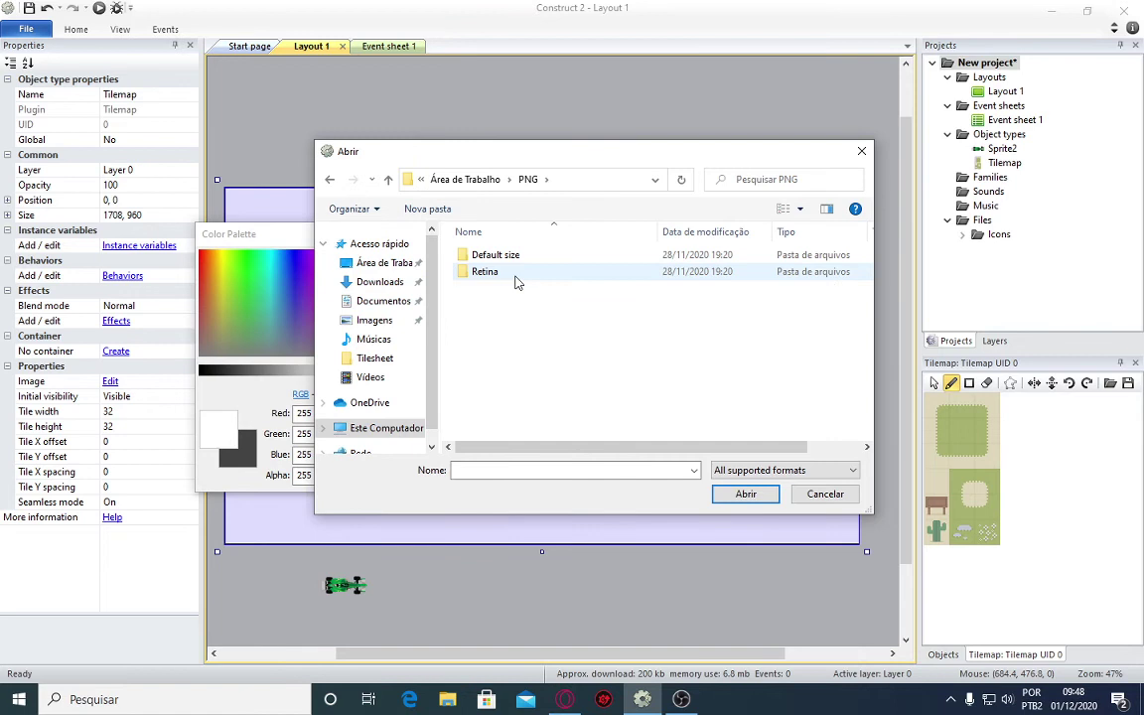
pyautogui.click(387, 179)
pyautogui.doubleClick(476, 290)
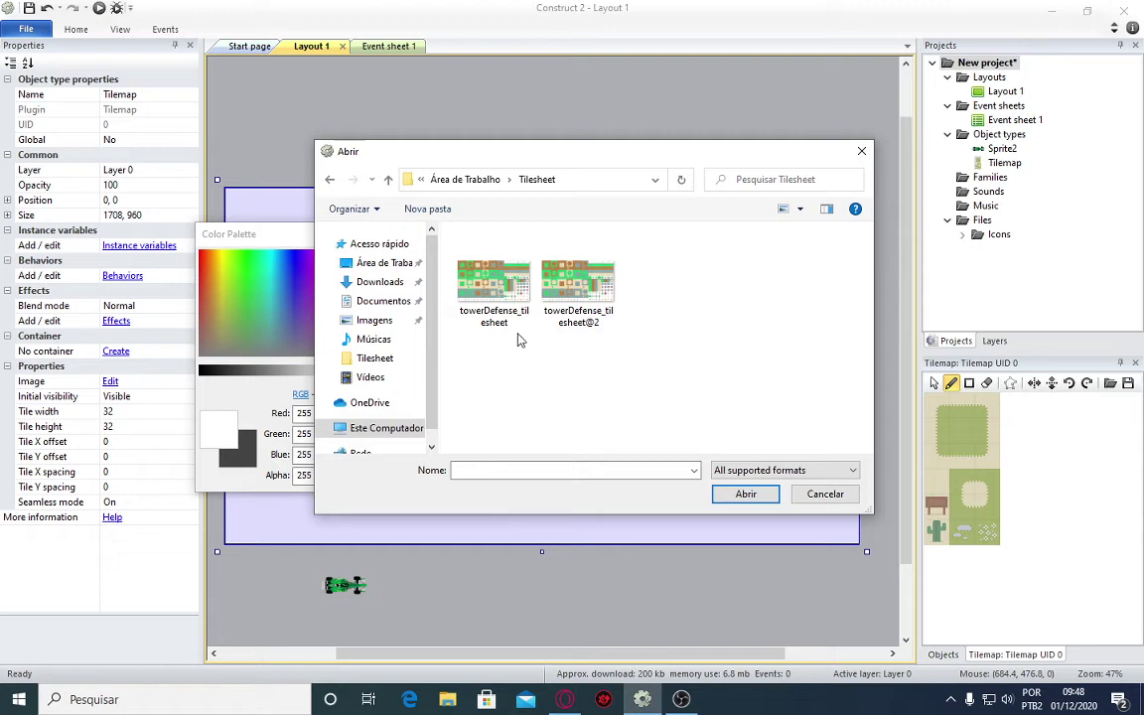
pyautogui.doubleClick(501, 283)
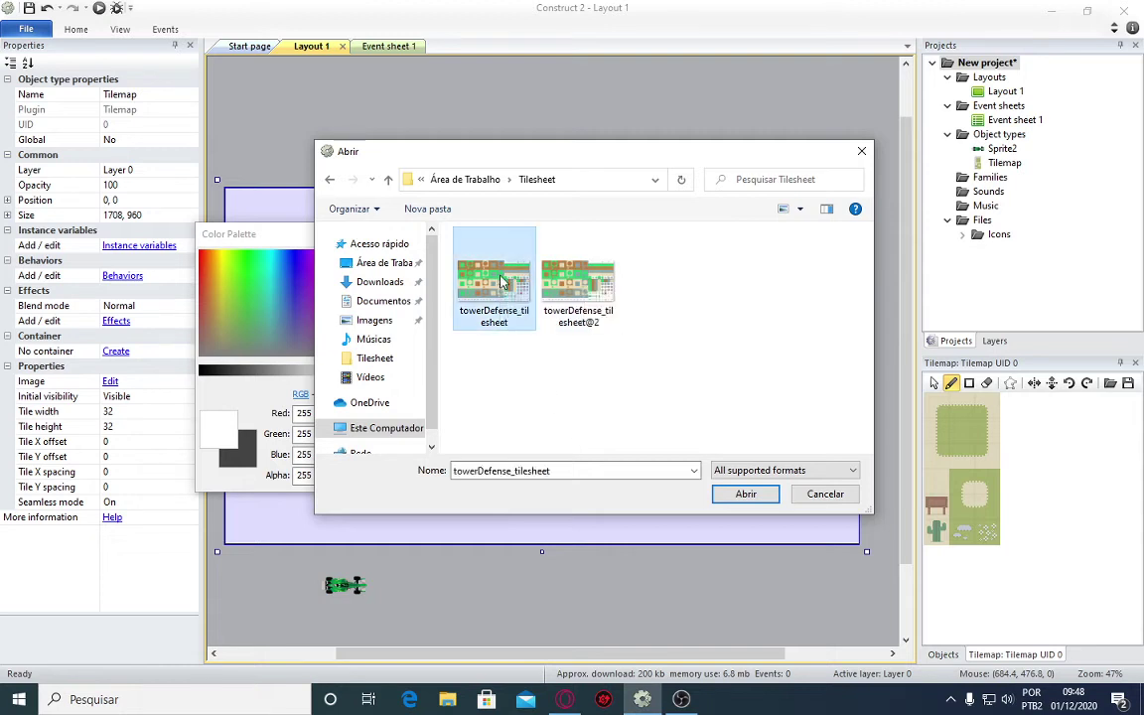
# Zoom out to check the 1472 x 832 tilesheet and close the image editor.
pyautogui.keyDown('ctrl'); pyautogui.scroll(-1, 658, 390); pyautogui.keyUp('ctrl')
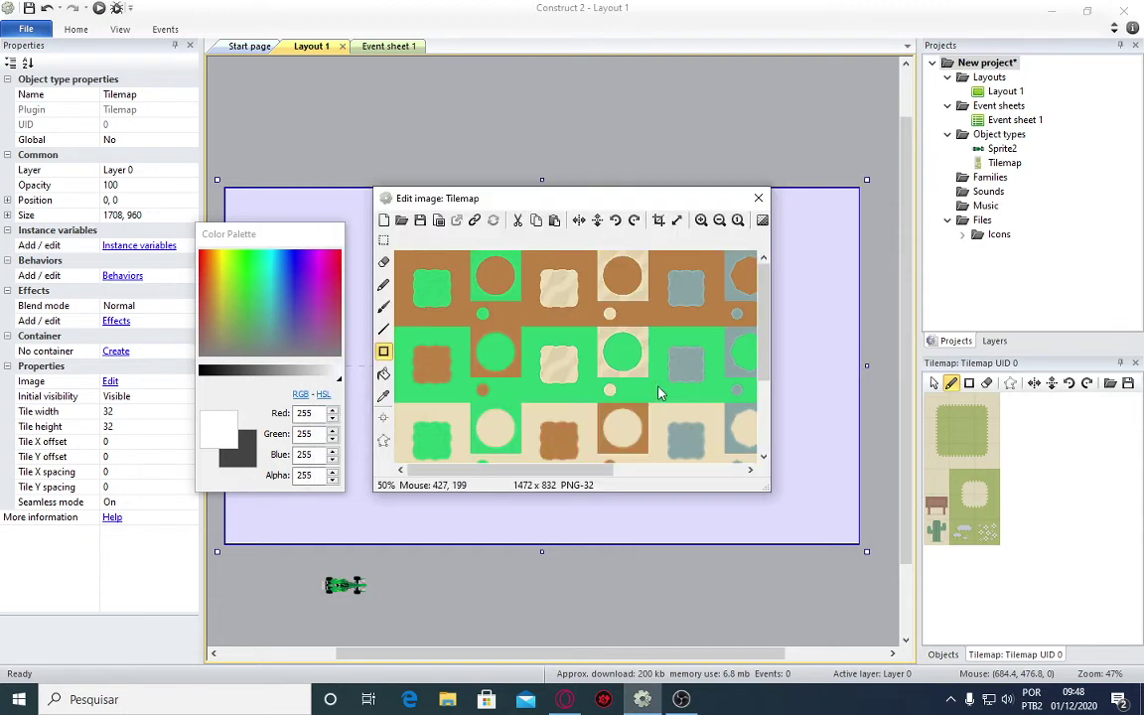
pyautogui.keyDown('ctrl'); pyautogui.scroll(-1, 659, 389); pyautogui.keyUp('ctrl')
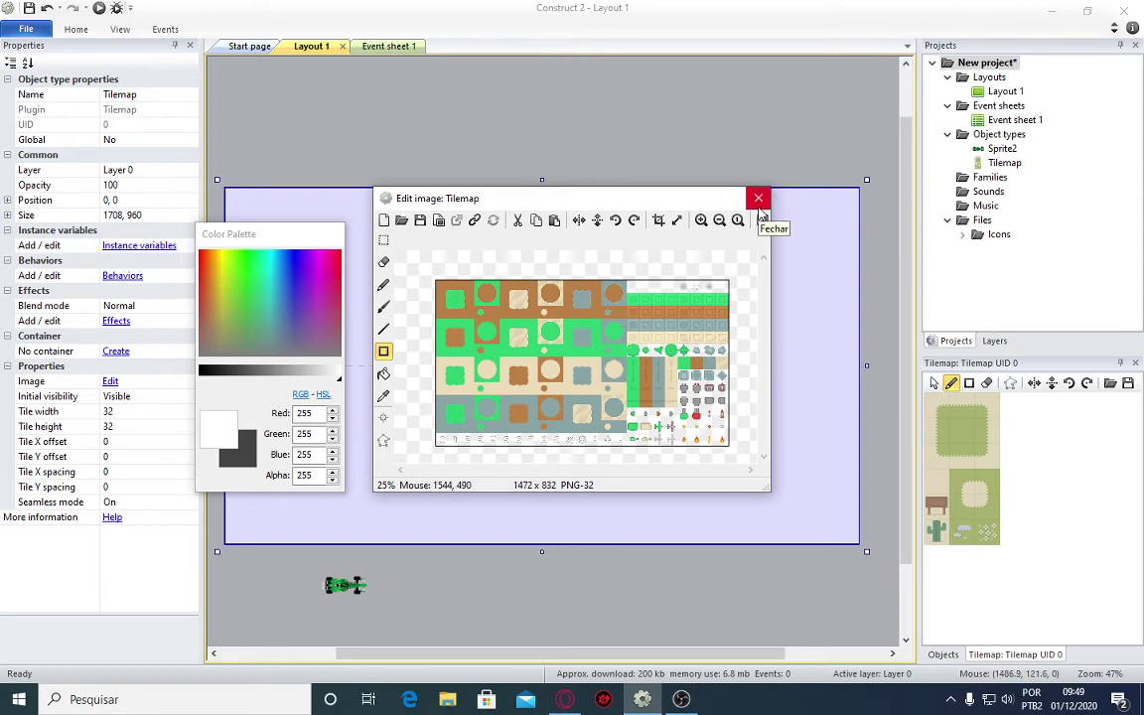
pyautogui.click(759, 202)
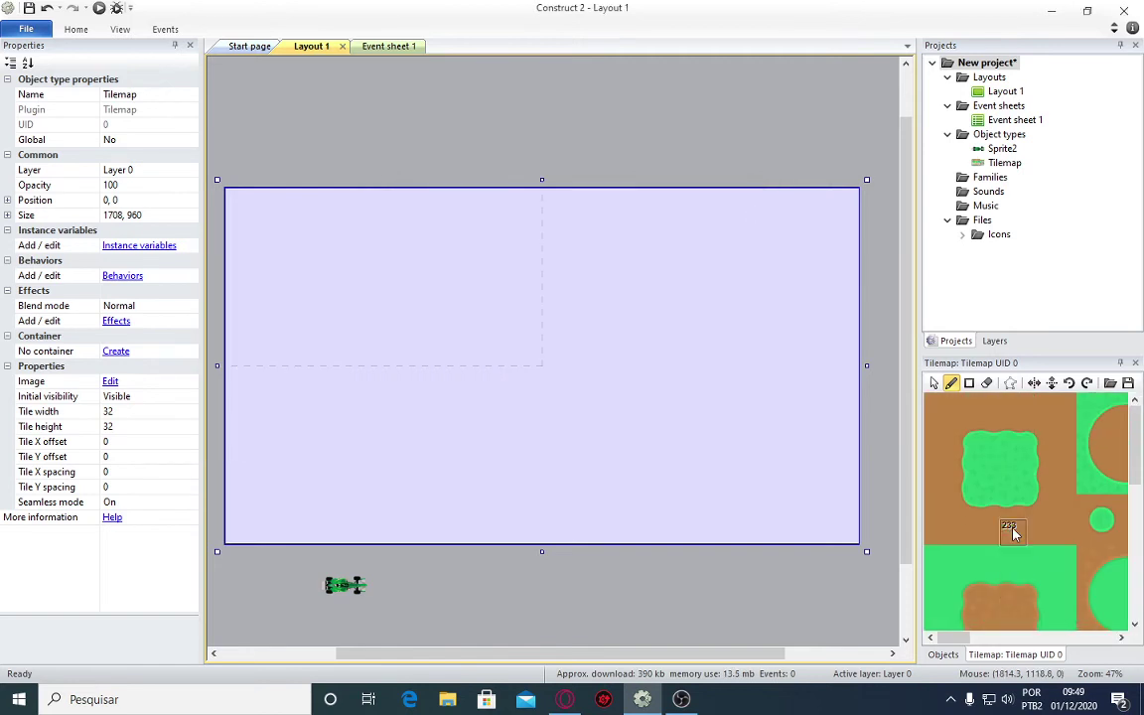
# Select the plain brown dirt tile in the Tilemap bar.
pyautogui.click(960, 404)
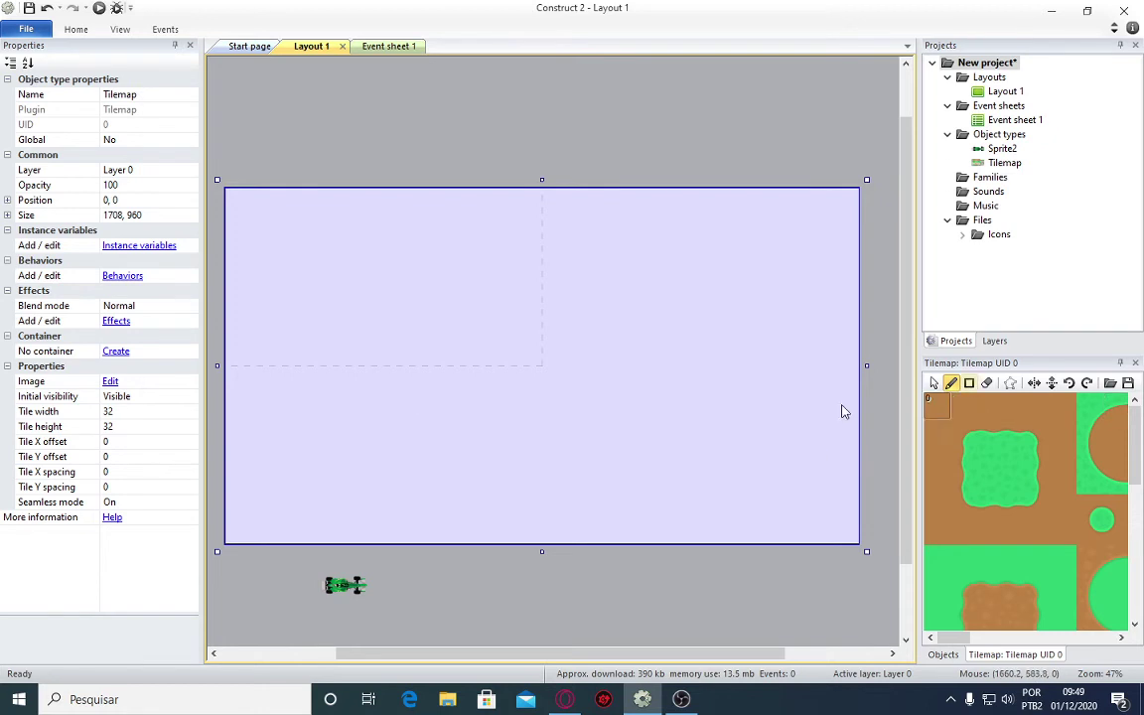
pyautogui.click(1004, 430)
pyautogui.click(937, 430)
pyautogui.click(945, 497)
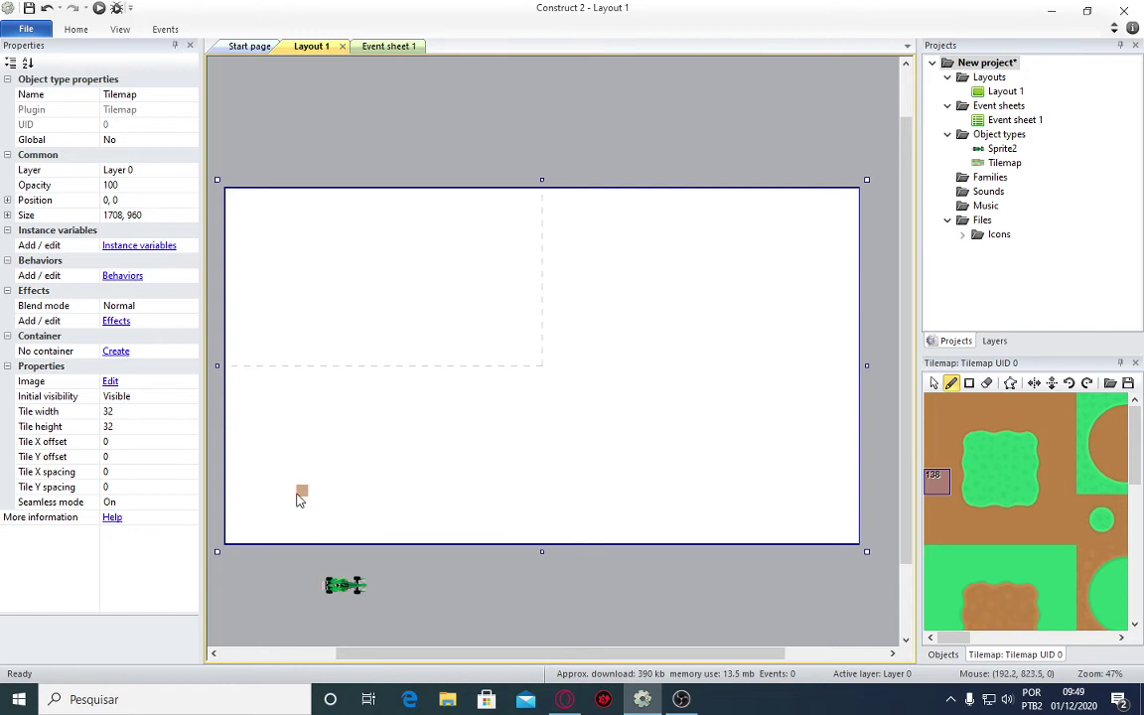
# Paint a closed loop of dirt tiles outlining the race track, undoing missteps.
pyautogui.moveTo(301, 496)
pyautogui.mouseDown()
pyautogui.moveTo(343, 320)
pyautogui.moveTo(564, 351)
pyautogui.moveTo(784, 338)
pyautogui.moveTo(707, 349)
pyautogui.moveTo(644, 457)
pyautogui.moveTo(569, 467)
pyautogui.mouseUp()
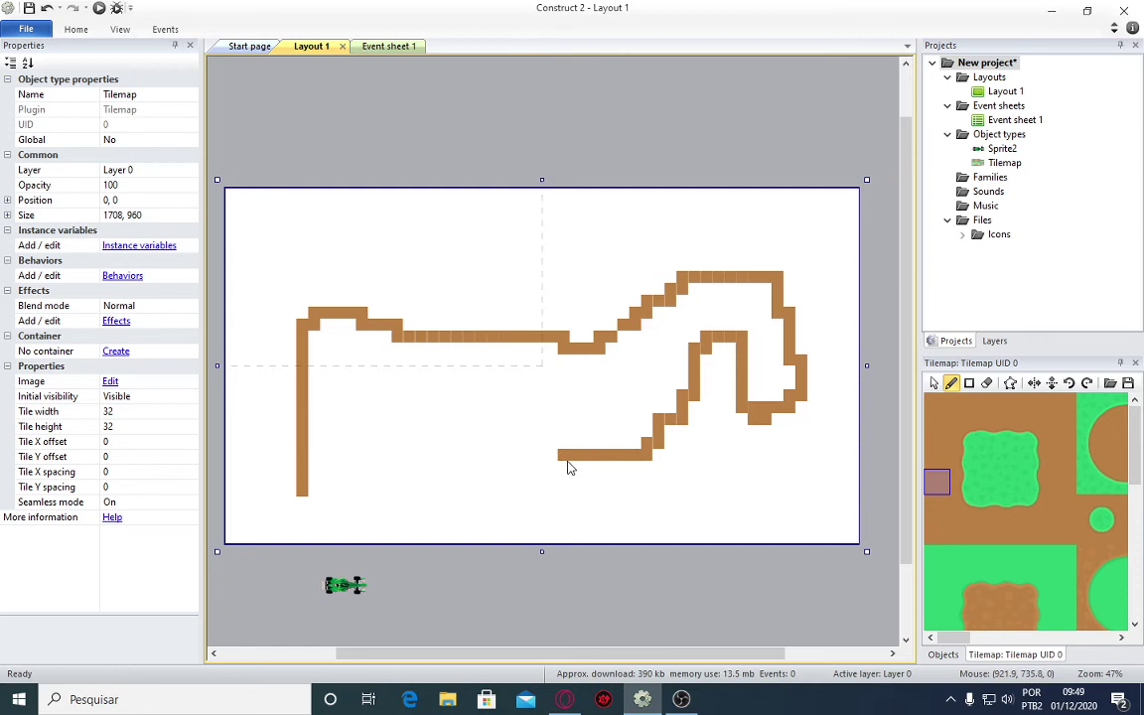
pyautogui.hotkey('ctrl', 'z')
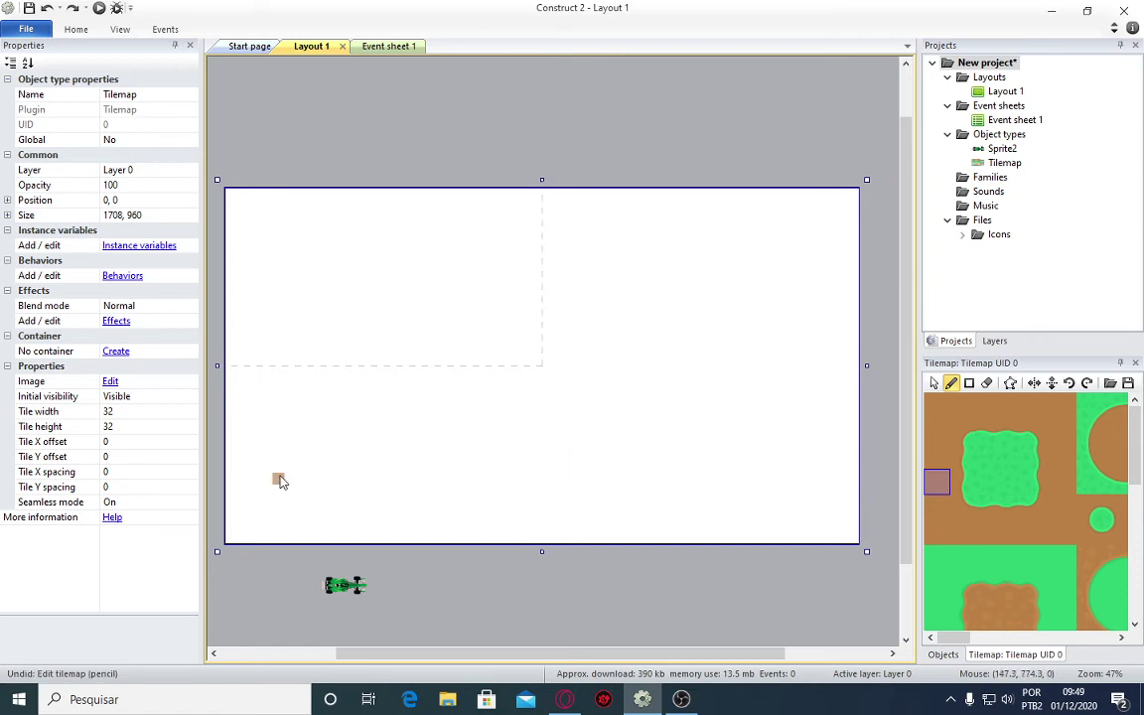
pyautogui.moveTo(265, 483); pyautogui.dragTo(262, 354)
pyautogui.hotkey('ctrl', 'z')
pyautogui.moveTo(265, 491)
pyautogui.mouseDown()
pyautogui.moveTo(268, 435)
pyautogui.moveTo(306, 333)
pyautogui.moveTo(364, 307)
pyautogui.mouseUp()
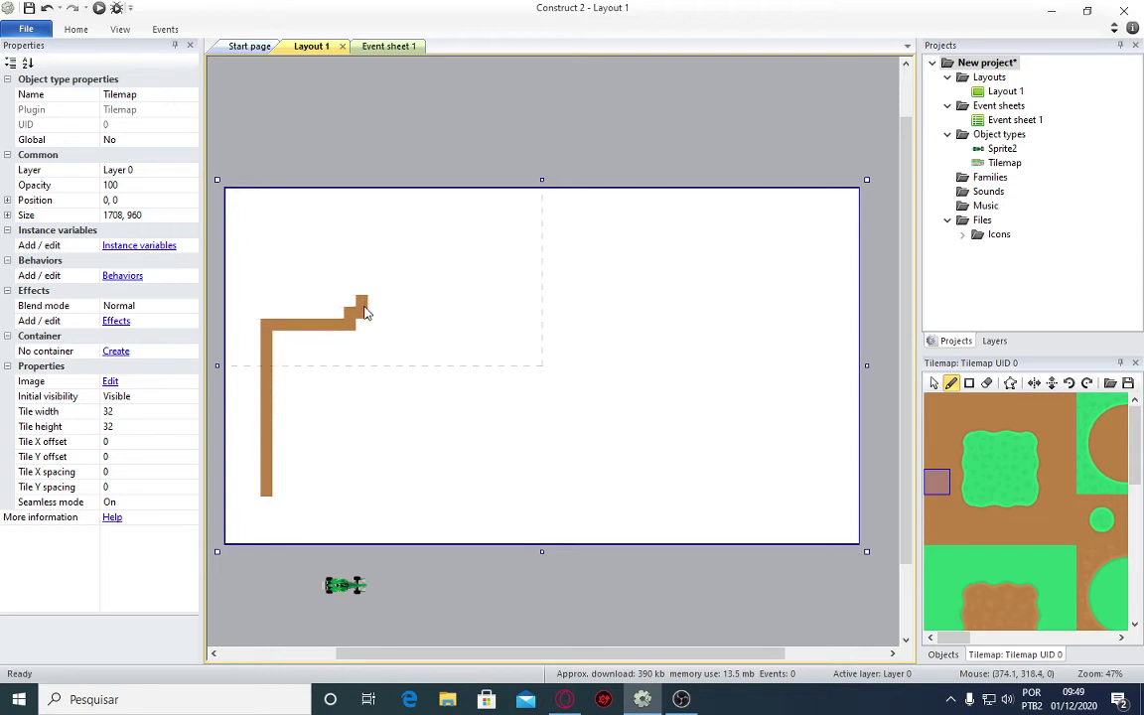
pyautogui.hotkey('ctrl', 'z')
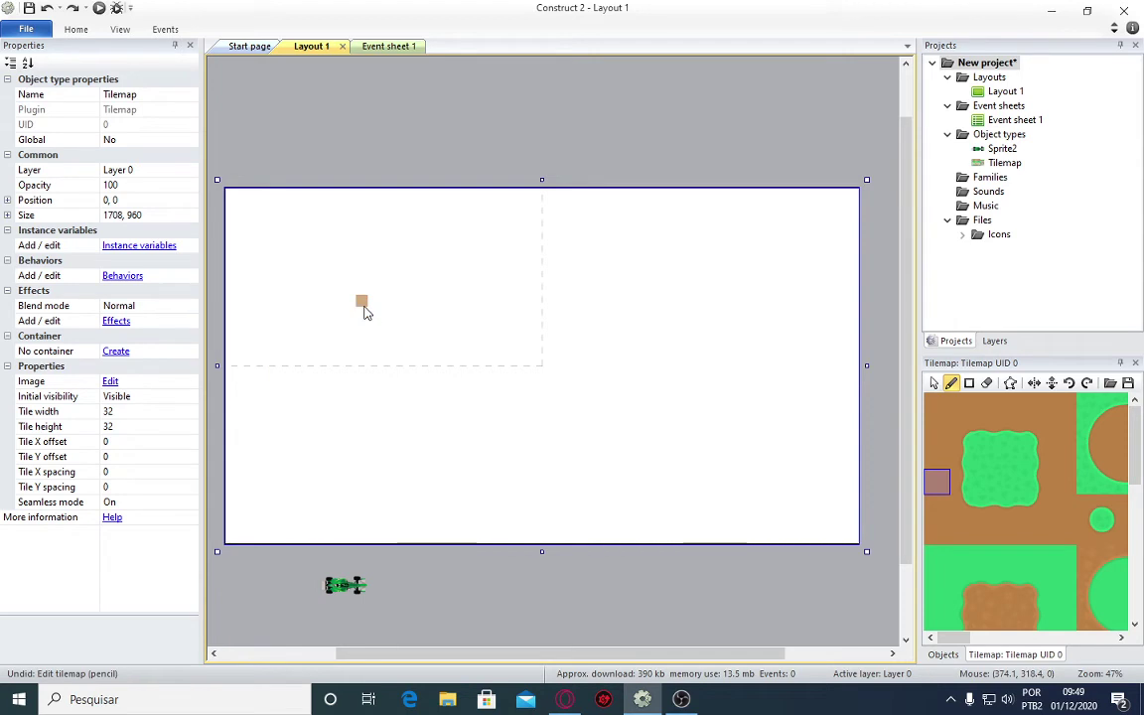
pyautogui.moveTo(279, 502)
pyautogui.mouseDown()
pyautogui.moveTo(298, 381)
pyautogui.moveTo(382, 359)
pyautogui.moveTo(420, 307)
pyautogui.mouseUp()
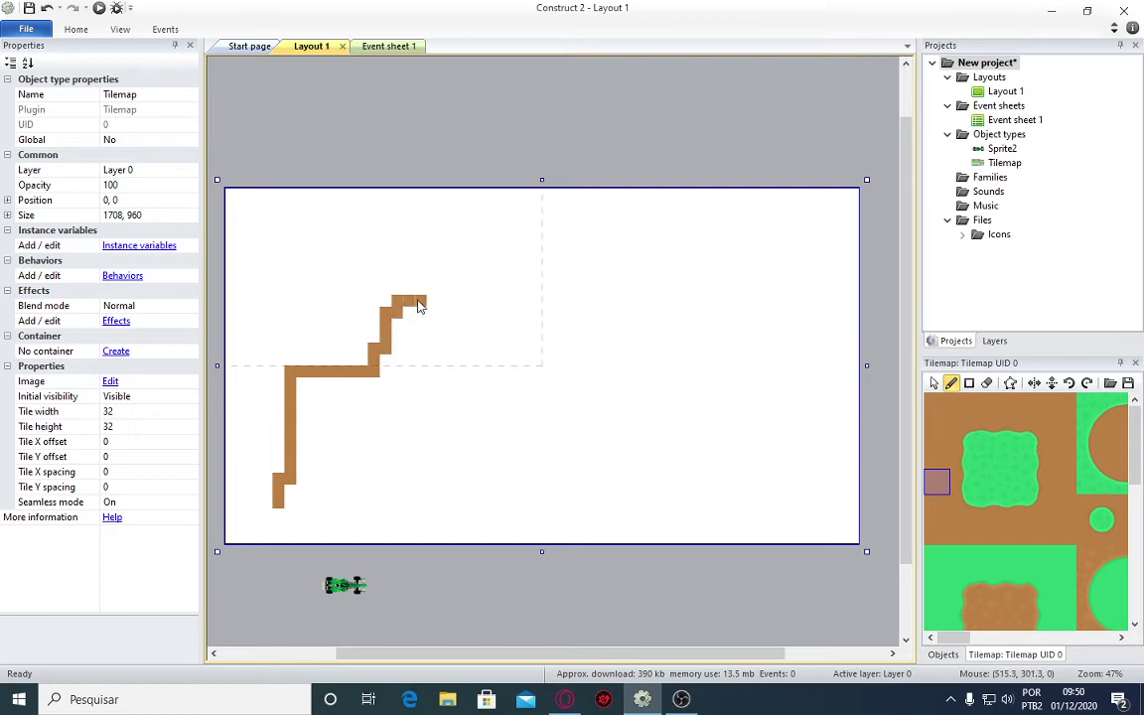
pyautogui.moveTo(419, 307); pyautogui.dragTo(736, 310)
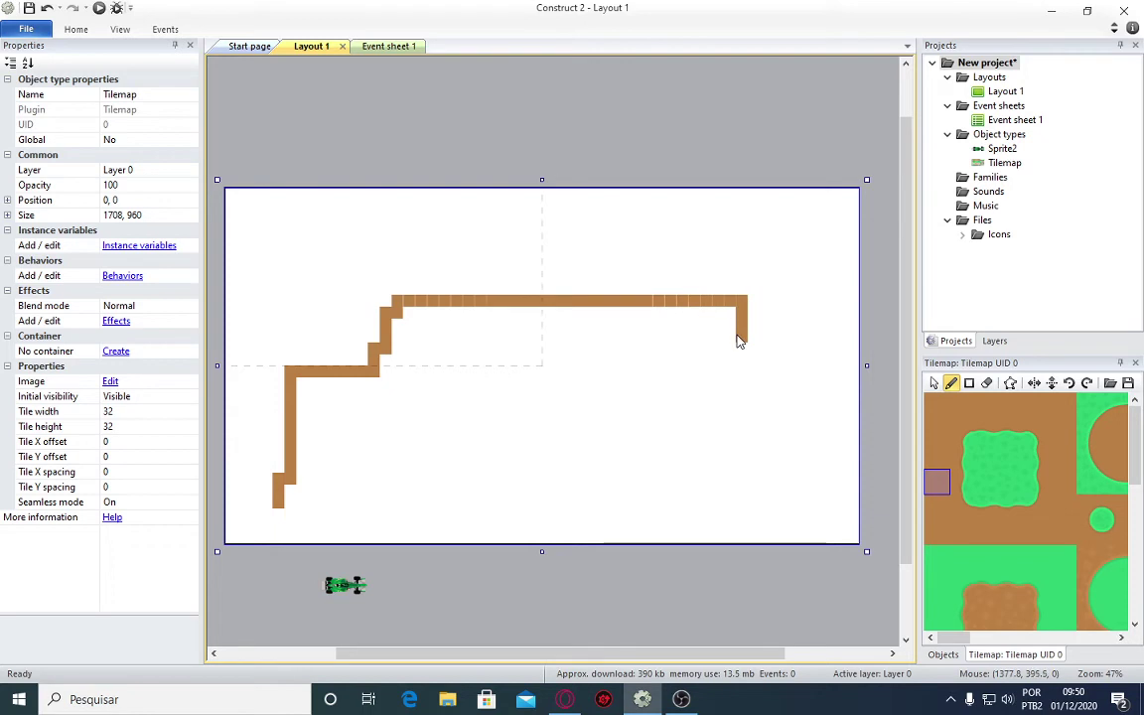
pyautogui.moveTo(738, 347)
pyautogui.mouseDown()
pyautogui.moveTo(775, 400)
pyautogui.moveTo(758, 442)
pyautogui.moveTo(664, 467)
pyautogui.moveTo(652, 501)
pyautogui.moveTo(549, 513)
pyautogui.moveTo(278, 504)
pyautogui.mouseUp()
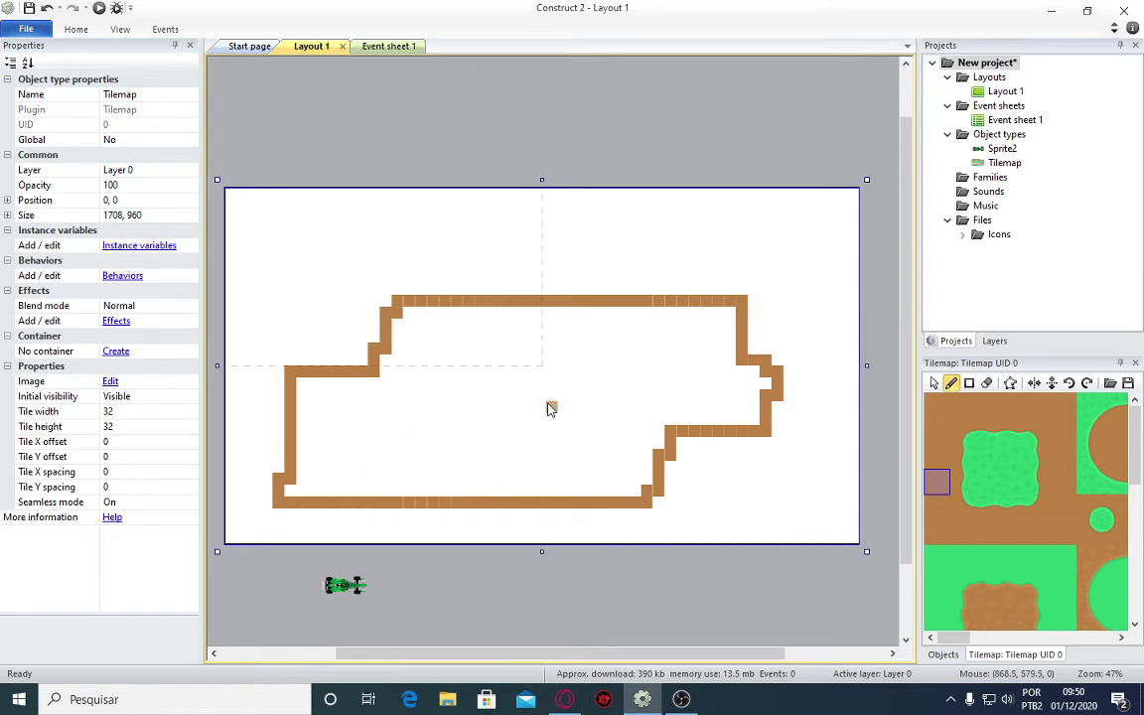
# Paint trial inner tiles under the top wall, then undo them all.
pyautogui.keyDown('ctrl'); pyautogui.scroll(3, 551, 408); pyautogui.keyUp('ctrl')
pyautogui.keyDown('ctrl'); pyautogui.scroll(-2, 546, 401); pyautogui.keyUp('ctrl')
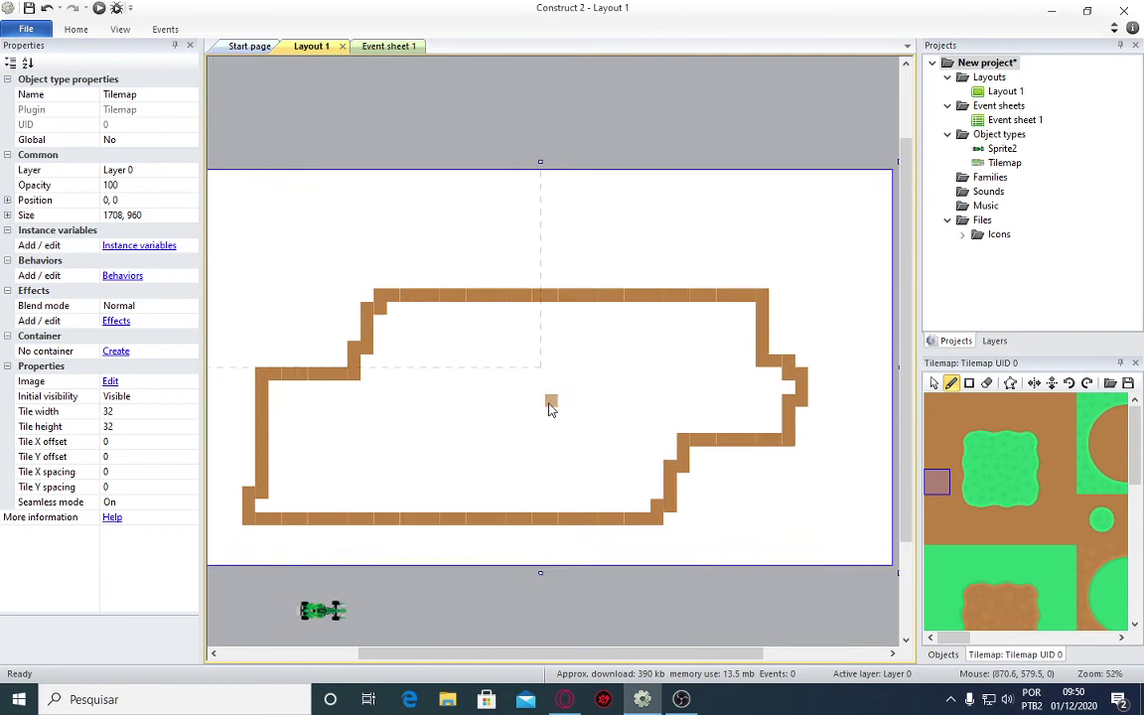
pyautogui.click(573, 318)
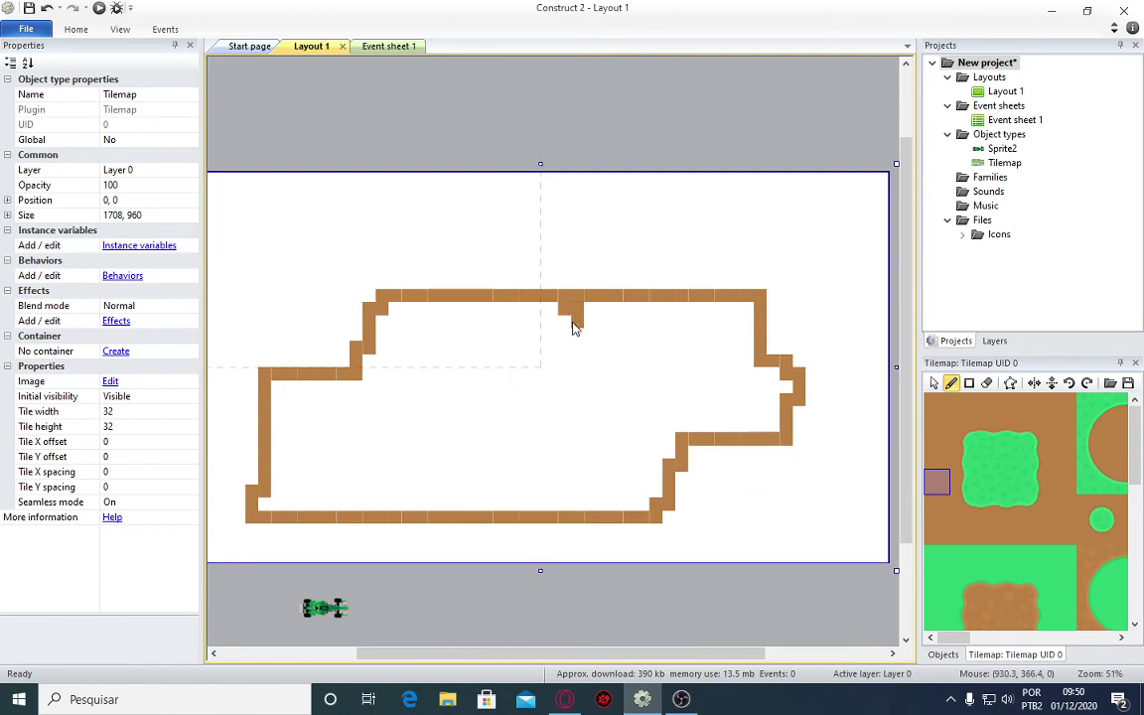
pyautogui.moveTo(573, 335)
pyautogui.mouseDown()
pyautogui.moveTo(694, 348)
pyautogui.moveTo(622, 351)
pyautogui.mouseUp()
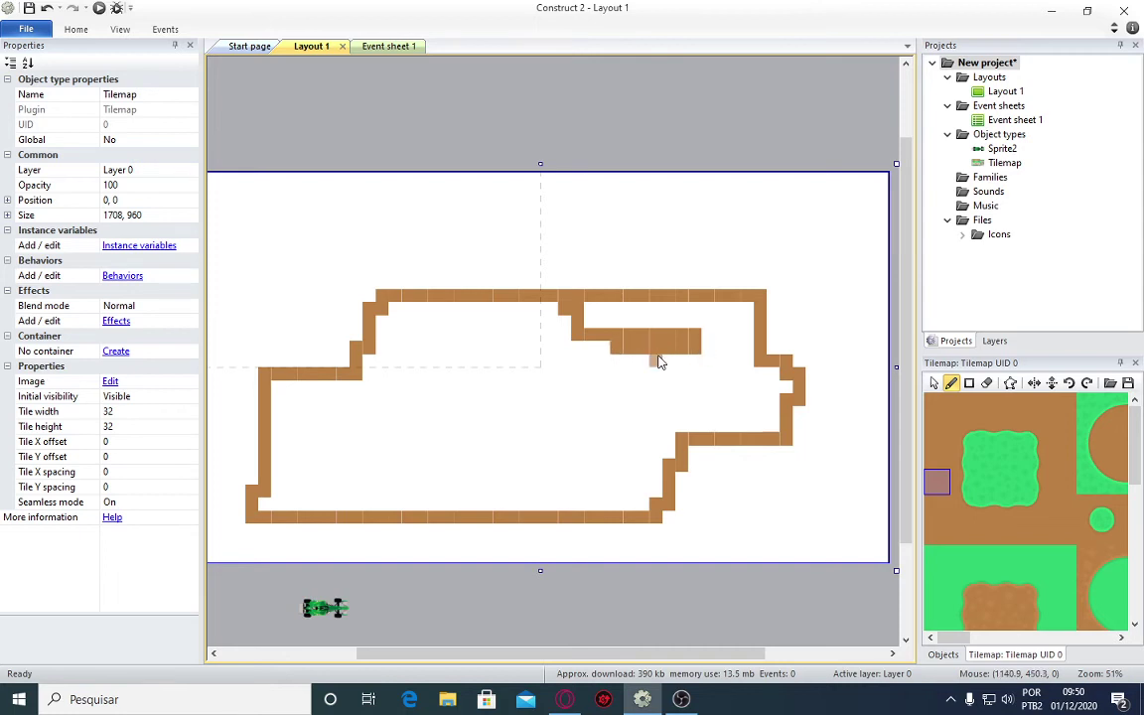
pyautogui.hotkey('ctrl', 'z')
pyautogui.hotkey('ctrl', 'z')
pyautogui.hotkey('ctrl', 'z')
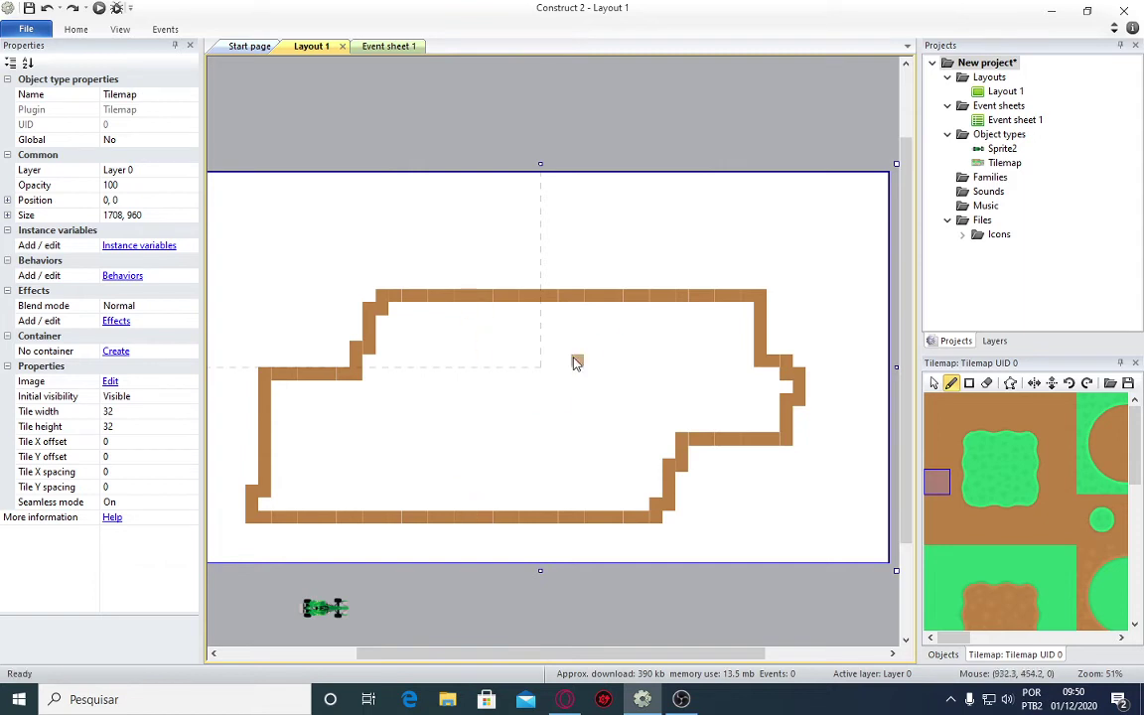
pyautogui.moveTo(535, 316); pyautogui.dragTo(535, 329)
pyautogui.moveTo(544, 326); pyautogui.dragTo(661, 319)
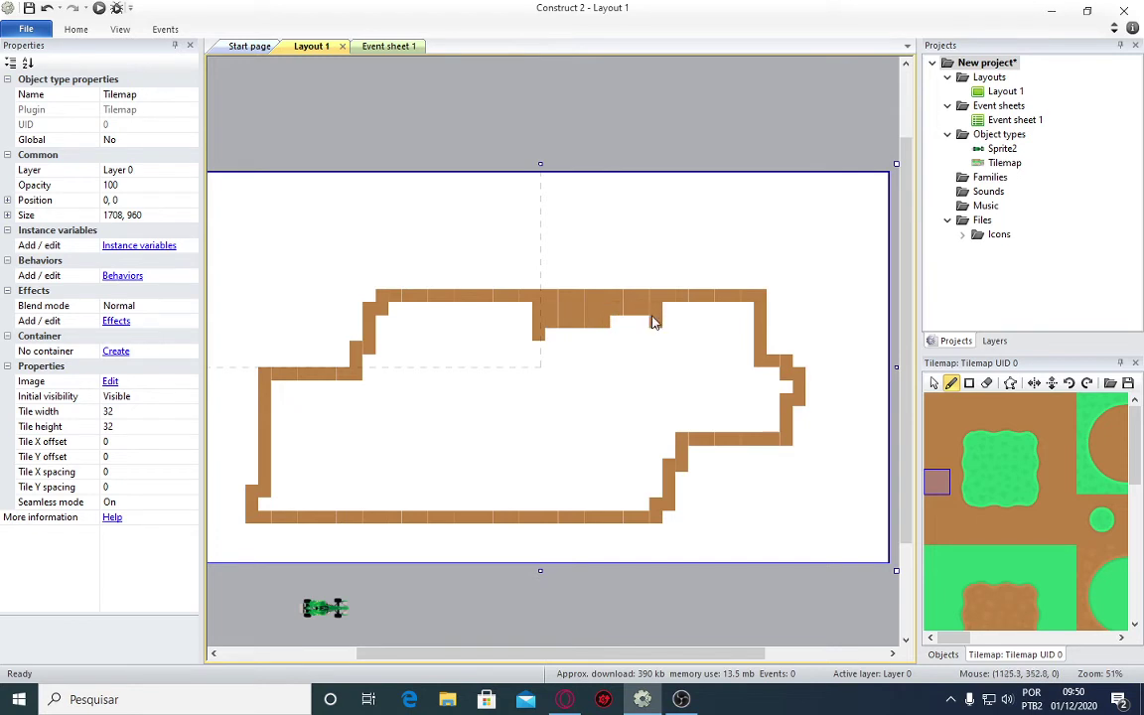
pyautogui.moveTo(654, 322)
pyautogui.mouseDown()
pyautogui.moveTo(657, 339)
pyautogui.moveTo(734, 353)
pyautogui.mouseUp()
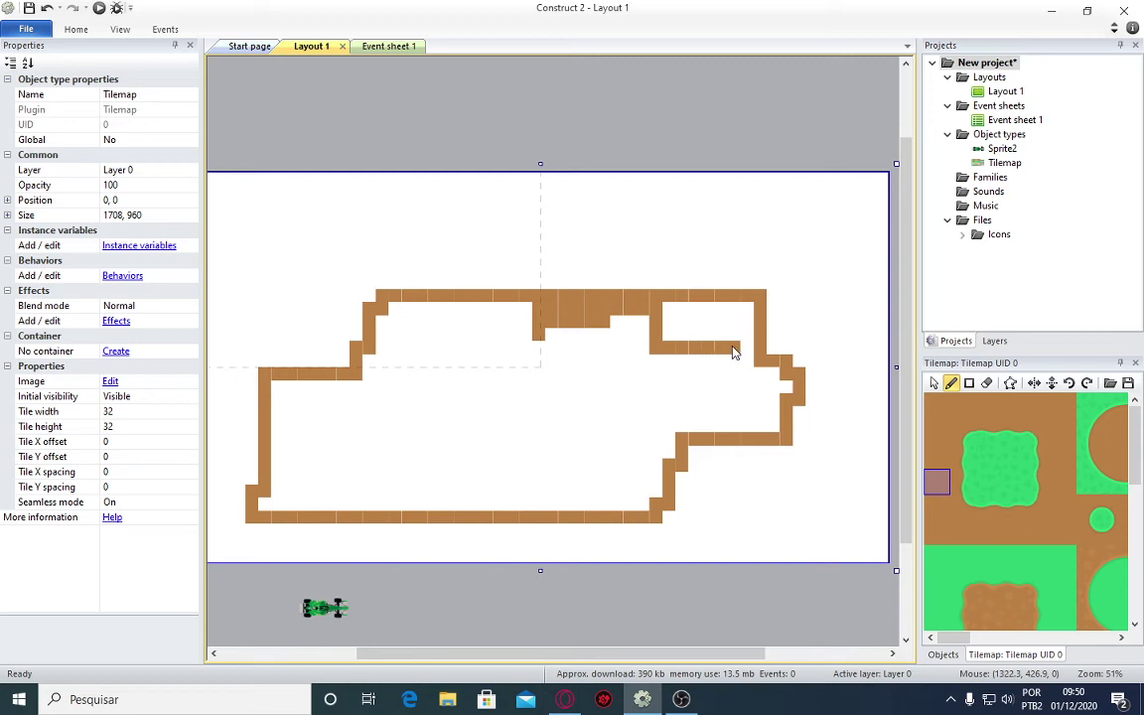
pyautogui.hotkey('ctrl', 'z')
pyautogui.hotkey('ctrl', 'z')
pyautogui.hotkey('ctrl', 'z')
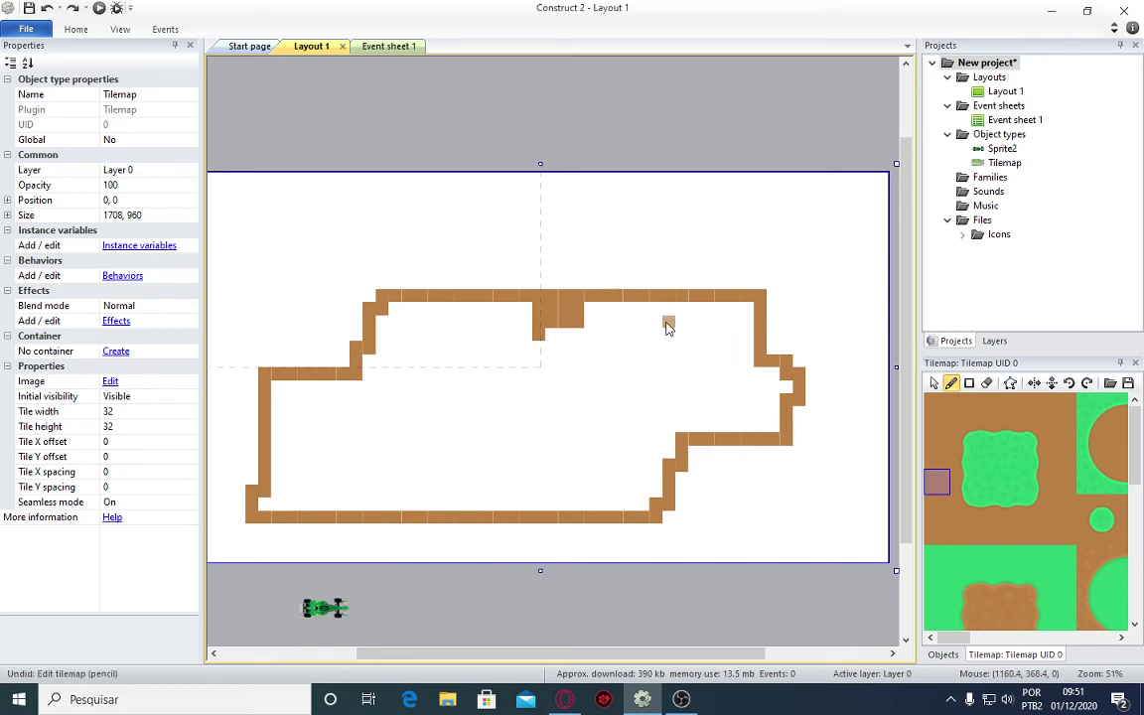
pyautogui.hotkey('ctrl', 'z')
pyautogui.hotkey('ctrl', 'z')
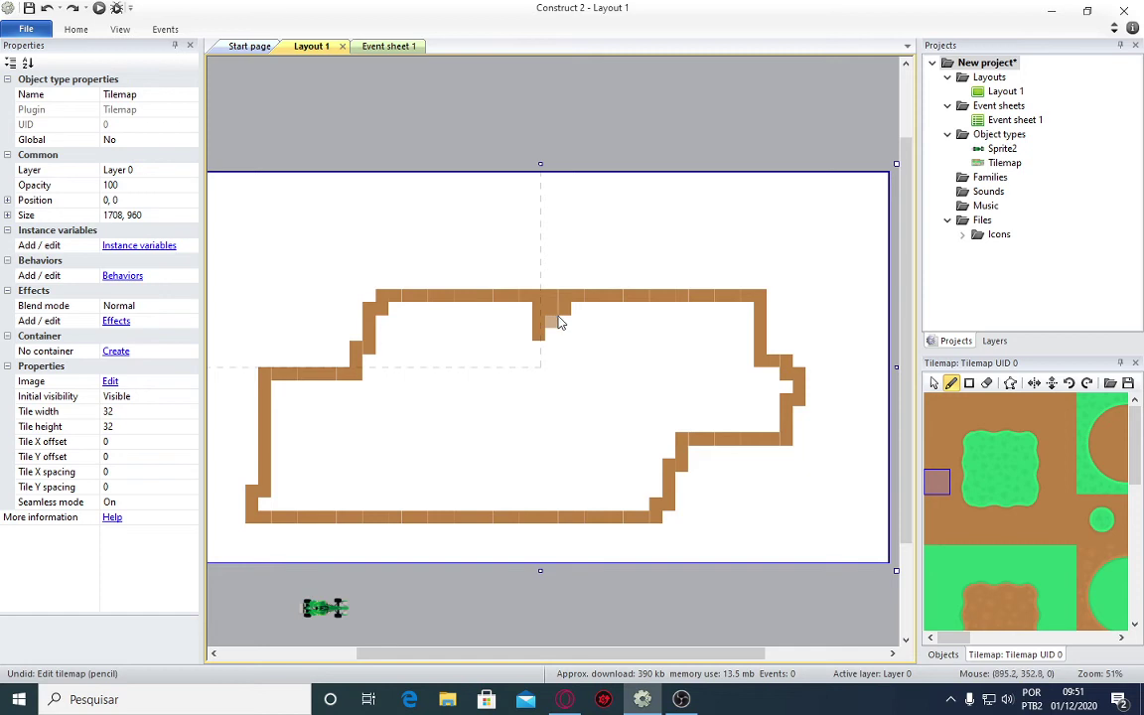
pyautogui.hotkey('ctrl', 'z')
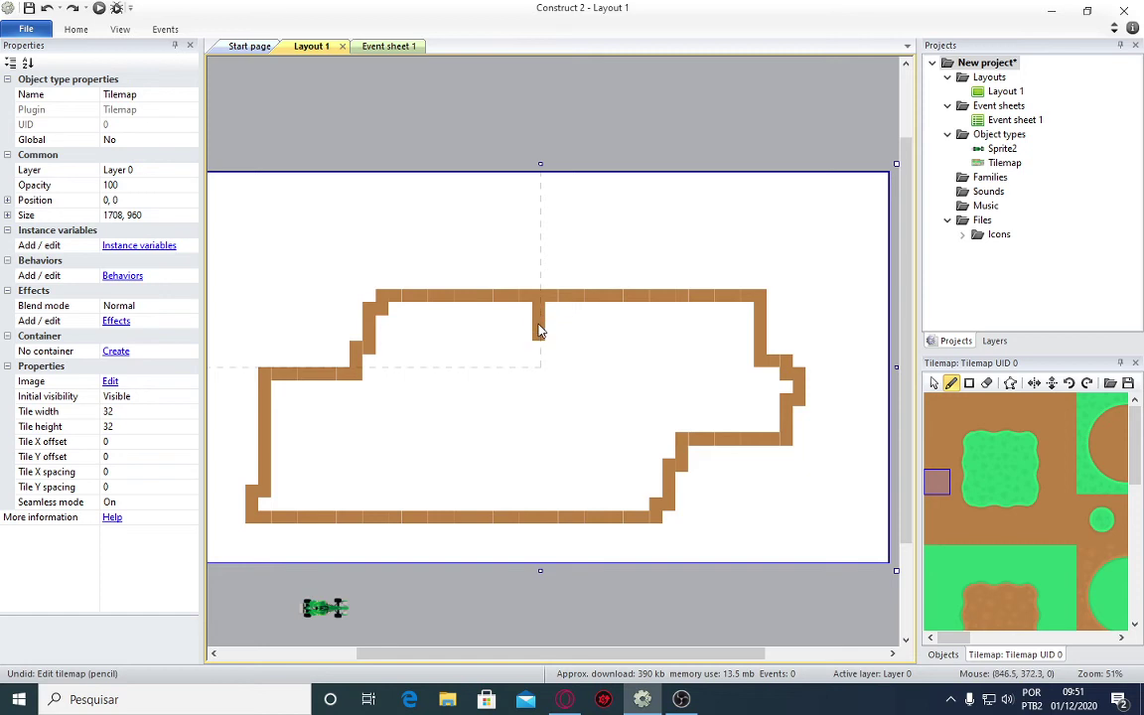
pyautogui.hotkey('ctrl', 'z')
# Paint a raised dirt block along the bottom edge and a vertical wall up to the top.
pyautogui.click(497, 507)
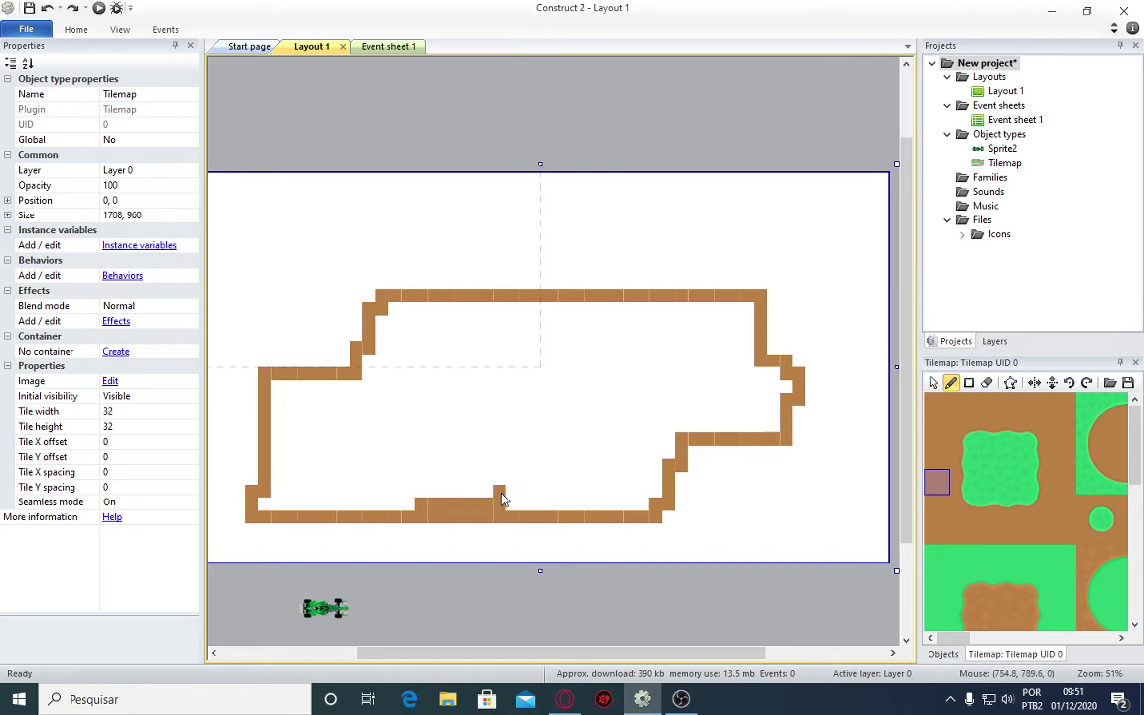
pyautogui.moveTo(501, 480)
pyautogui.mouseDown()
pyautogui.moveTo(603, 481)
pyautogui.moveTo(638, 462)
pyautogui.moveTo(618, 481)
pyautogui.mouseUp()
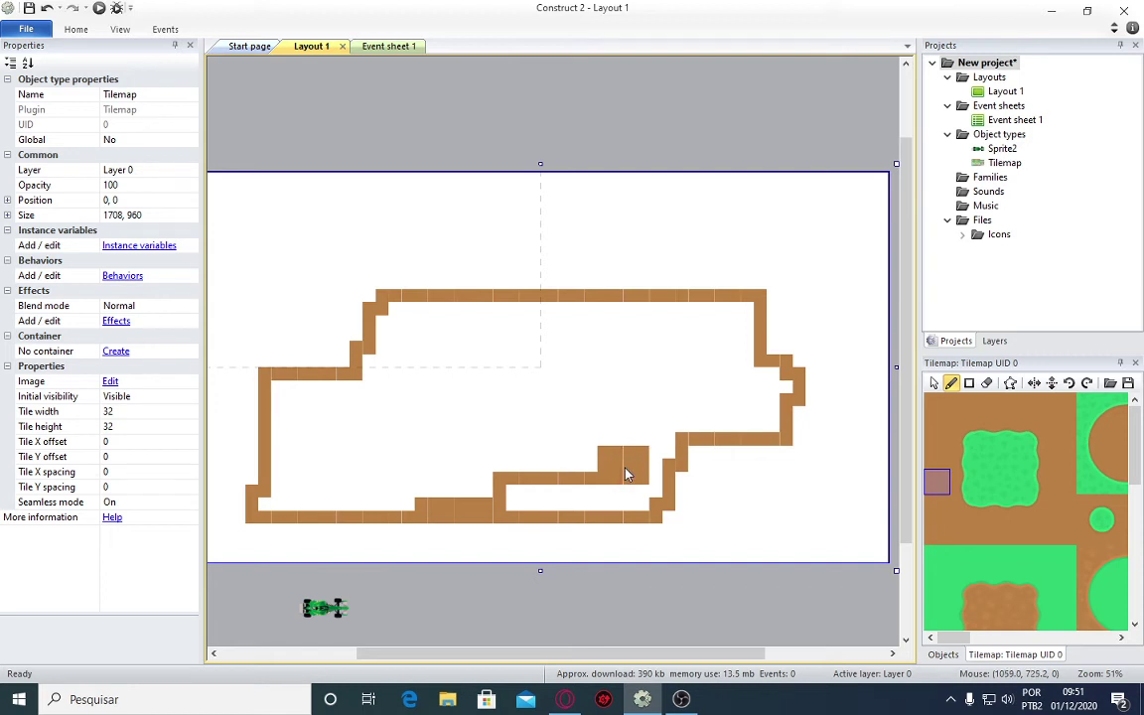
pyautogui.click(653, 454)
pyautogui.moveTo(646, 450); pyautogui.dragTo(644, 317)
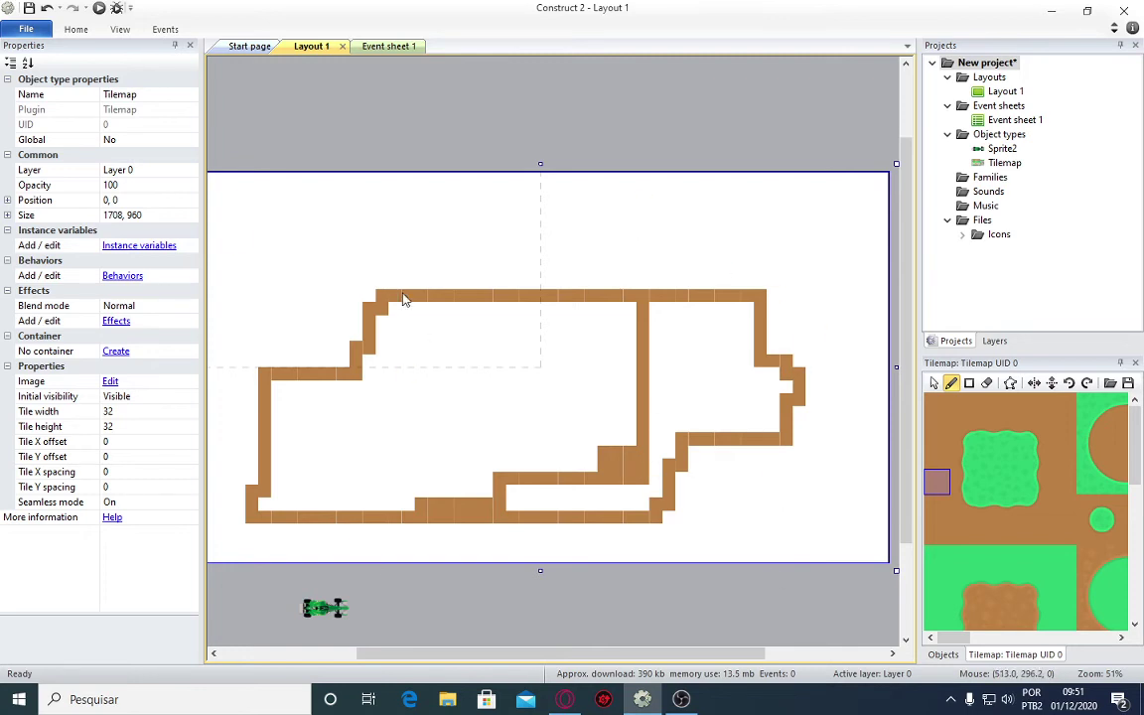
pyautogui.keyDown('ctrl'); pyautogui.scroll(-2, 520, 301); pyautogui.keyUp('ctrl')
# Shrink the car sprite to about 28×11 and send it to the top of its layer.
pyautogui.keyDown('ctrl'); pyautogui.scroll(-2, 520, 301); pyautogui.keyUp('ctrl')
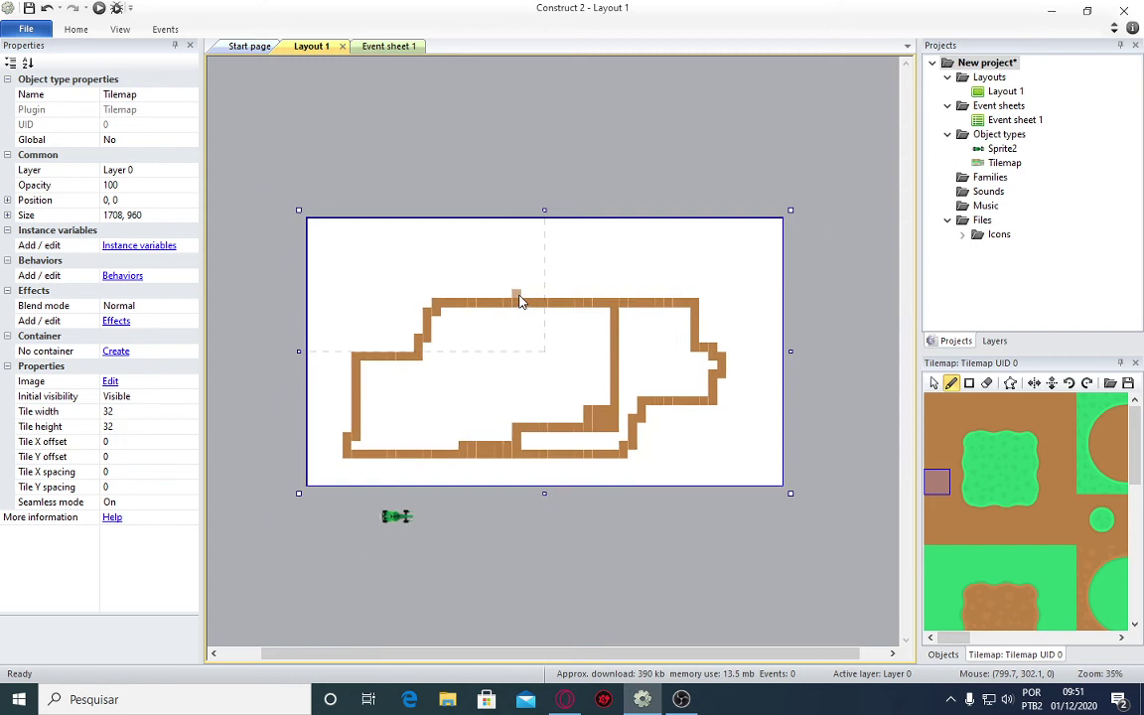
pyautogui.keyDown('ctrl'); pyautogui.scroll(2, 520, 301); pyautogui.keyUp('ctrl')
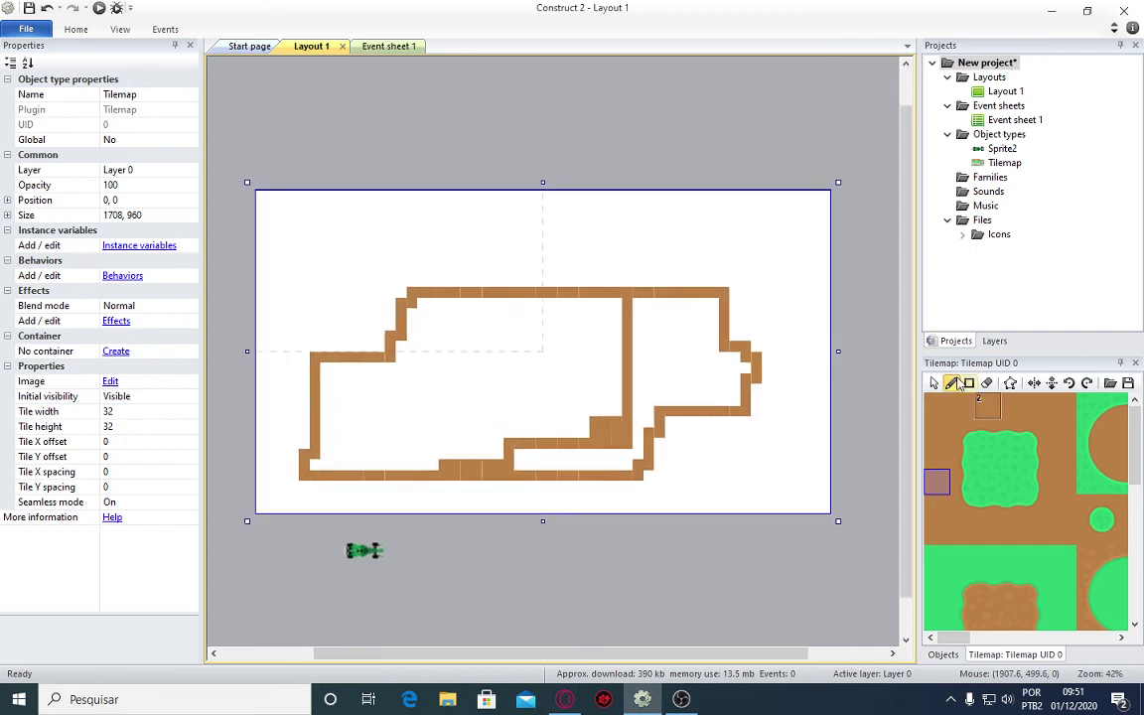
pyautogui.click(933, 385)
pyautogui.click(364, 550)
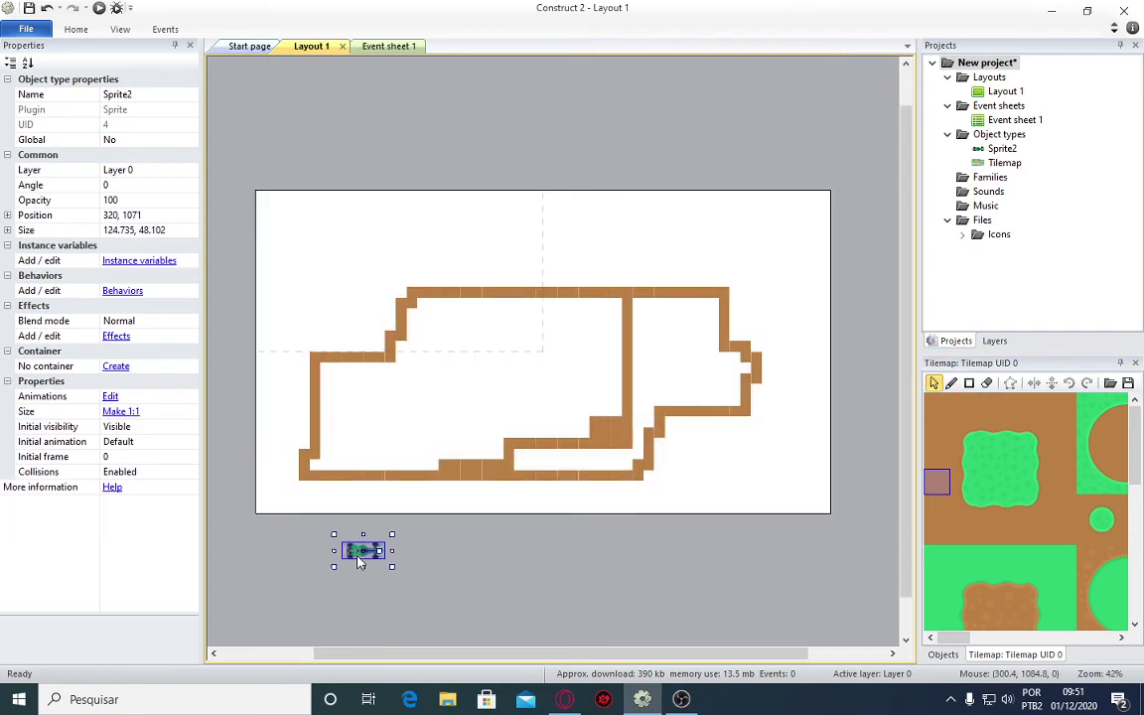
pyautogui.keyDown('ctrl'); pyautogui.scroll(3, 360, 563); pyautogui.keyUp('ctrl')
pyautogui.keyDown('ctrl'); pyautogui.scroll(2, 357, 555); pyautogui.keyUp('ctrl')
pyautogui.scroll(-5, 358, 554)
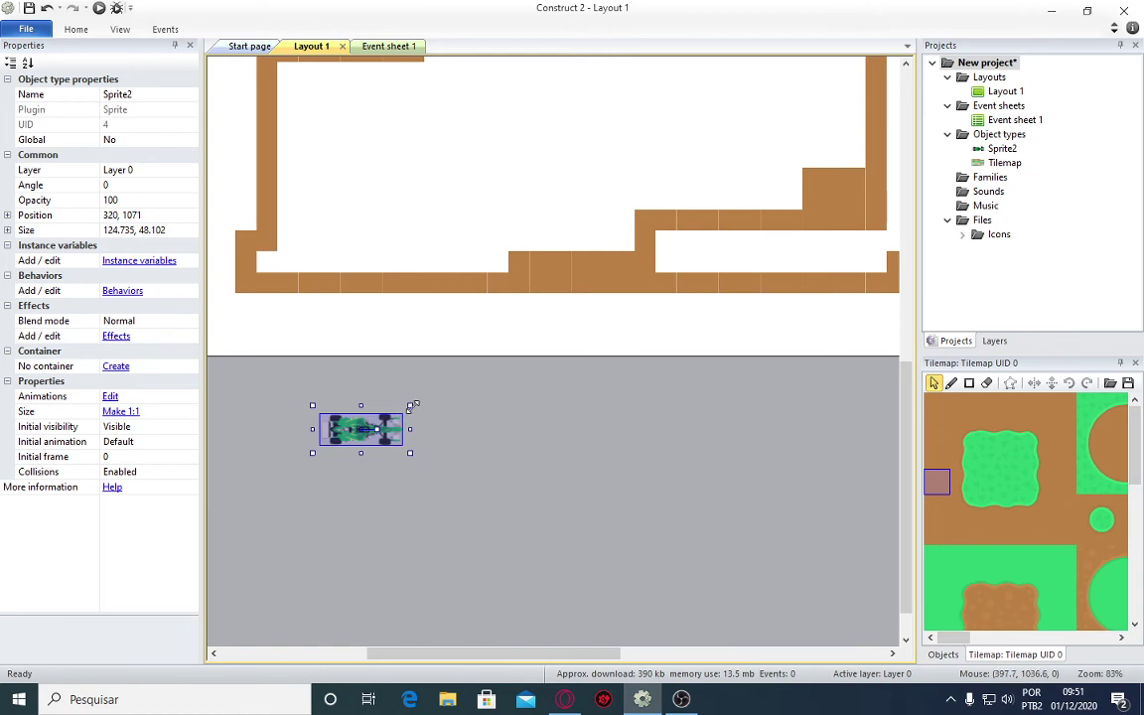
pyautogui.moveTo(410, 405)
pyautogui.keyDown('shift'); pyautogui.mouseDown()
pyautogui.moveTo(348, 430)
pyautogui.moveTo(286, 389)
pyautogui.moveTo(300, 440)
pyautogui.mouseUp(); pyautogui.keyUp('shift')
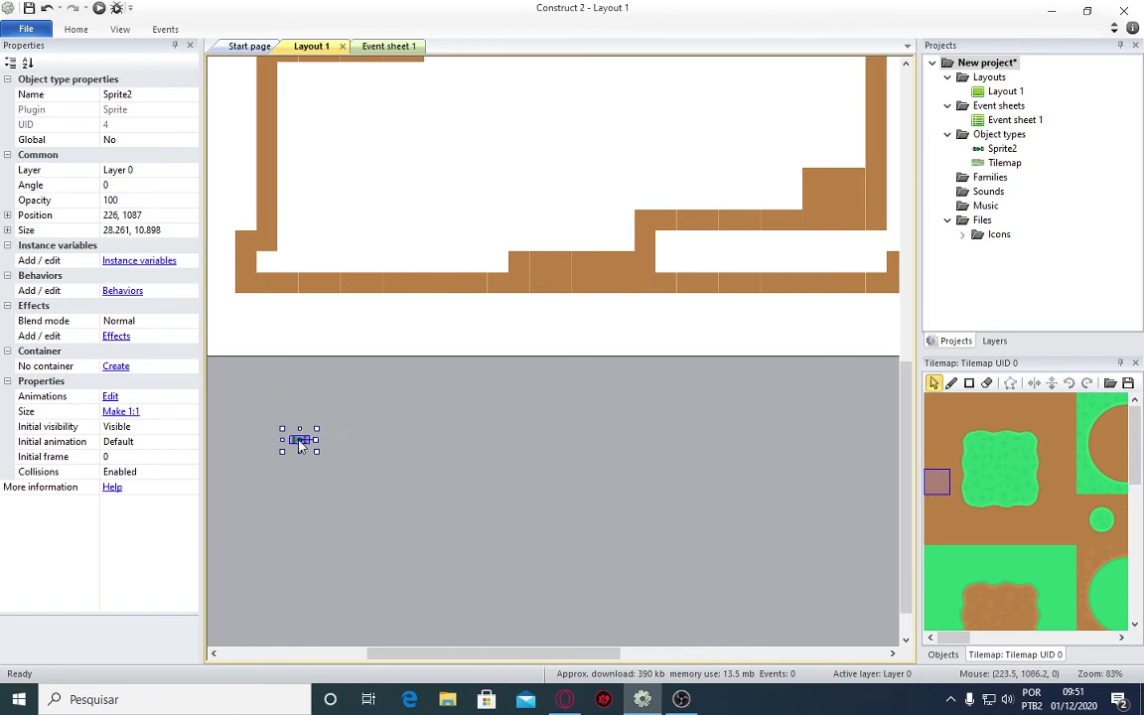
pyautogui.rightClick(300, 440)
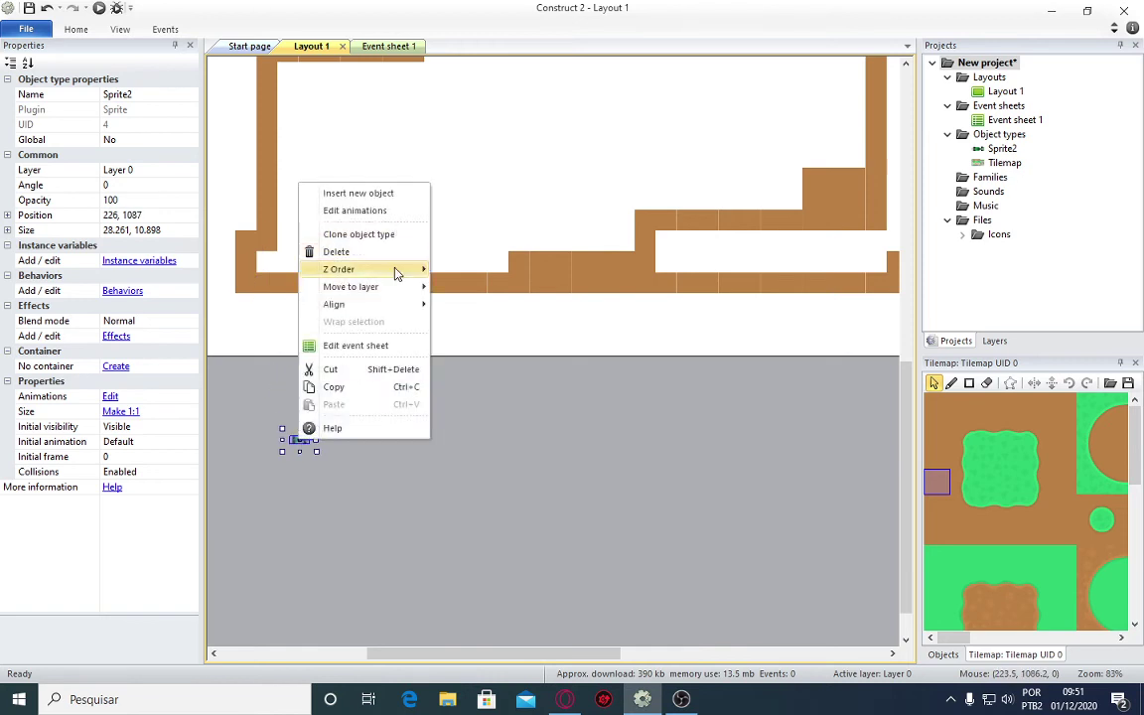
pyautogui.moveTo(396, 269)
pyautogui.click(455, 272)
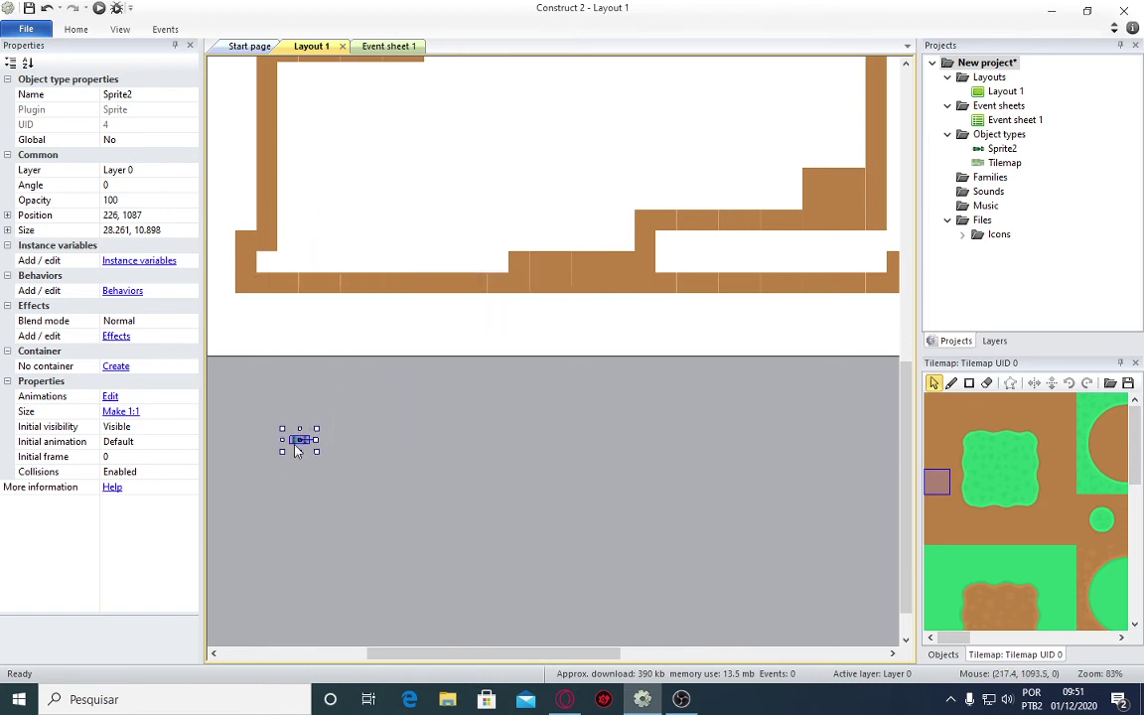
# Move the car onto the track's bottom straight at 588, 845.
pyautogui.moveTo(300, 447); pyautogui.dragTo(286, 289)
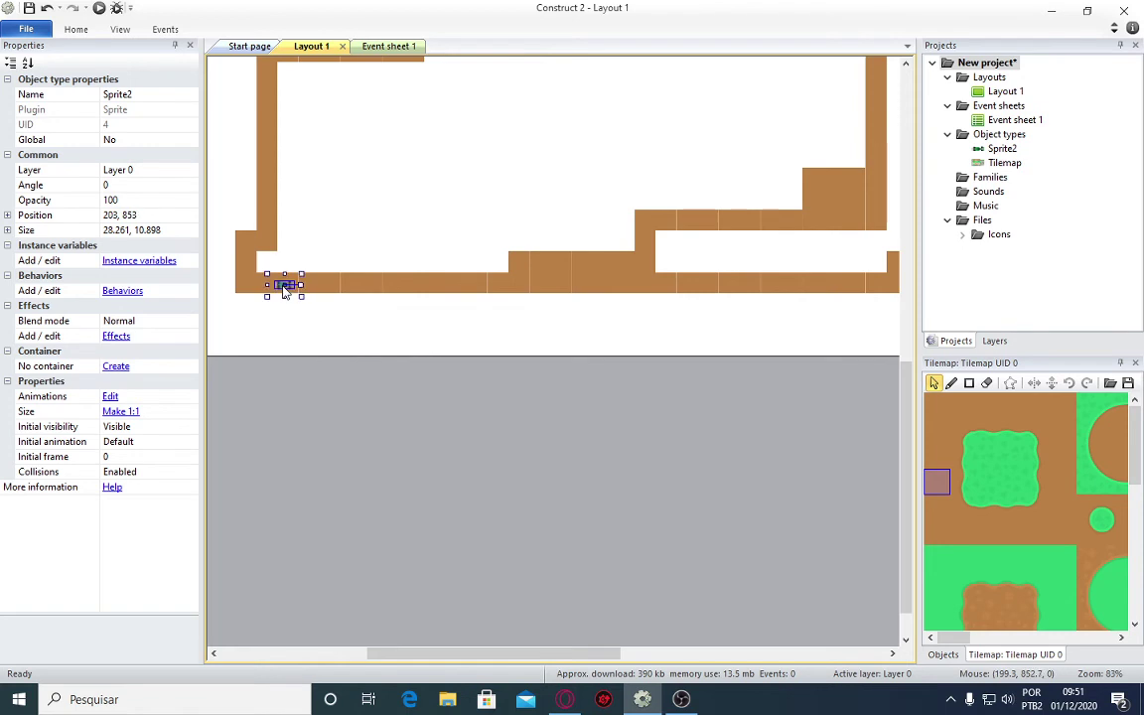
pyautogui.keyDown('ctrl'); pyautogui.scroll(3, 473, 523); pyautogui.keyUp('ctrl')
pyautogui.keyDown('ctrl'); pyautogui.scroll(3, 472, 520); pyautogui.keyUp('ctrl')
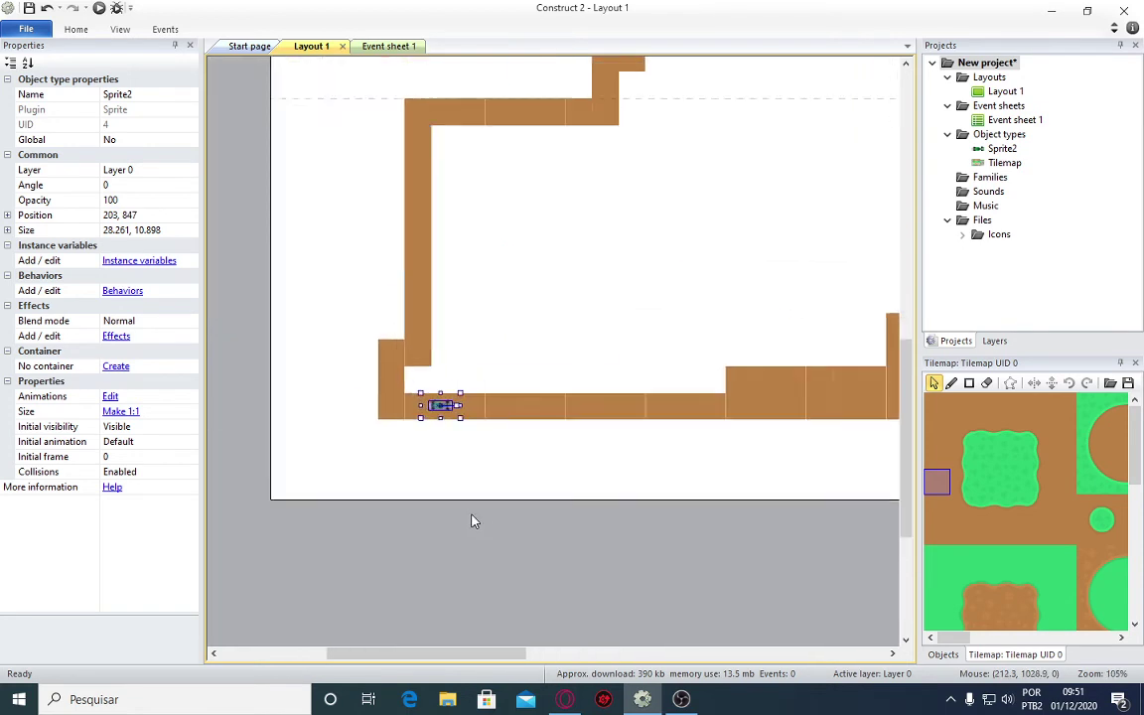
pyautogui.keyDown('ctrl'); pyautogui.scroll(3, 473, 521); pyautogui.keyUp('ctrl')
pyautogui.keyDown('ctrl'); pyautogui.scroll(-3, 473, 521); pyautogui.keyUp('ctrl')
pyautogui.keyDown('ctrl'); pyautogui.scroll(-3, 473, 520); pyautogui.keyUp('ctrl')
pyautogui.keyDown('ctrl'); pyautogui.scroll(-2, 473, 521); pyautogui.keyUp('ctrl')
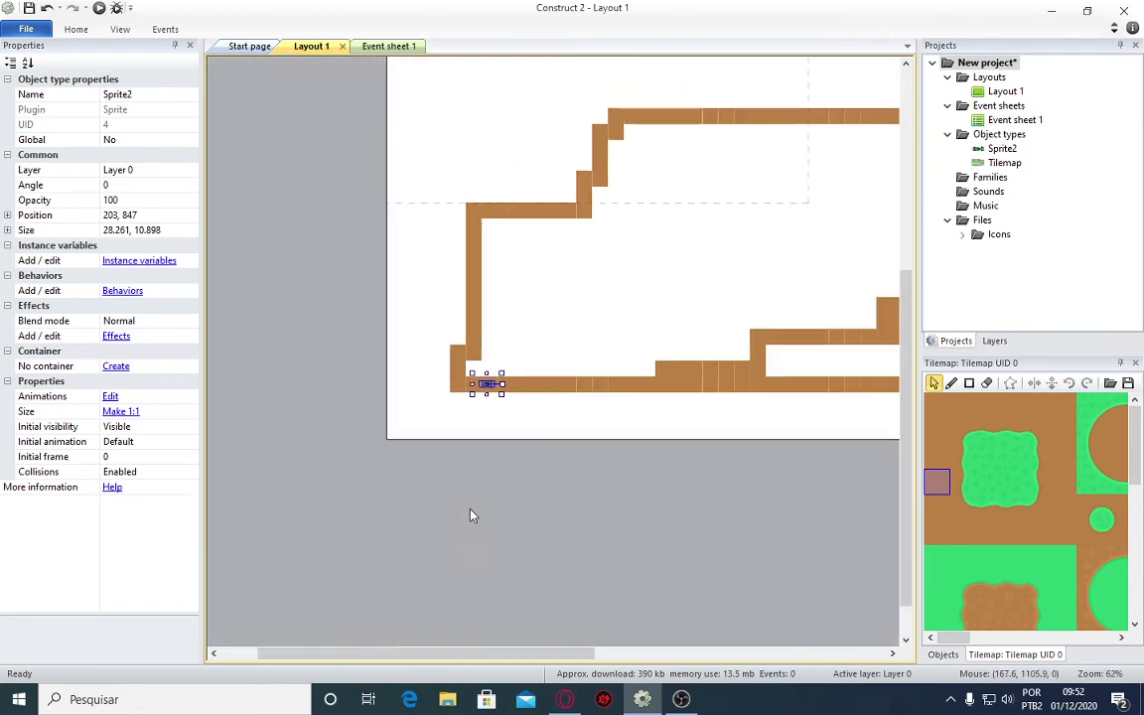
pyautogui.moveTo(487, 384); pyautogui.dragTo(677, 387)
pyautogui.keyDown('ctrl'); pyautogui.scroll(6, 769, 462); pyautogui.keyUp('ctrl')
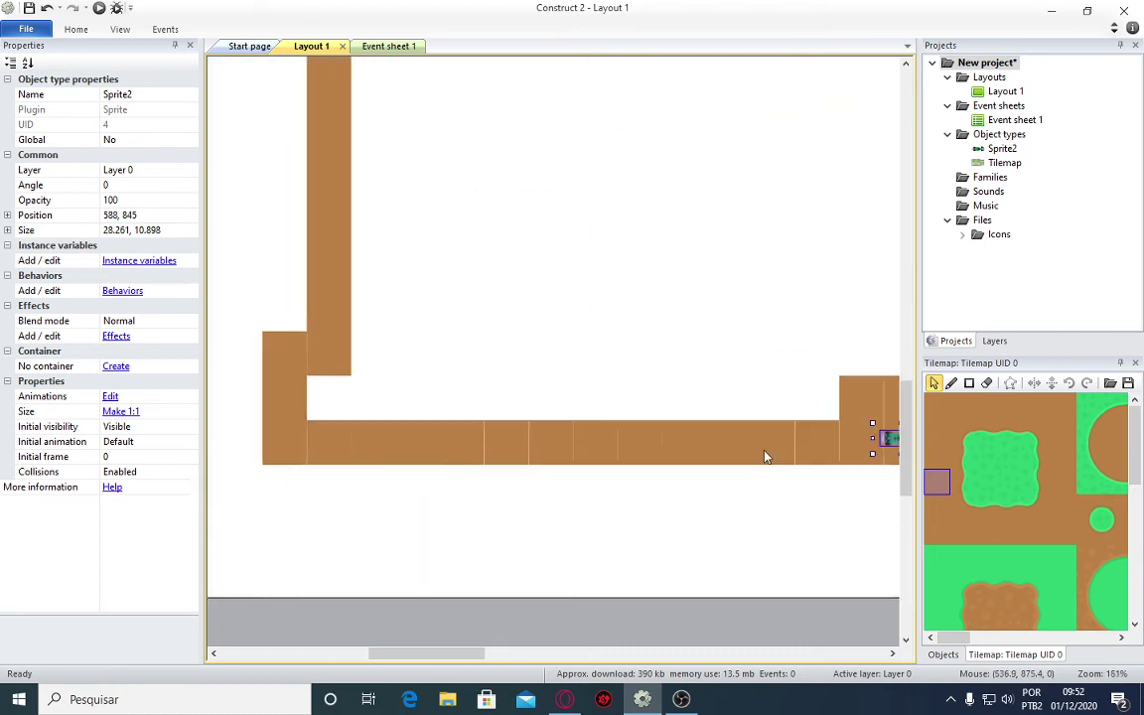
pyautogui.keyDown('ctrl'); pyautogui.scroll(2, 764, 452); pyautogui.keyUp('ctrl')
pyautogui.keyDown('ctrl'); pyautogui.scroll(-3, 365, 368); pyautogui.keyUp('ctrl')
pyautogui.keyDown('ctrl'); pyautogui.scroll(1, 504, 403); pyautogui.keyUp('ctrl')
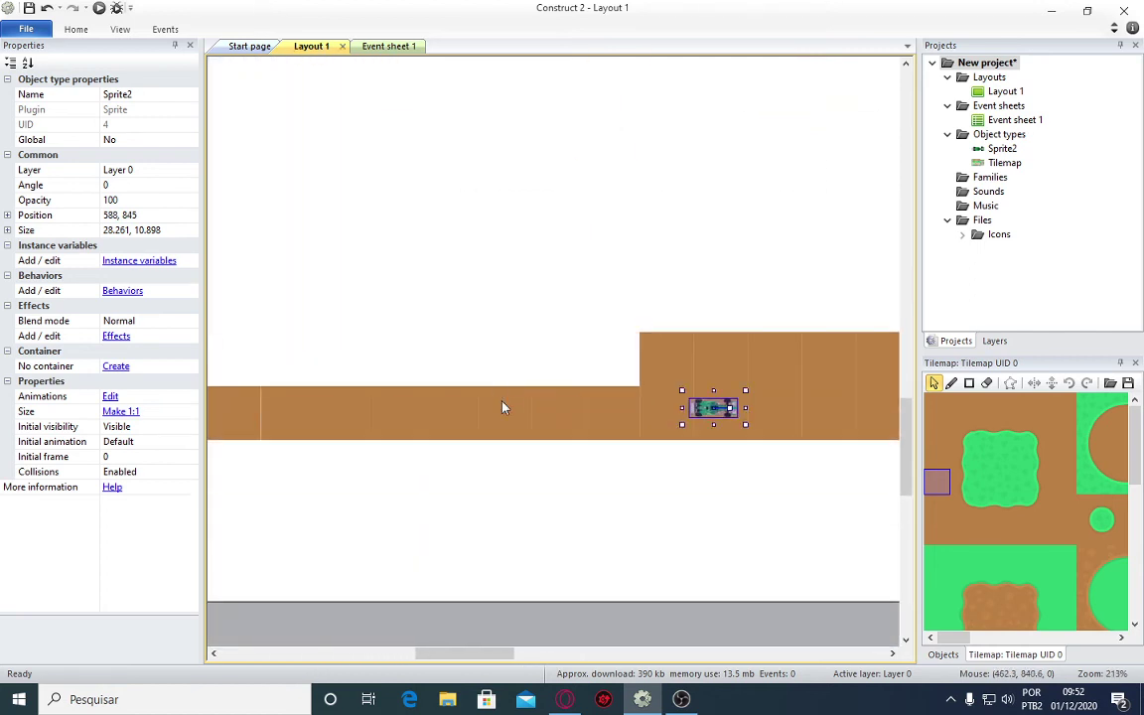
pyautogui.keyDown('ctrl'); pyautogui.scroll(-2, 502, 407); pyautogui.keyUp('ctrl')
pyautogui.keyDown('ctrl'); pyautogui.scroll(-3, 503, 405); pyautogui.keyUp('ctrl')
pyautogui.keyDown('ctrl'); pyautogui.scroll(1, 503, 405); pyautogui.keyUp('ctrl')
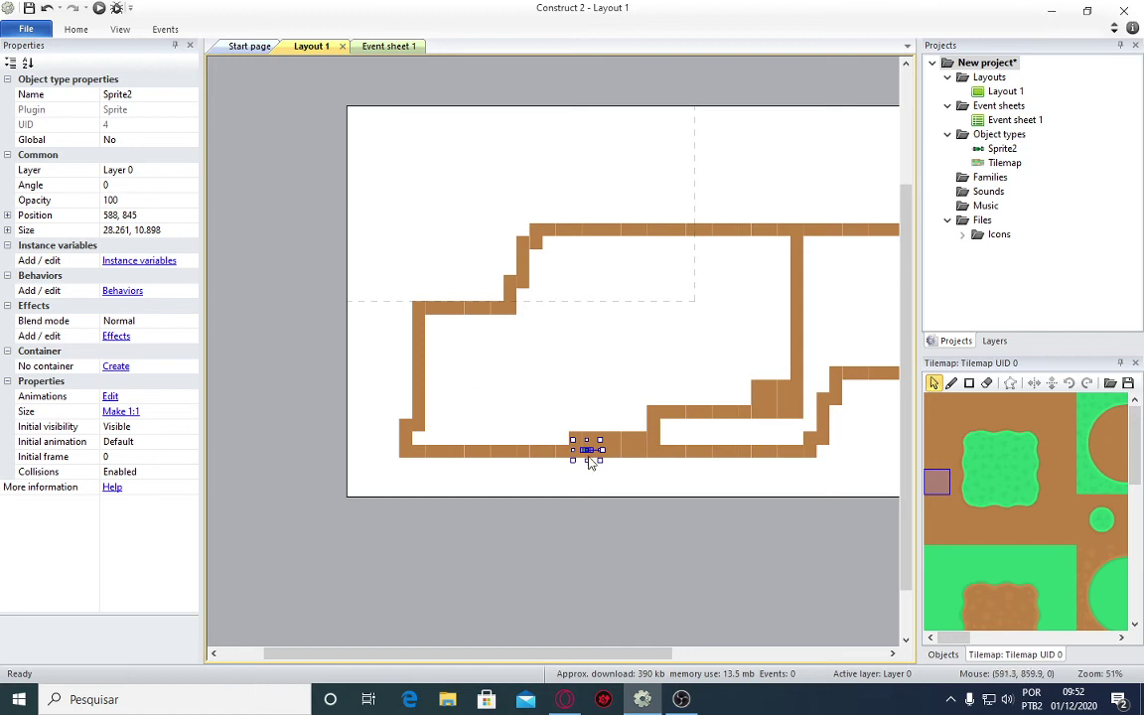
# Add the Car and Scroll To behaviors to the Sprite2 car.
pyautogui.click(126, 291)
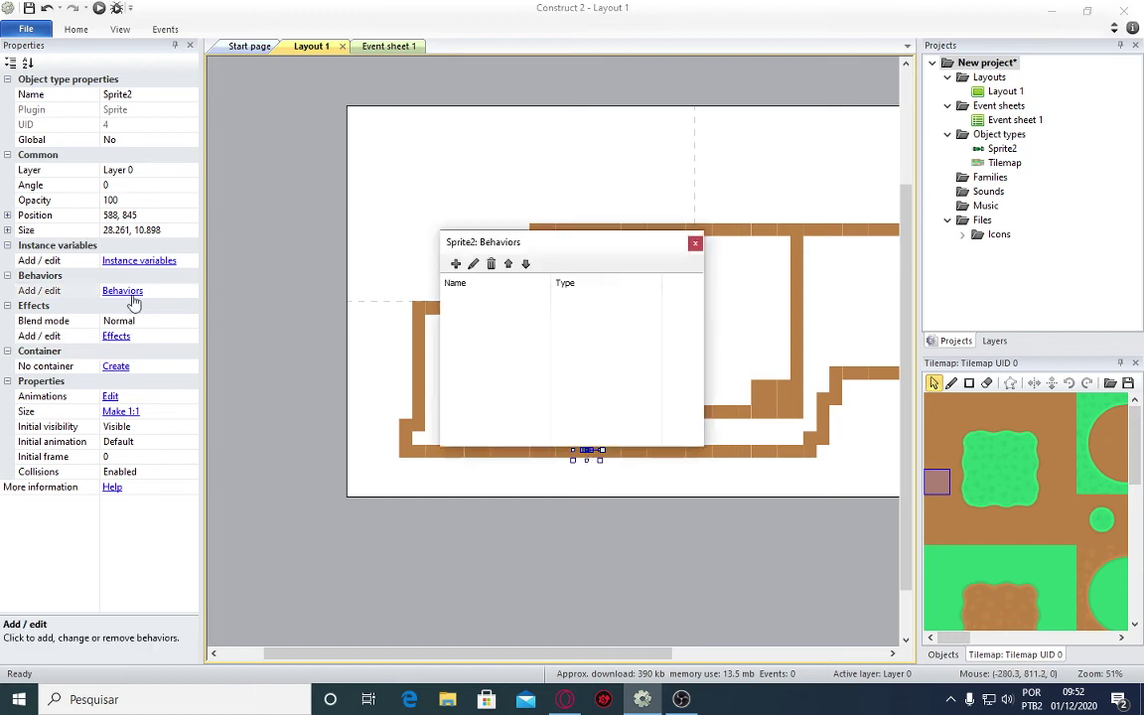
pyautogui.click(455, 264)
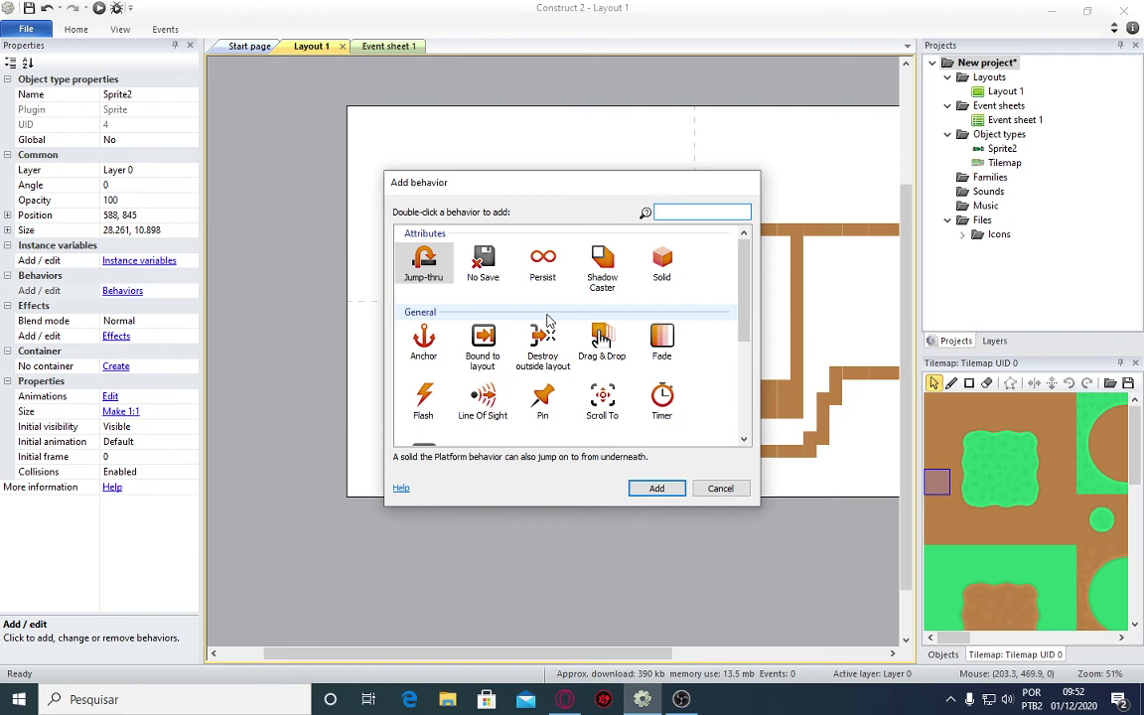
pyautogui.scroll(-1, 546, 320)
pyautogui.scroll(-1, 547, 321)
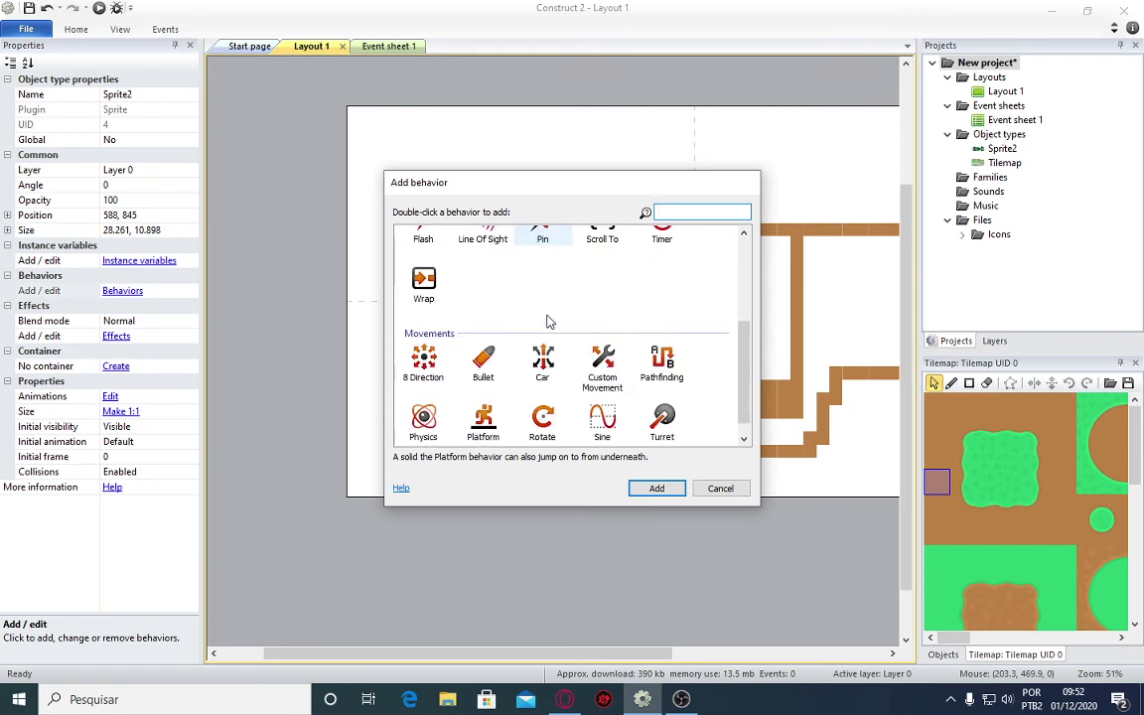
pyautogui.doubleClick(540, 361)
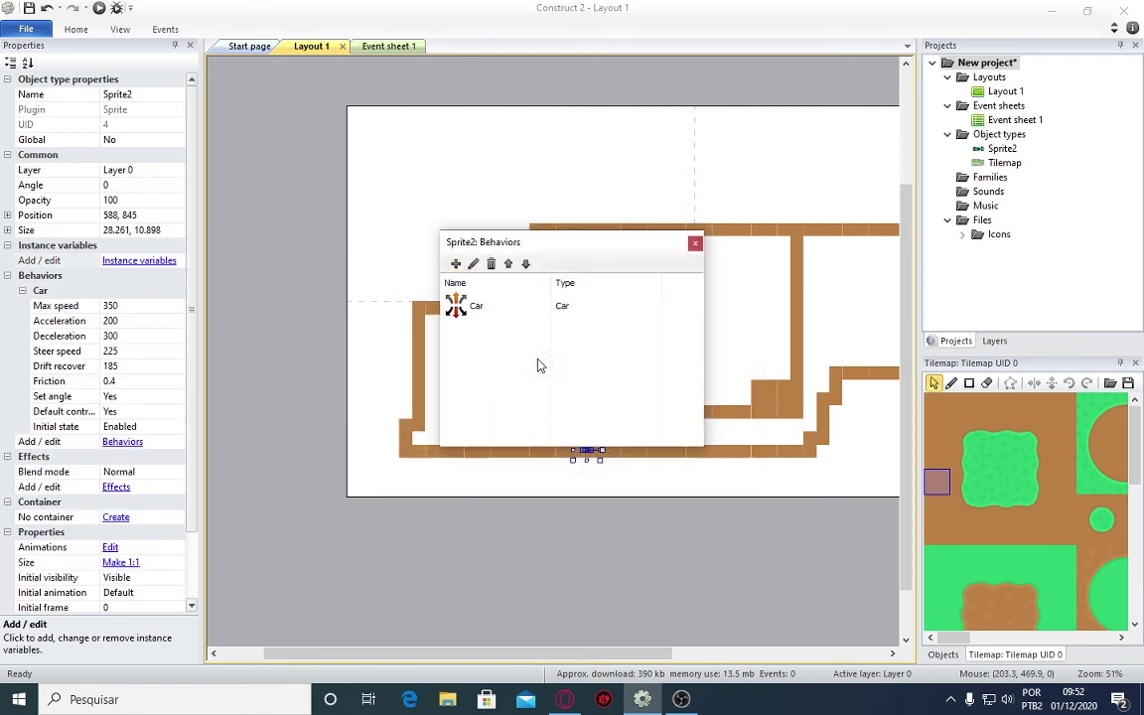
pyautogui.click(455, 263)
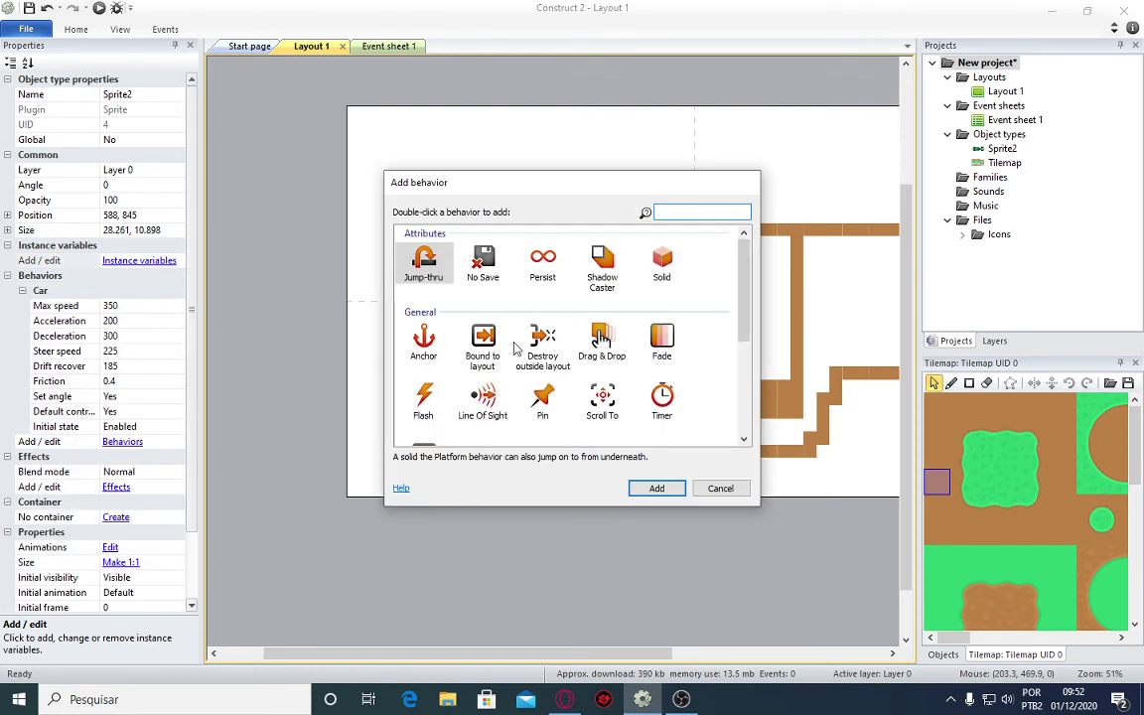
pyautogui.doubleClick(601, 400)
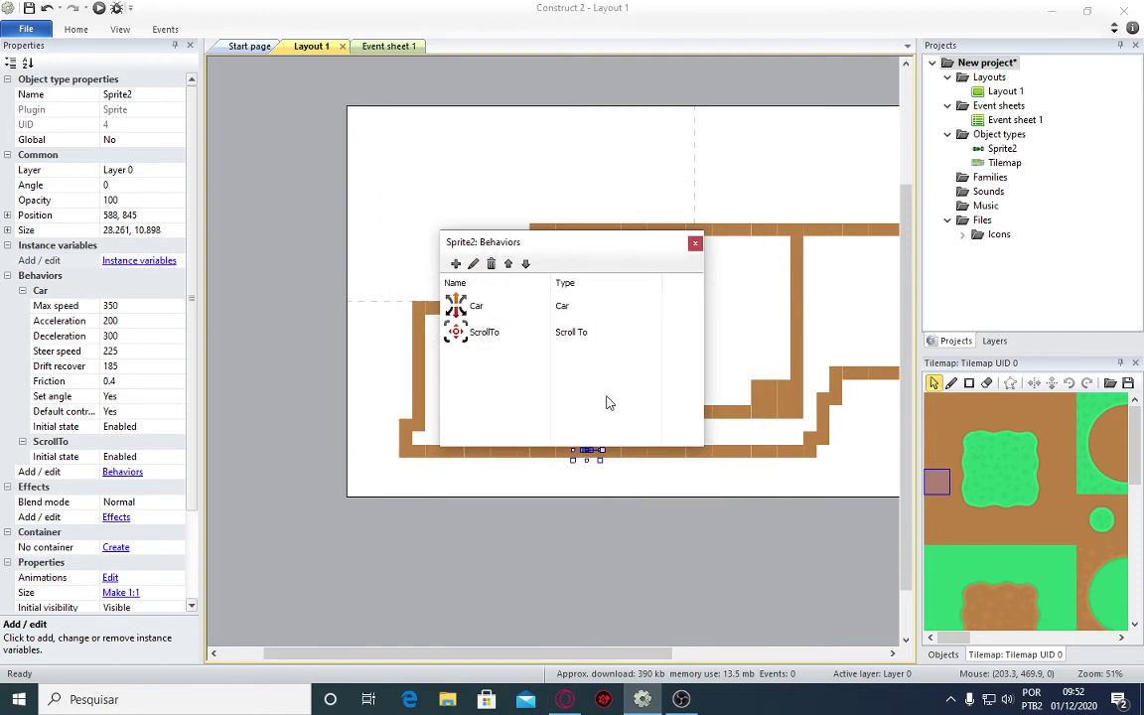
pyautogui.click(695, 243)
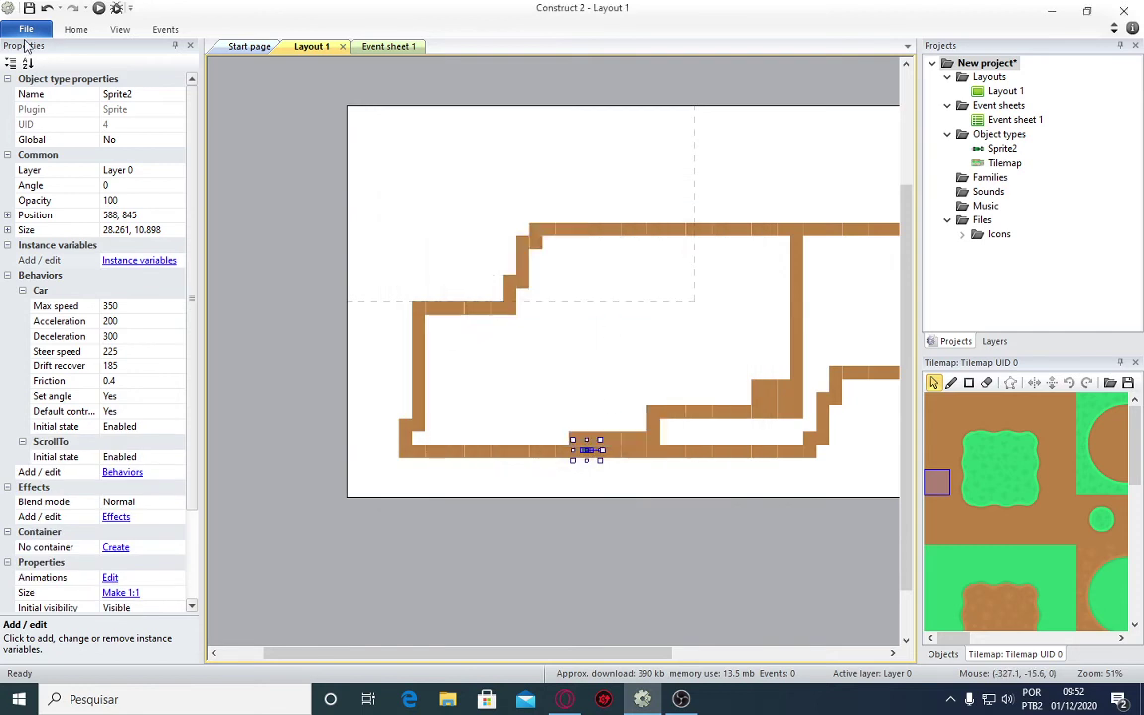
# Preview the layout and drive forward, then nudge the car up to 588, 820.
pyautogui.click(99, 8)
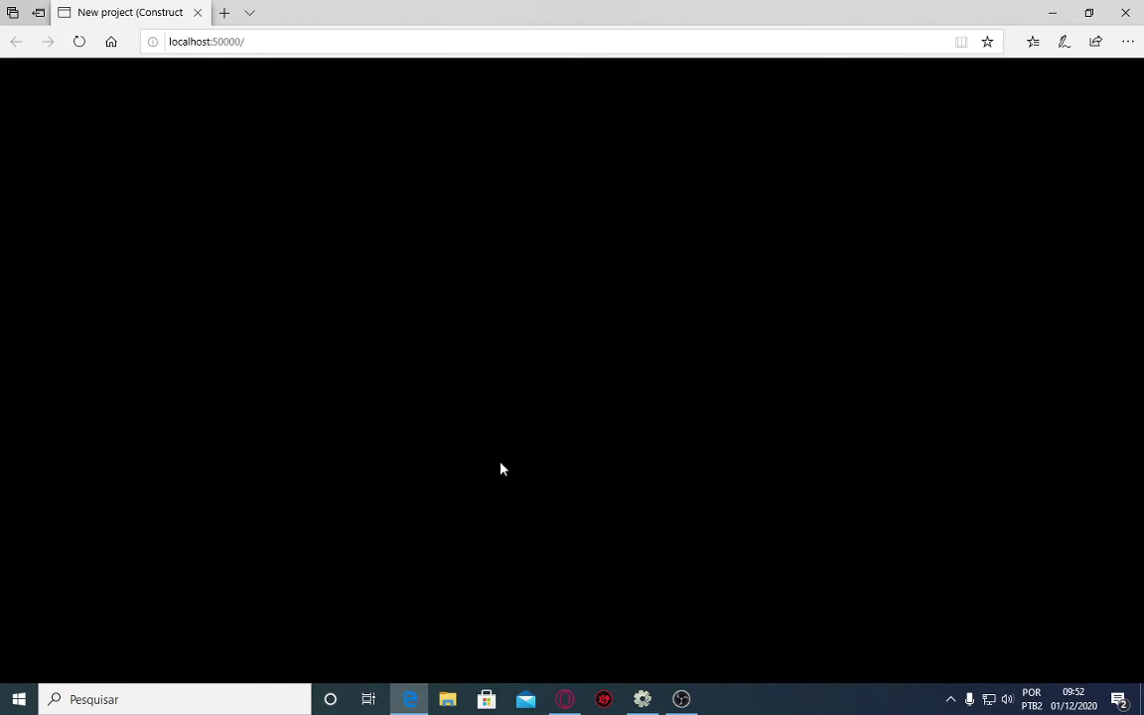
pyautogui.press('Up')
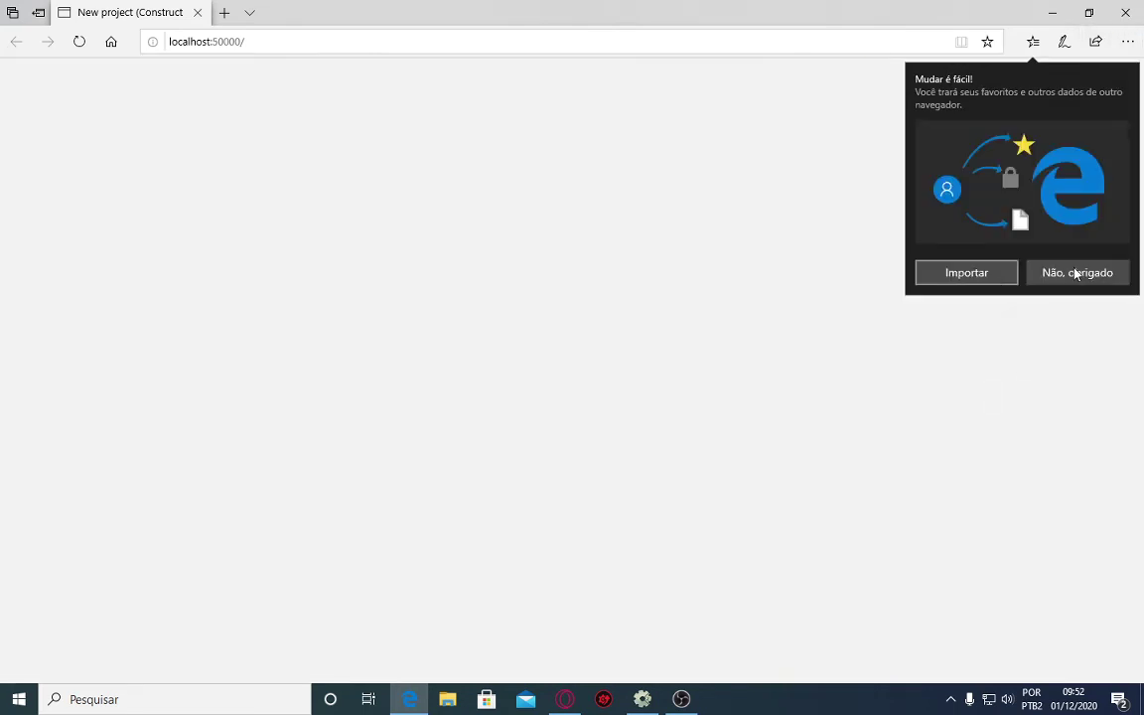
pyautogui.hotkey('alt', 'F4')
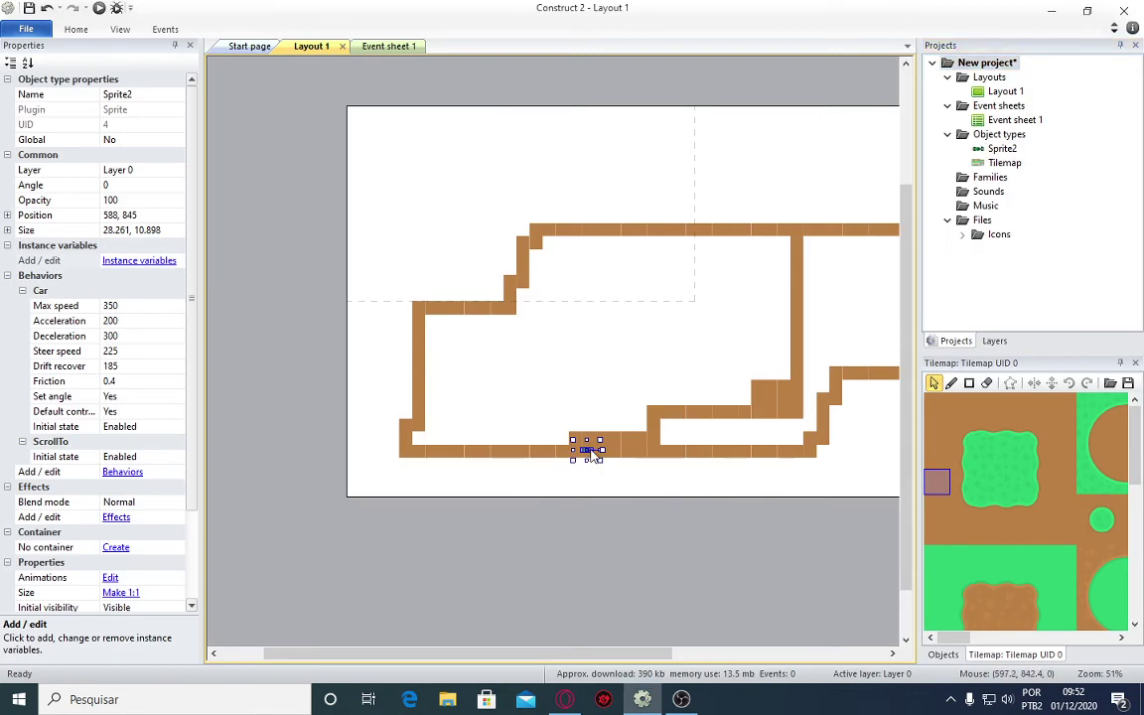
pyautogui.moveTo(593, 458); pyautogui.dragTo(593, 445)
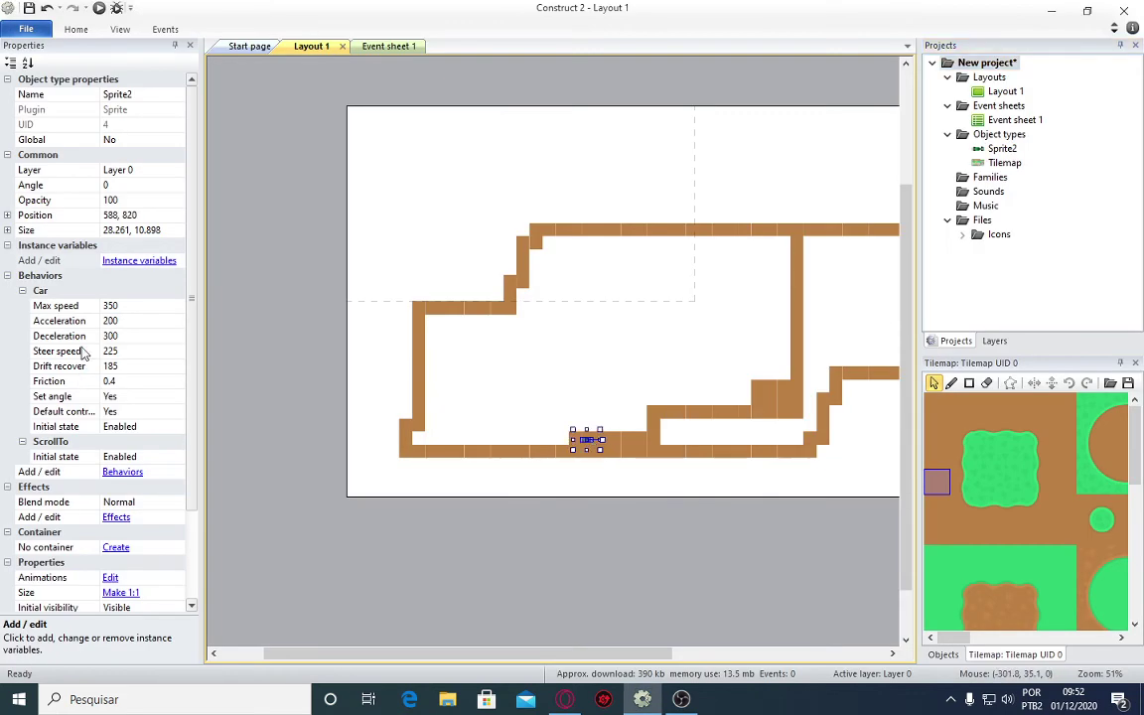
# Rerun the preview and steer the car around the dirt track with the arrow keys.
pyautogui.click(103, 8)
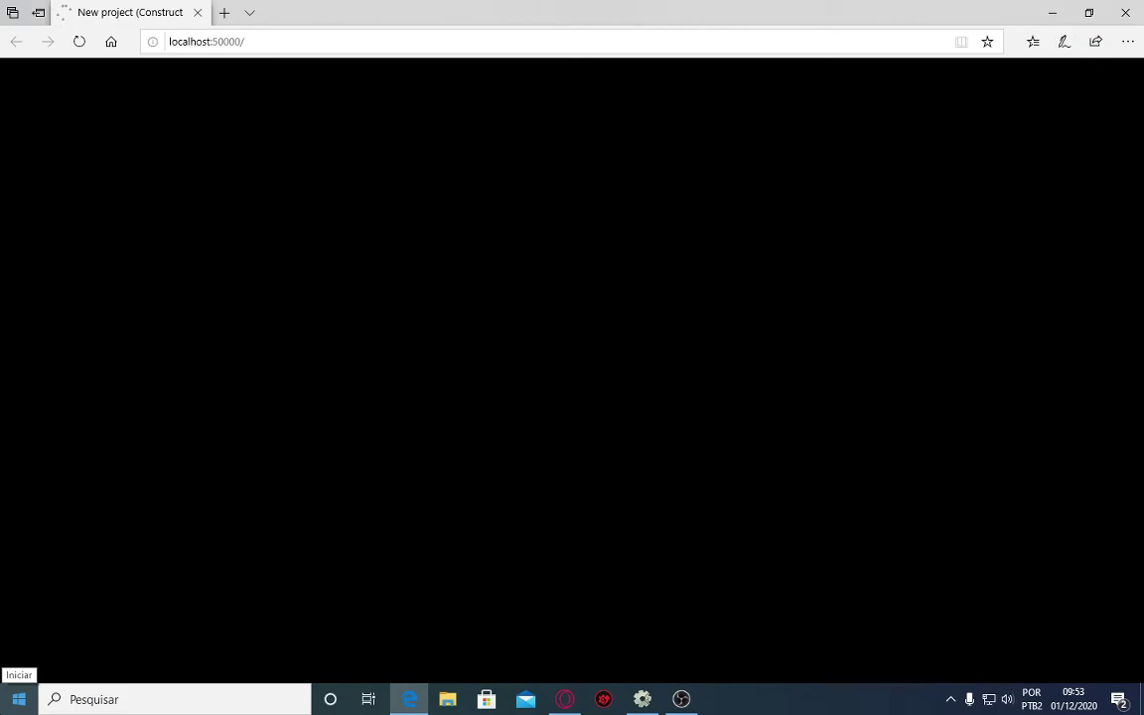
pyautogui.press('Up')
pyautogui.press('Right')
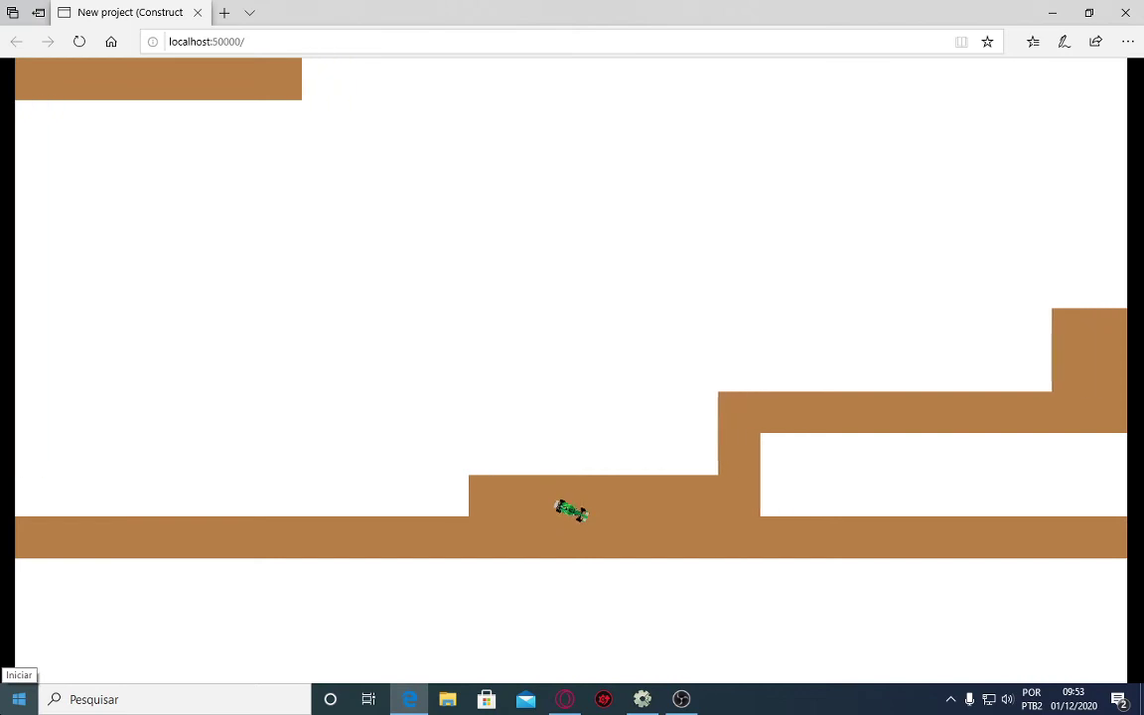
pyautogui.press('Up')
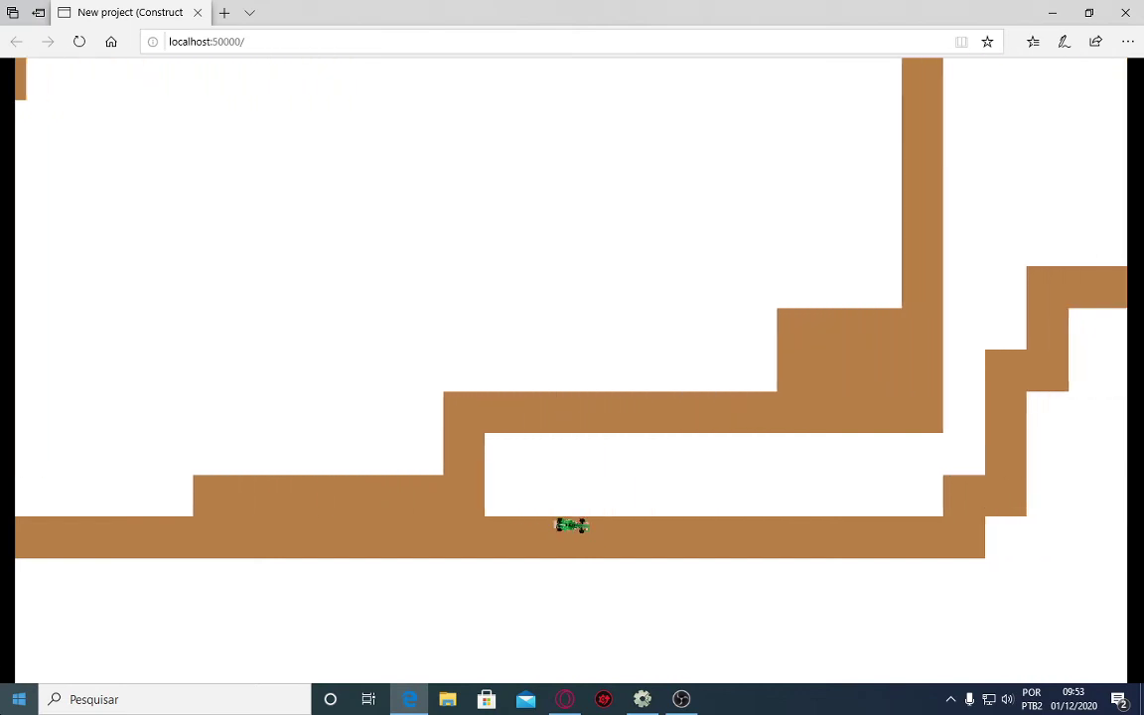
pyautogui.press('Left')
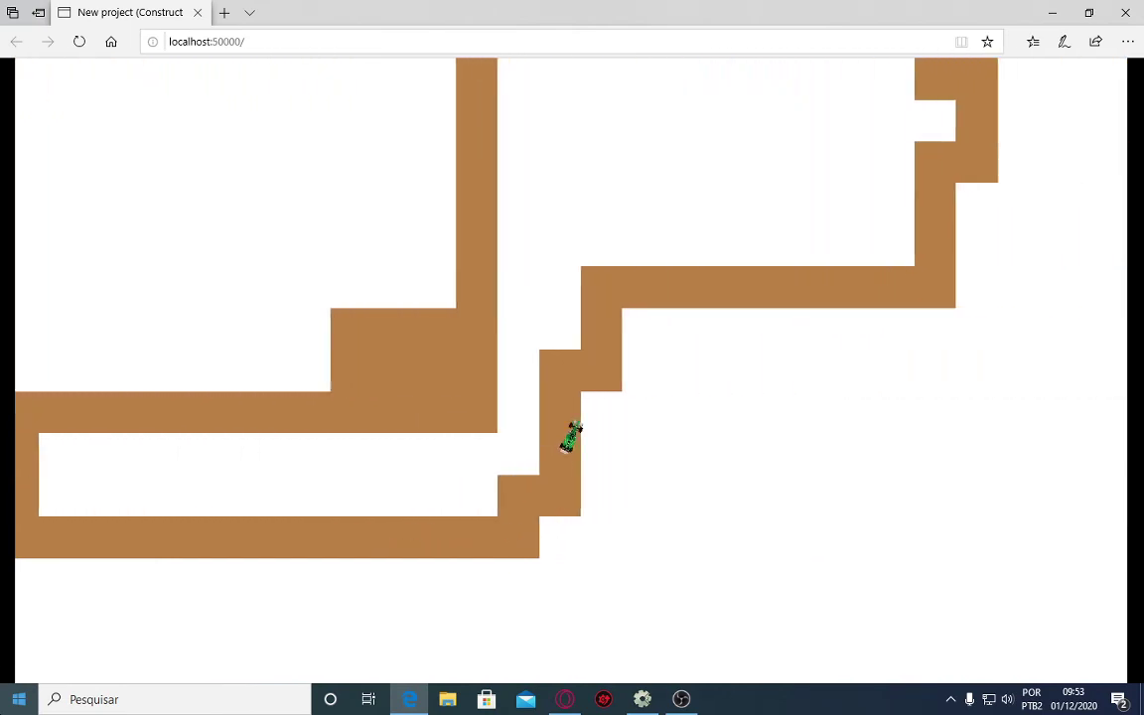
pyautogui.press('Right')
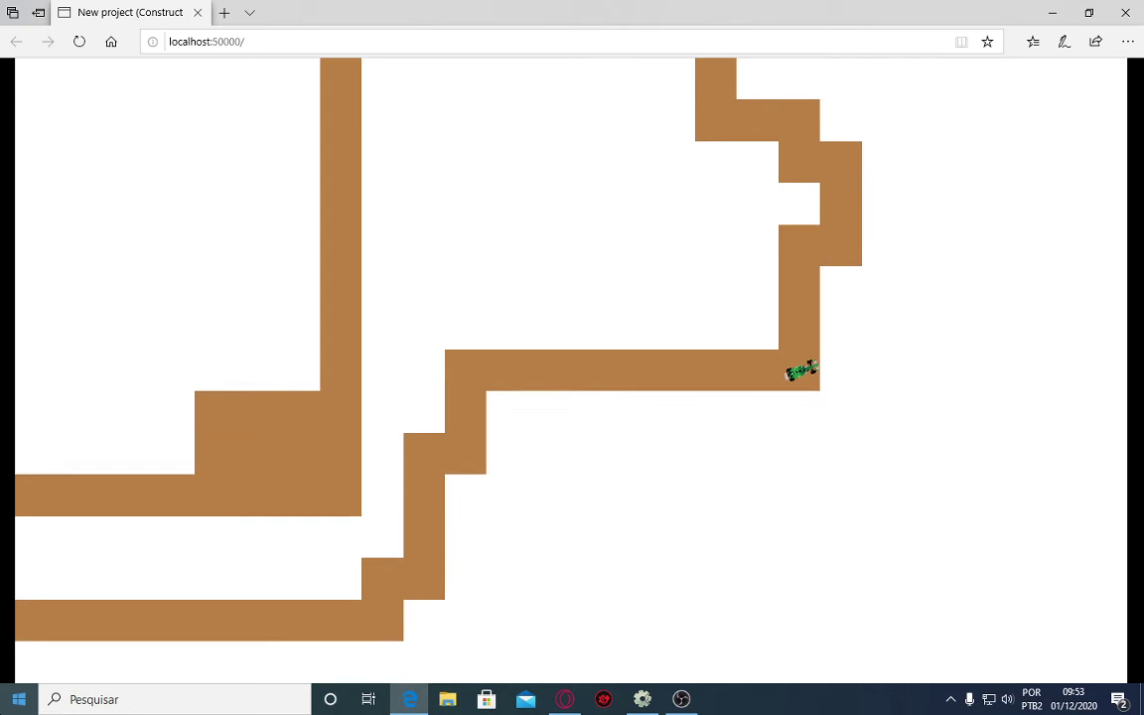
pyautogui.press('Left')
pyautogui.press('Left')
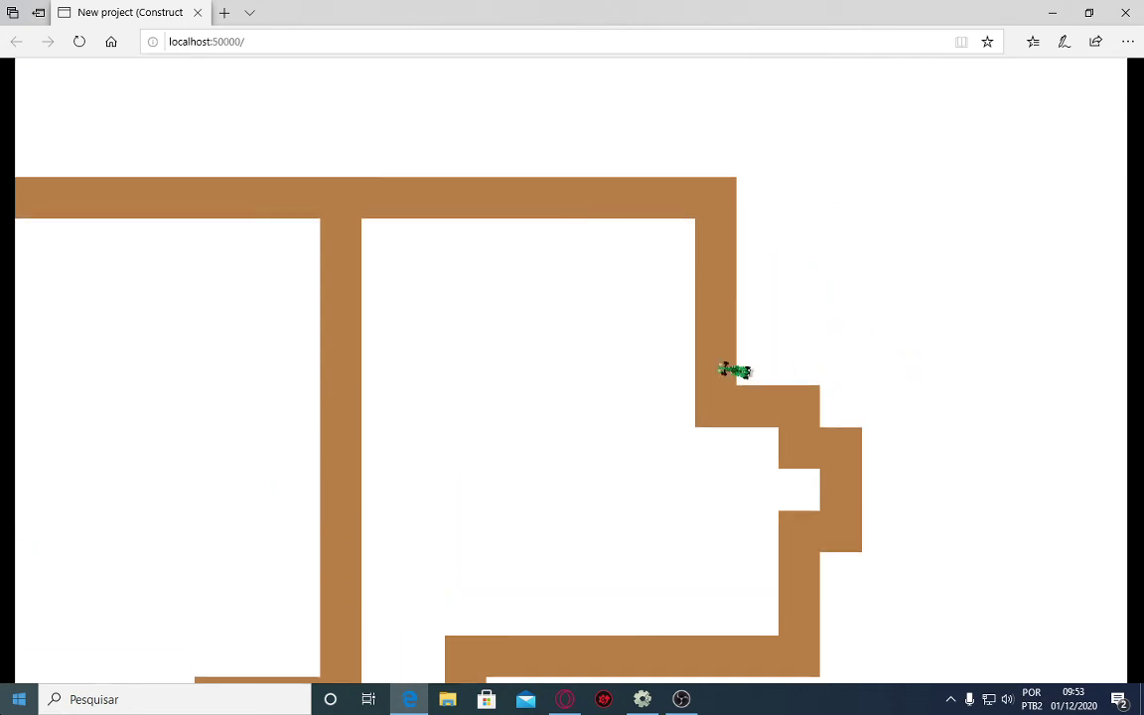
pyautogui.press('Right')
pyautogui.press('Left')
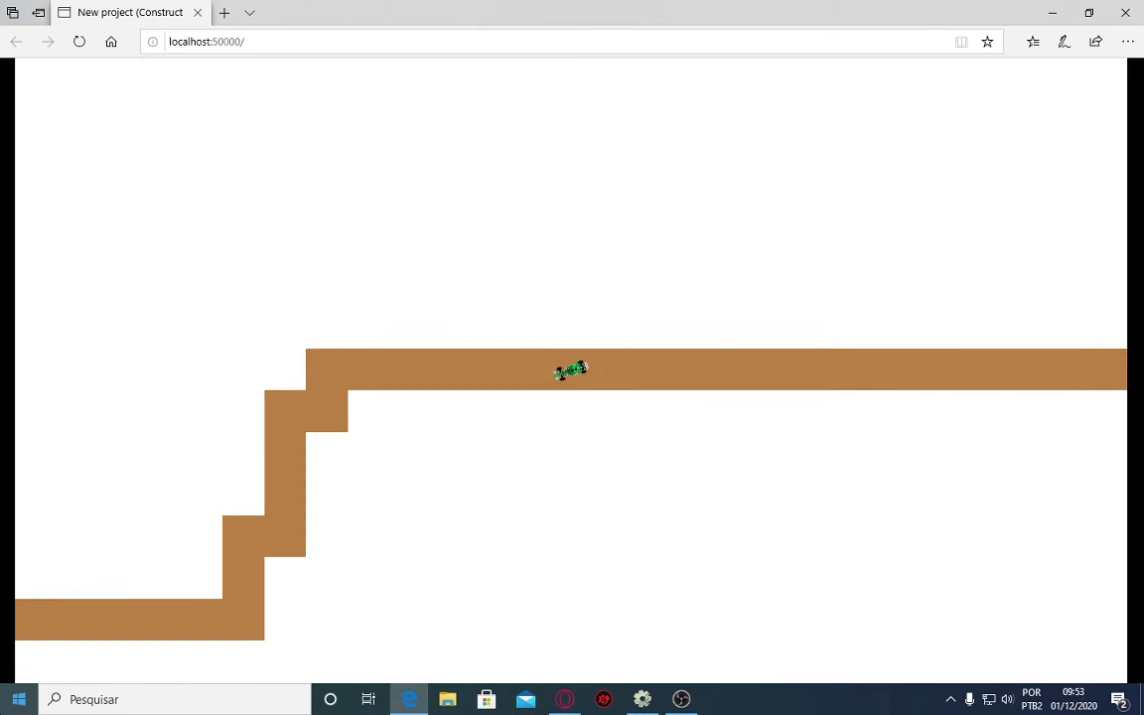
# Close the preview, set the Car behavior's Max speed to 150, and preview again.
pyautogui.click(1125, 12)
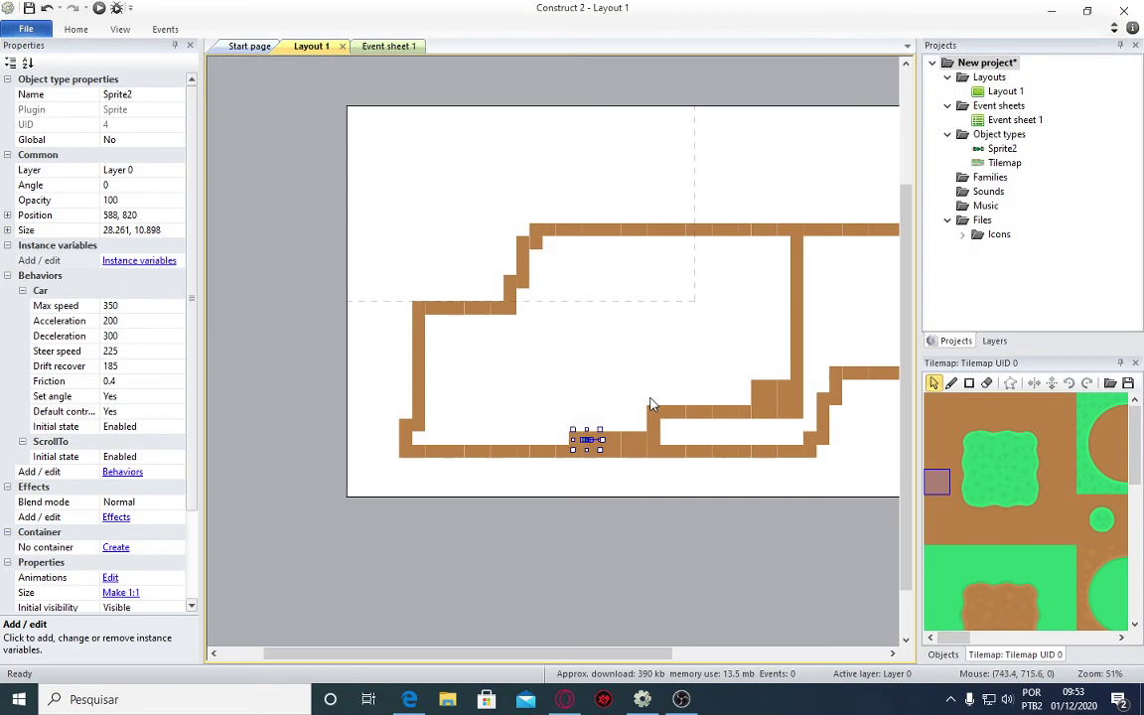
pyautogui.scroll(-1, 476, 136)
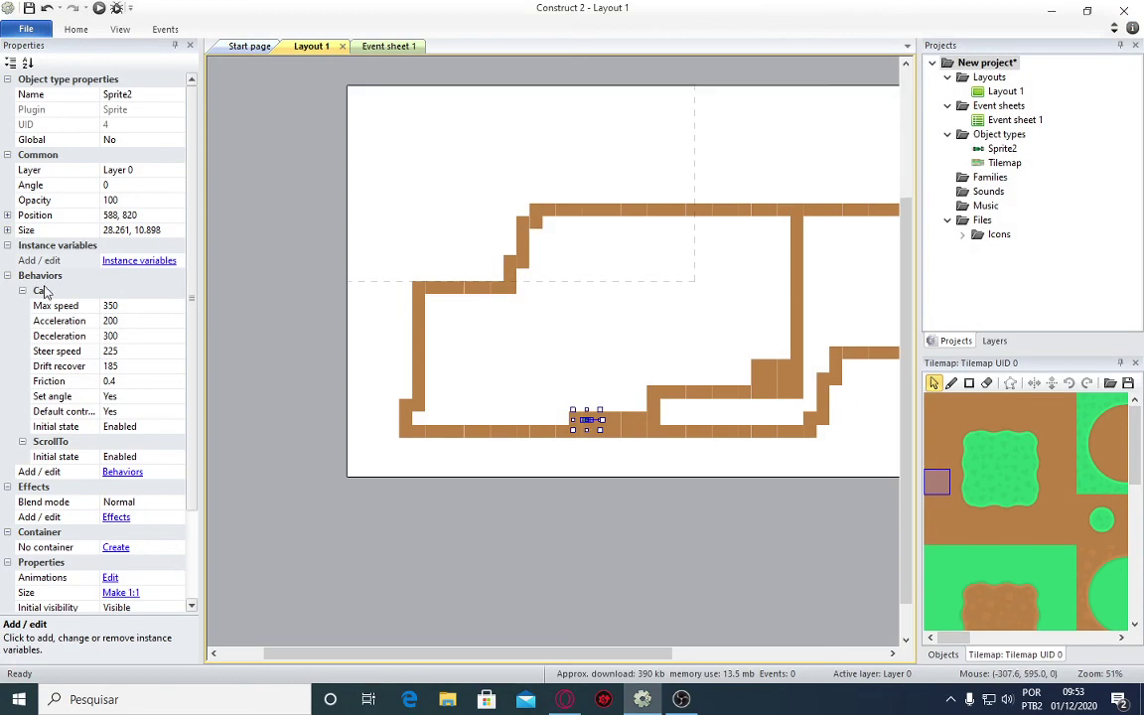
pyautogui.click(134, 306)
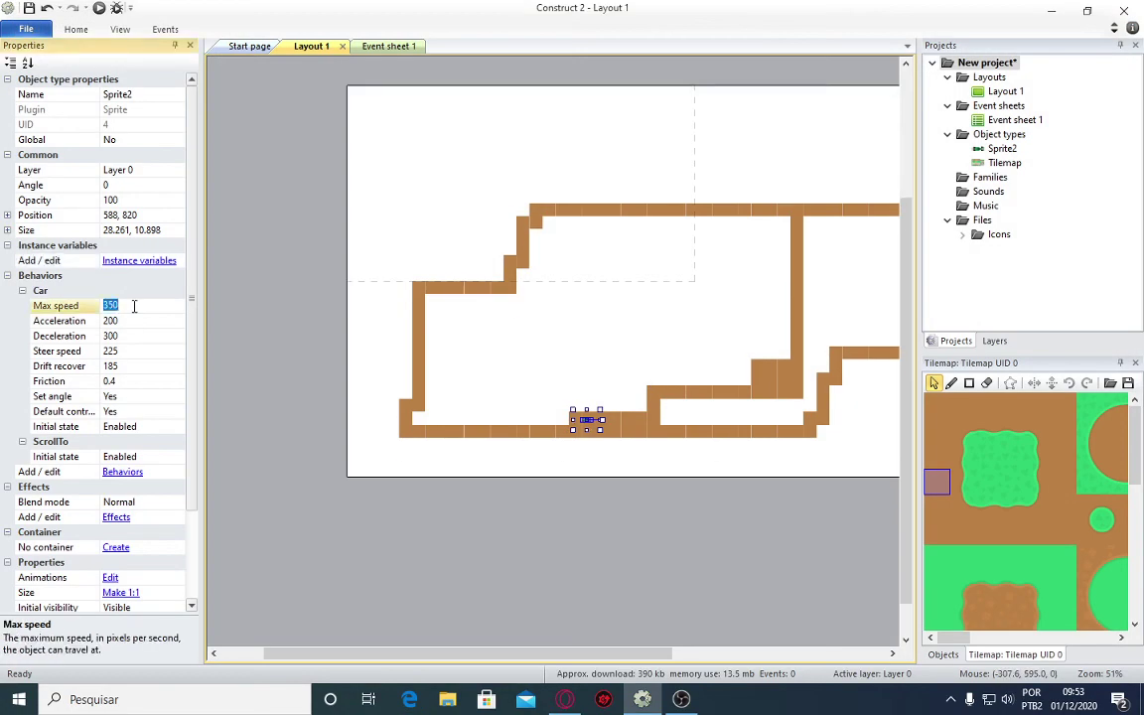
pyautogui.write('15')
pyautogui.click(100, 8)
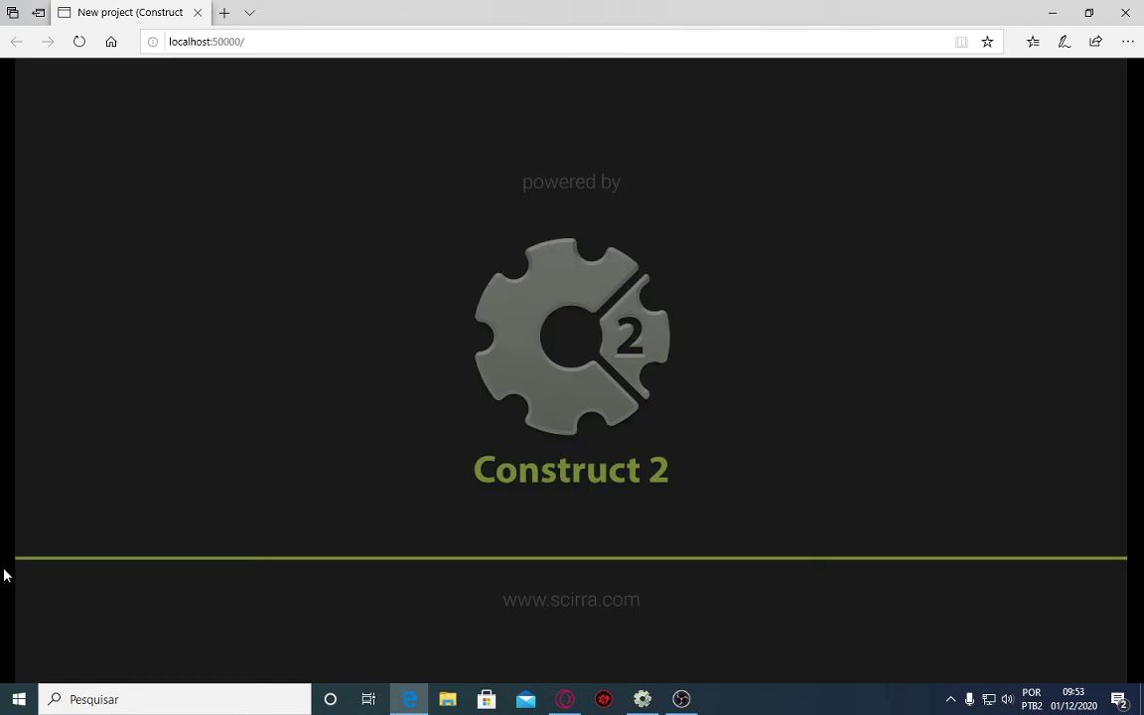
# Drive the speed-150 car around the track corridors in the Edge preview, then return to Construct 2.
pyautogui.press('Up')
pyautogui.press('Left')
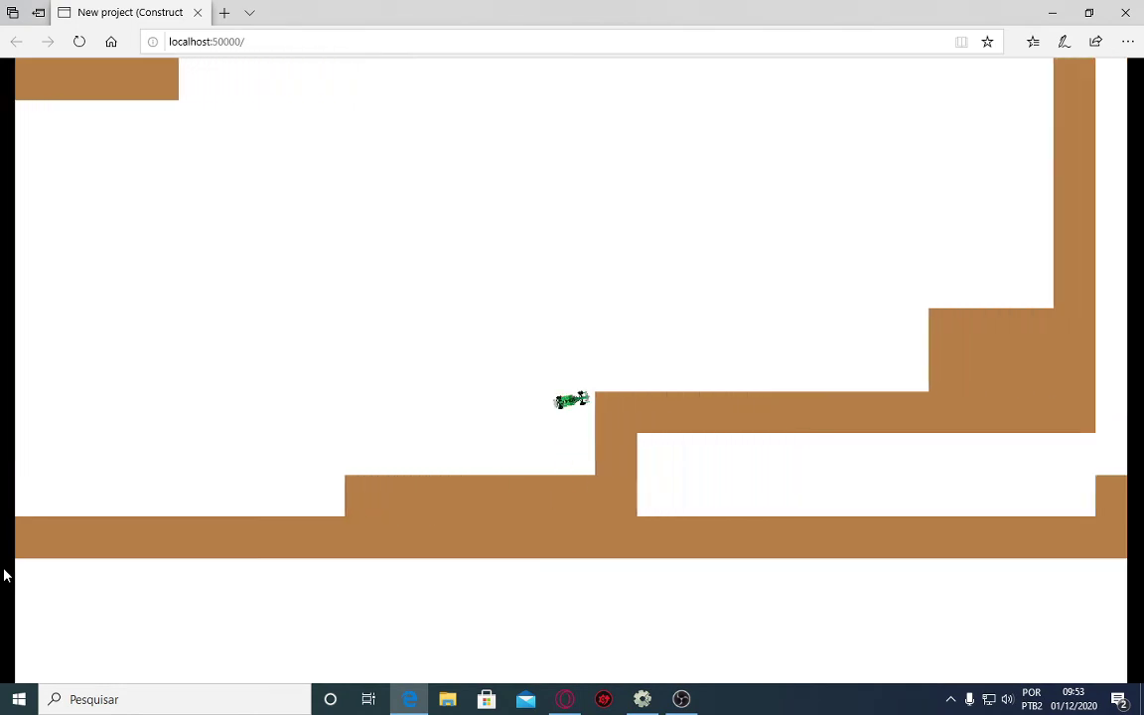
pyautogui.press('Right')
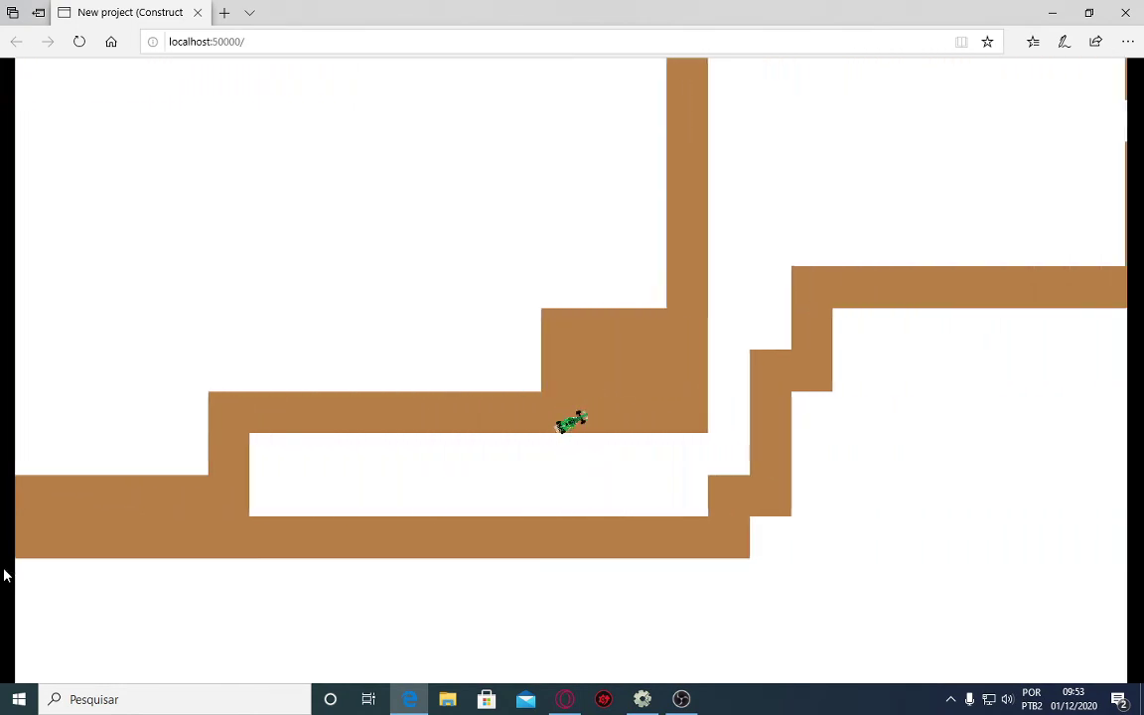
pyautogui.press('Left')
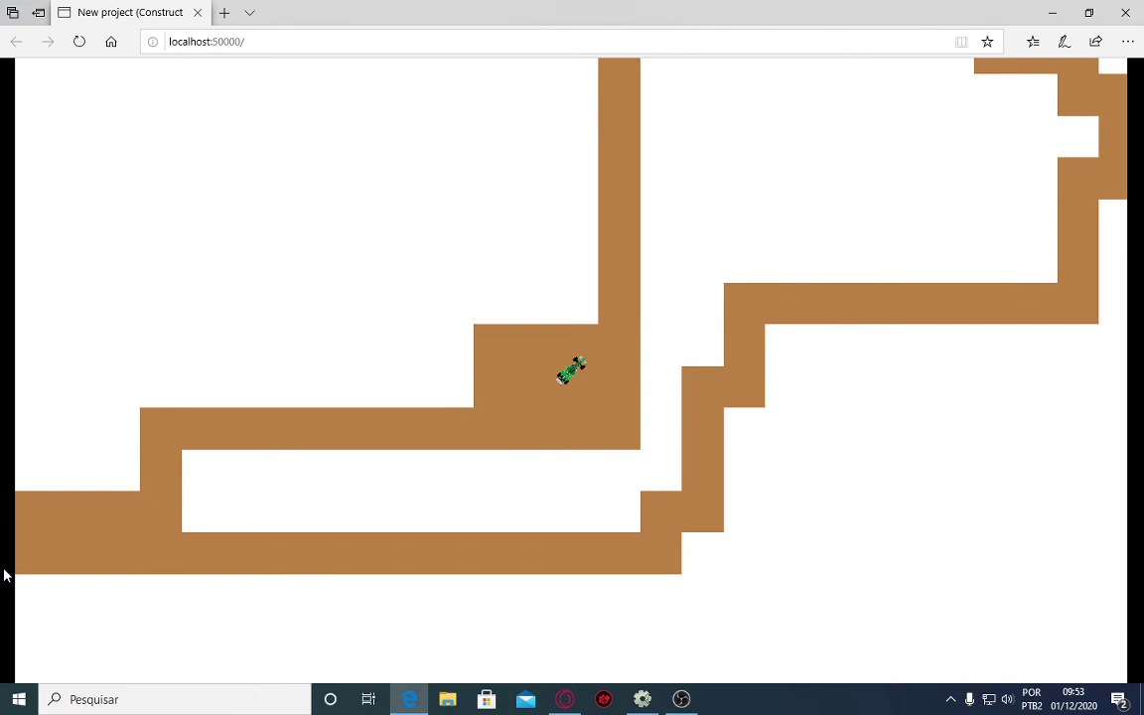
pyautogui.press('Left')
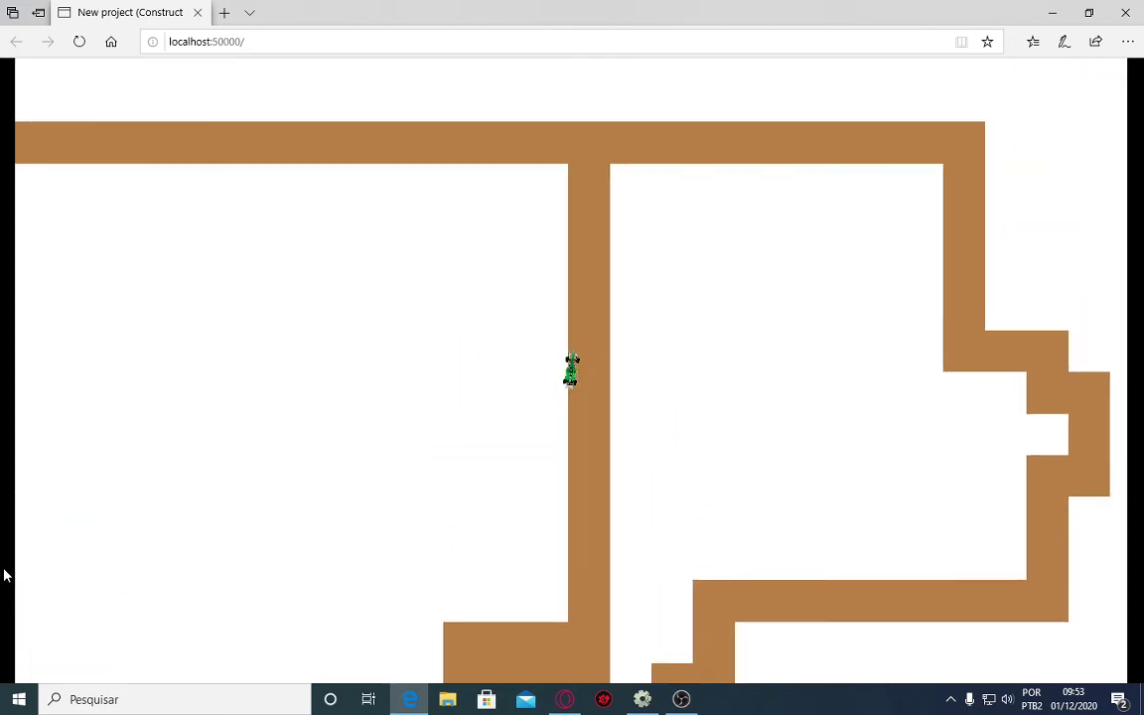
pyautogui.press('Right')
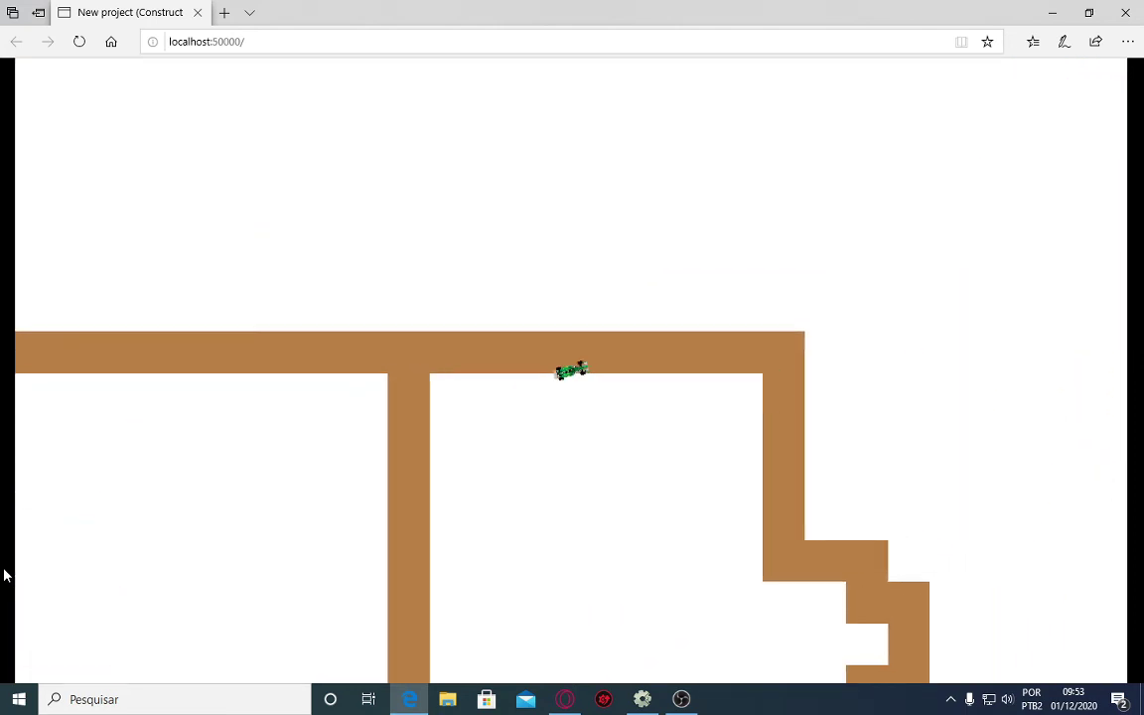
pyautogui.press('Right')
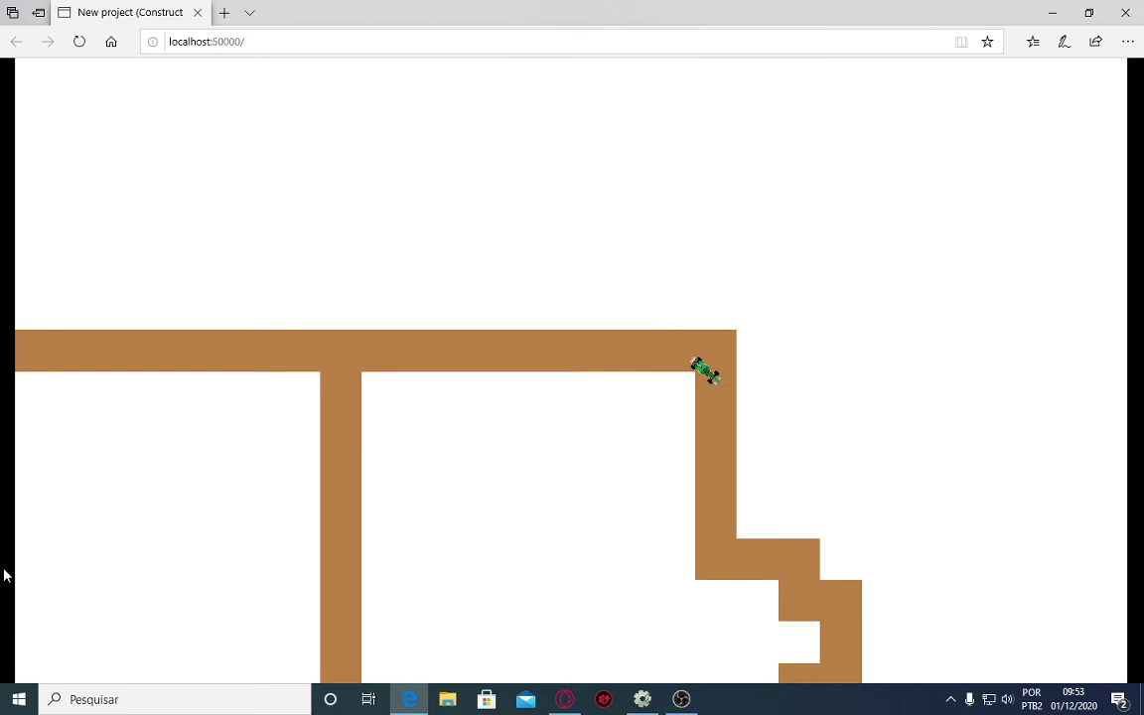
pyautogui.press('Right')
pyautogui.hotkey('alt', 'Tab')
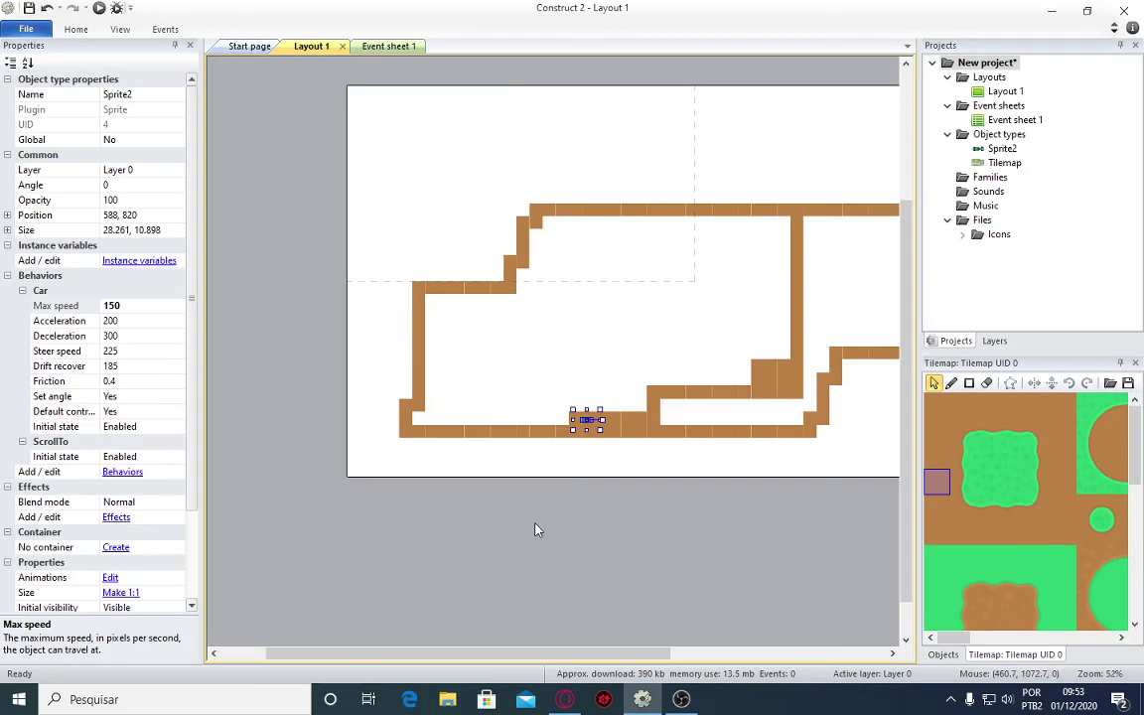
# Insert a new Sprite into Layout 1, opening its blank 250 x 250 image for editing.
pyautogui.keyDown('ctrl'); pyautogui.scroll(2, 416, 457); pyautogui.keyUp('ctrl')
pyautogui.keyDown('ctrl'); pyautogui.scroll(-3, 527, 412); pyautogui.keyUp('ctrl')
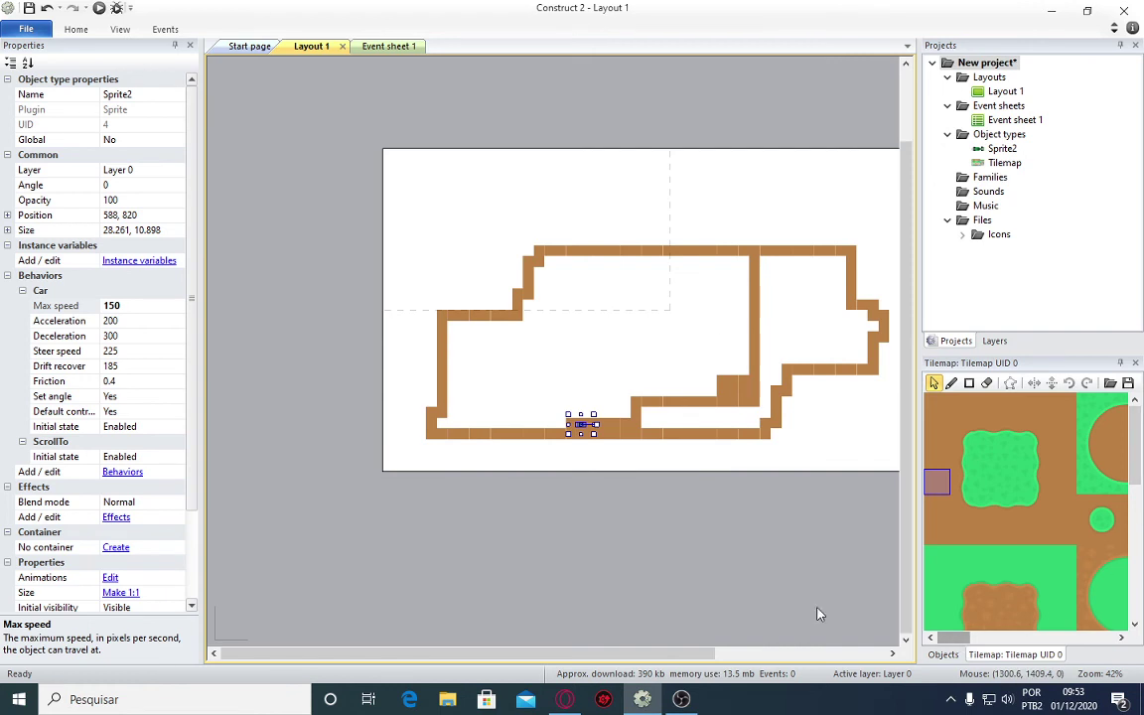
pyautogui.doubleClick(644, 562)
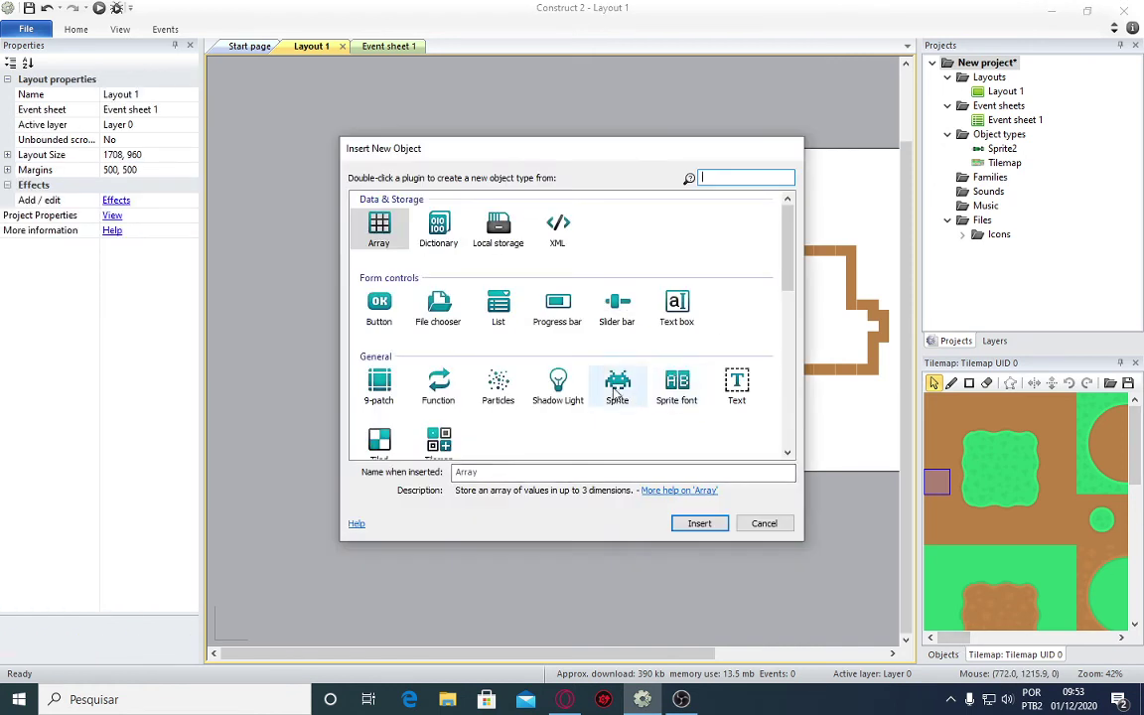
pyautogui.doubleClick(617, 387)
pyautogui.click(633, 366)
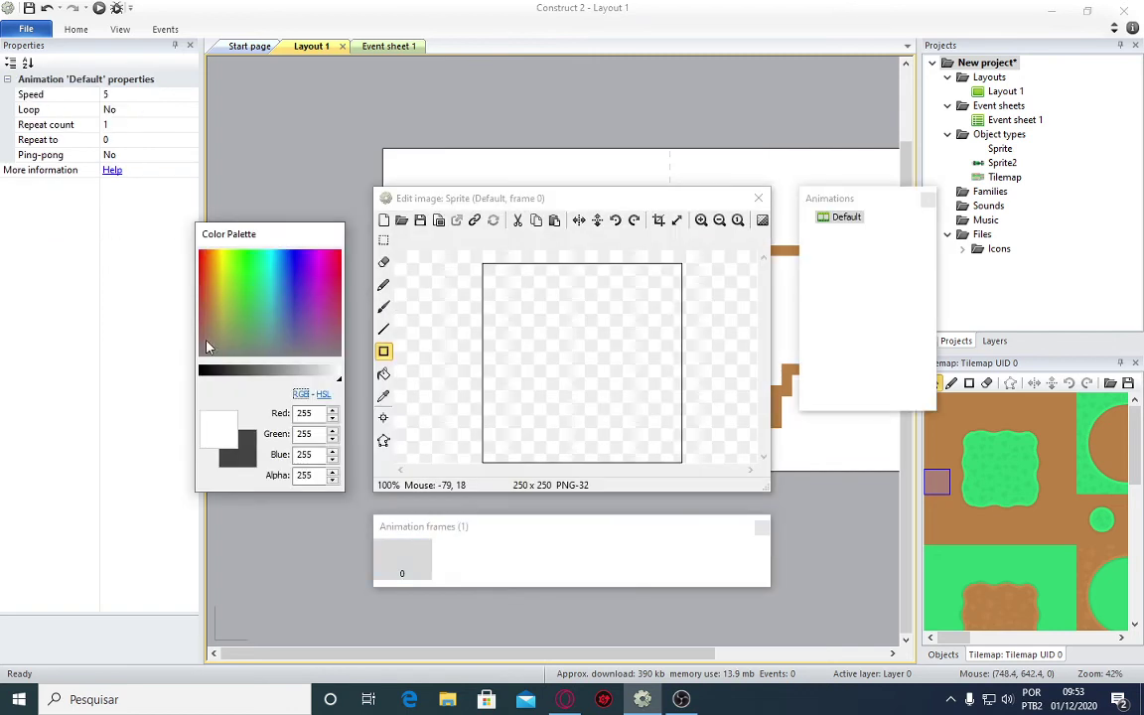
# Clear the sprite image with a transparent (alpha 0) rectangle, then restore colour opacity to 255.
pyautogui.click(385, 352)
pyautogui.moveTo(486, 269); pyautogui.dragTo(683, 471)
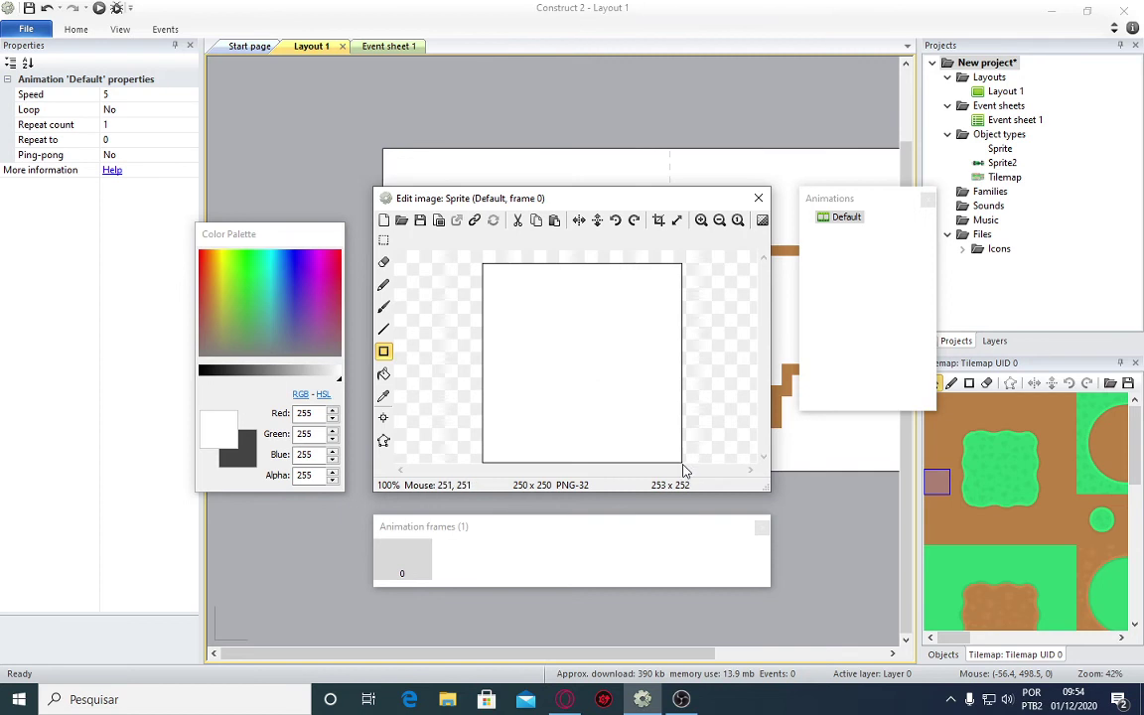
pyautogui.click(232, 457)
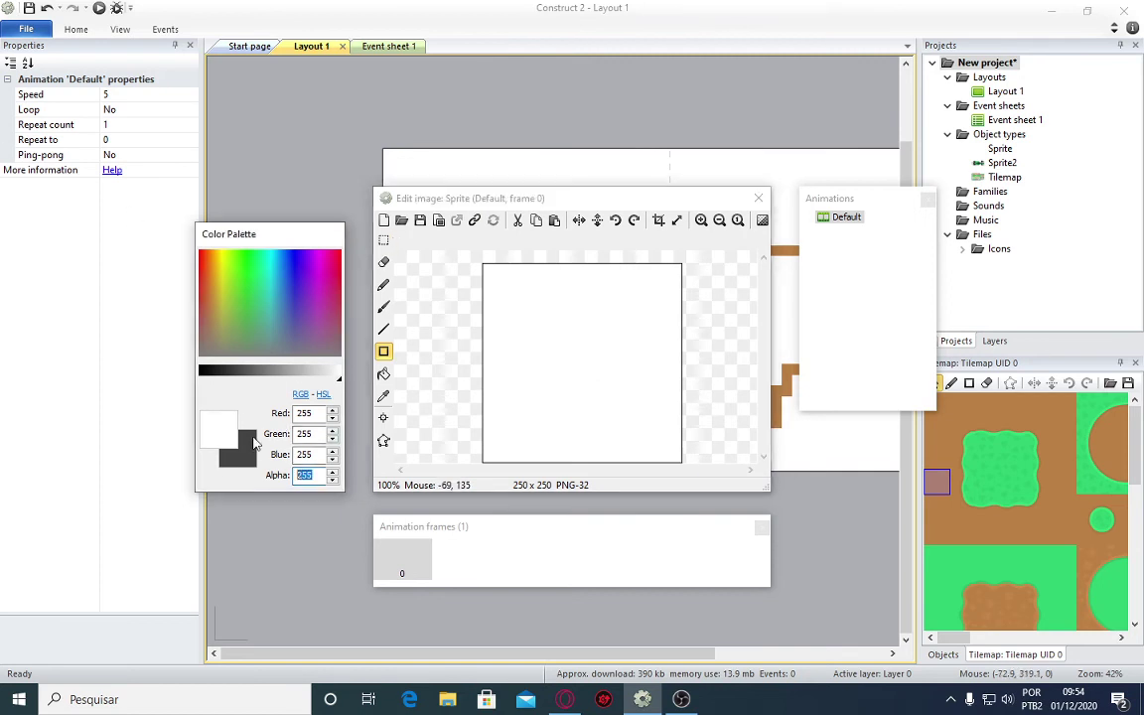
pyautogui.write('0')
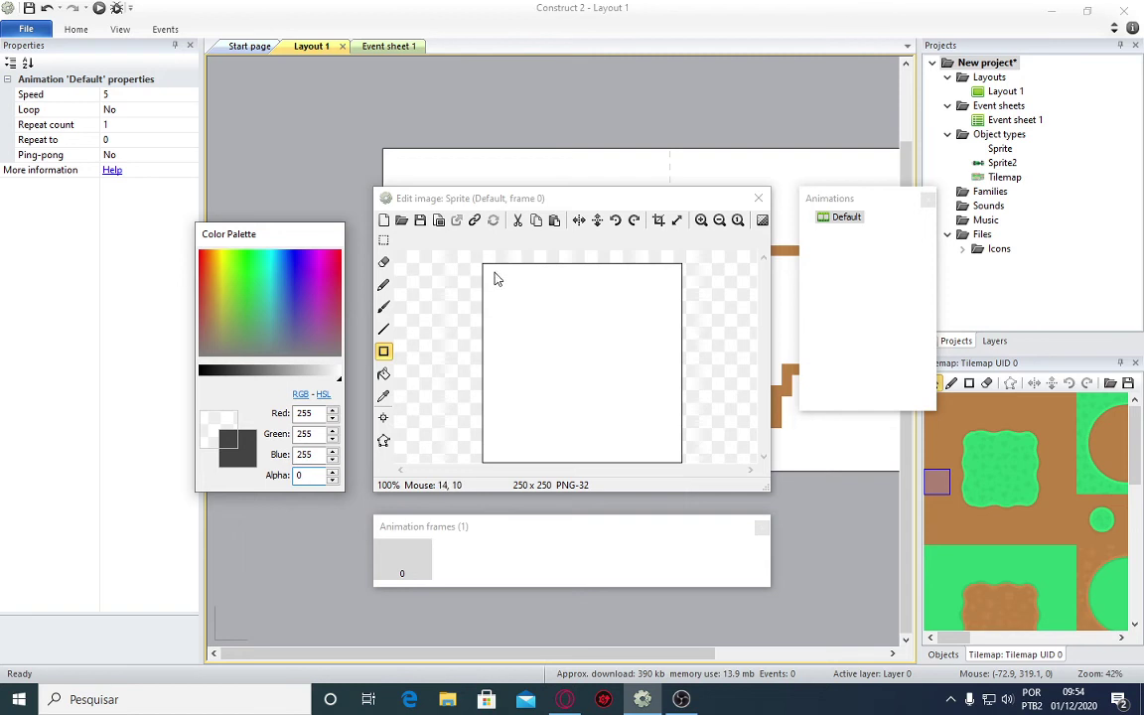
pyautogui.moveTo(492, 278); pyautogui.dragTo(678, 463)
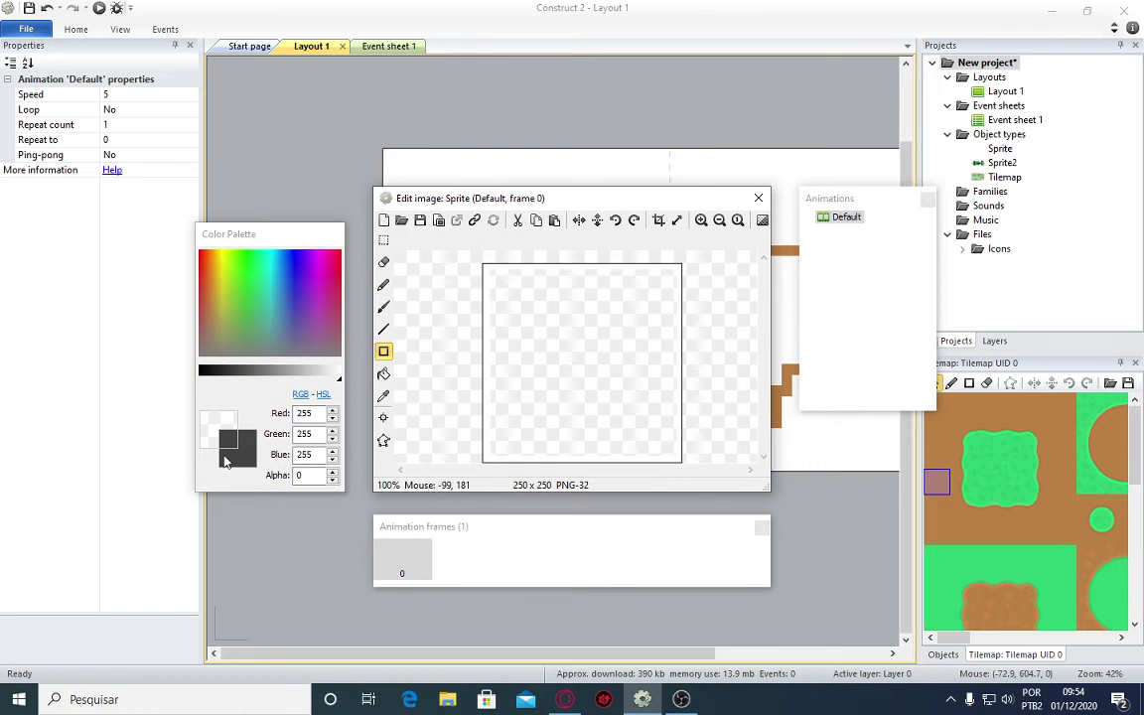
pyautogui.click(332, 473)
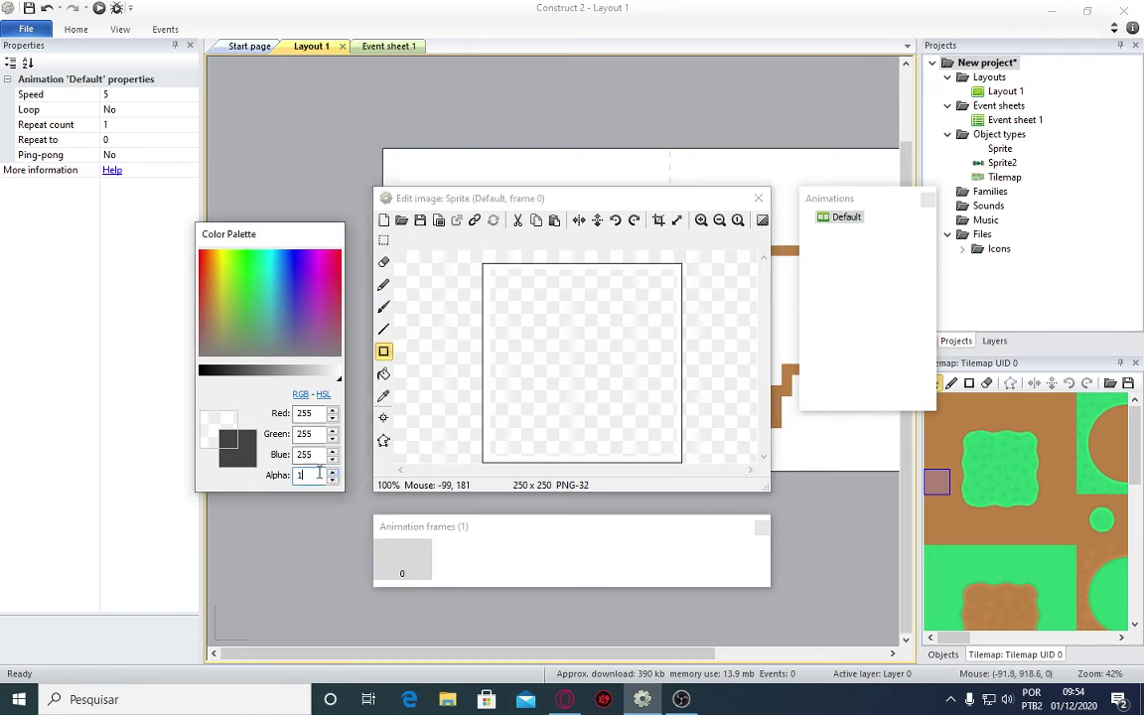
pyautogui.write('255')
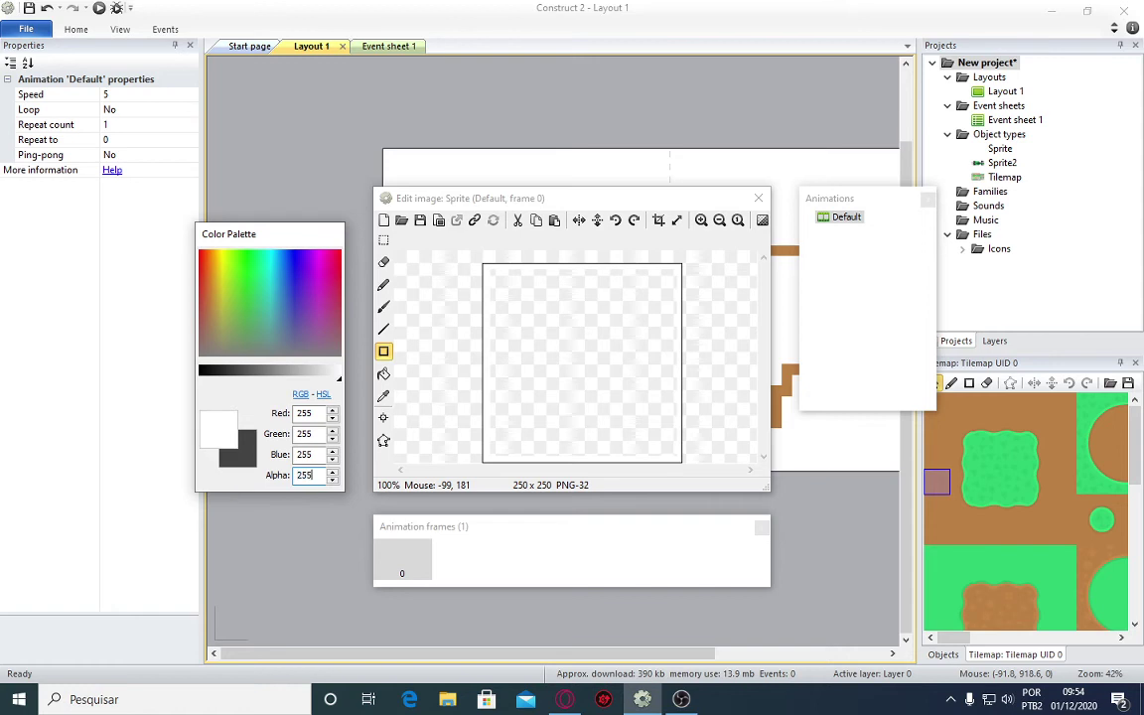
# Draw a thin dark grey vertical bar near the image bottom and close the image editor.
pyautogui.click(225, 421)
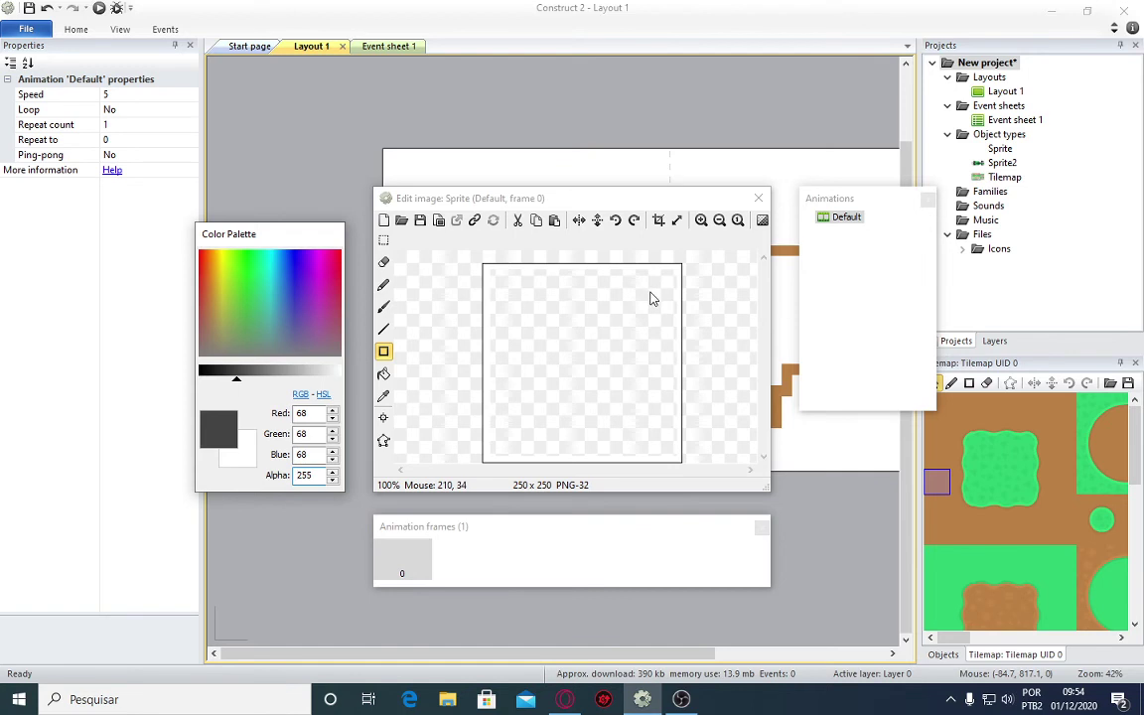
pyautogui.moveTo(651, 298); pyautogui.dragTo(645, 320)
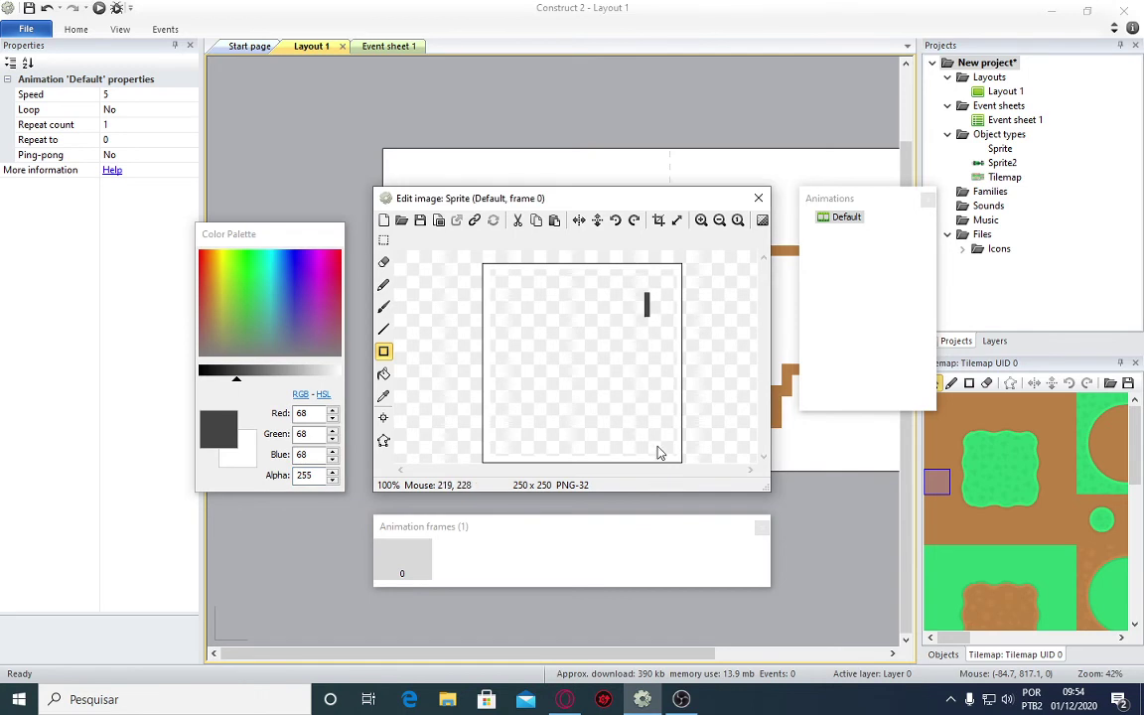
pyautogui.moveTo(655, 434); pyautogui.dragTo(648, 449)
pyautogui.moveTo(650, 458); pyautogui.dragTo(651, 462)
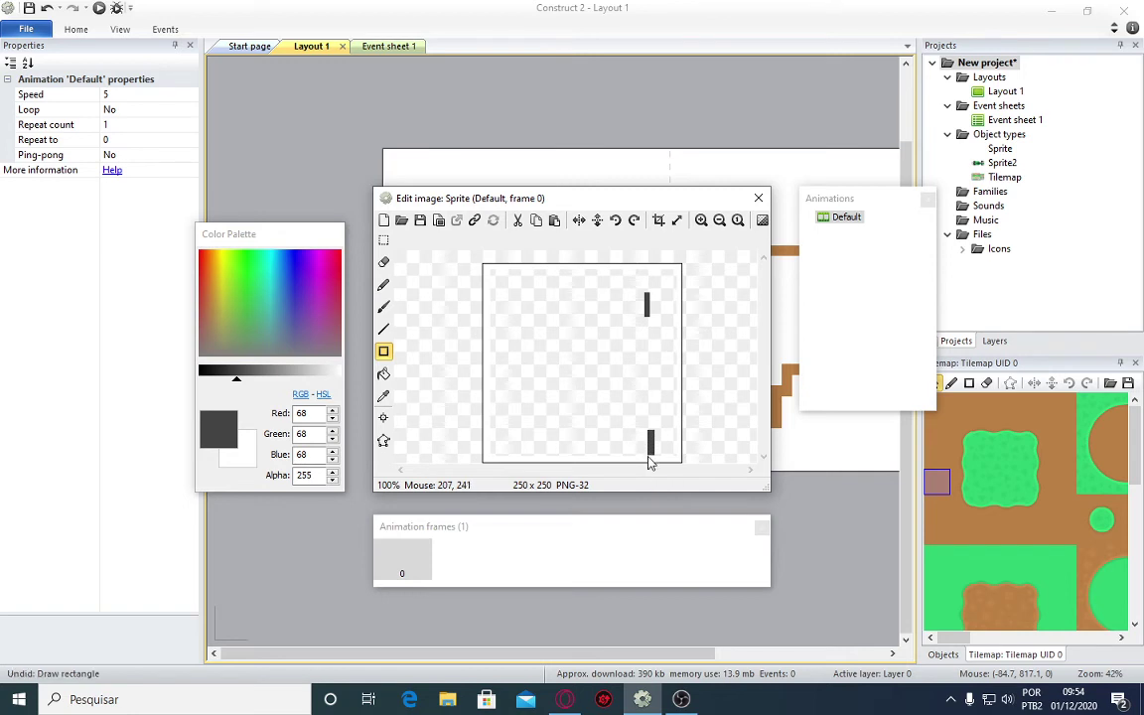
pyautogui.hotkey('ctrl', 'z')
pyautogui.moveTo(649, 410); pyautogui.dragTo(651, 443)
pyautogui.click(758, 198)
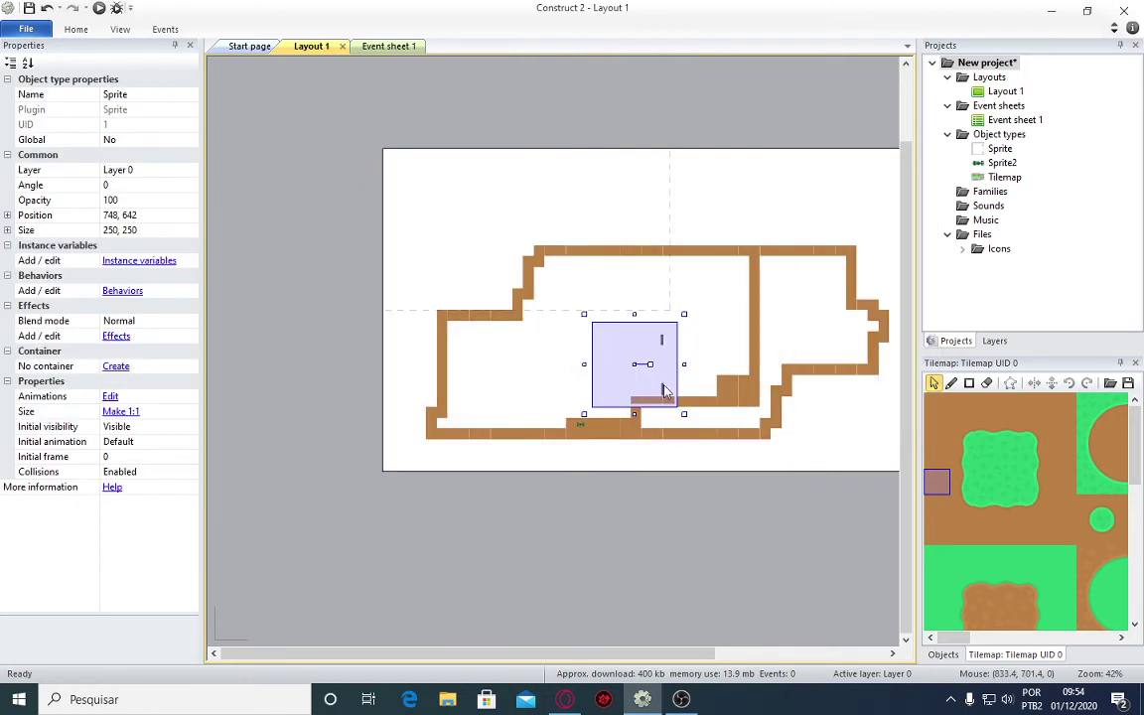
# Shrink the bar sprite to about 28 by 14 and move it into the track's pit bay.
pyautogui.keyDown('ctrl'); pyautogui.scroll(3, 674, 397); pyautogui.keyUp('ctrl')
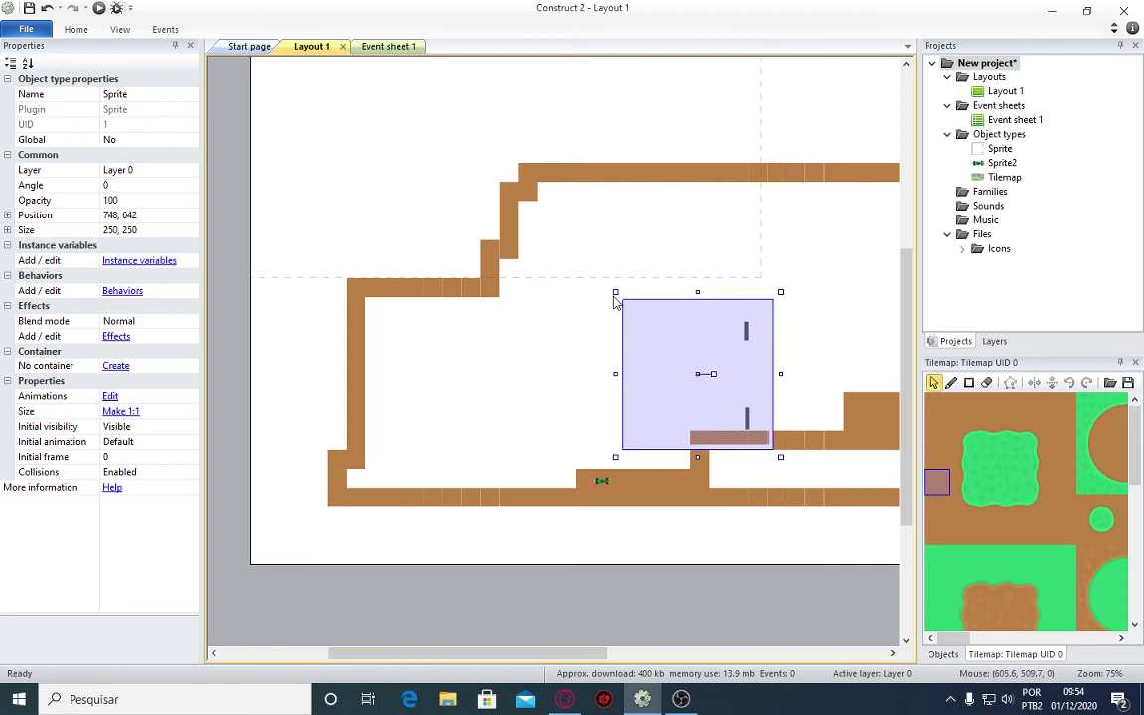
pyautogui.moveTo(614, 291); pyautogui.dragTo(767, 441)
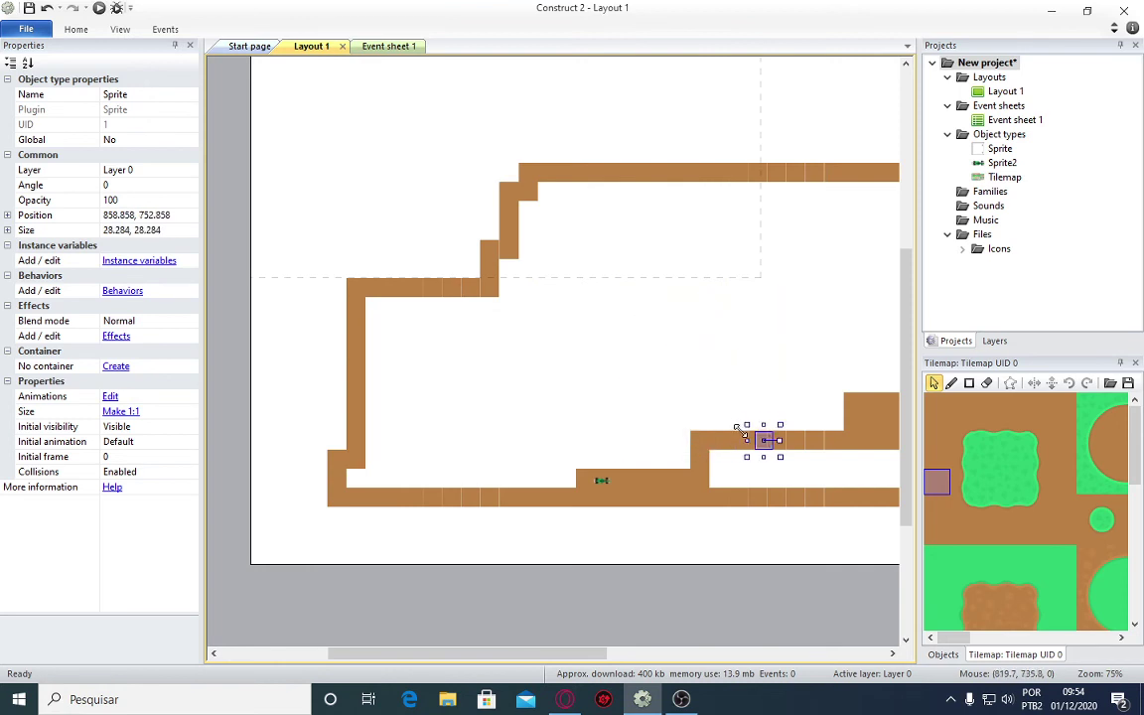
pyautogui.moveTo(767, 440); pyautogui.dragTo(872, 433)
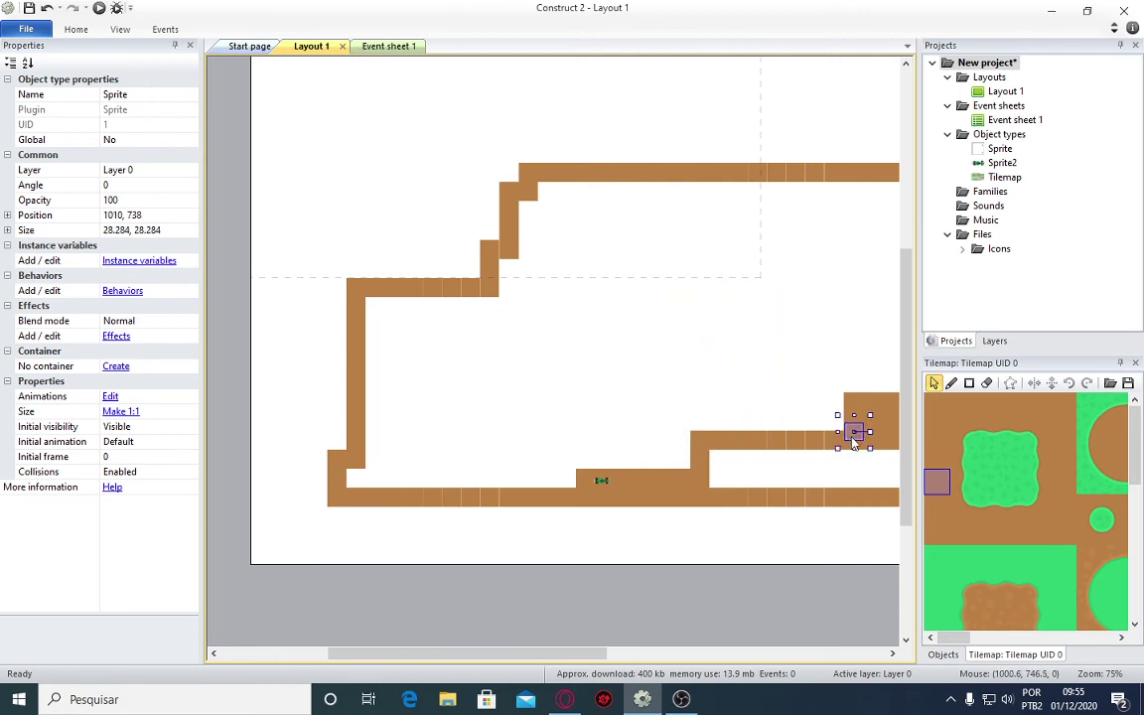
pyautogui.keyDown('ctrl'); pyautogui.scroll(1, 855, 457); pyautogui.keyUp('ctrl')
pyautogui.keyDown('ctrl'); pyautogui.scroll(5, 843, 478); pyautogui.keyUp('ctrl')
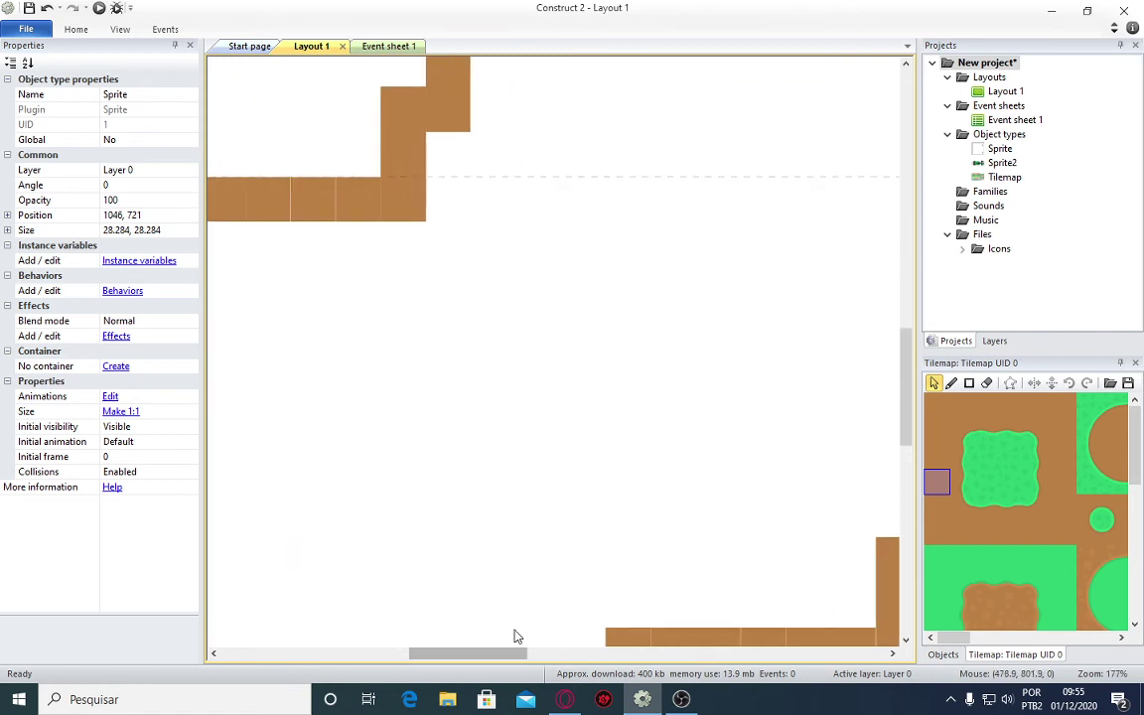
pyautogui.keyDown('ctrl'); pyautogui.scroll(2, 676, 631); pyautogui.keyUp('ctrl')
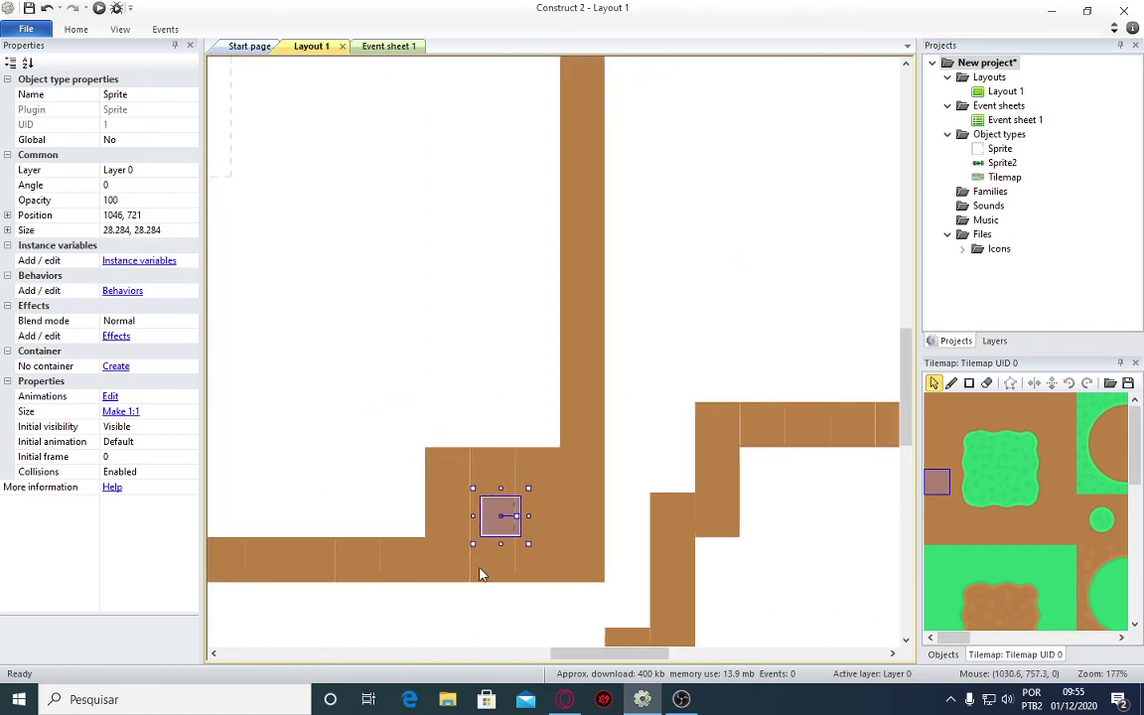
pyautogui.keyDown('ctrl'); pyautogui.scroll(2, 482, 575); pyautogui.keyUp('ctrl')
pyautogui.keyDown('ctrl'); pyautogui.scroll(1, 478, 567); pyautogui.keyUp('ctrl')
pyautogui.scroll(-2, 529, 333)
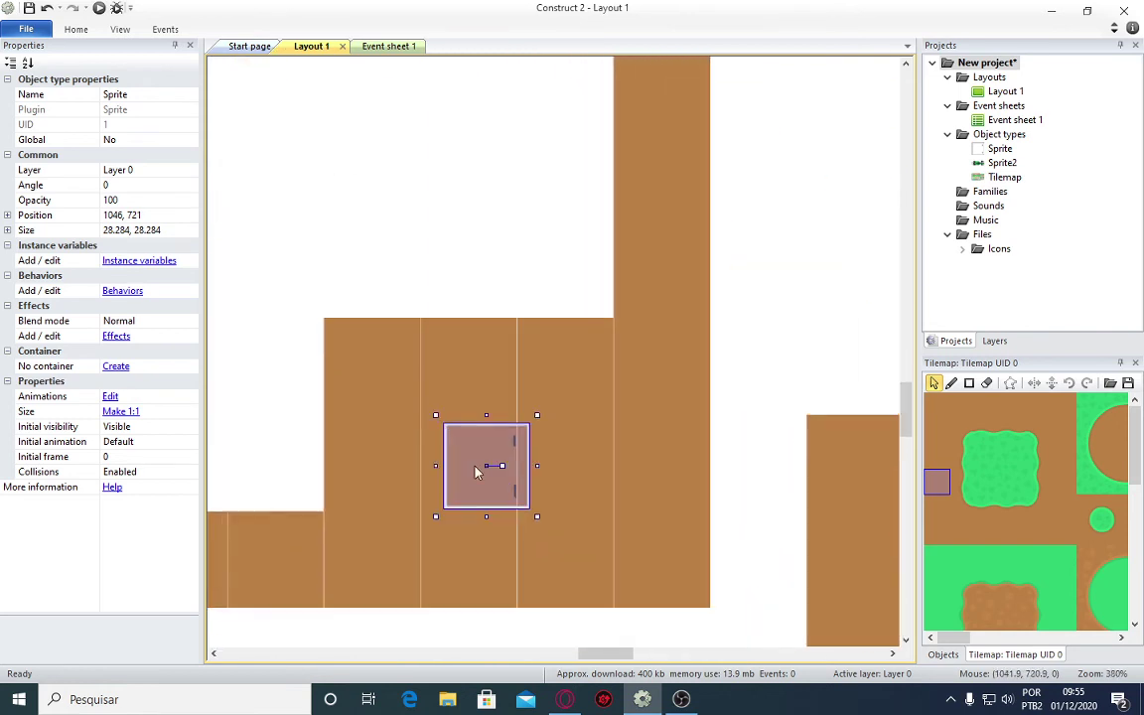
pyautogui.moveTo(487, 415); pyautogui.dragTo(485, 458)
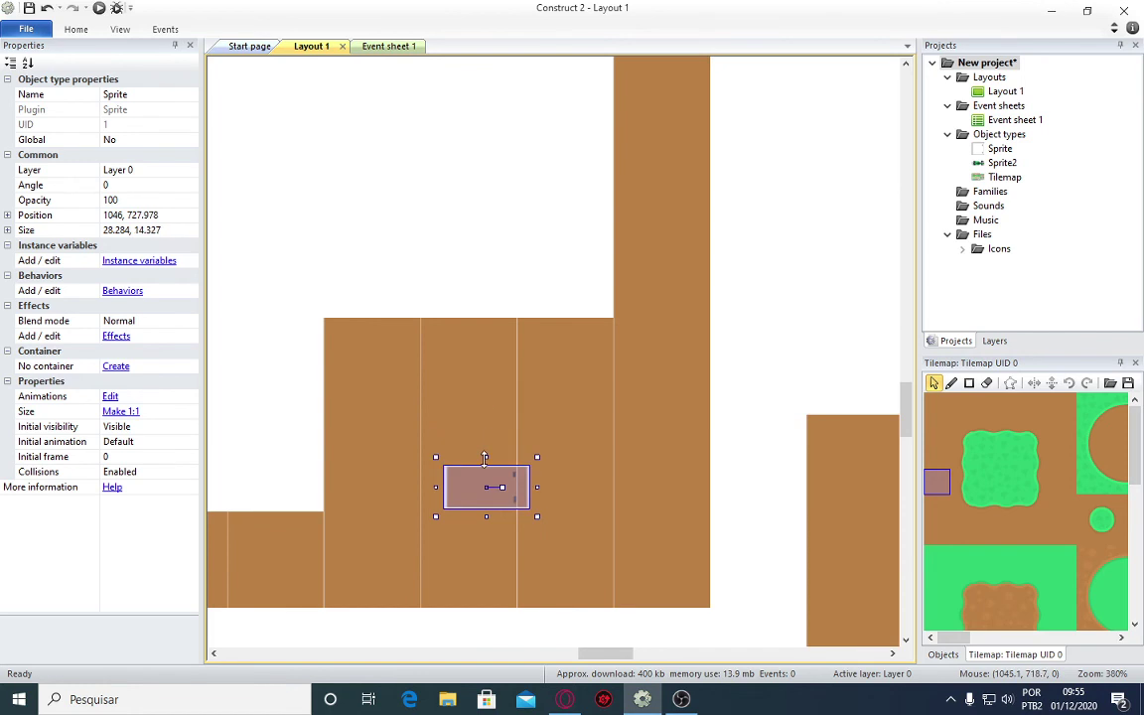
# Place the car (Sprite2) on top of the pit marker at 1047, 728.
pyautogui.keyDown('ctrl'); pyautogui.scroll(-3, 477, 554); pyautogui.keyUp('ctrl')
pyautogui.keyDown('ctrl'); pyautogui.scroll(-2, 477, 554); pyautogui.keyUp('ctrl')
pyautogui.keyDown('ctrl'); pyautogui.scroll(-1, 475, 555); pyautogui.keyUp('ctrl')
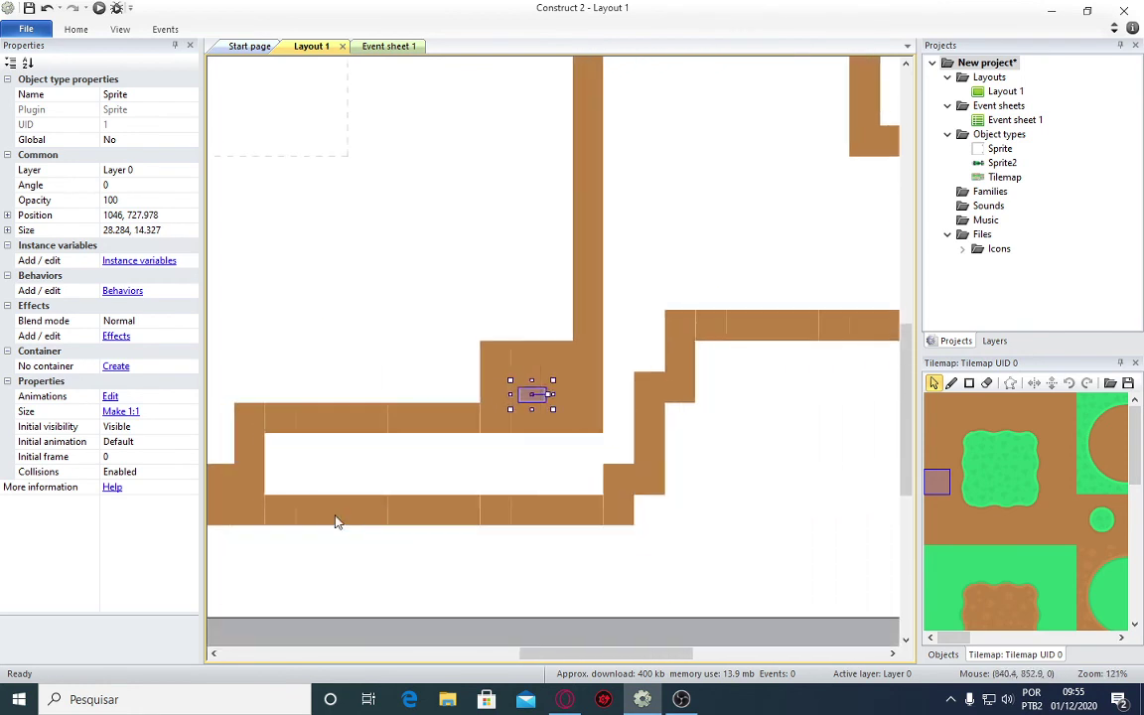
pyautogui.keyDown('ctrl'); pyautogui.scroll(-2, 337, 521); pyautogui.keyUp('ctrl')
pyautogui.moveTo(267, 435)
pyautogui.mouseDown()
pyautogui.moveTo(545, 401)
pyautogui.moveTo(542, 375)
pyautogui.mouseUp()
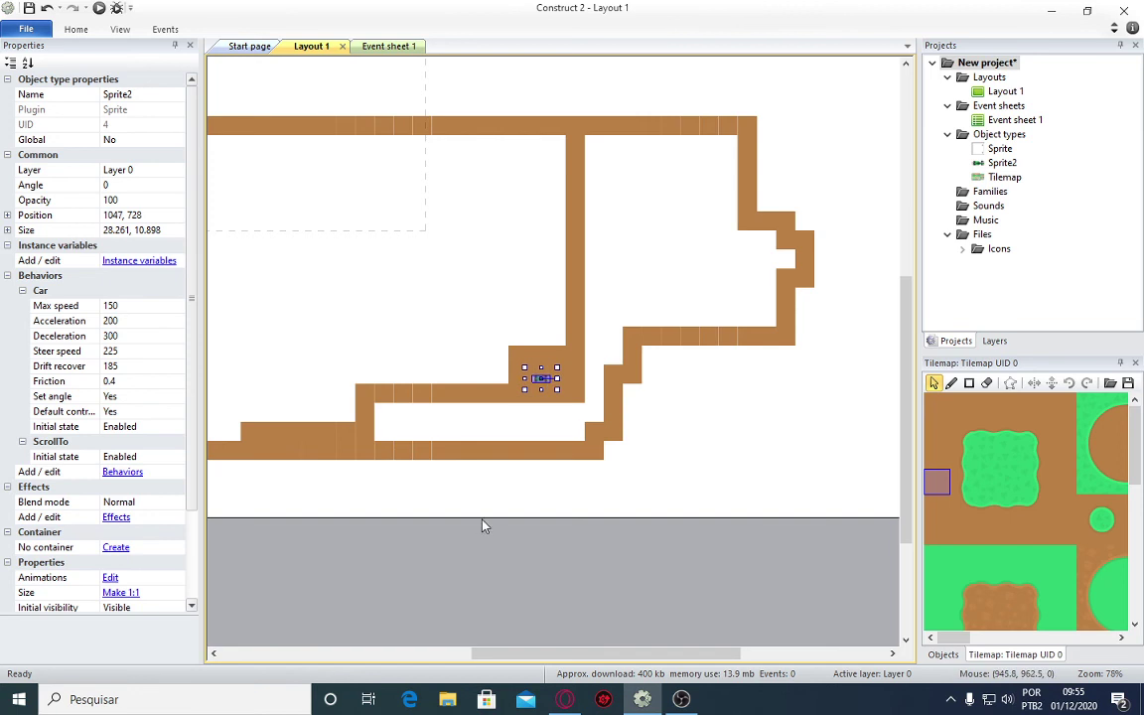
pyautogui.keyDown('ctrl'); pyautogui.scroll(6, 491, 522); pyautogui.keyUp('ctrl')
pyautogui.keyDown('ctrl'); pyautogui.scroll(1, 491, 521); pyautogui.keyUp('ctrl')
pyautogui.keyDown('ctrl'); pyautogui.scroll(3, 493, 524); pyautogui.keyUp('ctrl')
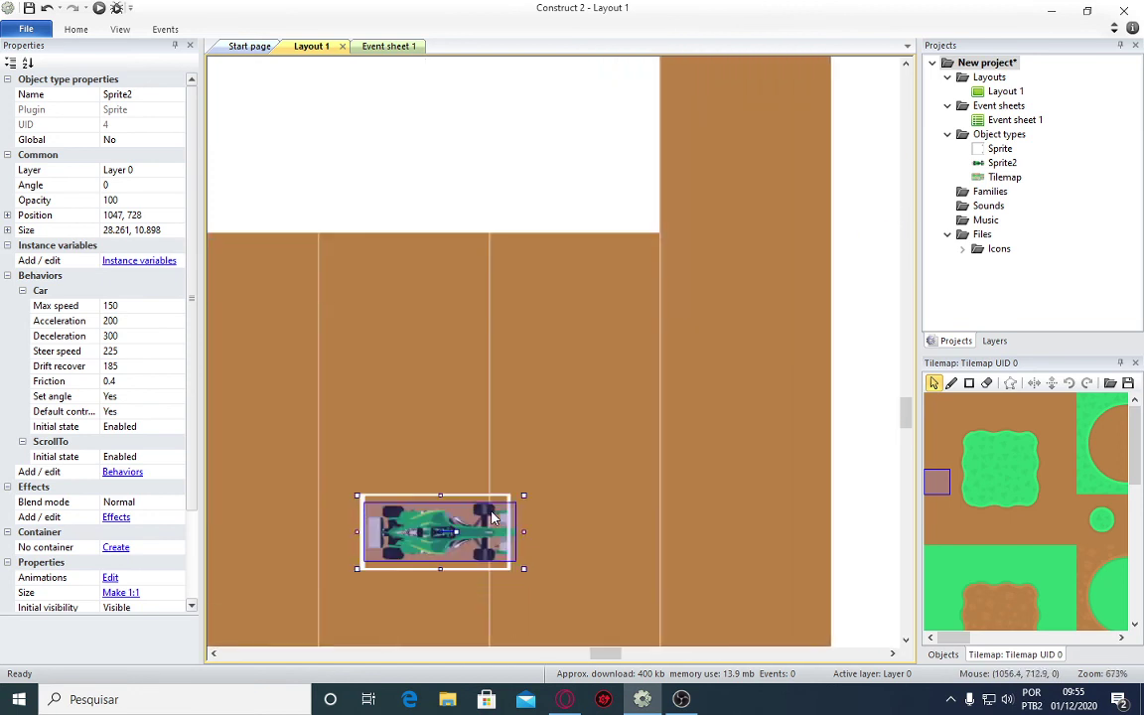
# Widen the bar marker slightly and reposition it within the pit bay, off the car.
pyautogui.click(497, 555)
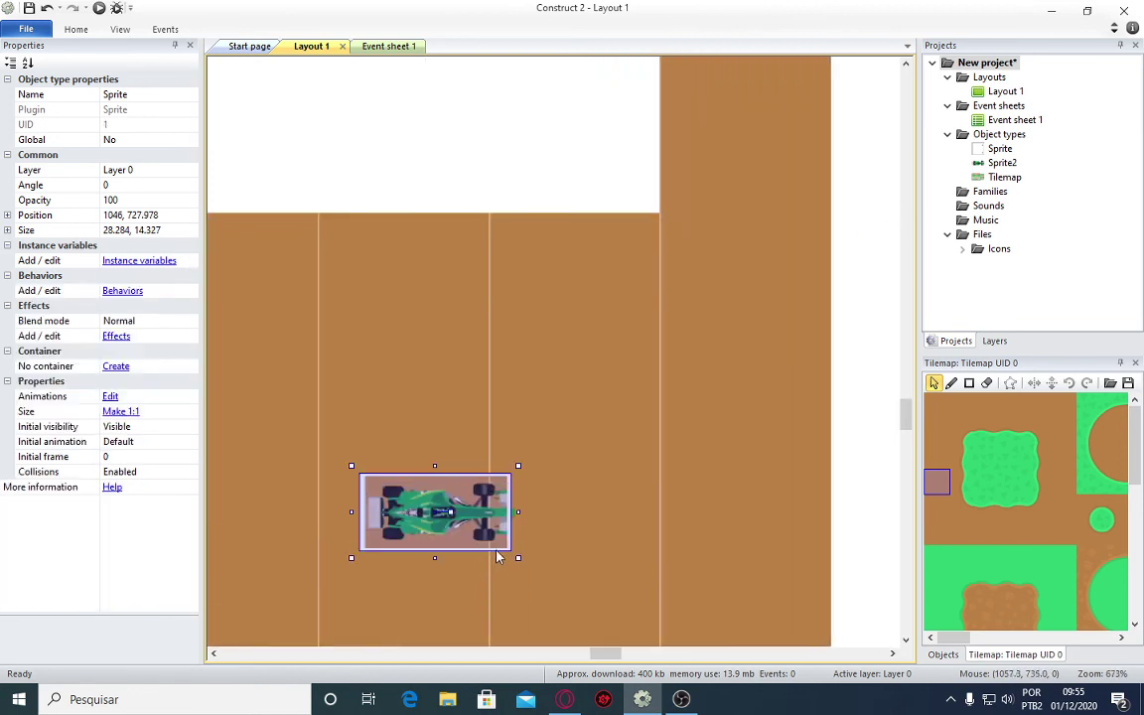
pyautogui.moveTo(518, 512); pyautogui.dragTo(533, 516)
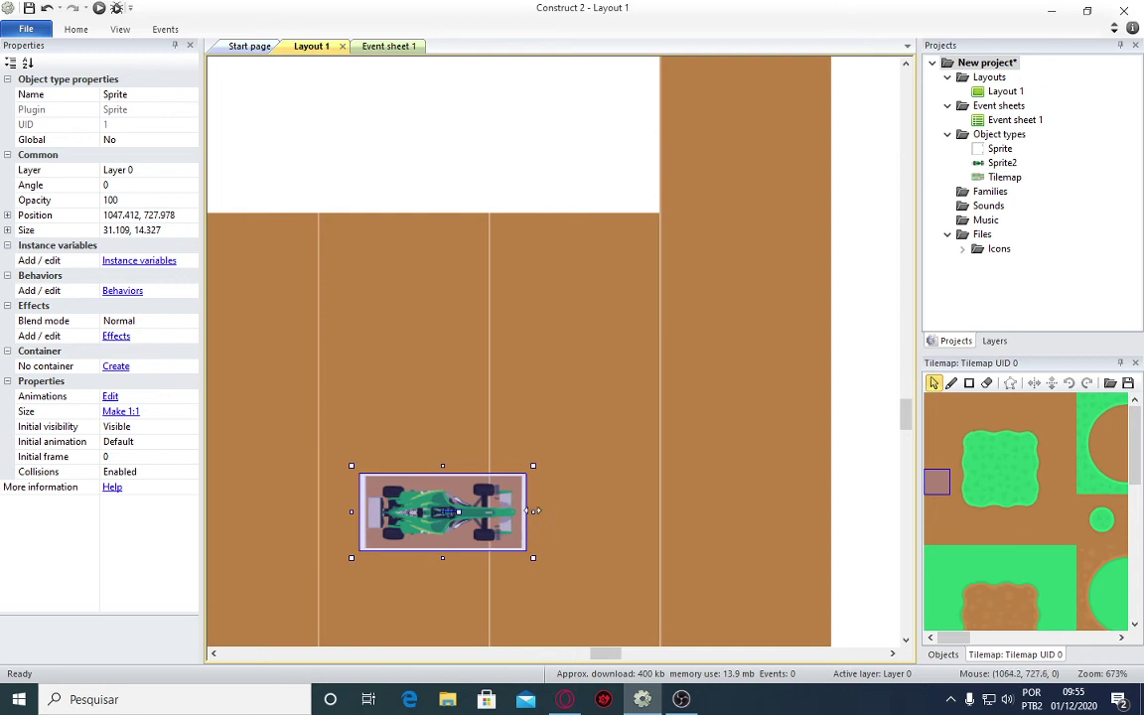
pyautogui.moveTo(536, 510); pyautogui.dragTo(533, 511)
pyautogui.keyDown('ctrl'); pyautogui.scroll(-5, 533, 515); pyautogui.keyUp('ctrl')
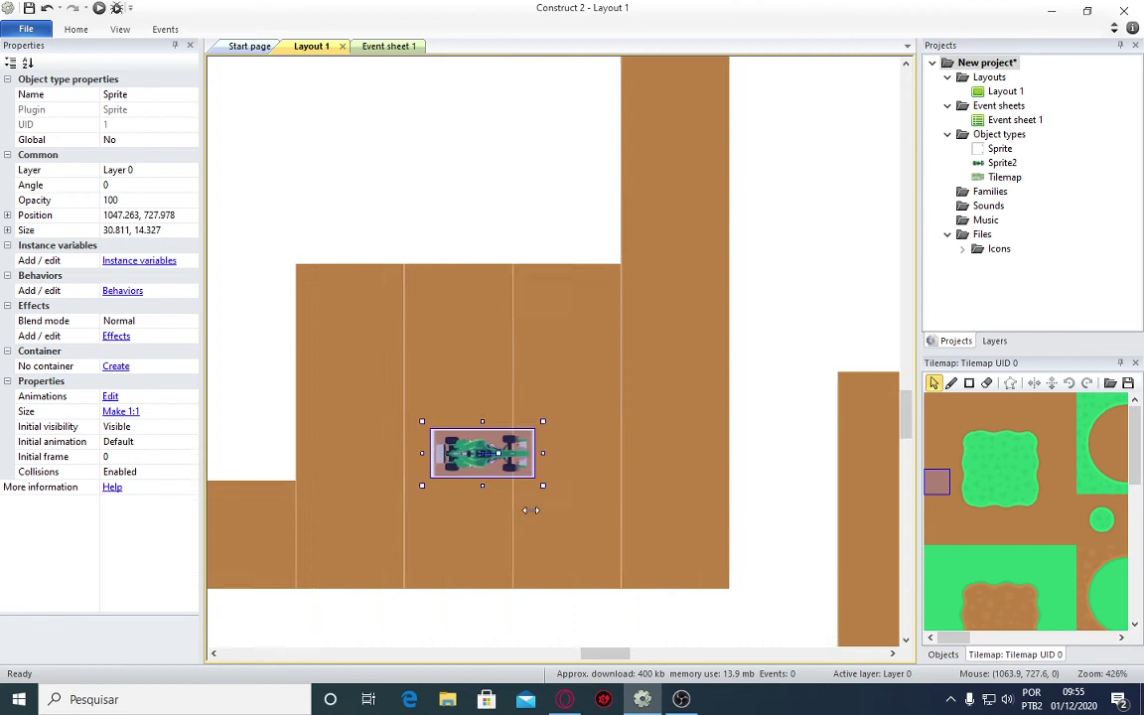
pyautogui.keyDown('ctrl'); pyautogui.scroll(-2, 531, 517); pyautogui.keyUp('ctrl')
pyautogui.hotkey('ctrl', 'a')
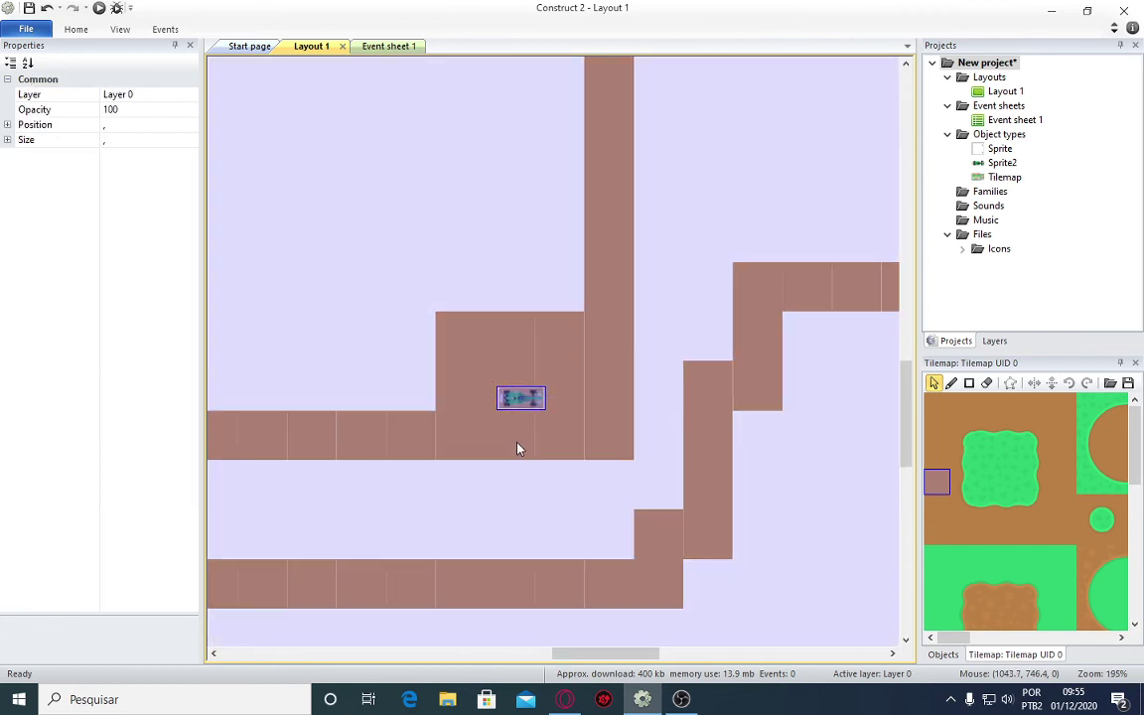
pyautogui.keyDown('ctrl'); pyautogui.scroll(-4, 597, 501); pyautogui.keyUp('ctrl')
pyautogui.click(517, 602)
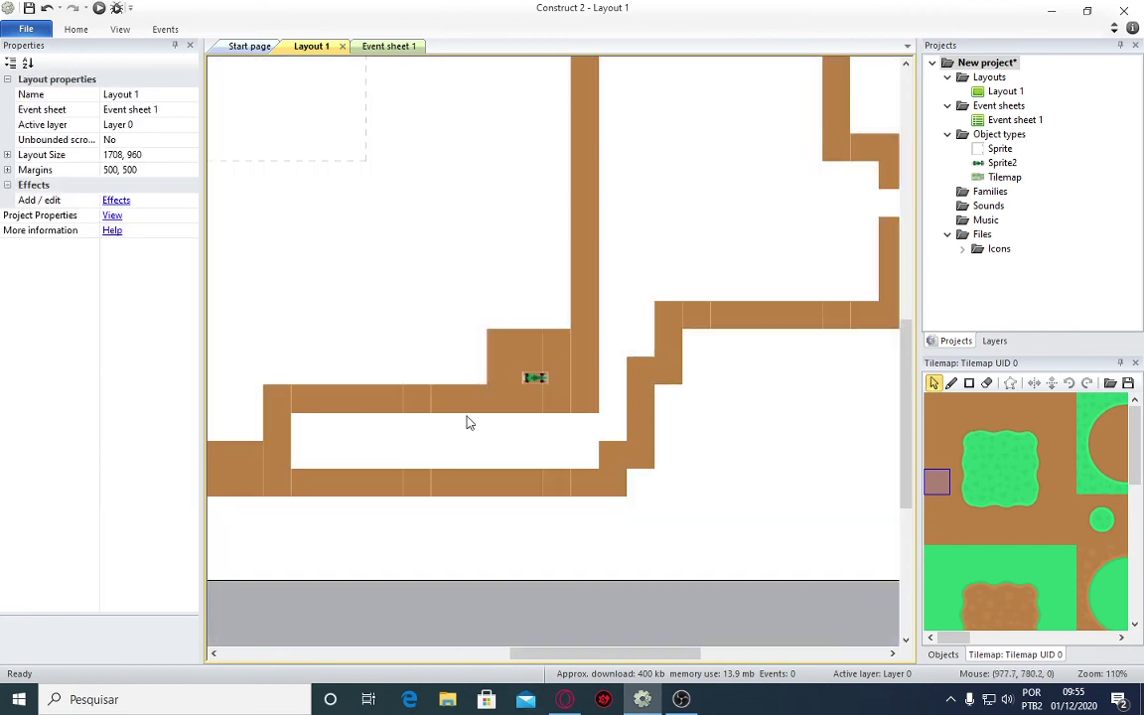
pyautogui.click(536, 379)
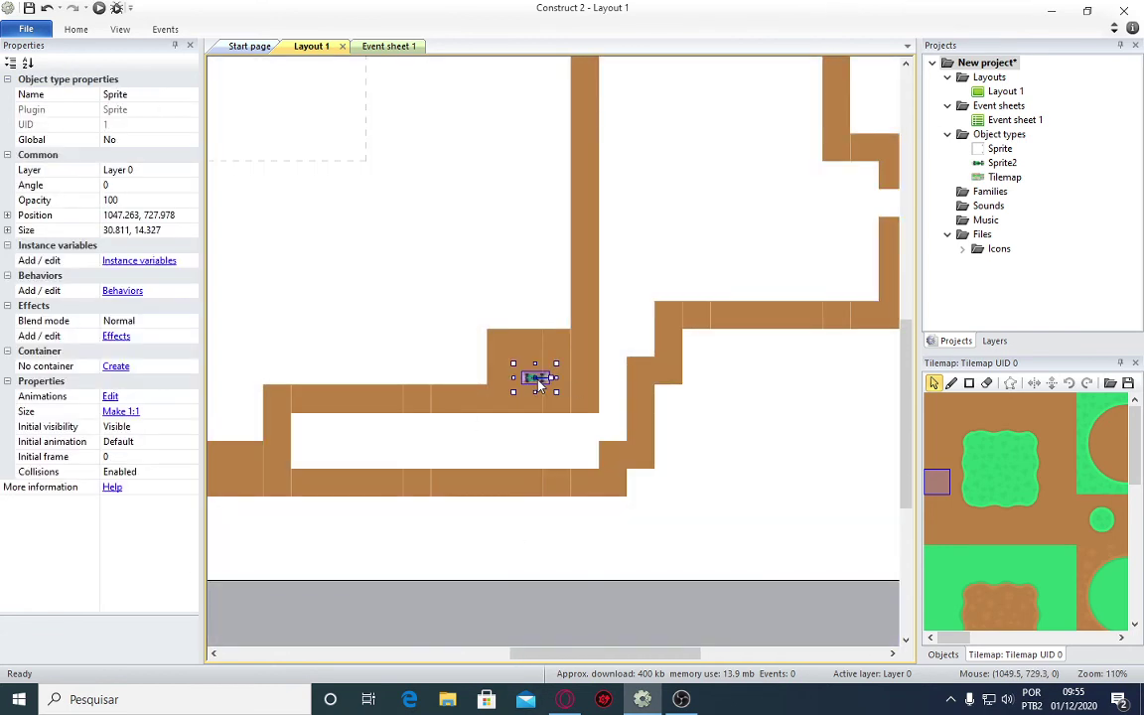
pyautogui.keyDown('ctrl'); pyautogui.moveTo(536, 380); pyautogui.dragTo(351, 493); pyautogui.keyUp('ctrl')
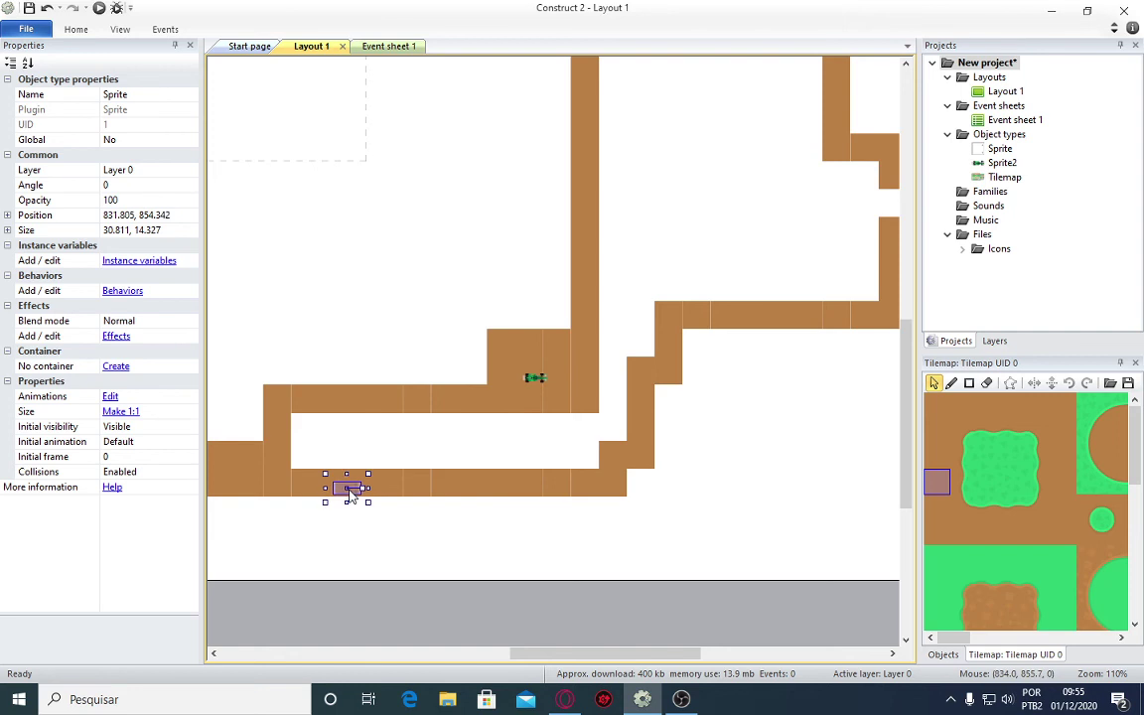
pyautogui.hotkey('ctrl', 'z')
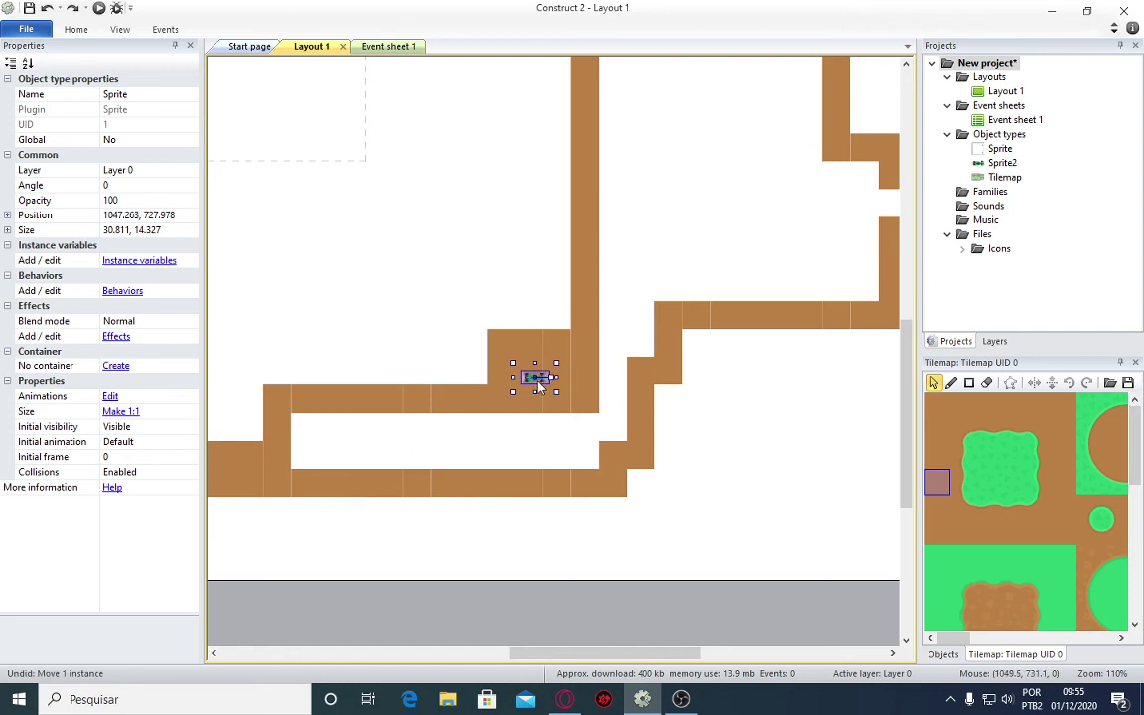
pyautogui.moveTo(539, 380); pyautogui.dragTo(543, 355)
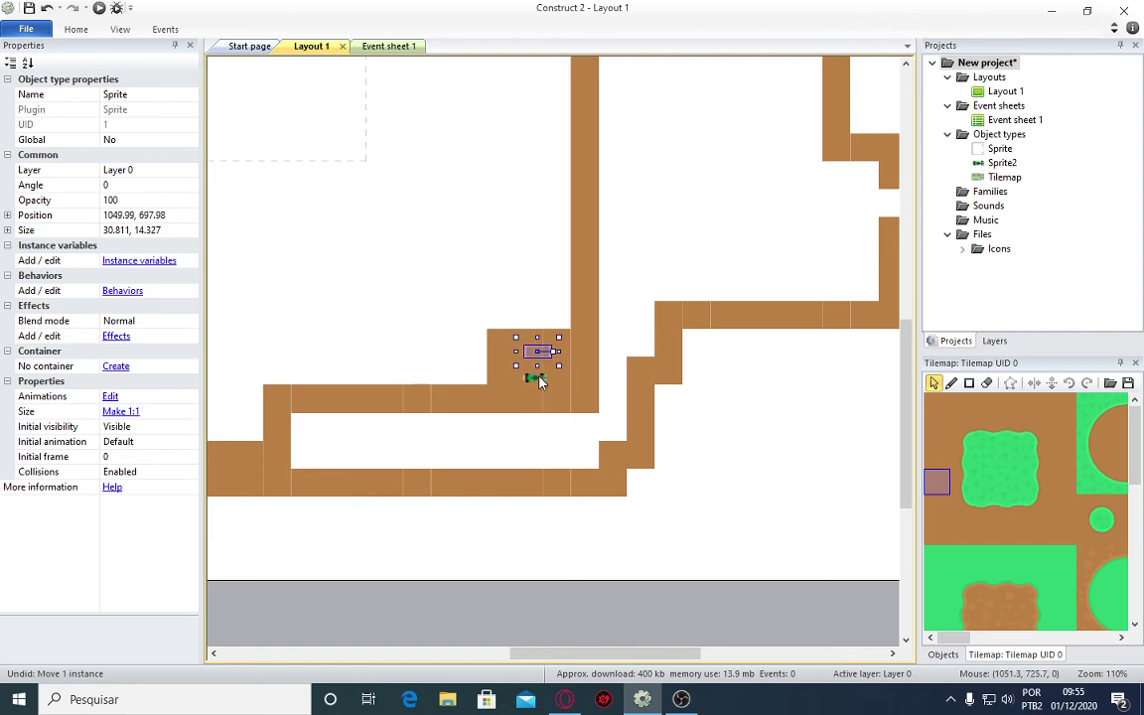
# Move the car down to the track's bottom straight at 1007.91, 847.09.
pyautogui.doubleClick(539, 377)
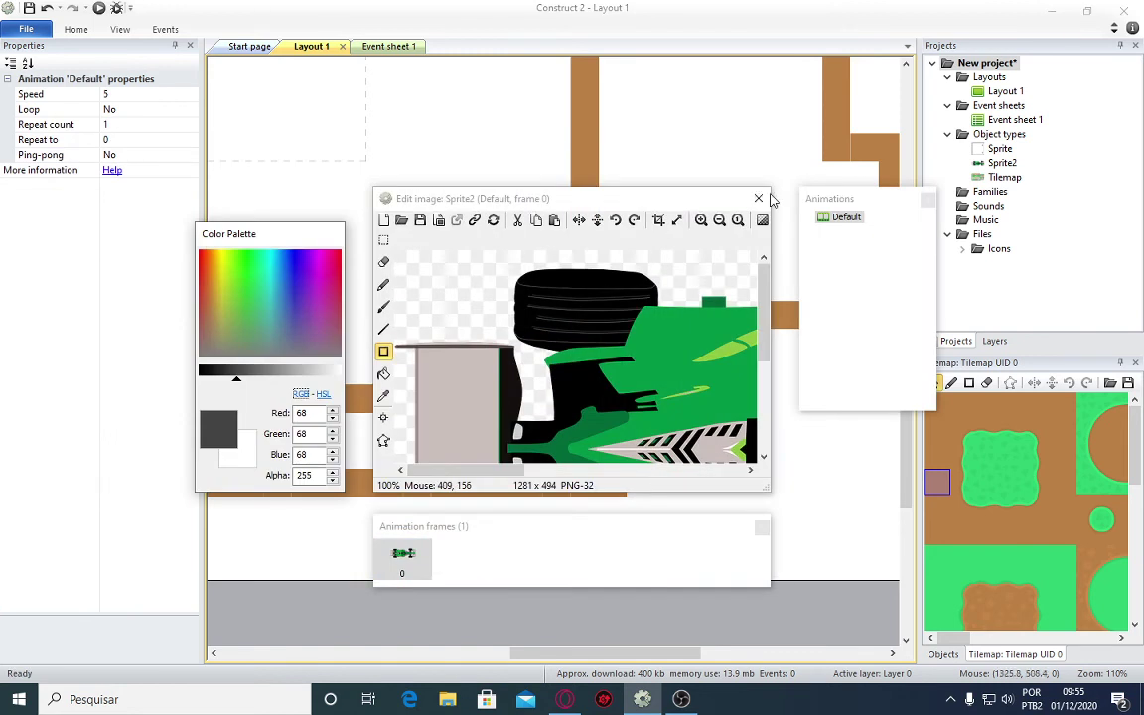
pyautogui.click(756, 200)
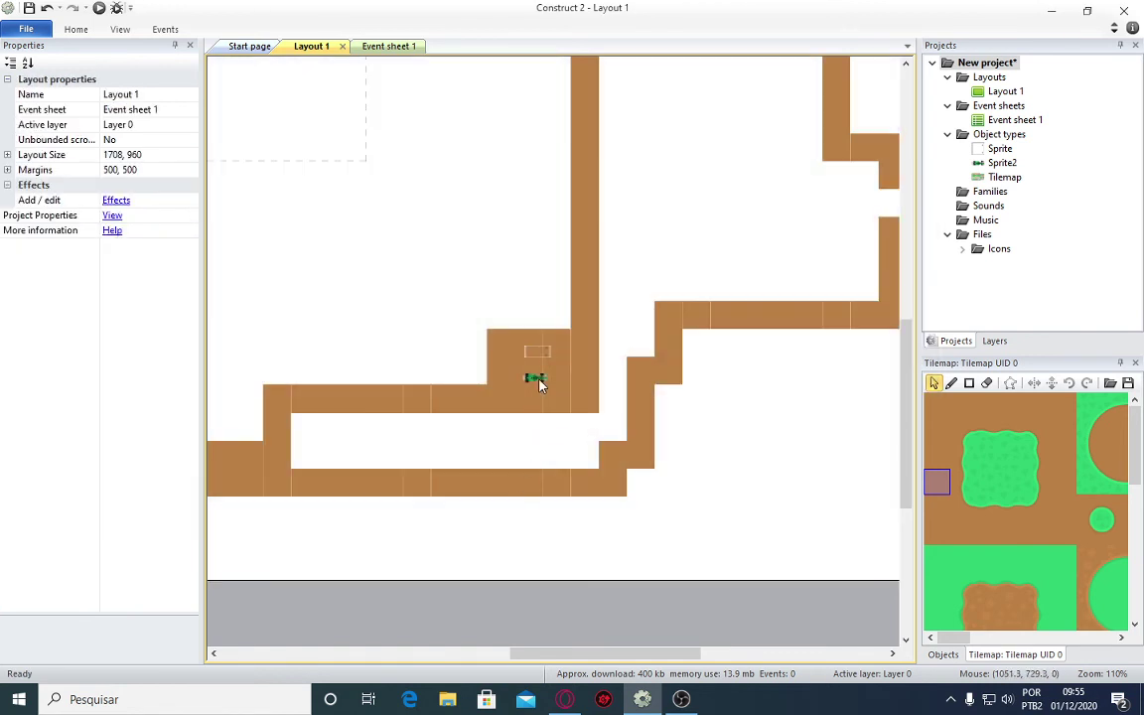
pyautogui.moveTo(537, 380); pyautogui.dragTo(506, 488)
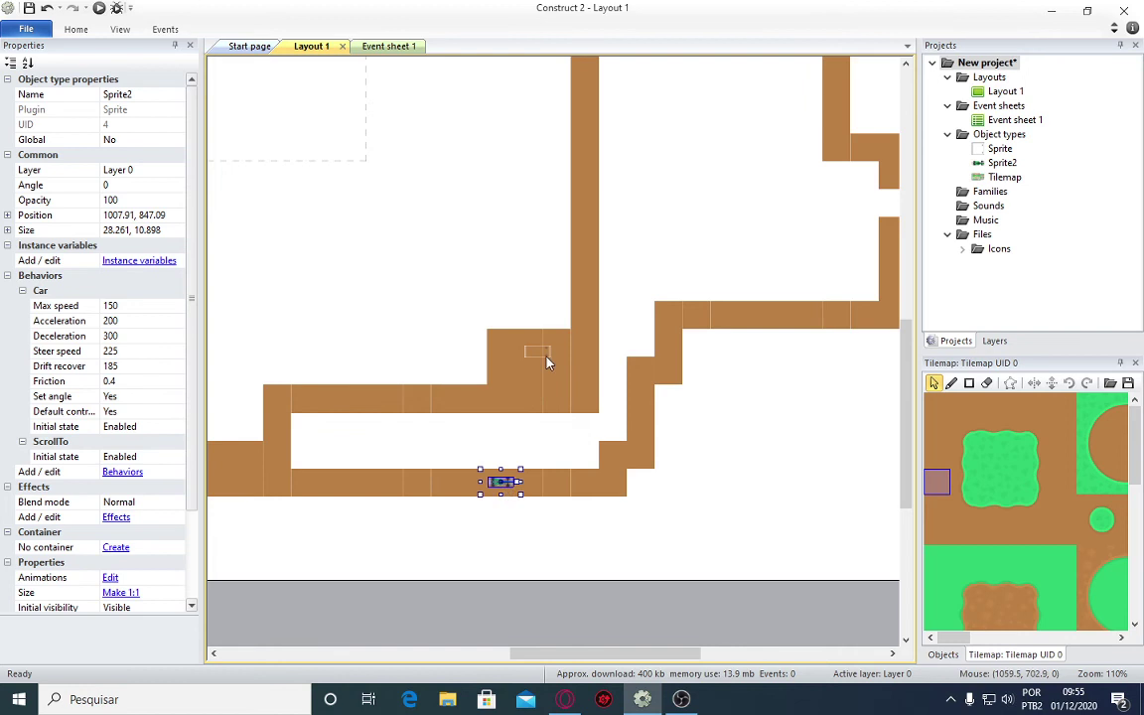
pyautogui.moveTo(547, 362); pyautogui.dragTo(544, 397)
pyautogui.click(572, 578)
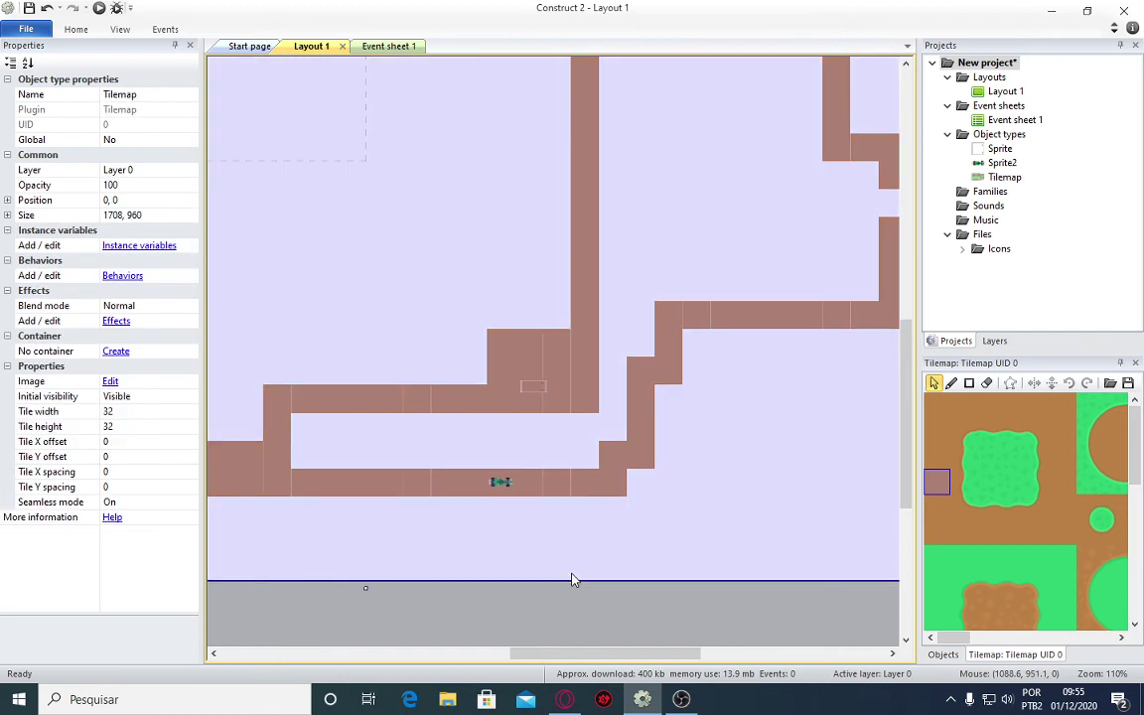
pyautogui.click(567, 600)
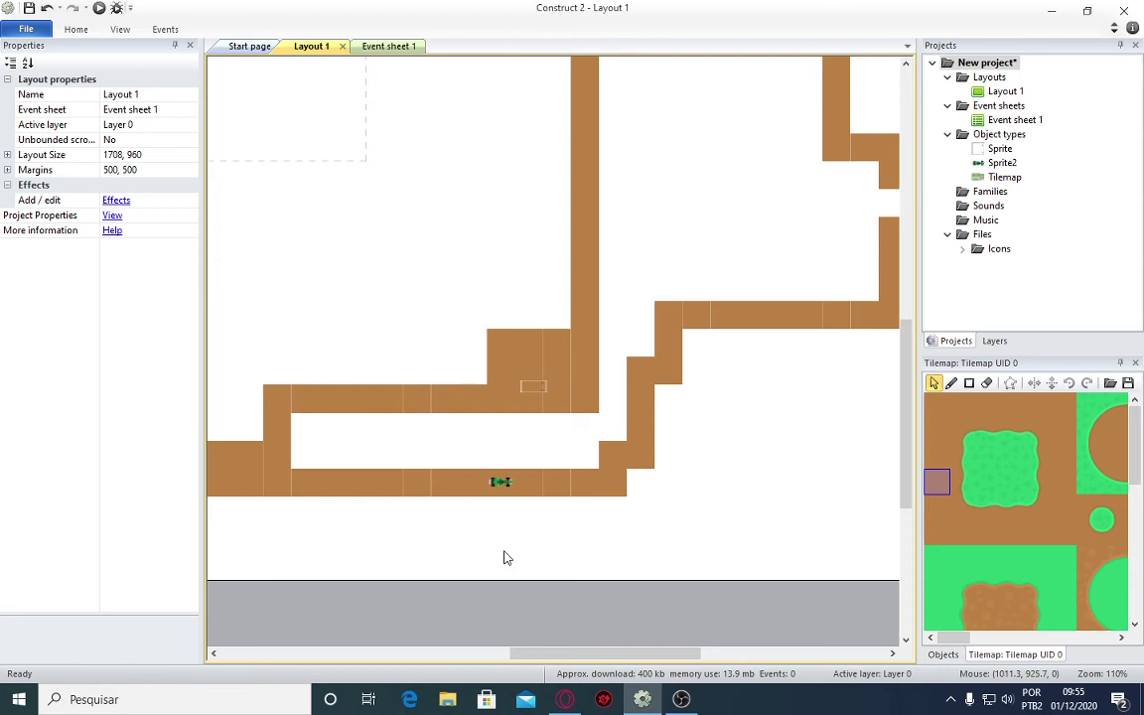
pyautogui.keyDown('ctrl'); pyautogui.scroll(-2, 503, 557); pyautogui.keyUp('ctrl')
pyautogui.keyDown('ctrl'); pyautogui.scroll(-2, 505, 552); pyautogui.keyUp('ctrl')
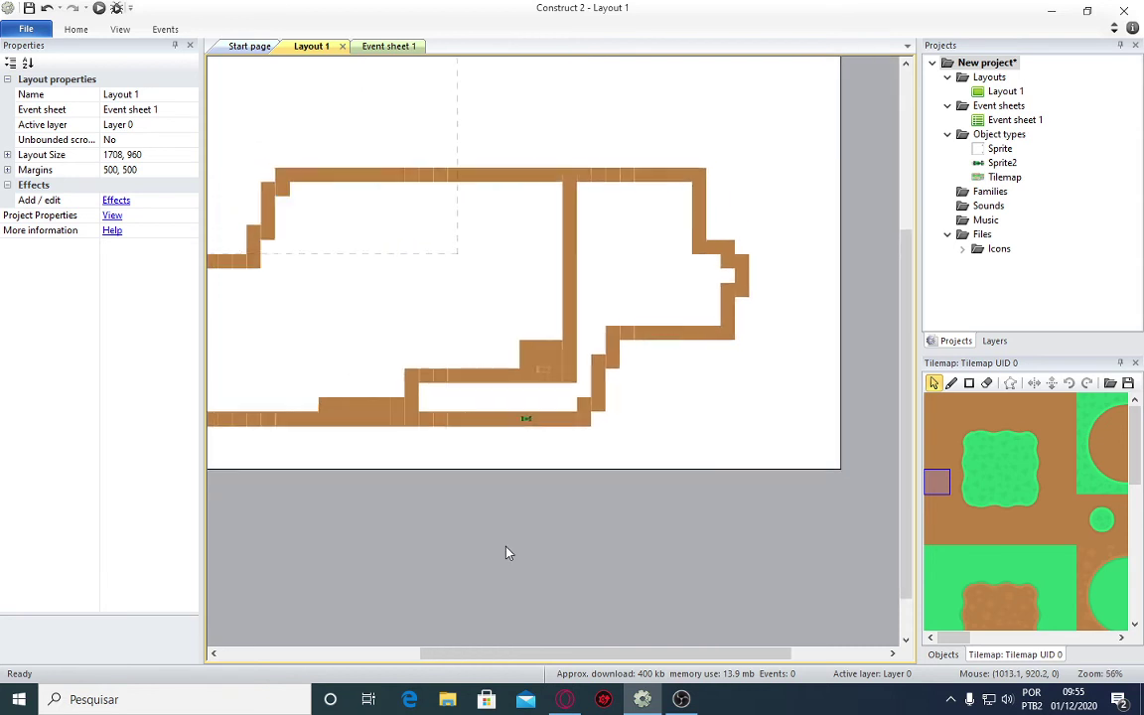
pyautogui.keyDown('ctrl'); pyautogui.scroll(-1, 506, 552); pyautogui.keyUp('ctrl')
pyautogui.keyDown('ctrl'); pyautogui.scroll(-1, 506, 553); pyautogui.keyUp('ctrl')
pyautogui.keyDown('ctrl'); pyautogui.scroll(1, 507, 554); pyautogui.keyUp('ctrl')
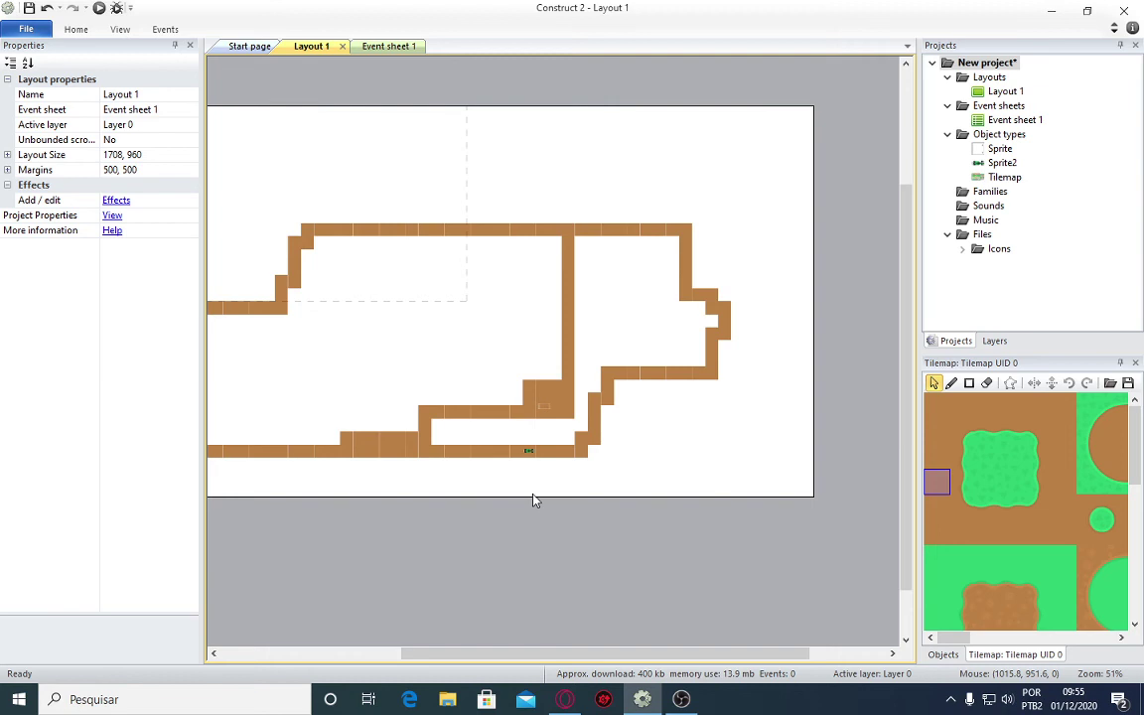
pyautogui.click(531, 451)
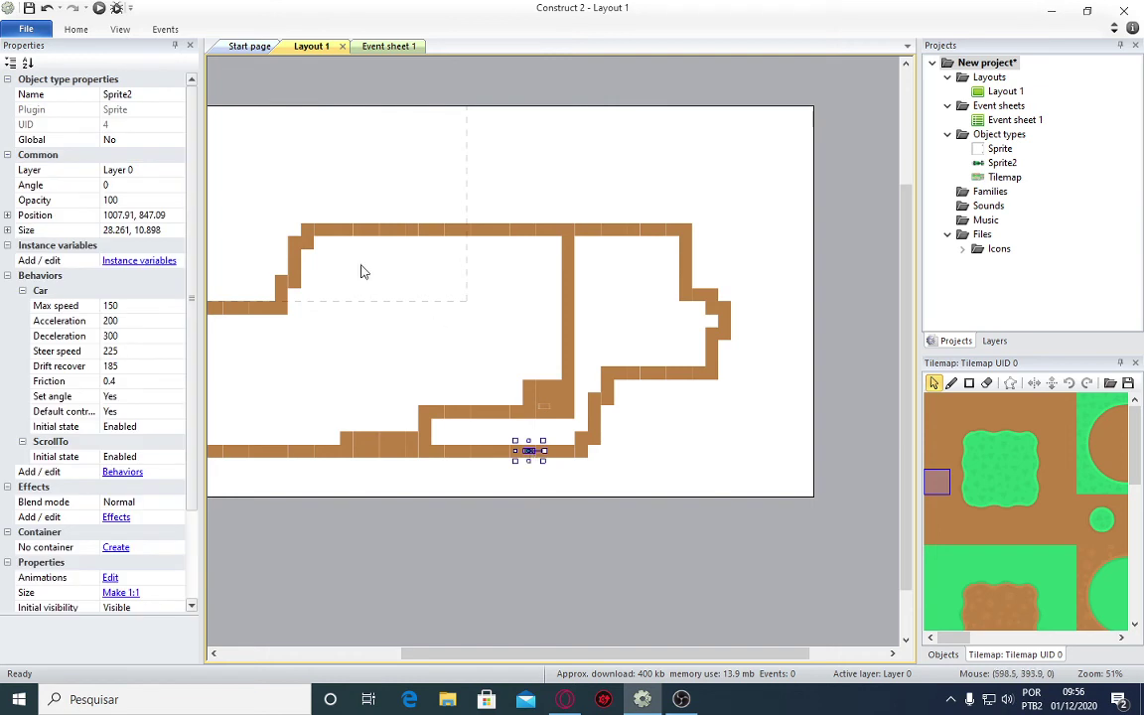
# On Event sheet 1, add a global Number variable named pit with initial value 0.
pyautogui.click(400, 44)
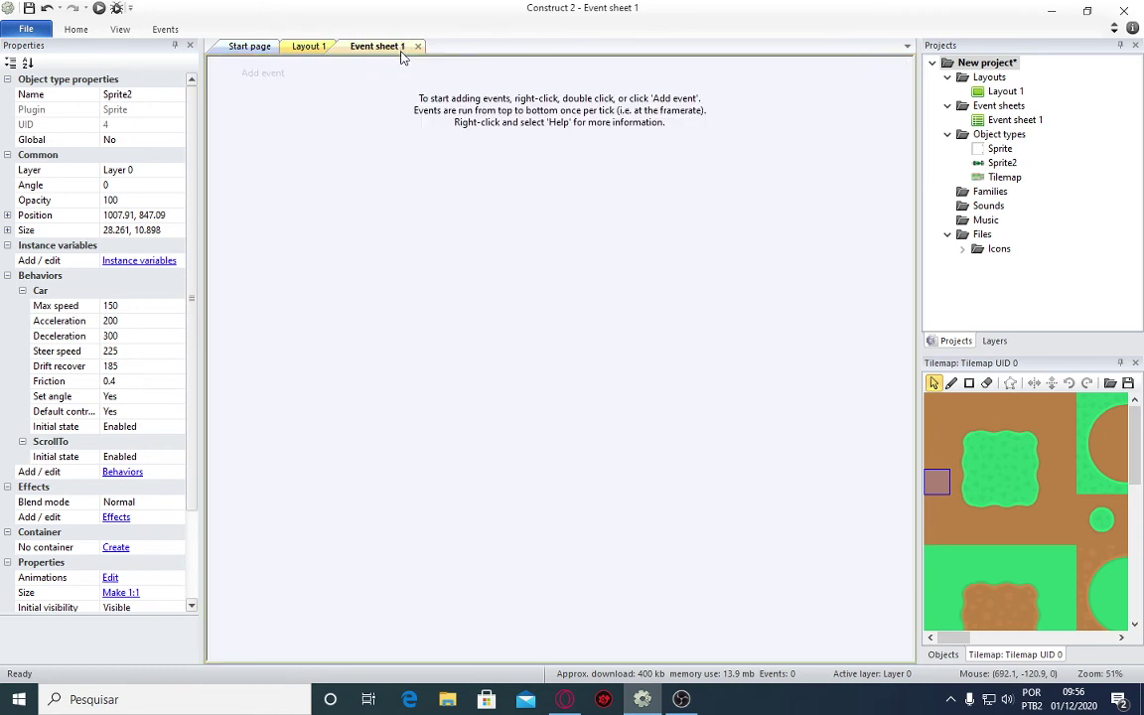
pyautogui.click(254, 81)
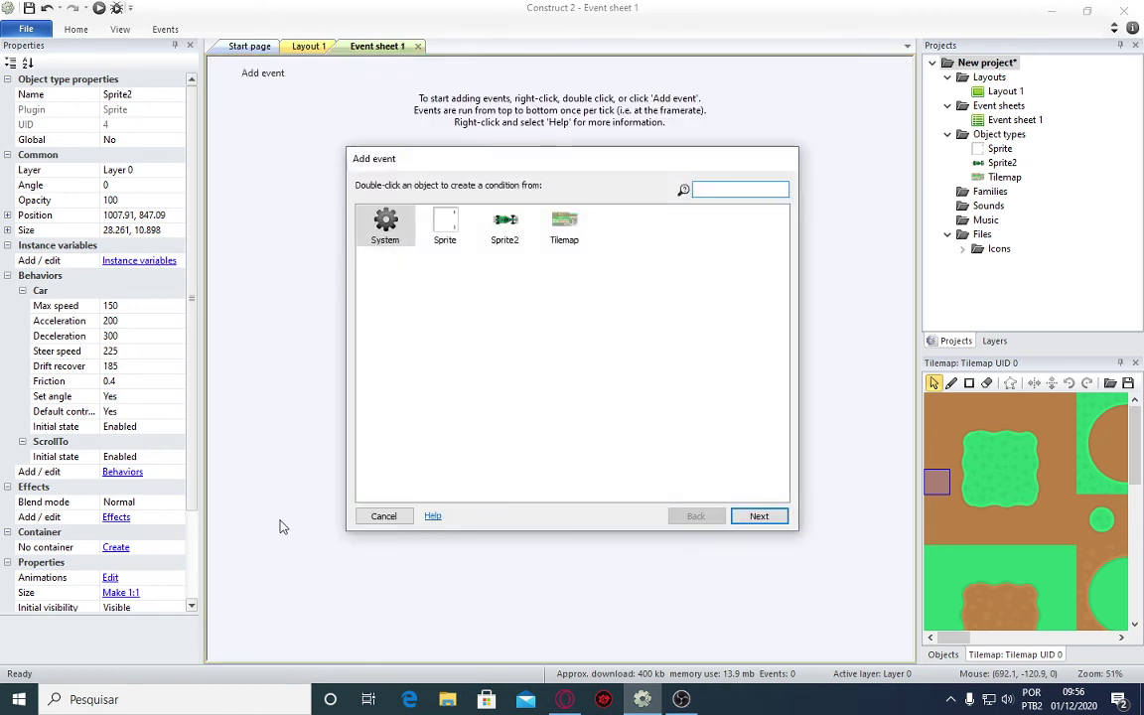
pyautogui.click(387, 514)
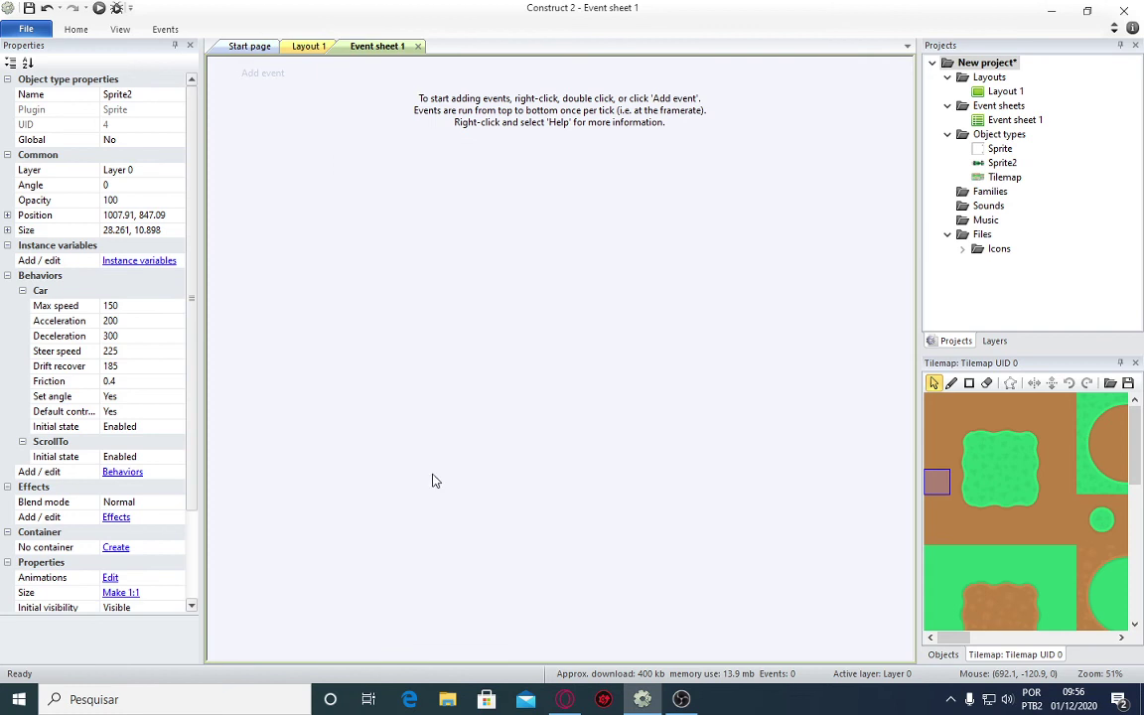
pyautogui.rightClick(484, 423)
pyautogui.click(544, 478)
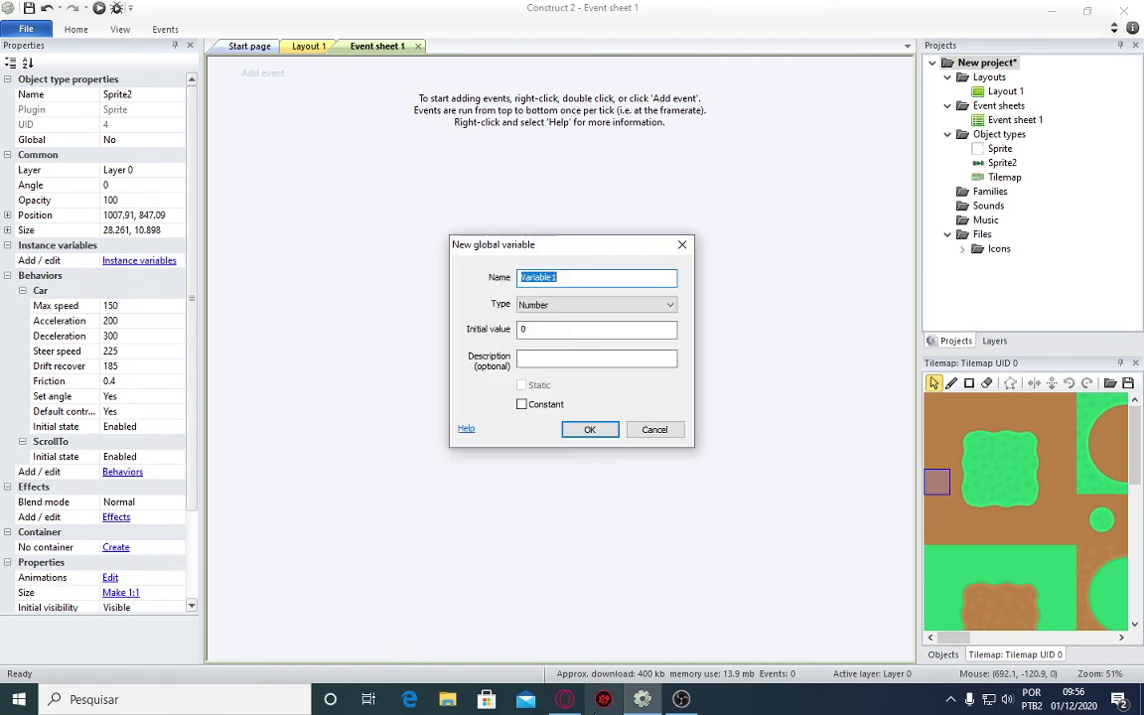
pyautogui.write('po')
pyautogui.press('BackSpace')
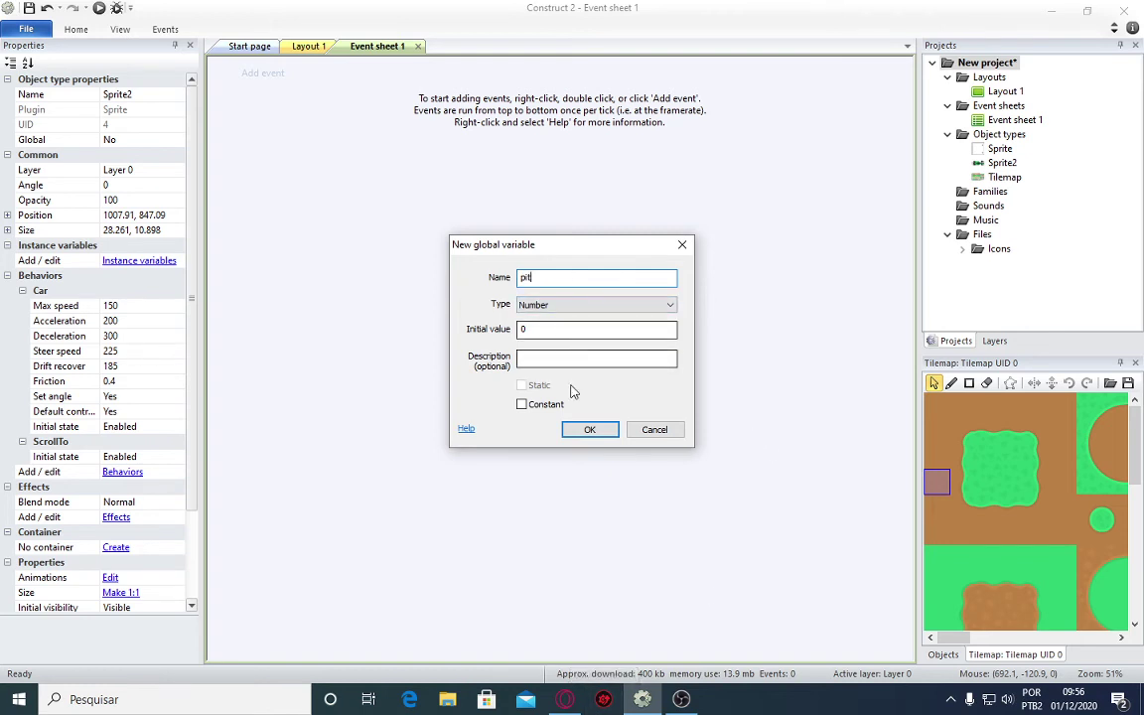
pyautogui.click(588, 430)
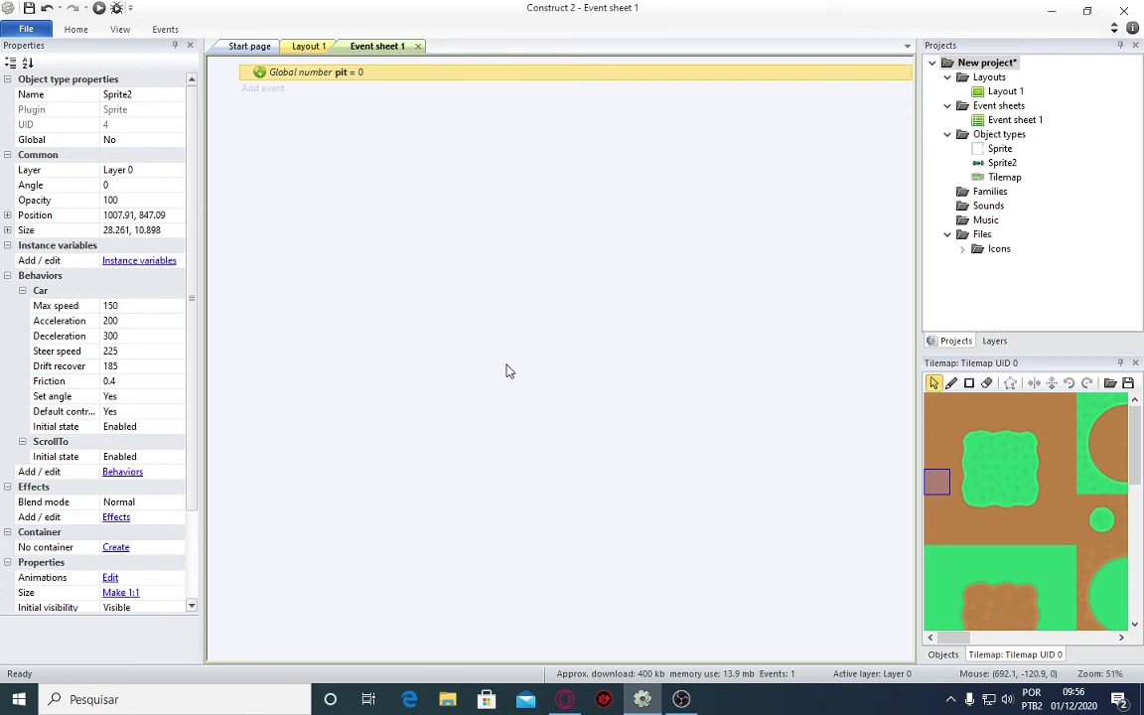
# Add a new layer above Layer 0 and name it hud.
pyautogui.click(310, 47)
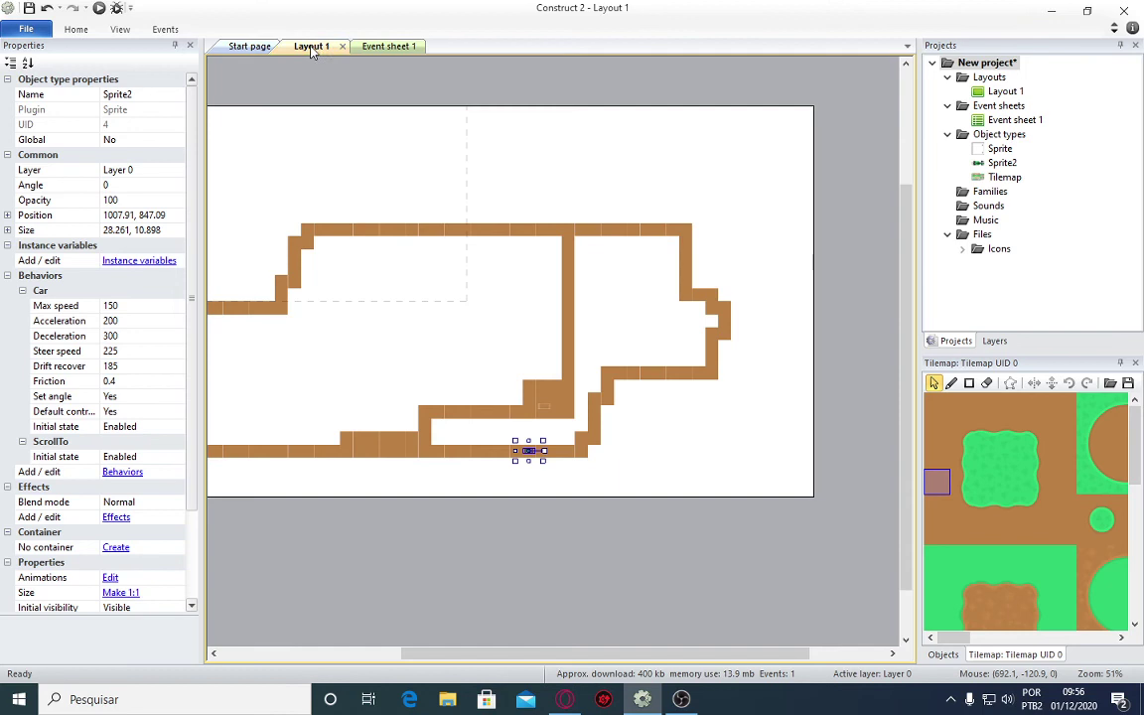
pyautogui.doubleClick(584, 148)
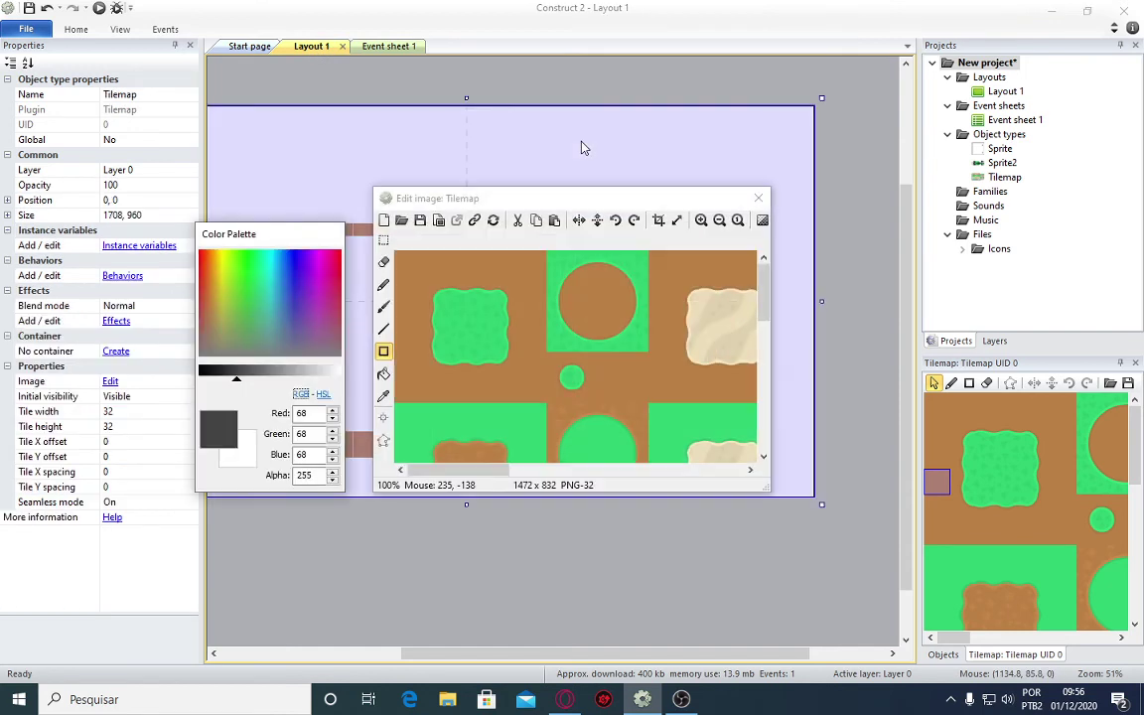
pyautogui.click(759, 198)
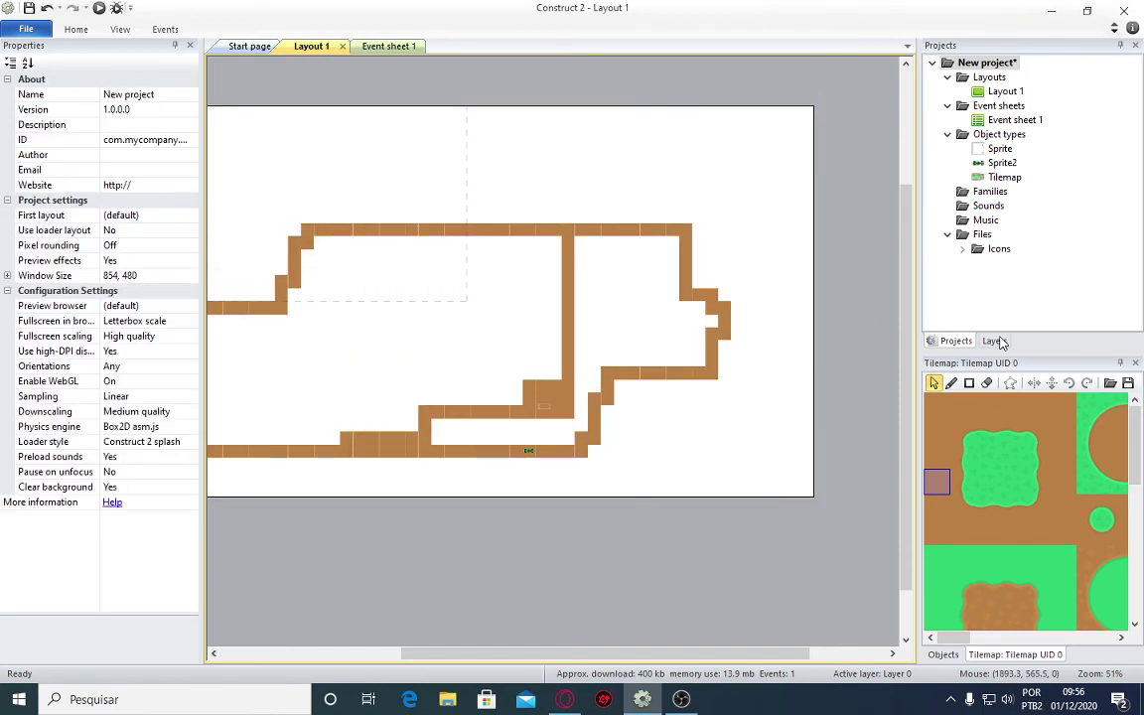
pyautogui.click(994, 341)
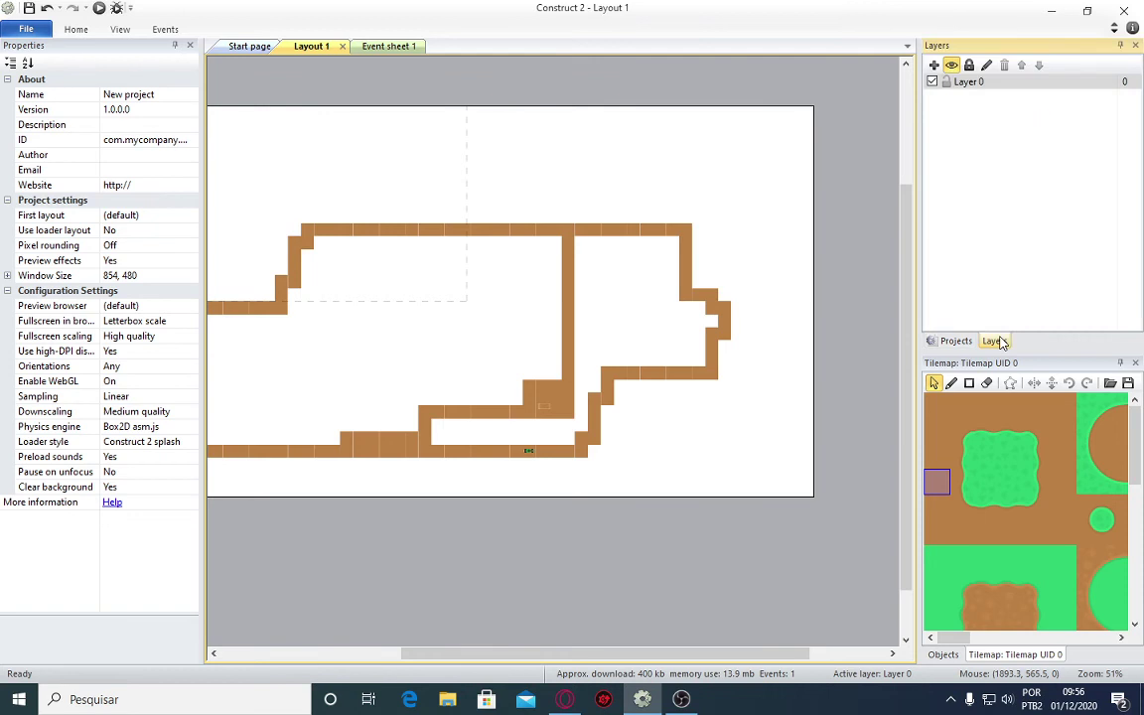
pyautogui.click(933, 65)
pyautogui.doubleClick(968, 83)
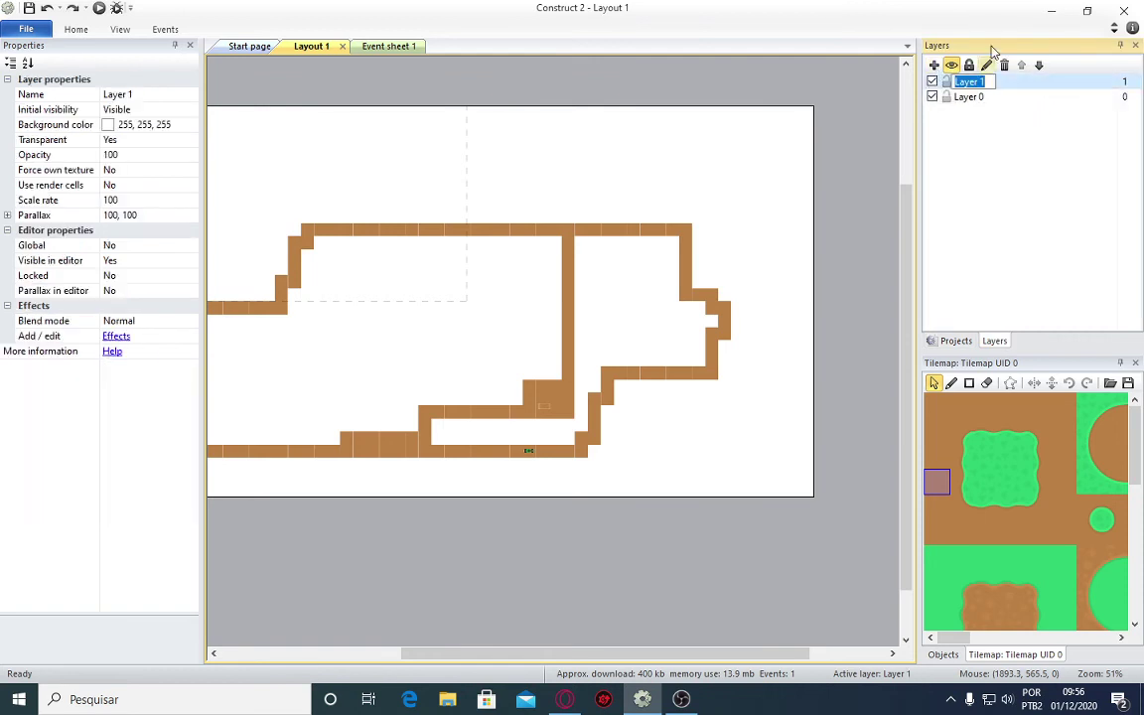
pyautogui.write('hud')
pyautogui.press('Return')
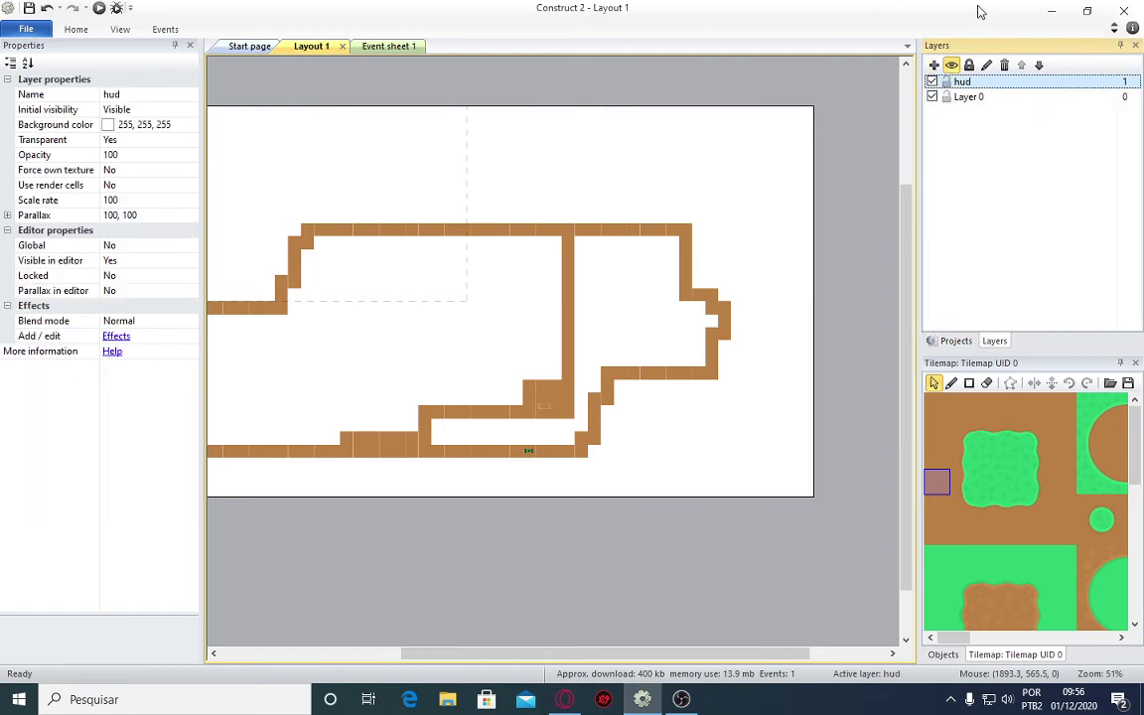
# Lock Layer 0 and pick a Text object to insert into the layout.
pyautogui.keyDown('ctrl'); pyautogui.scroll(-2, 526, 188); pyautogui.keyUp('ctrl')
pyautogui.keyDown('ctrl'); pyautogui.scroll(-1, 485, 202); pyautogui.keyUp('ctrl')
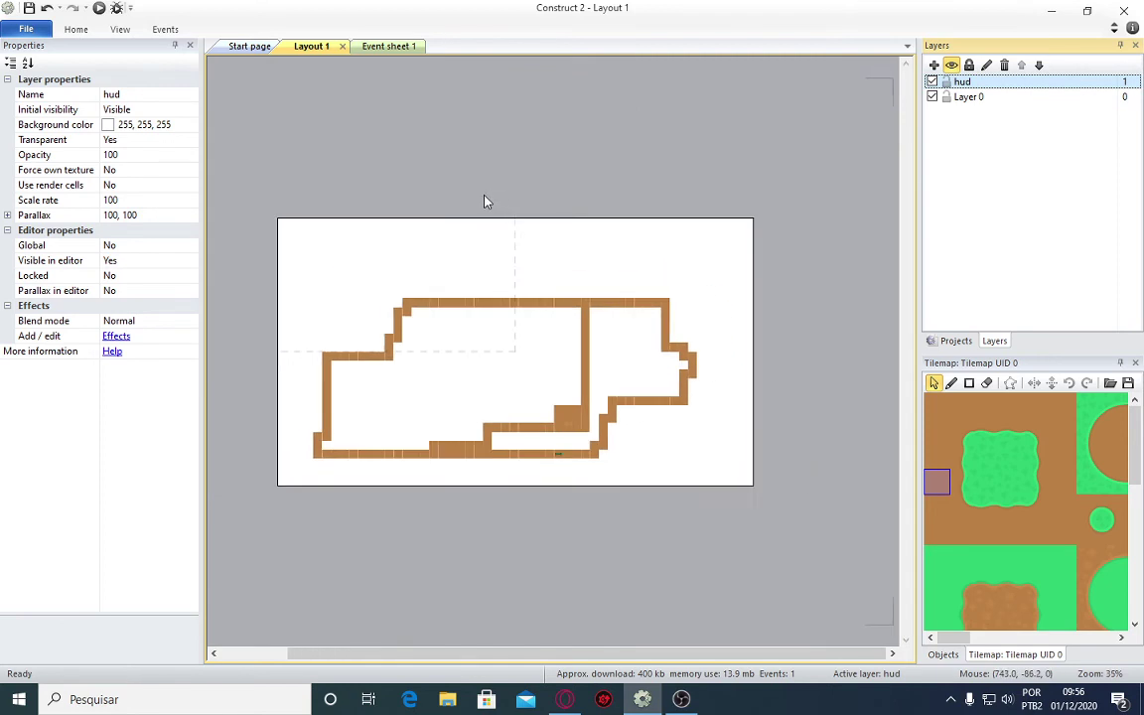
pyautogui.click(543, 154)
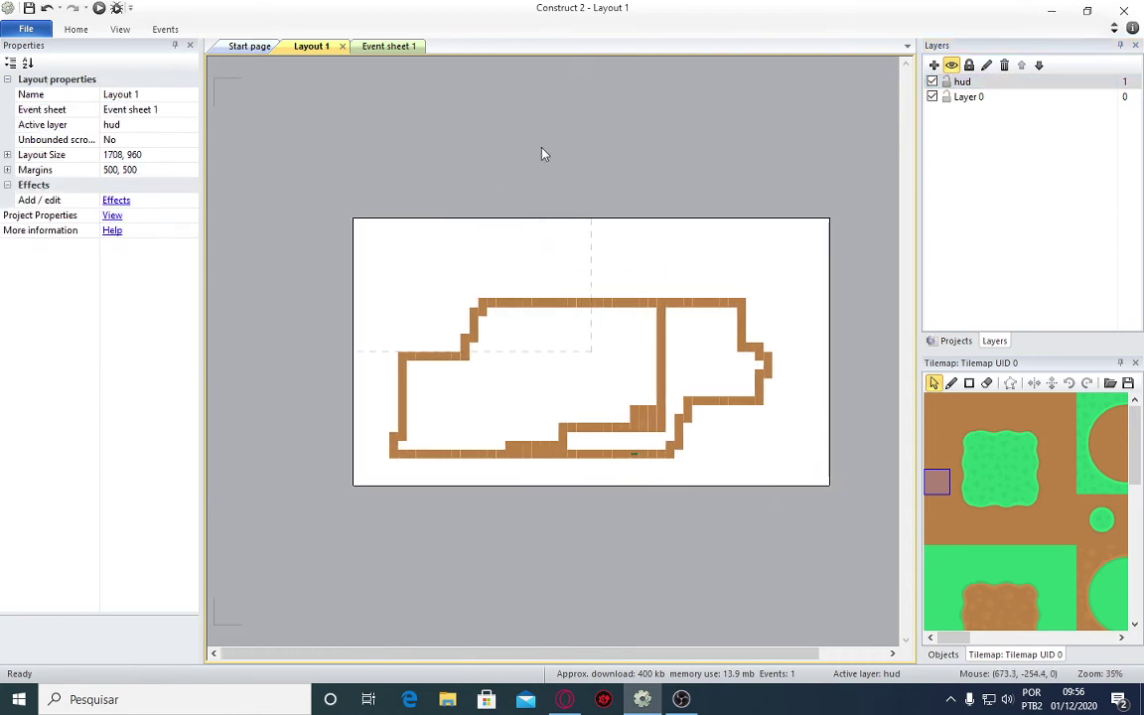
pyautogui.click(946, 97)
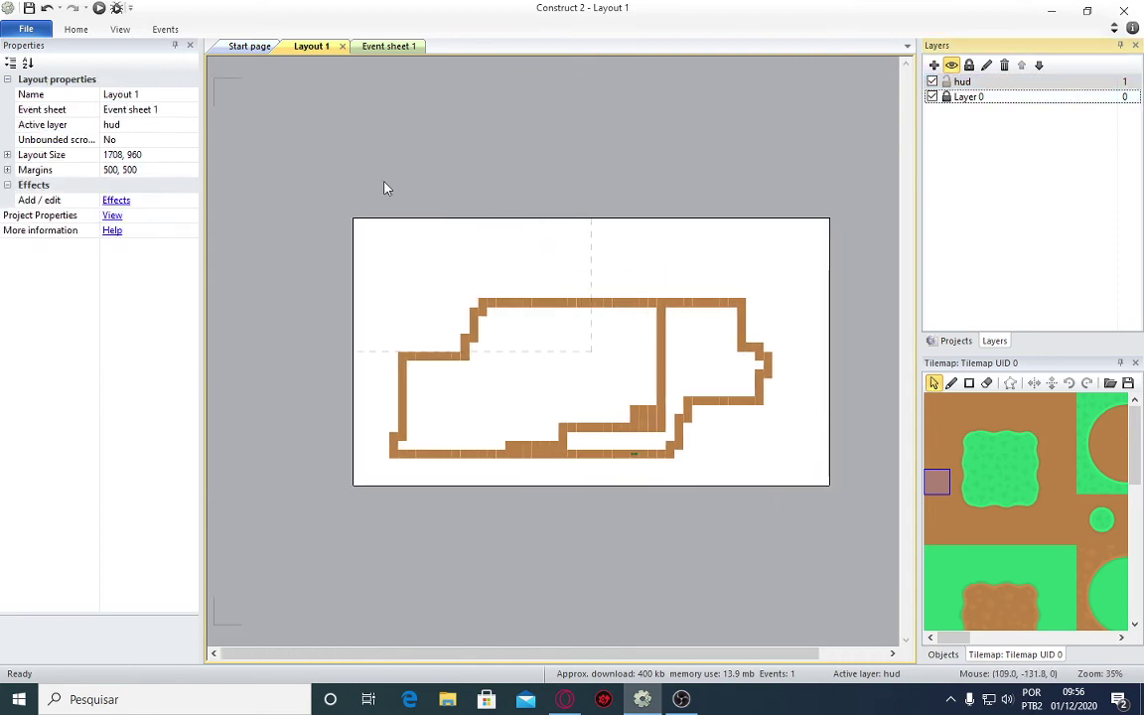
pyautogui.doubleClick(452, 159)
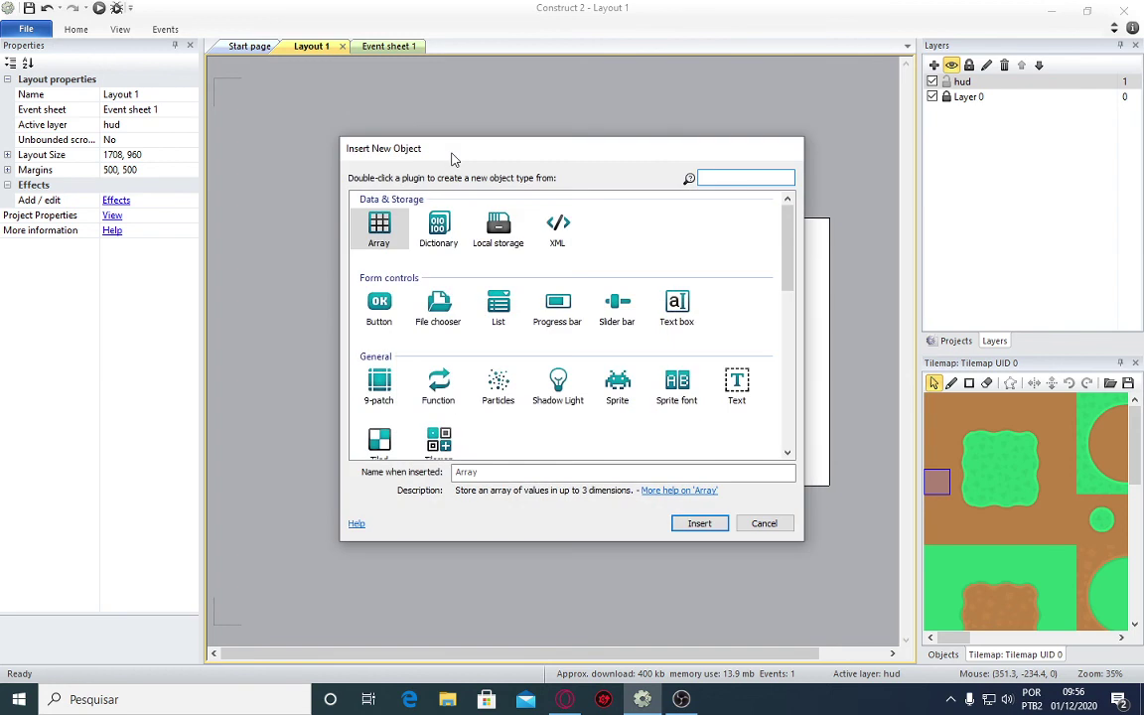
pyautogui.doubleClick(736, 383)
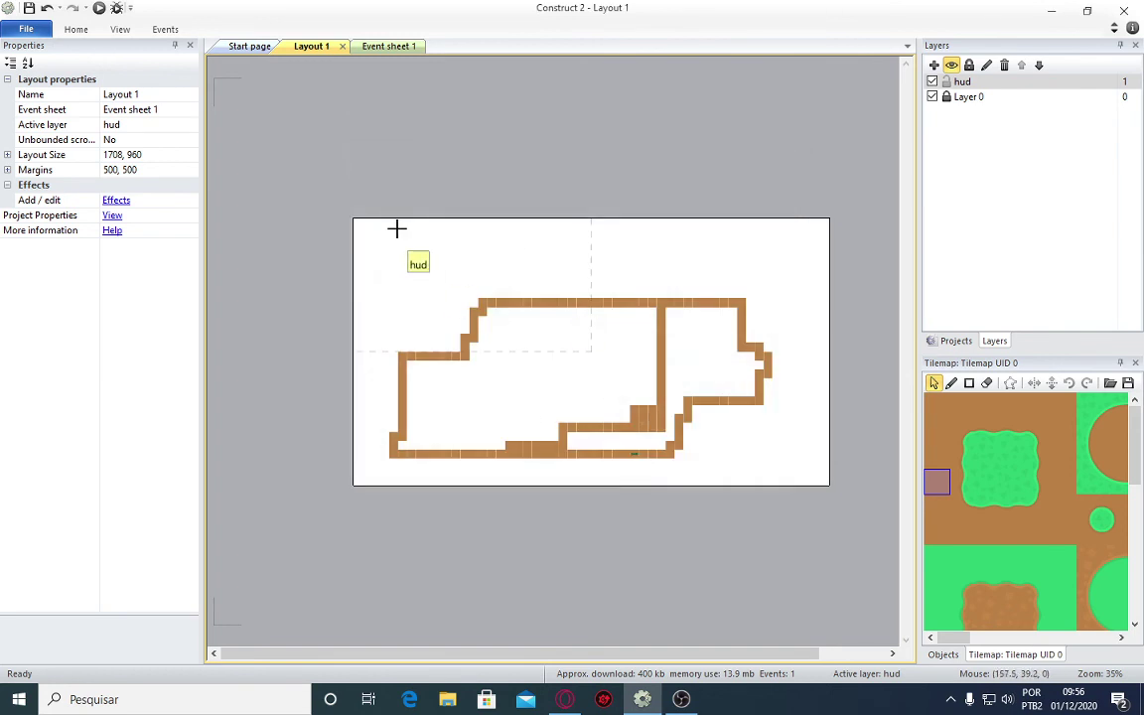
# Place the Text object in the layout's top-left corner.
pyautogui.click(396, 228)
pyautogui.keyDown('ctrl'); pyautogui.scroll(1, 388, 242); pyautogui.keyUp('ctrl')
pyautogui.keyDown('ctrl'); pyautogui.scroll(2, 289, 179); pyautogui.keyUp('ctrl')
pyautogui.keyDown('ctrl'); pyautogui.scroll(2, 334, 245); pyautogui.keyUp('ctrl')
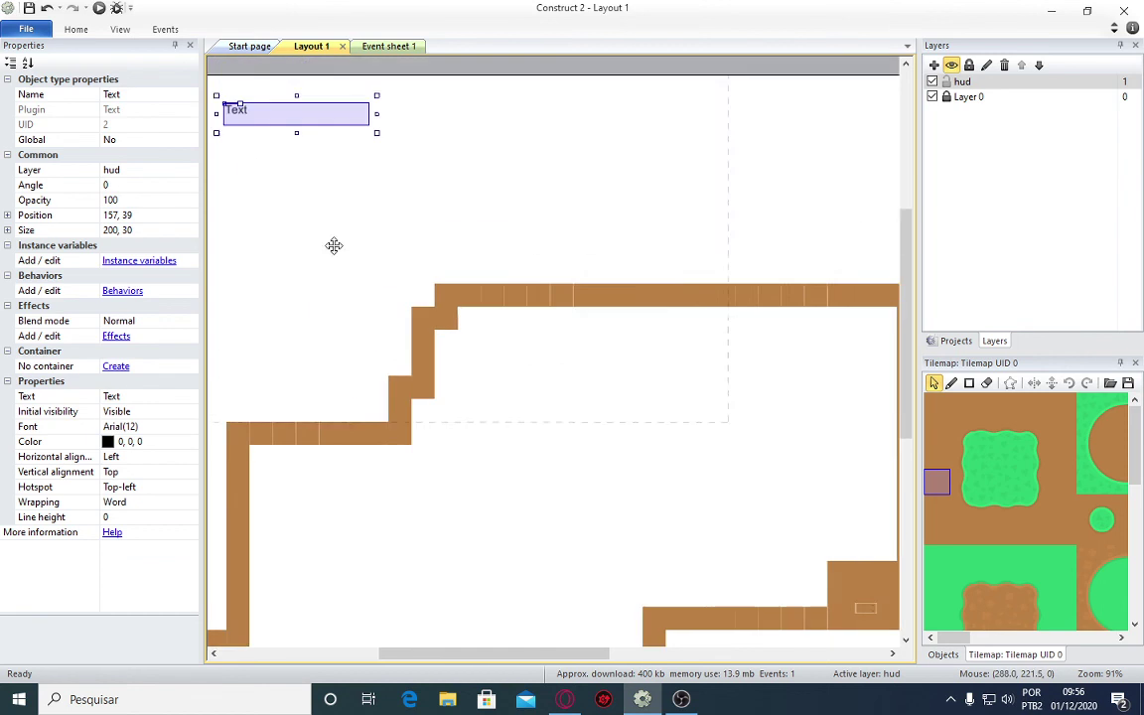
pyautogui.moveTo(334, 246); pyautogui.dragTo(596, 455, button='middle')
pyautogui.moveTo(537, 334); pyautogui.dragTo(432, 322)
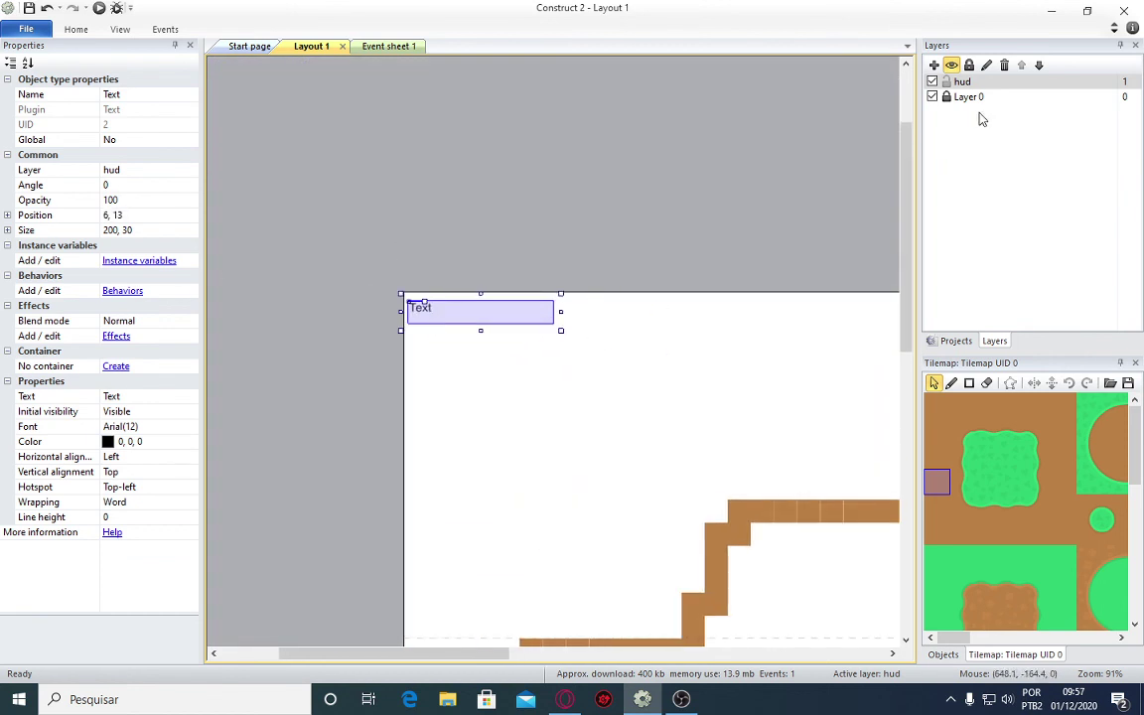
# Set the hud layer's parallax to 0, 0.
pyautogui.click(970, 64)
pyautogui.click(964, 83)
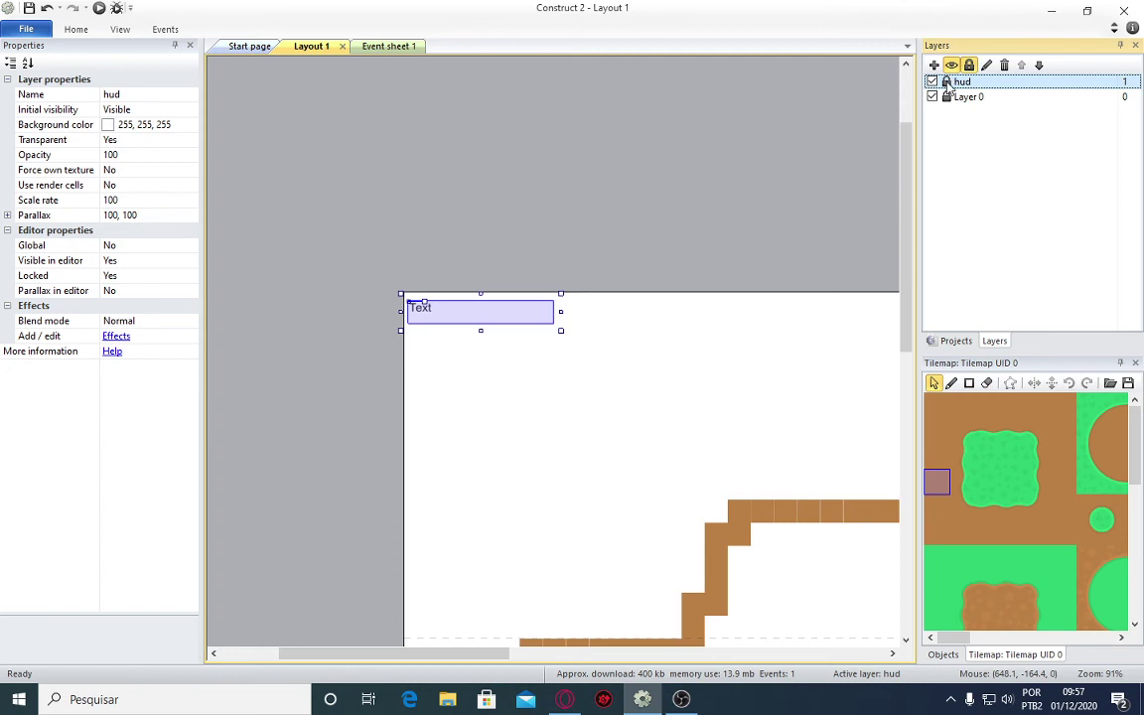
pyautogui.click(155, 214)
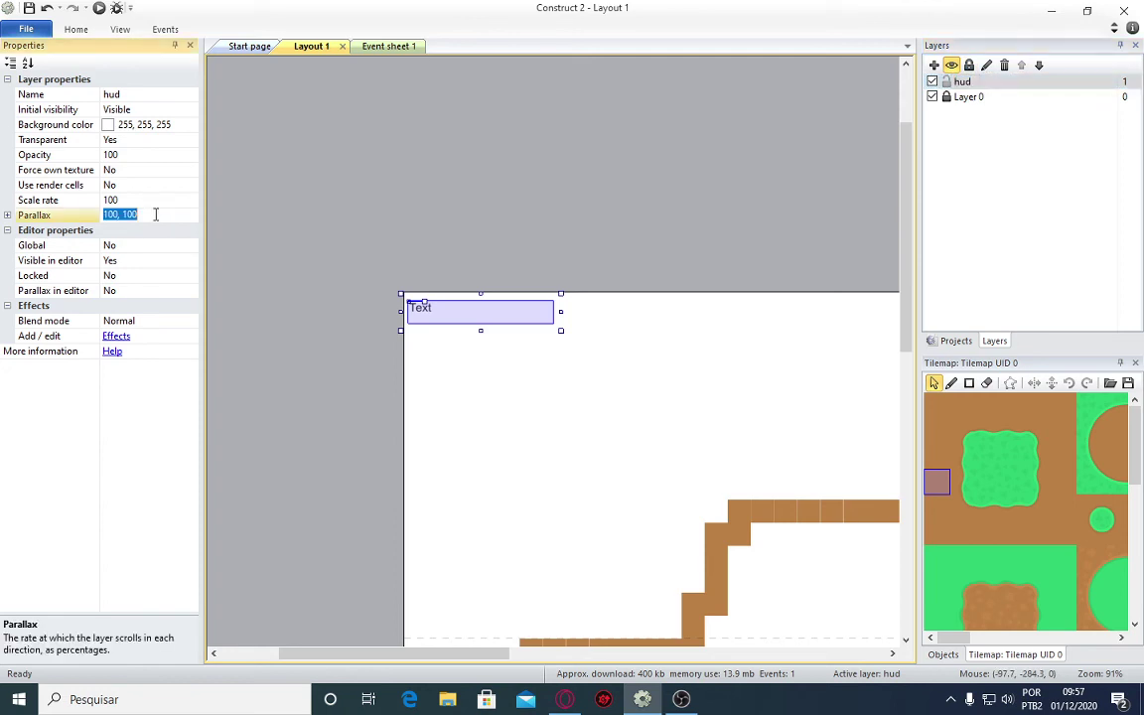
pyautogui.write('0')
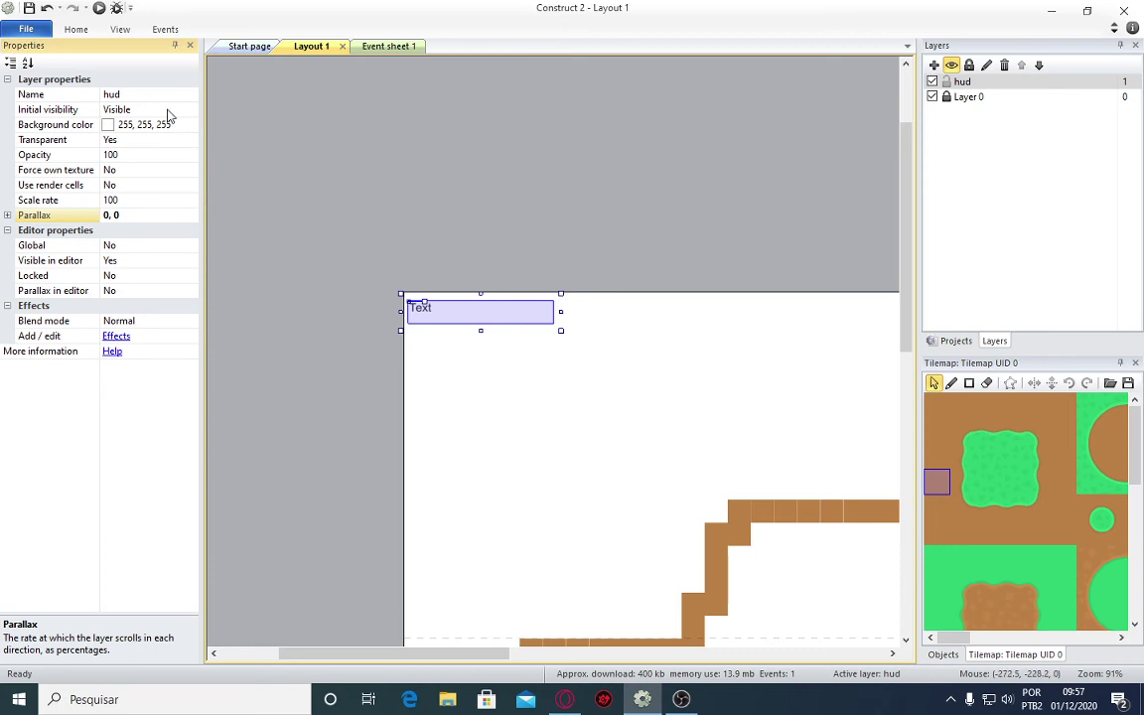
# Rename the Text object to Text_pit.
pyautogui.click(433, 314)
pyautogui.click(168, 95)
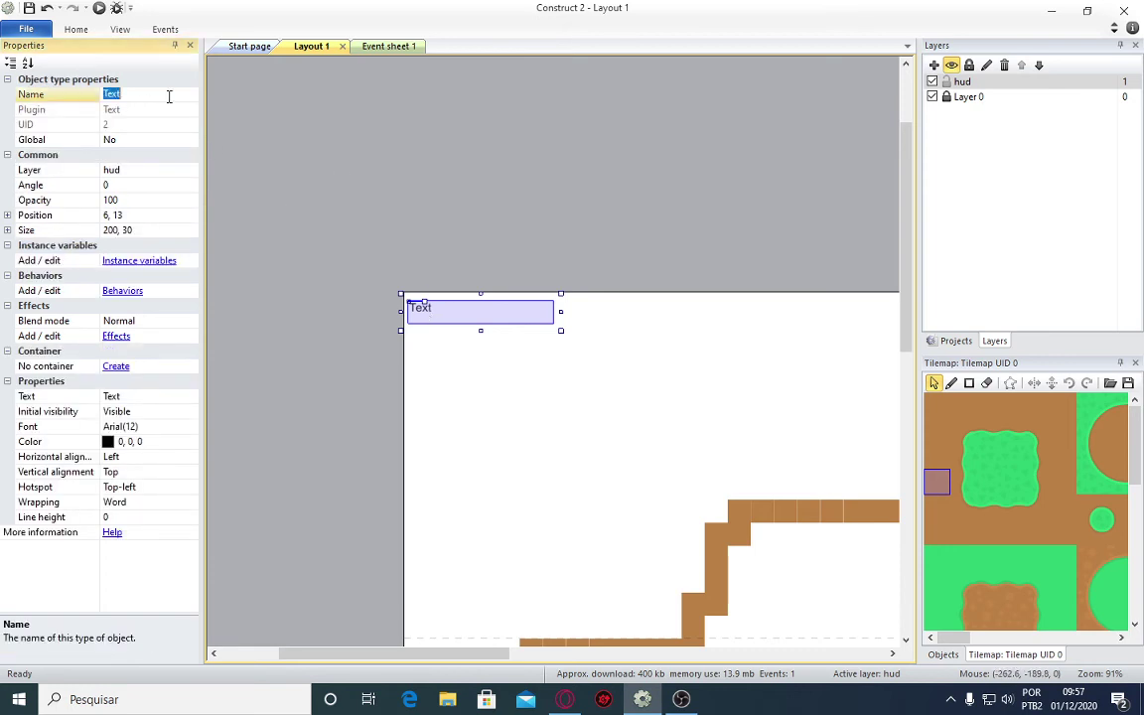
pyautogui.click(169, 94)
pyautogui.write('_pit')
pyautogui.press('Return')
# Add an Every tick event that sets Text_pit's text to pit.
pyautogui.click(372, 47)
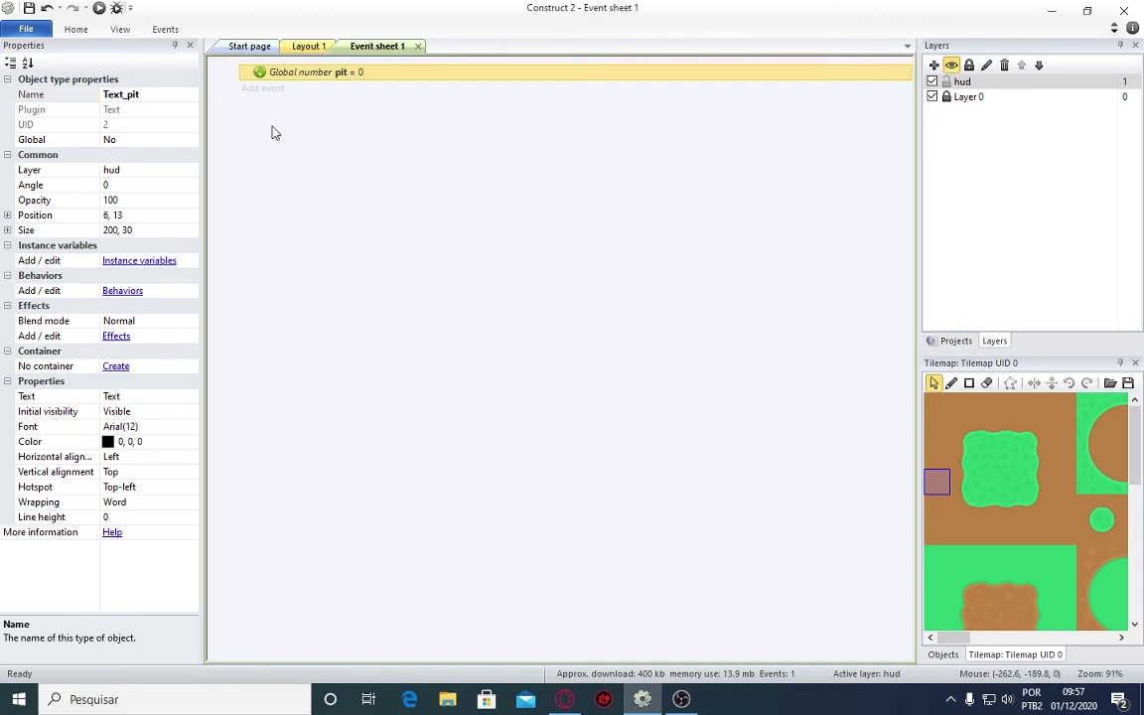
pyautogui.click(270, 91)
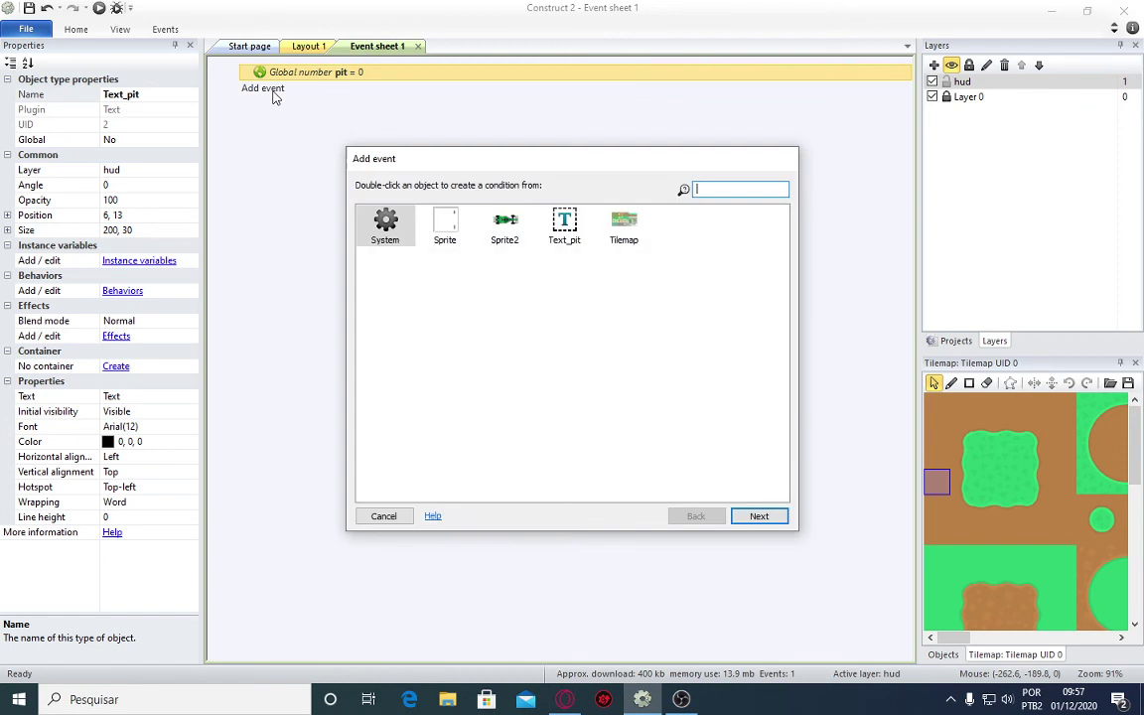
pyautogui.doubleClick(386, 224)
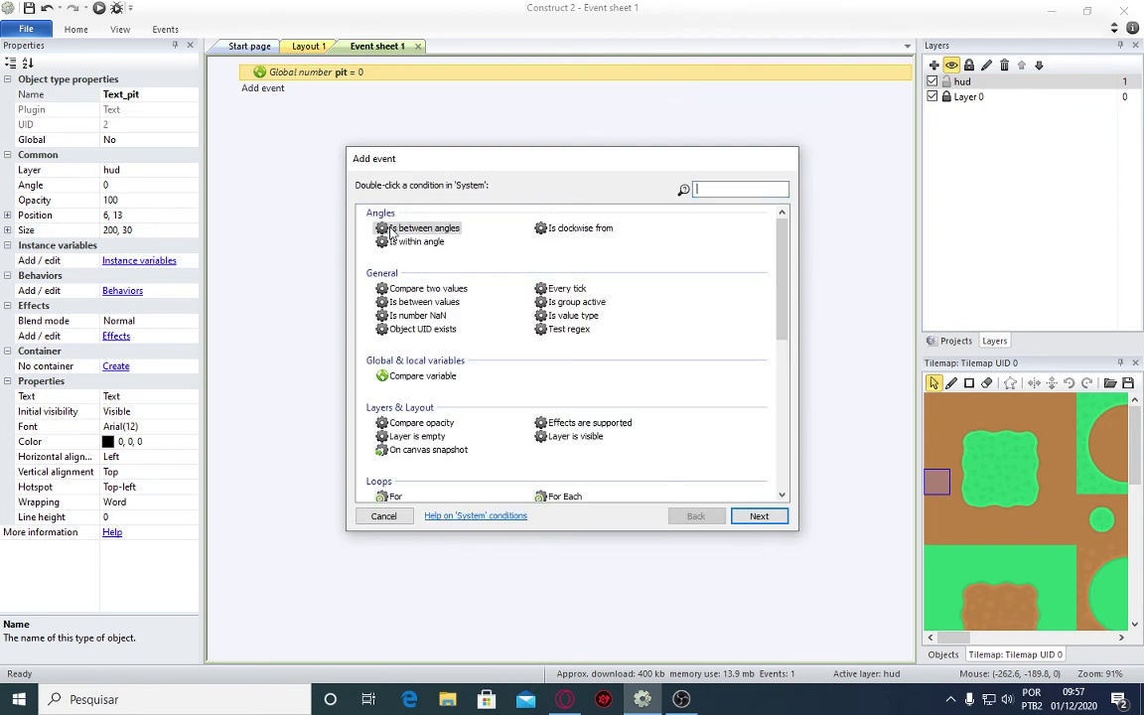
pyautogui.doubleClick(541, 290)
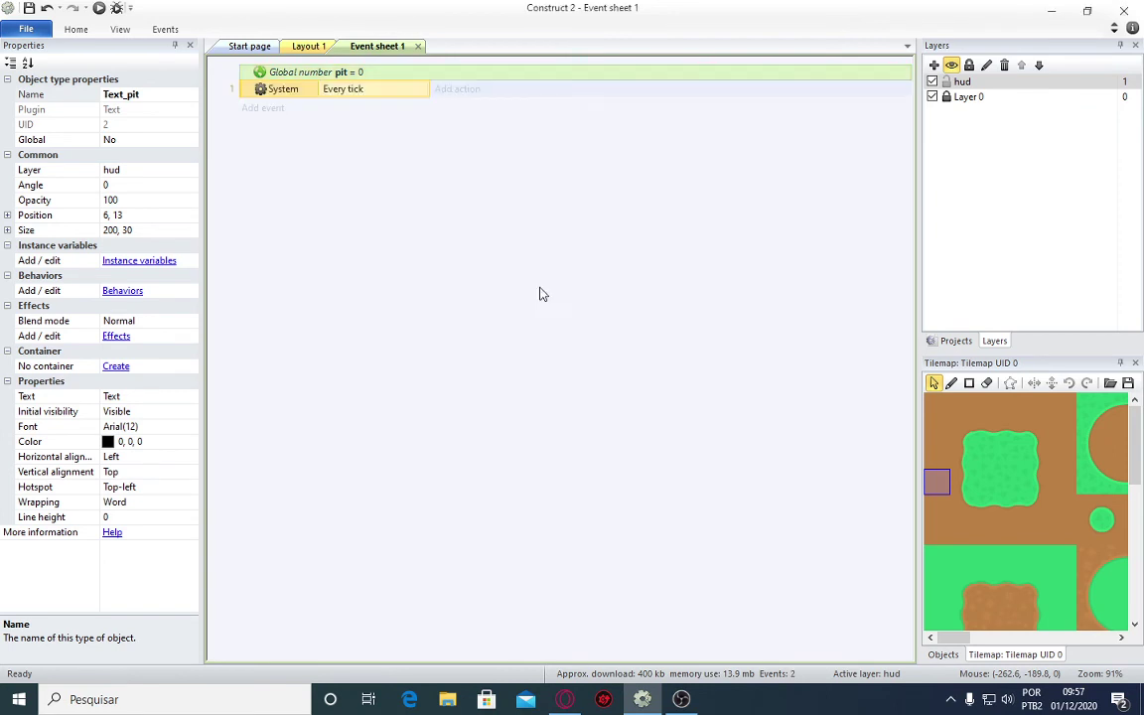
pyautogui.click(442, 88)
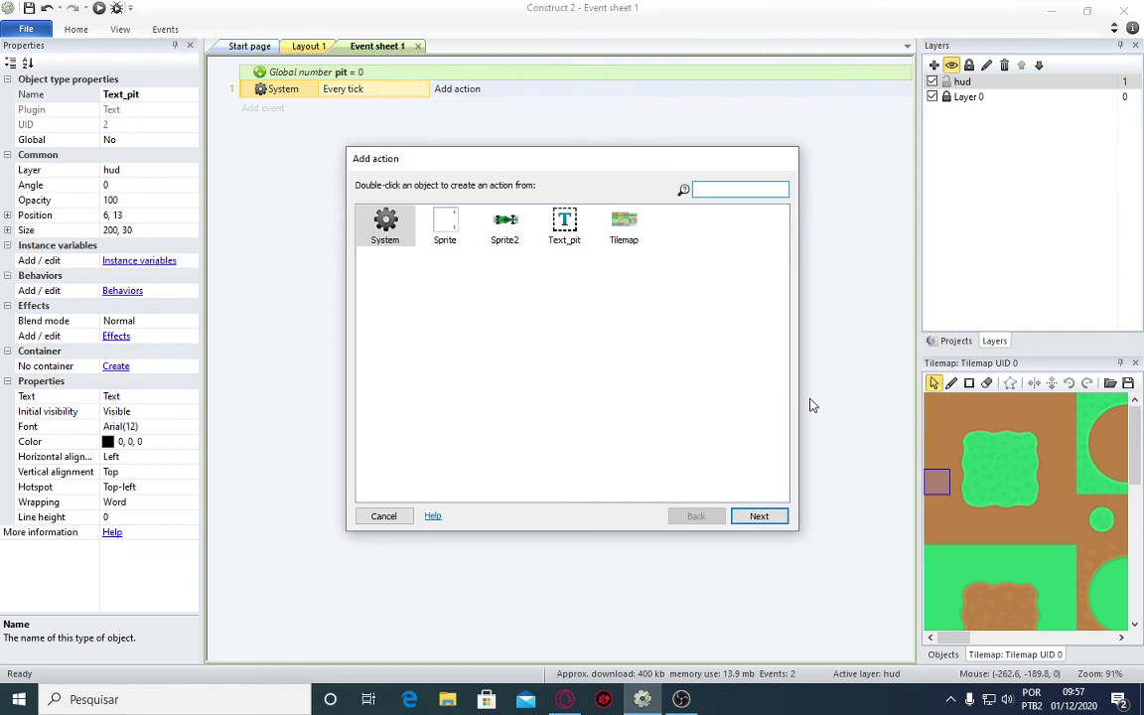
pyautogui.doubleClick(563, 225)
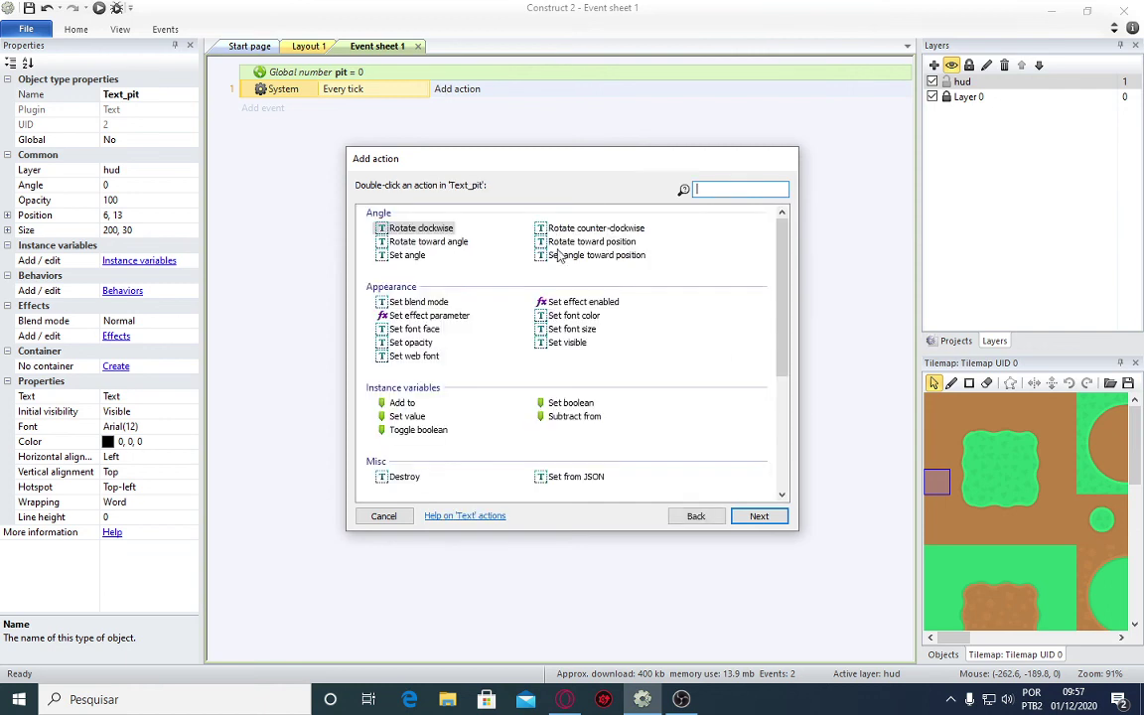
pyautogui.scroll(-4, 559, 255)
pyautogui.scroll(-1, 560, 255)
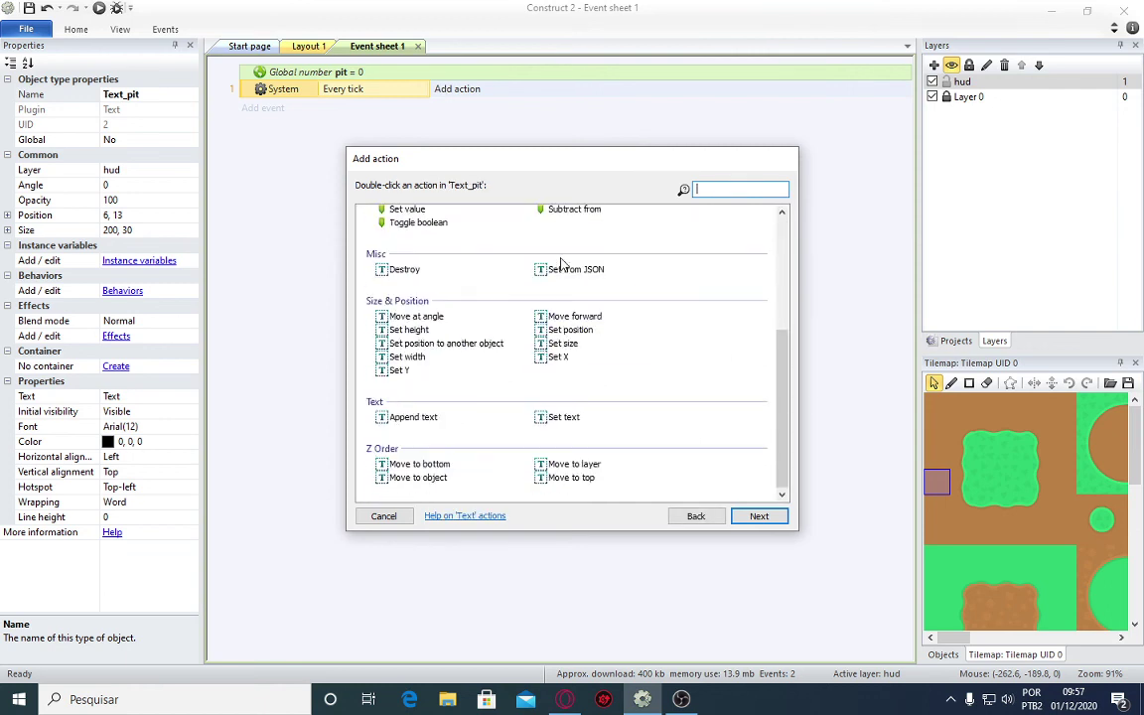
pyautogui.doubleClick(556, 418)
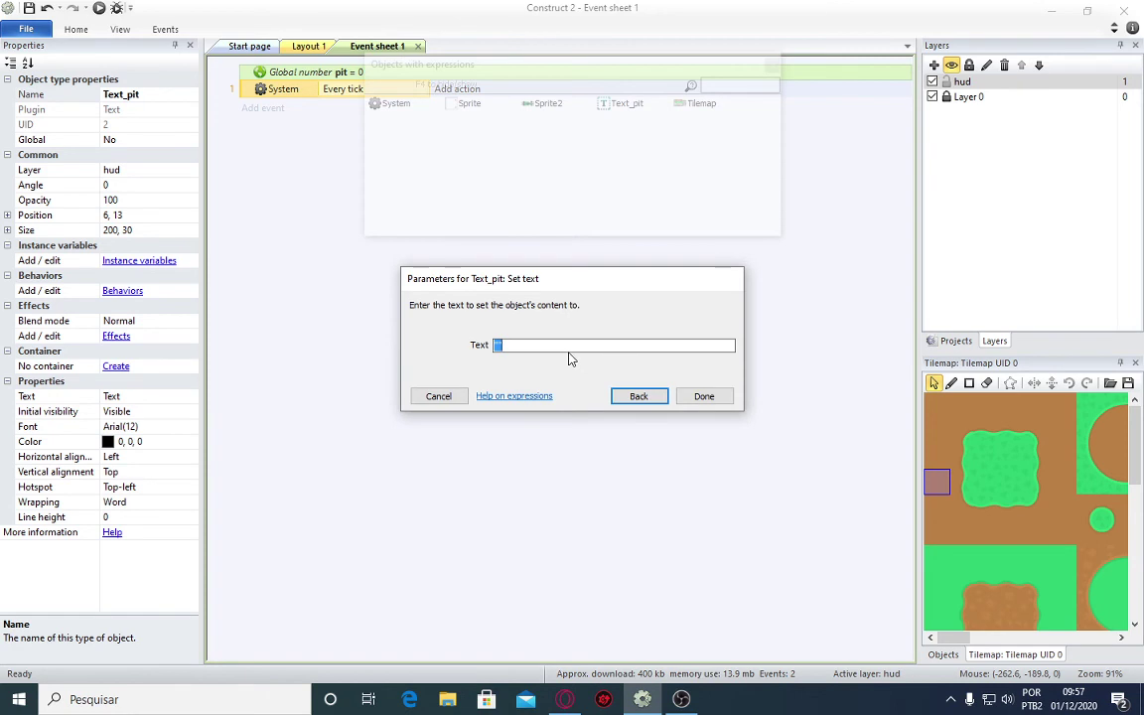
pyautogui.write('pi')
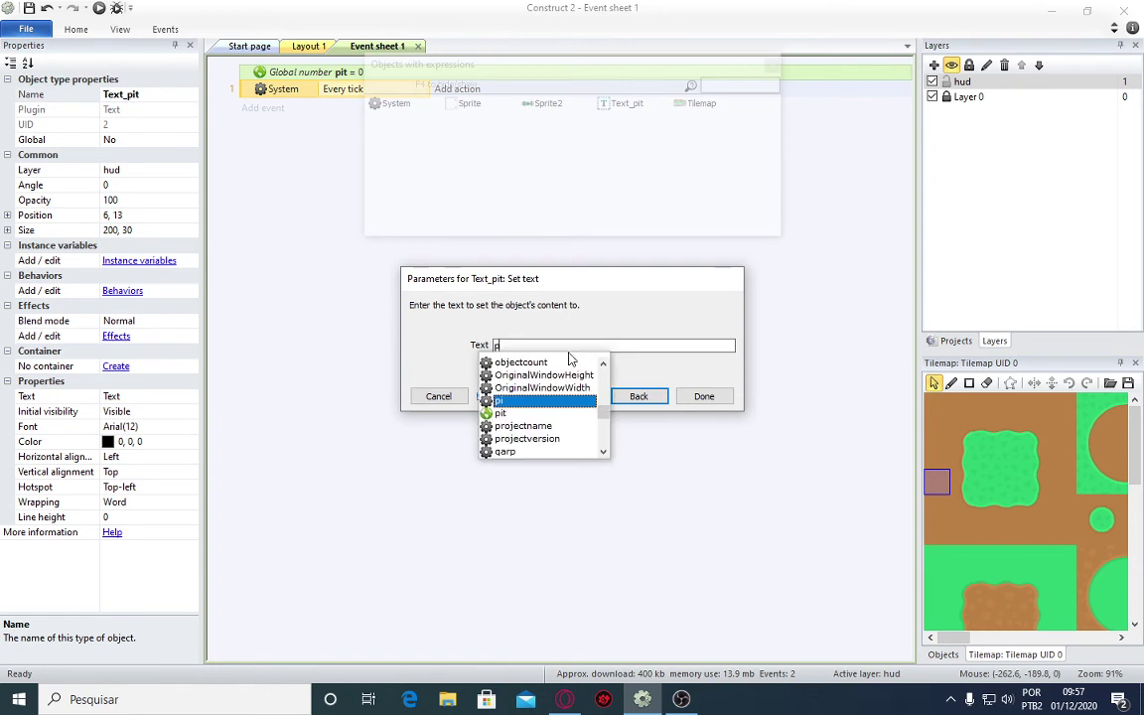
pyautogui.write('t')
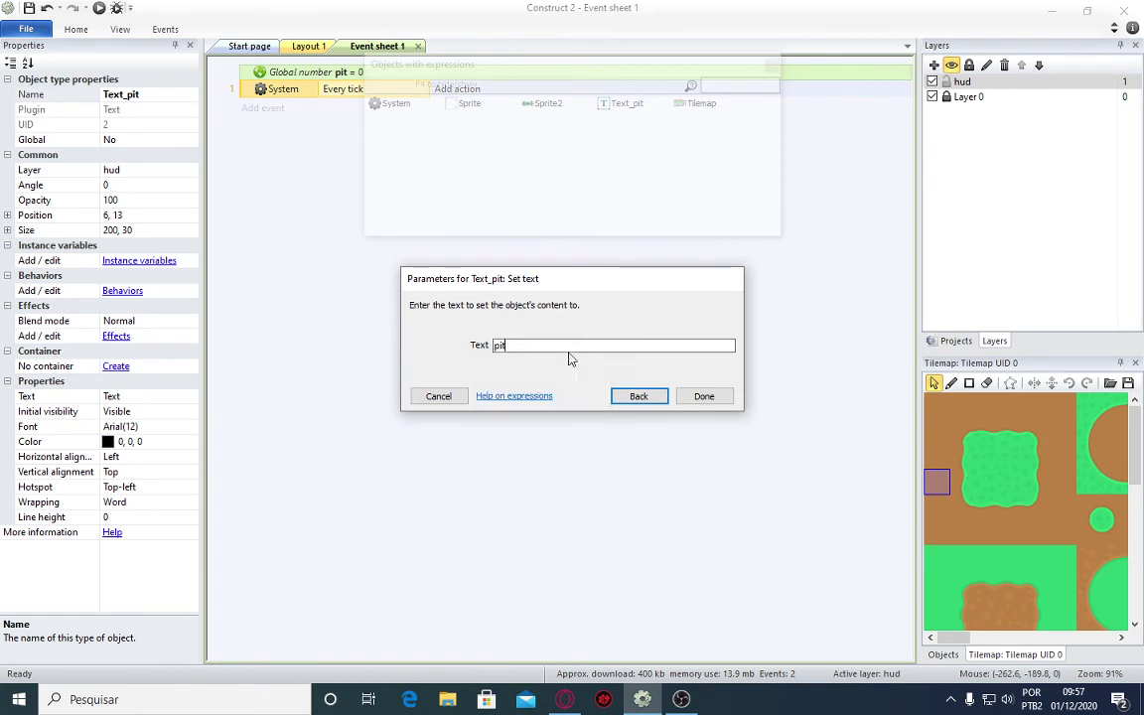
pyautogui.click(704, 397)
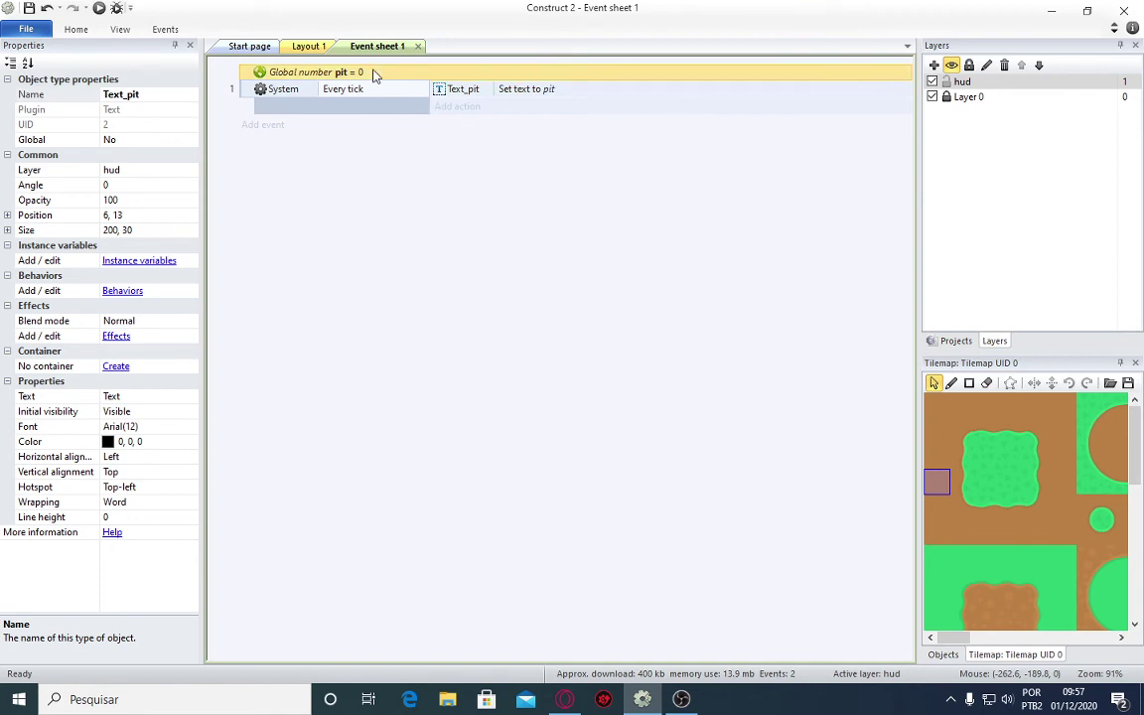
# Change the pit global variable's initial value to 100.
pyautogui.doubleClick(375, 75)
pyautogui.click(539, 329)
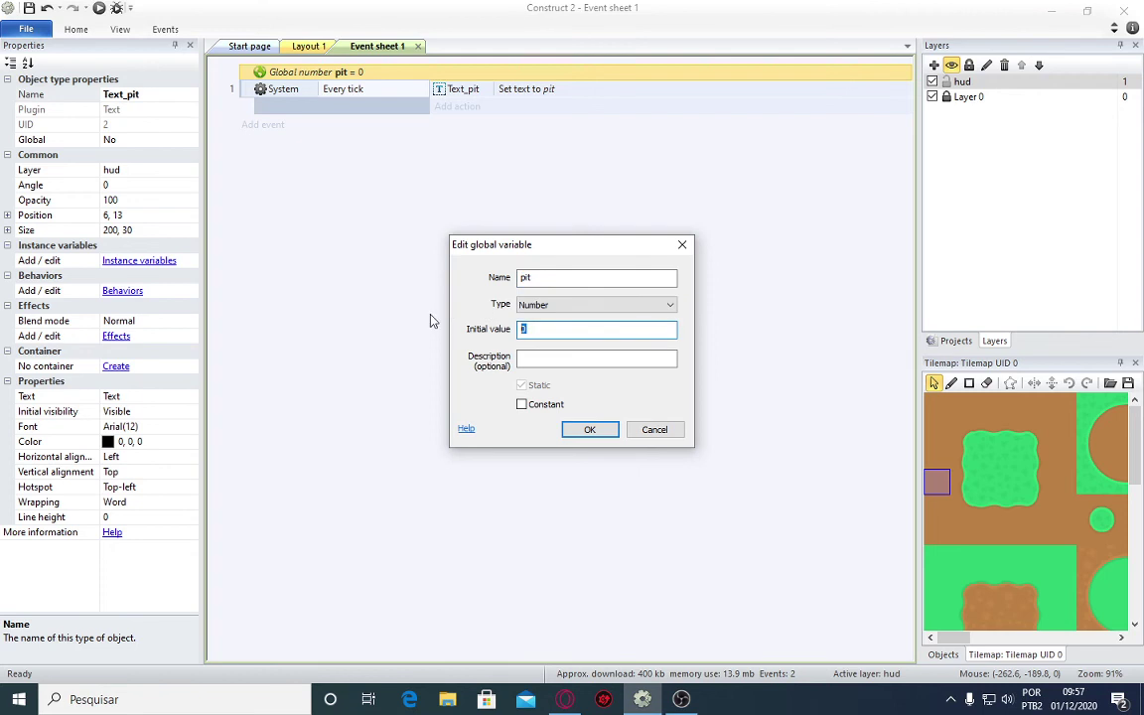
pyautogui.write('100')
pyautogui.press('Return')
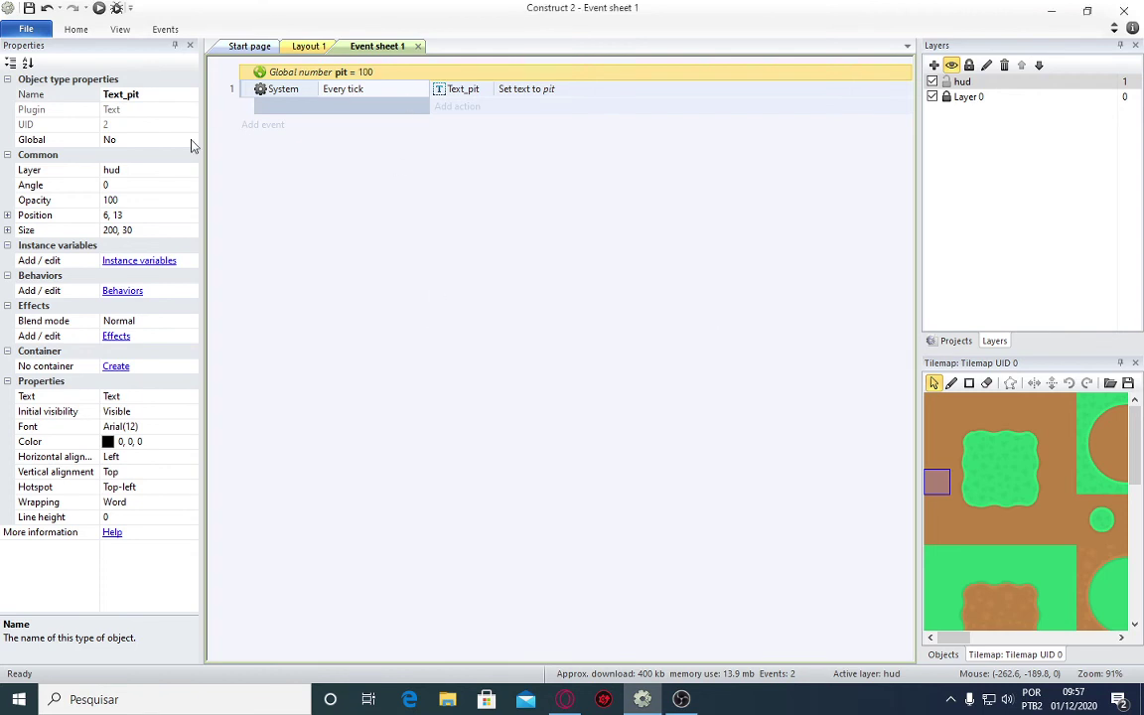
pyautogui.click(299, 50)
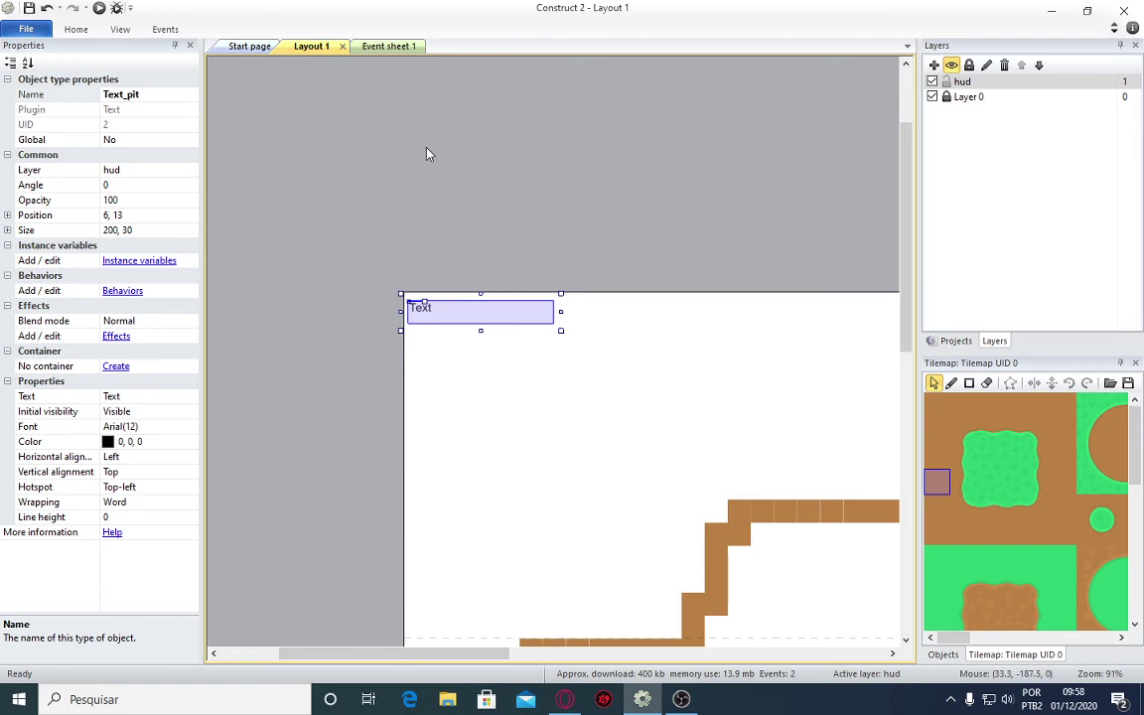
# Add a new System event triggering every 1.0 seconds.
pyautogui.click(393, 48)
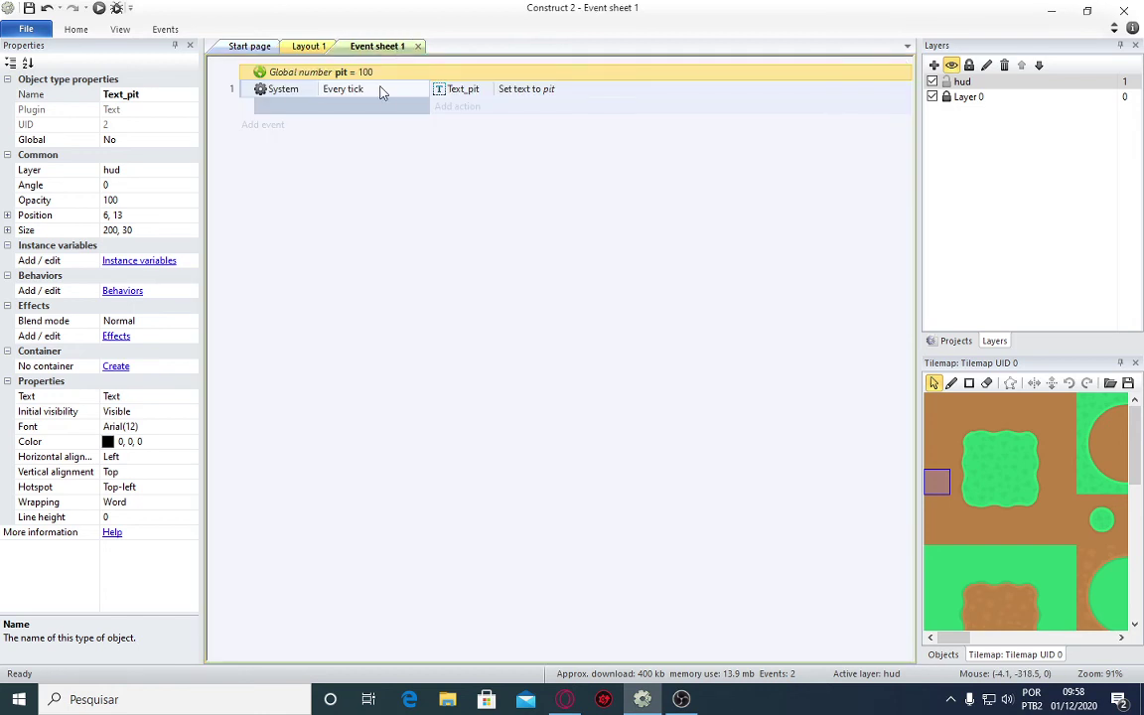
pyautogui.click(261, 127)
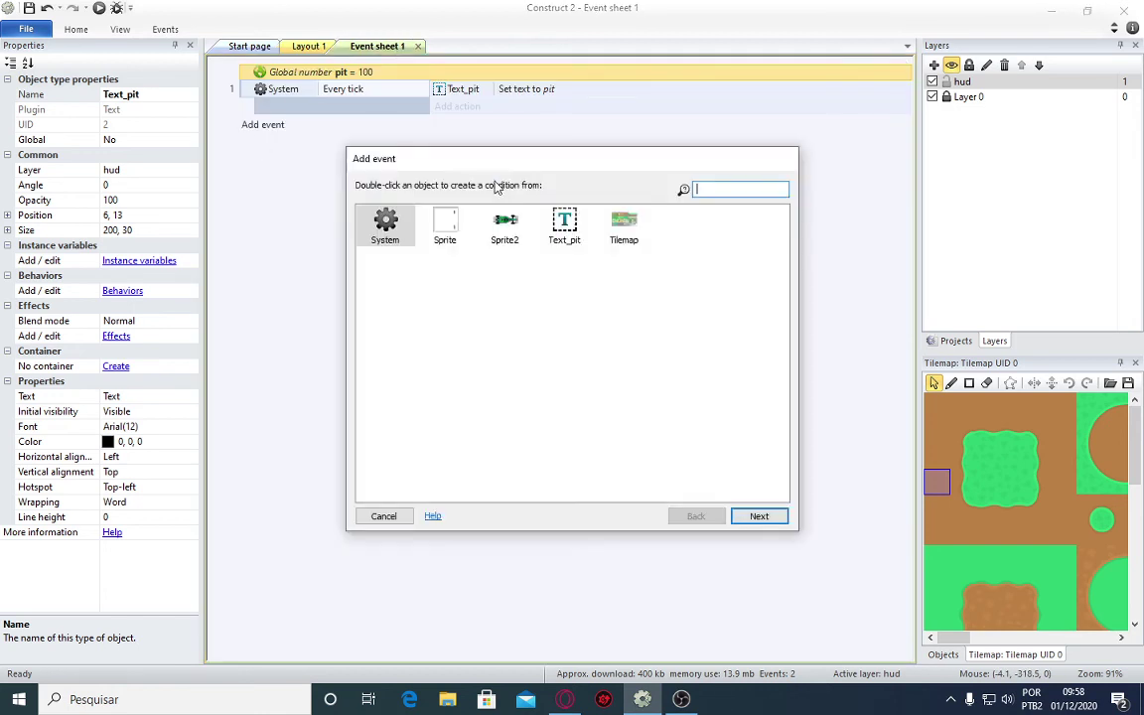
pyautogui.doubleClick(384, 226)
pyautogui.scroll(-5, 613, 331)
pyautogui.scroll(-5, 596, 398)
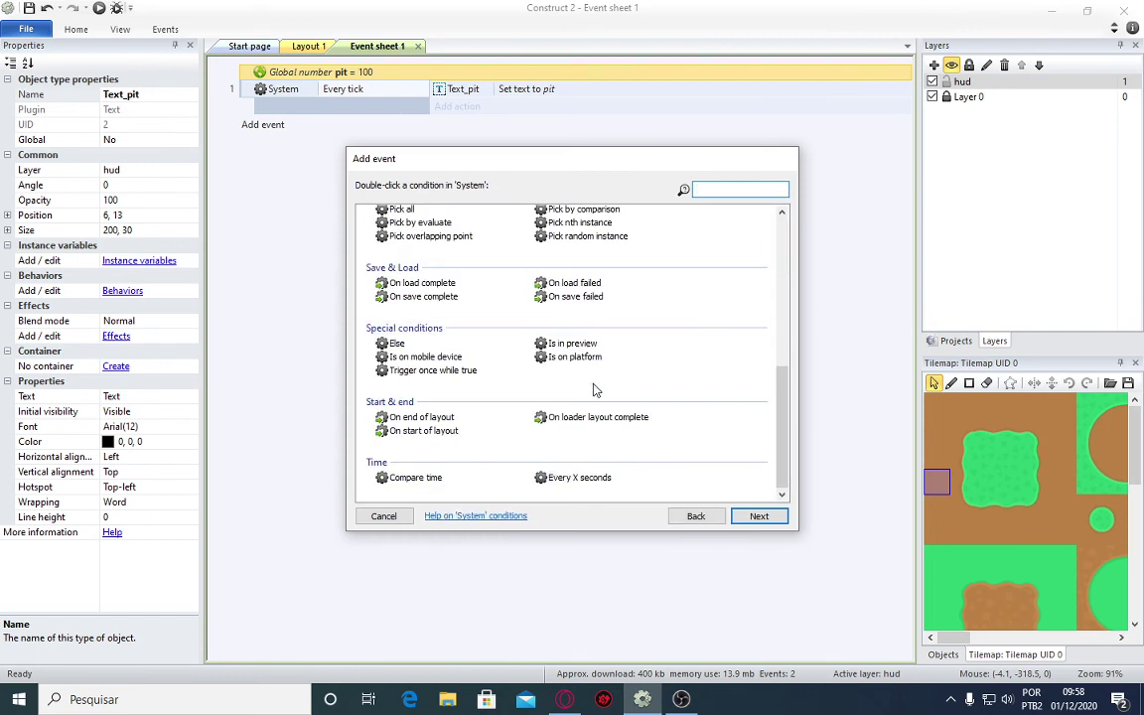
pyautogui.doubleClick(585, 478)
pyautogui.hotkey('alt', 'Tab')
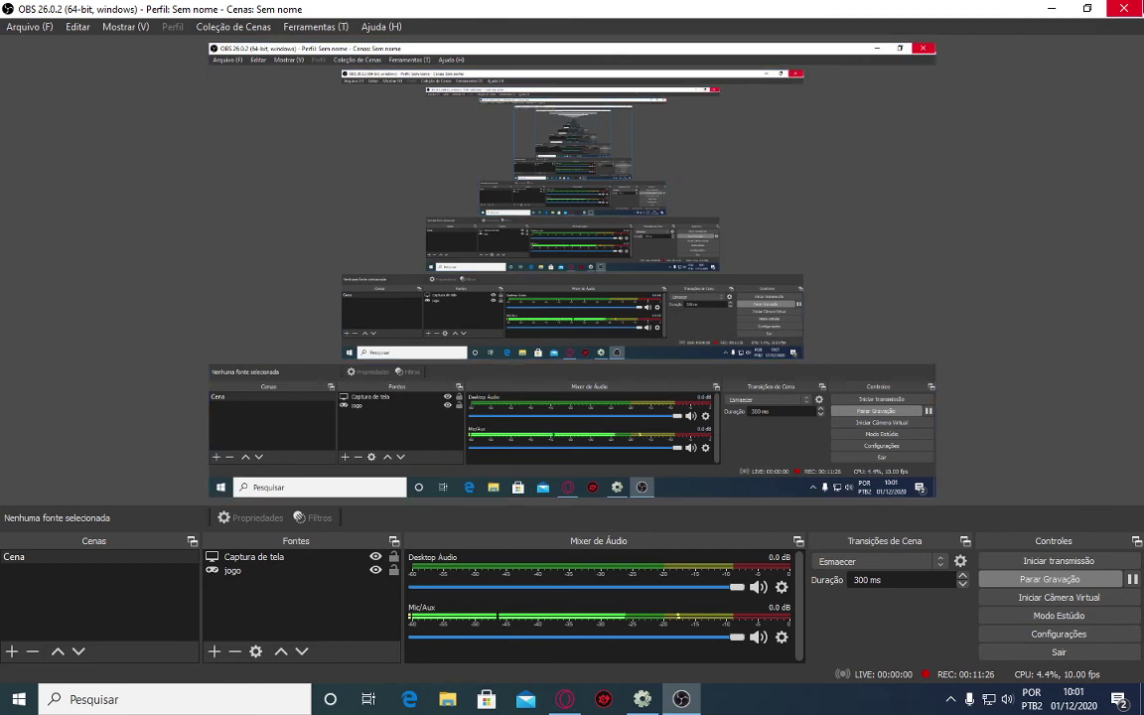
pyautogui.click(1051, 9)
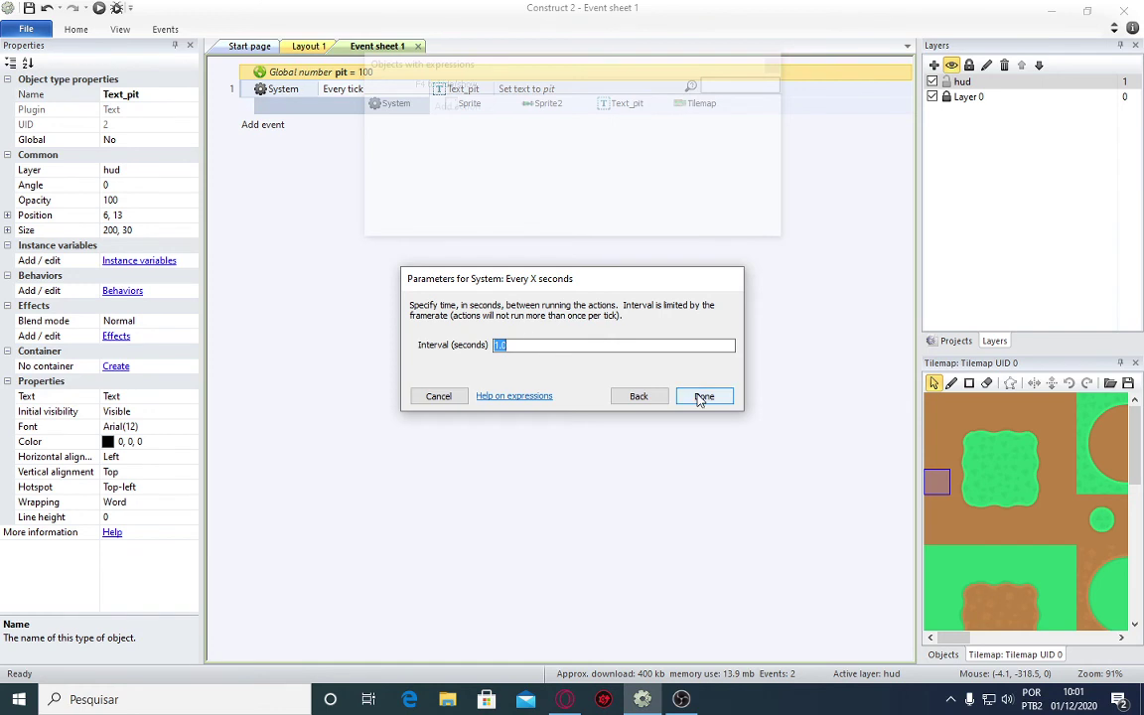
pyautogui.click(701, 397)
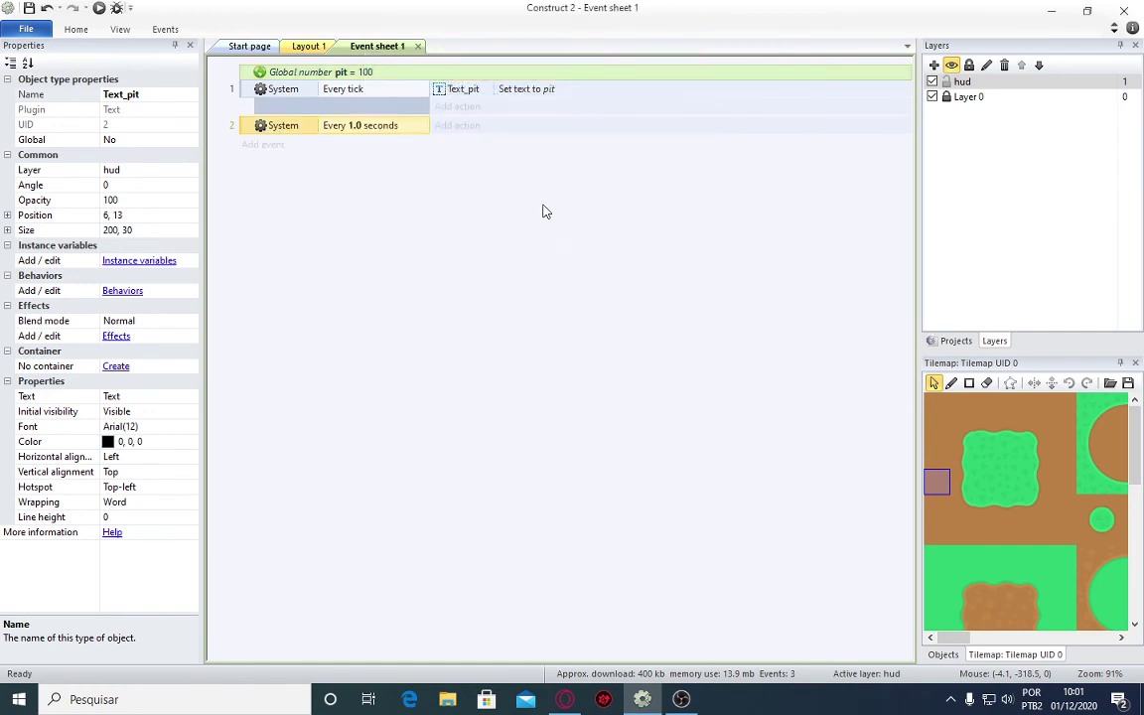
# Give that event a System action subtracting 1 from pit.
pyautogui.click(475, 127)
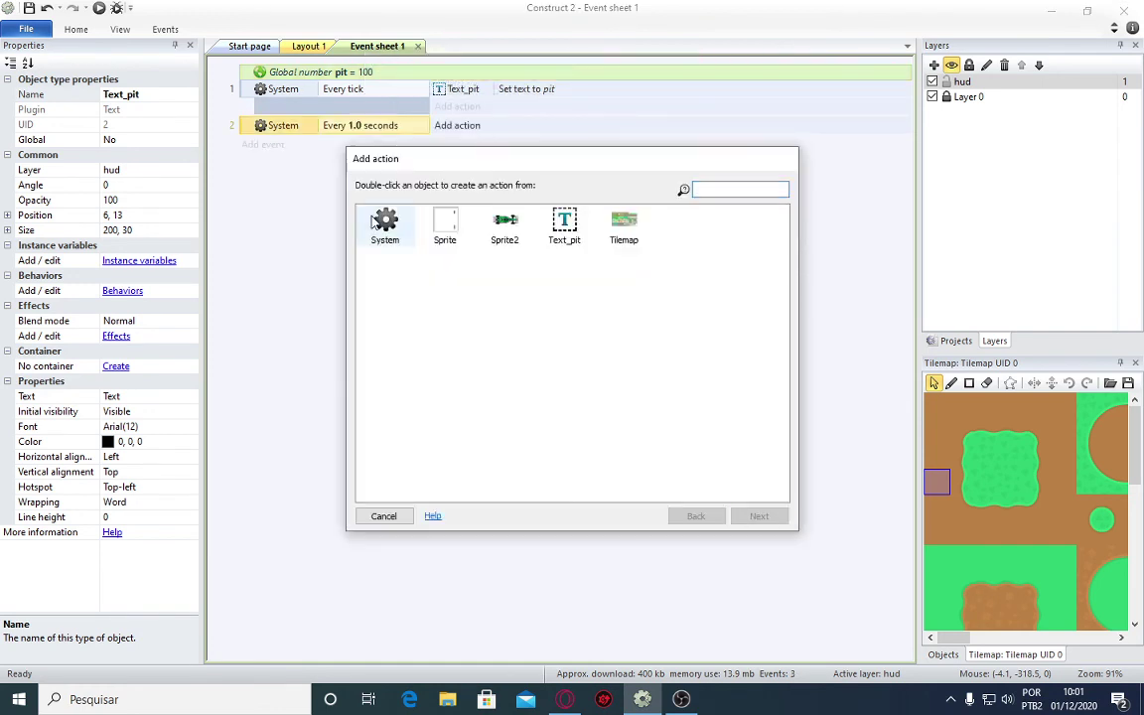
pyautogui.doubleClick(374, 221)
pyautogui.scroll(-2, 462, 293)
pyautogui.scroll(-1, 462, 293)
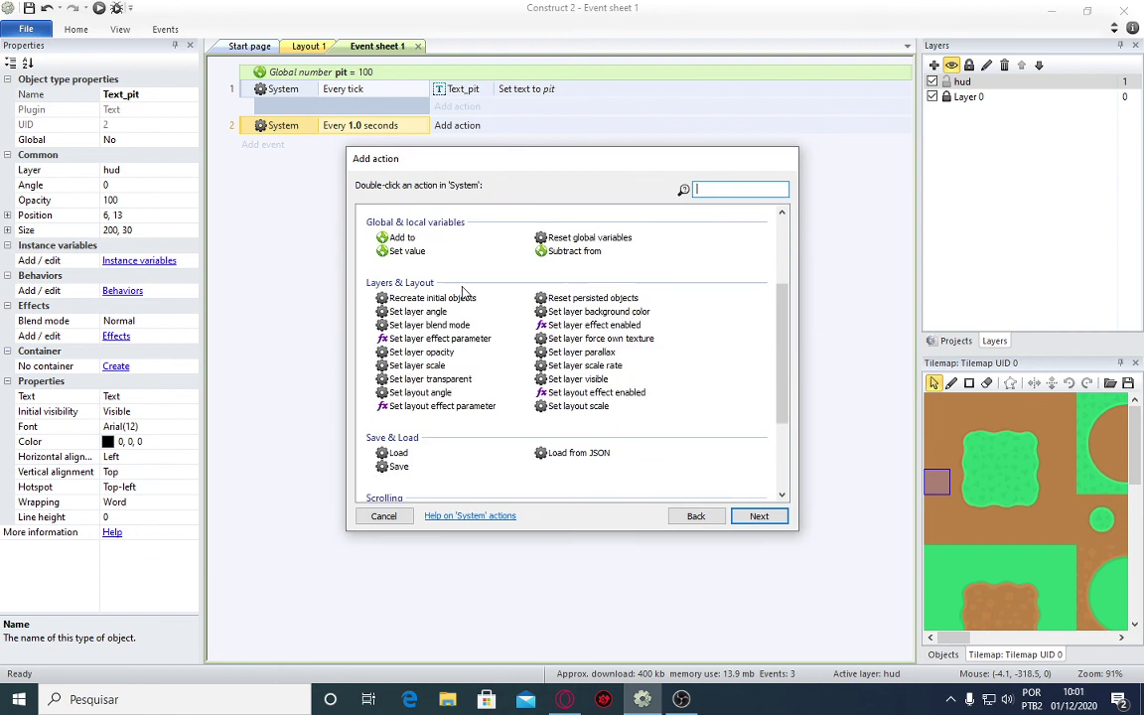
pyautogui.scroll(-1, 462, 293)
pyautogui.scroll(4, 462, 293)
pyautogui.scroll(1, 462, 293)
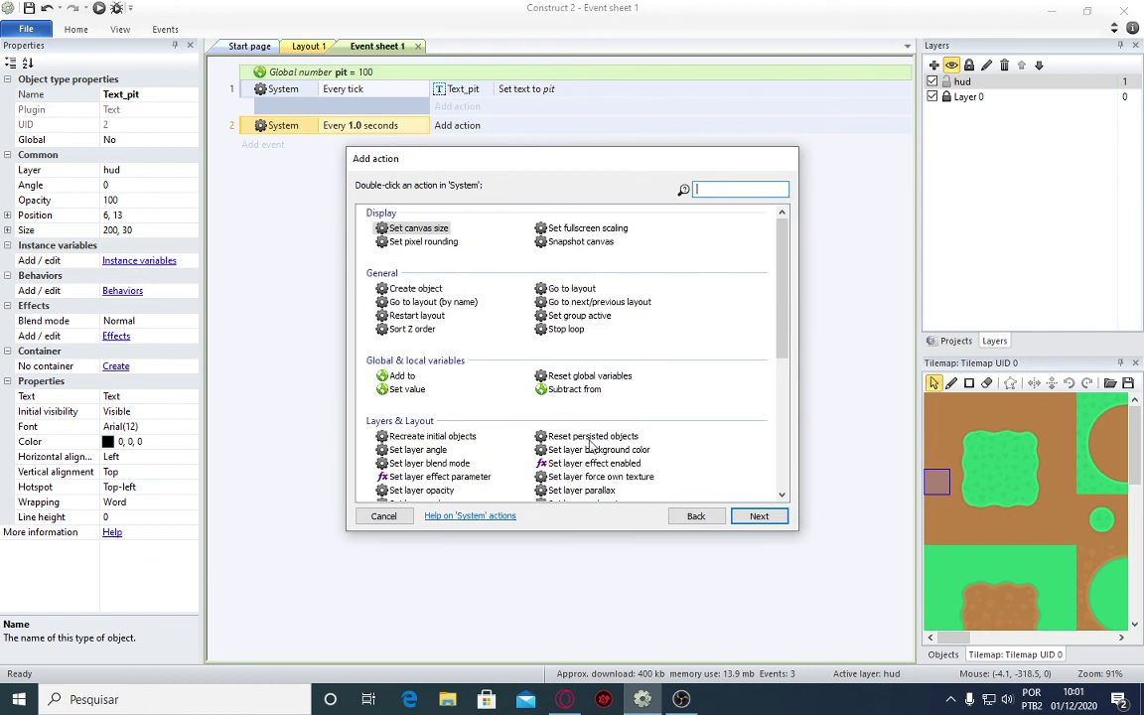
pyautogui.doubleClick(574, 388)
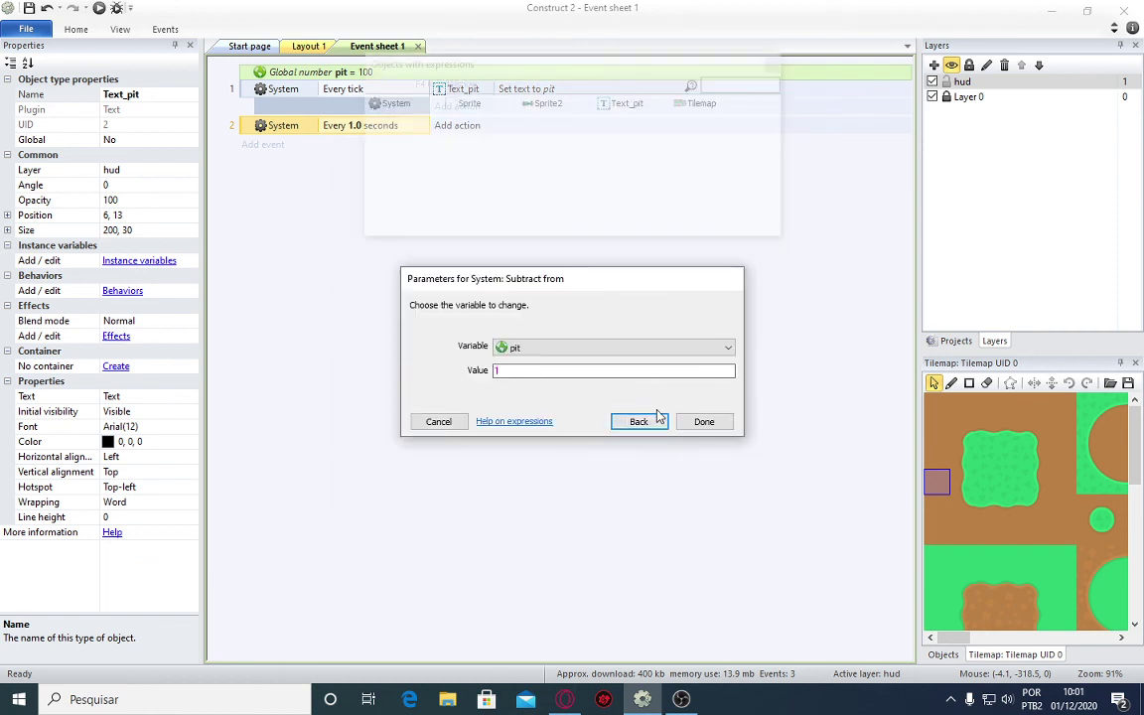
pyautogui.click(693, 421)
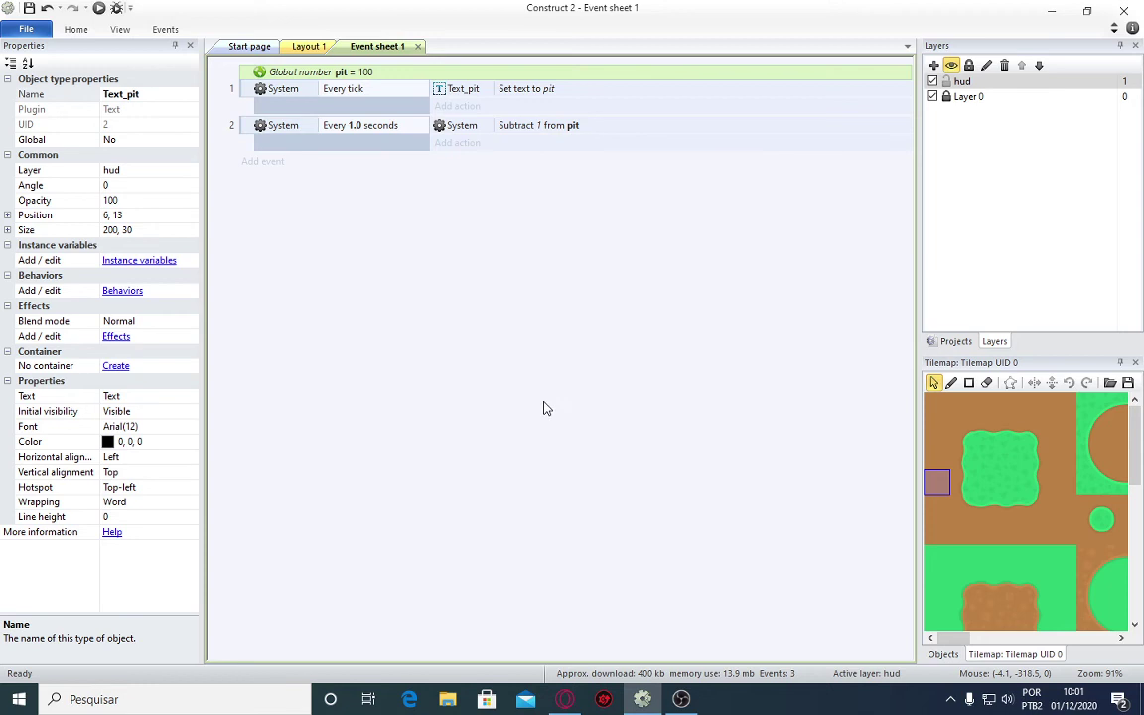
# Look over the track and the pit HUD text in Layout 1, then go back to Event sheet 1.
pyautogui.click(308, 45)
pyautogui.keyDown('ctrl'); pyautogui.scroll(-3, 467, 475); pyautogui.keyUp('ctrl')
pyautogui.keyDown('ctrl'); pyautogui.scroll(-3, 523, 467); pyautogui.keyUp('ctrl')
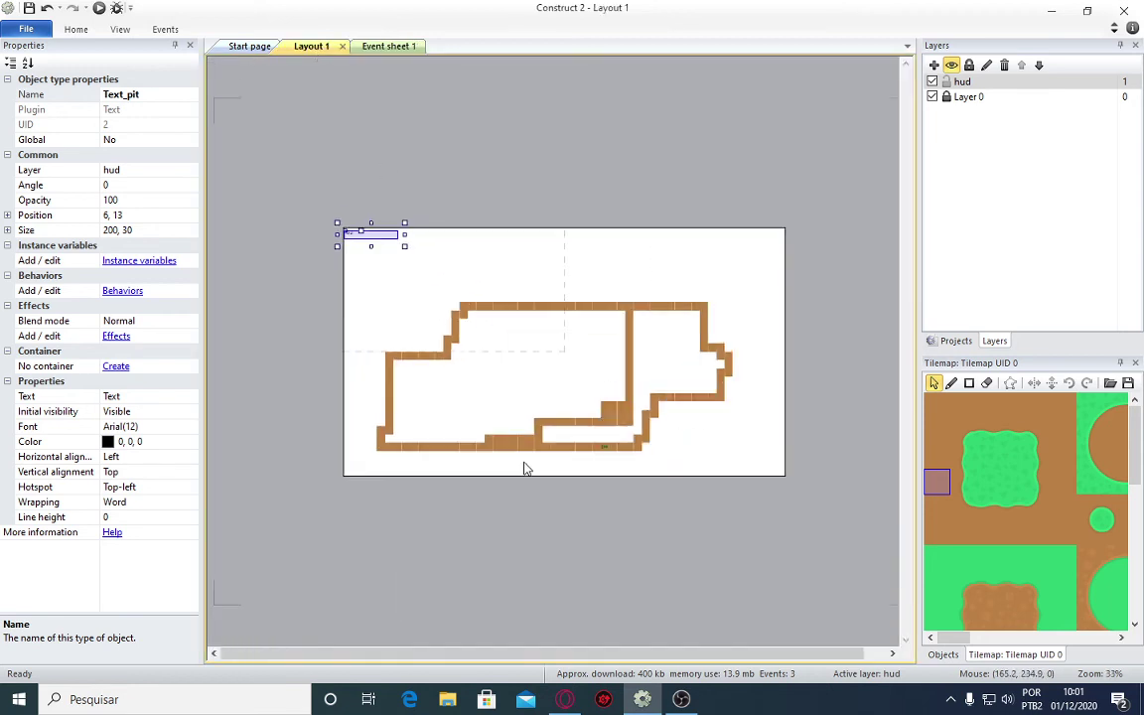
pyautogui.keyDown('ctrl'); pyautogui.scroll(2, 523, 467); pyautogui.keyUp('ctrl')
pyautogui.keyDown('ctrl'); pyautogui.scroll(2, 454, 396); pyautogui.keyUp('ctrl')
pyautogui.moveTo(462, 393); pyautogui.dragTo(573, 399, button='middle')
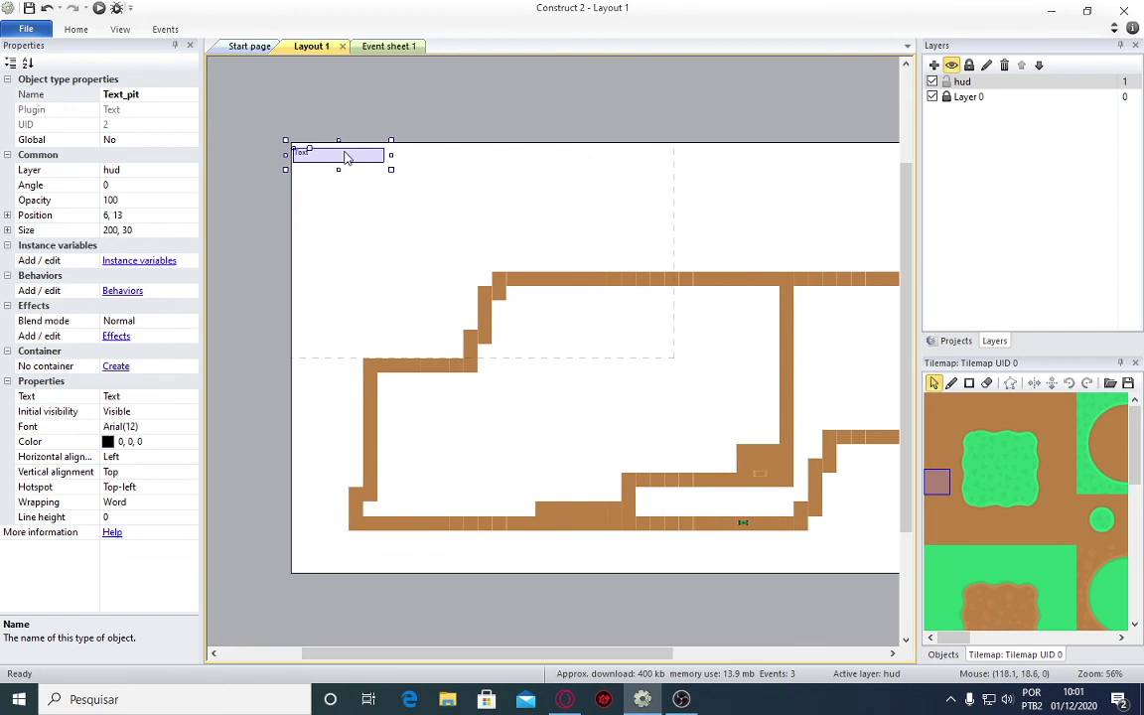
pyautogui.keyDown('ctrl'); pyautogui.scroll(-2, 346, 157); pyautogui.keyUp('ctrl')
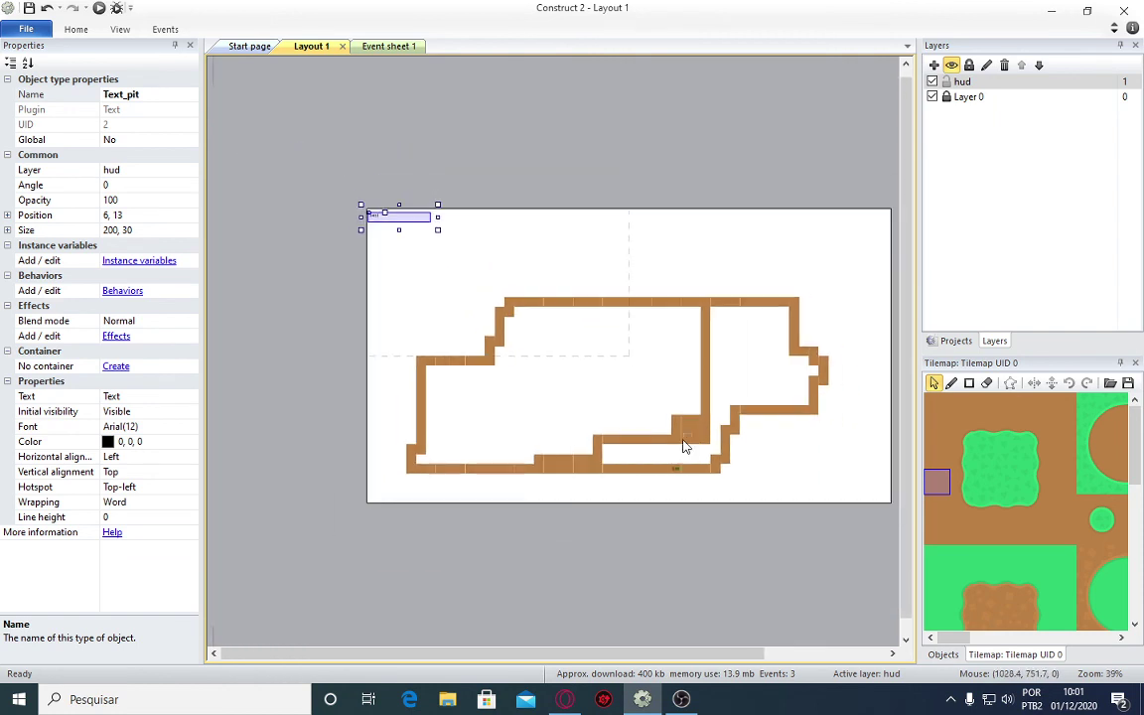
pyautogui.click(385, 50)
# Add a new event with the System condition pit = 50.
pyautogui.click(263, 162)
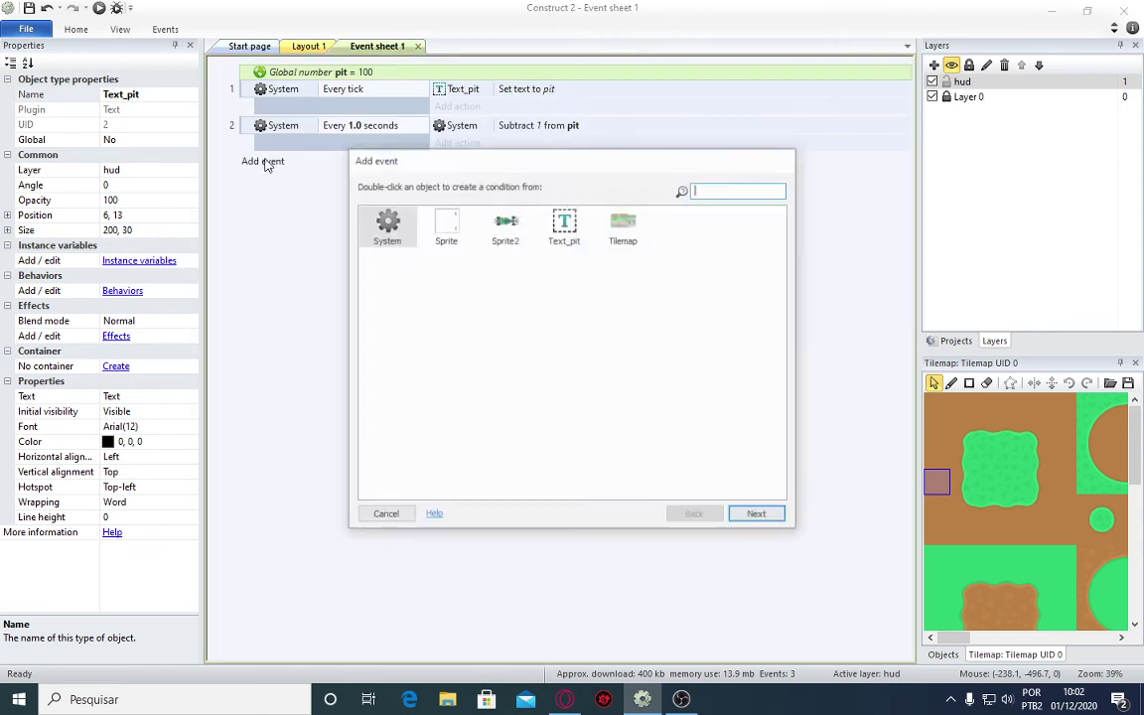
pyautogui.doubleClick(381, 238)
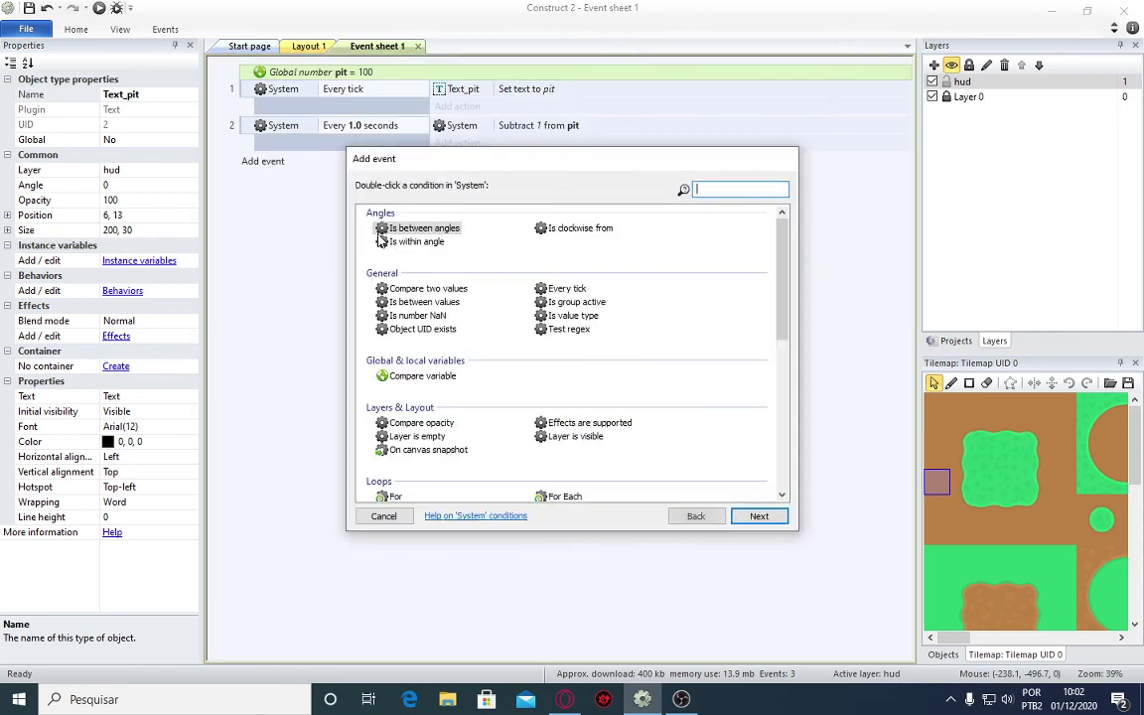
pyautogui.doubleClick(385, 375)
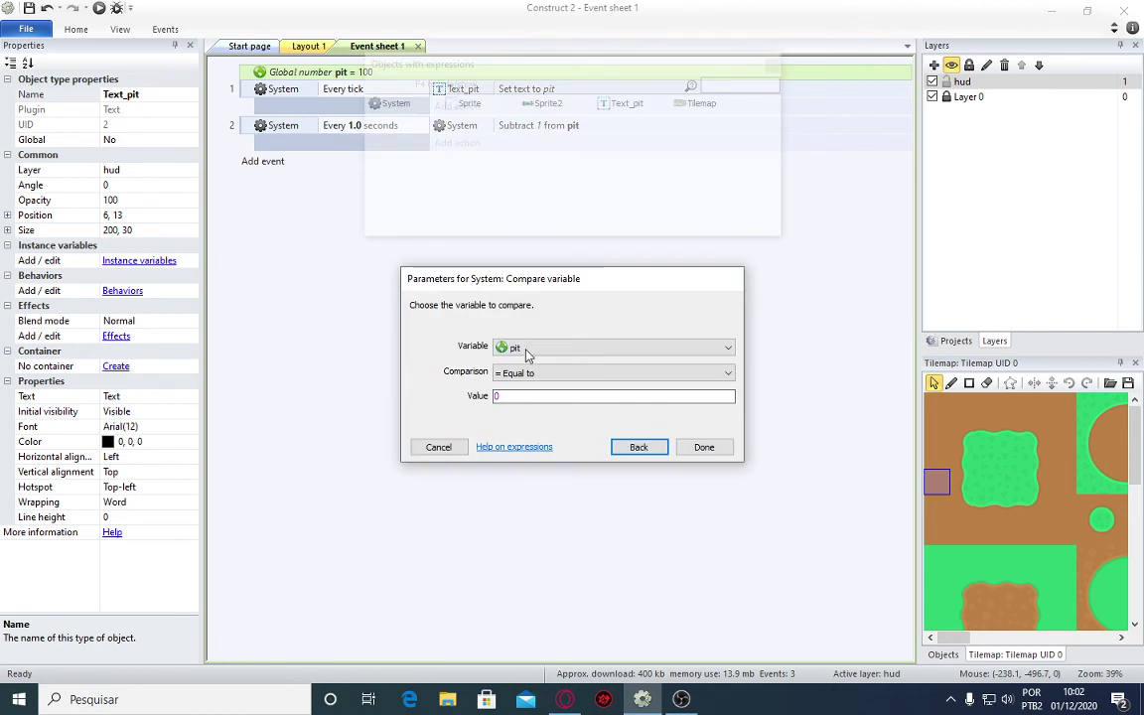
pyautogui.click(547, 394)
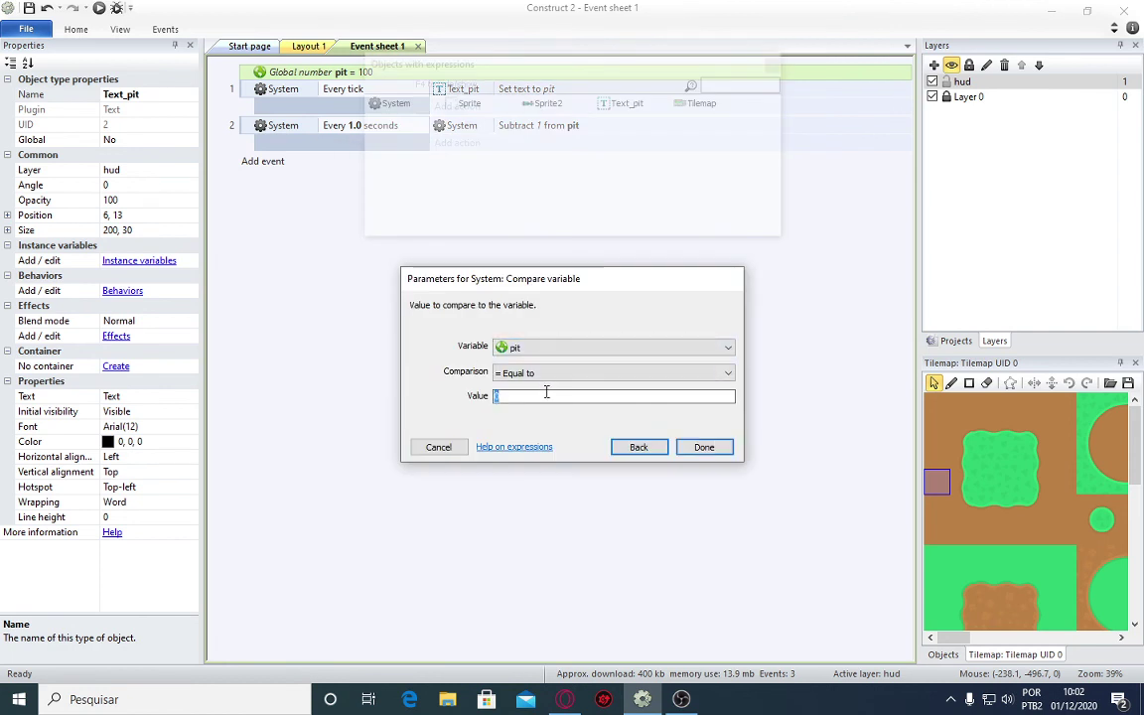
pyautogui.write('50')
pyautogui.press('Return')
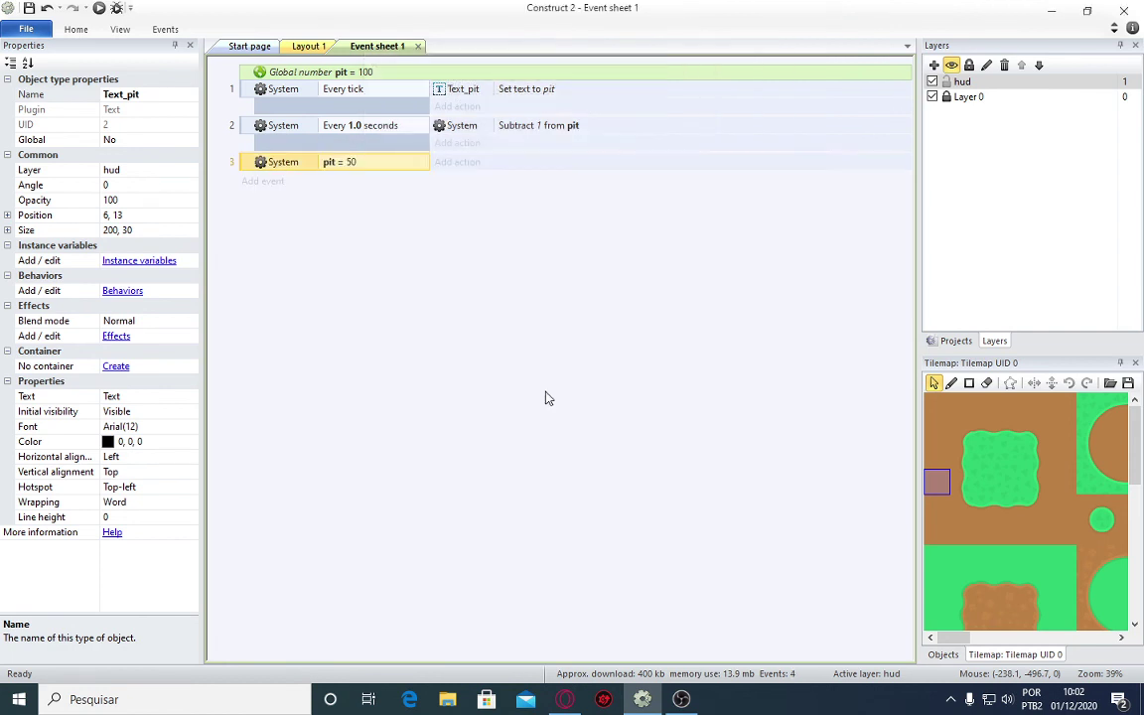
# Give that event an action setting Sprite2's Car maximum speed to 100.
pyautogui.click(473, 171)
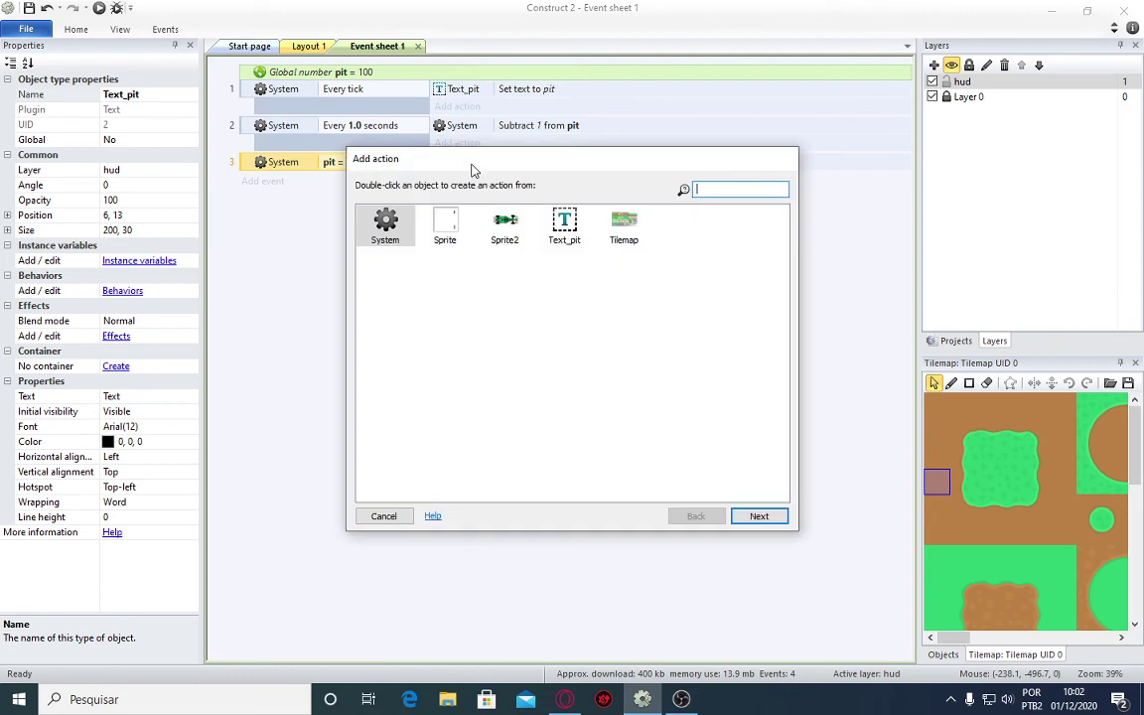
pyautogui.doubleClick(502, 231)
pyautogui.scroll(-5, 500, 231)
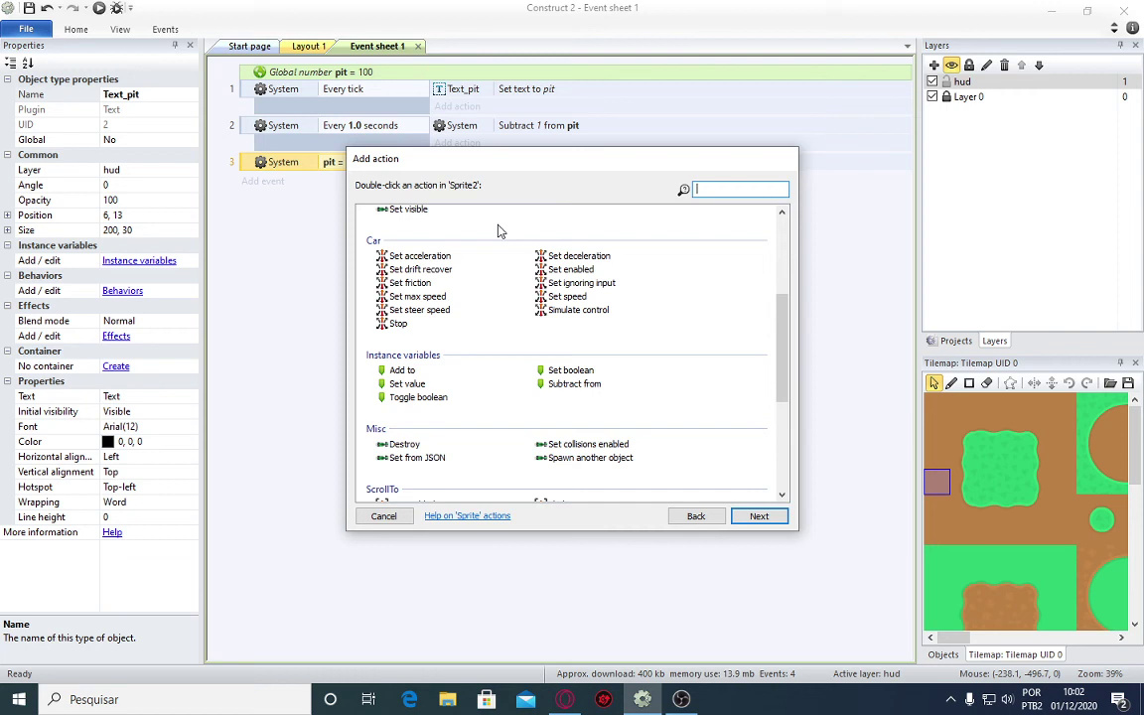
pyautogui.click(444, 297)
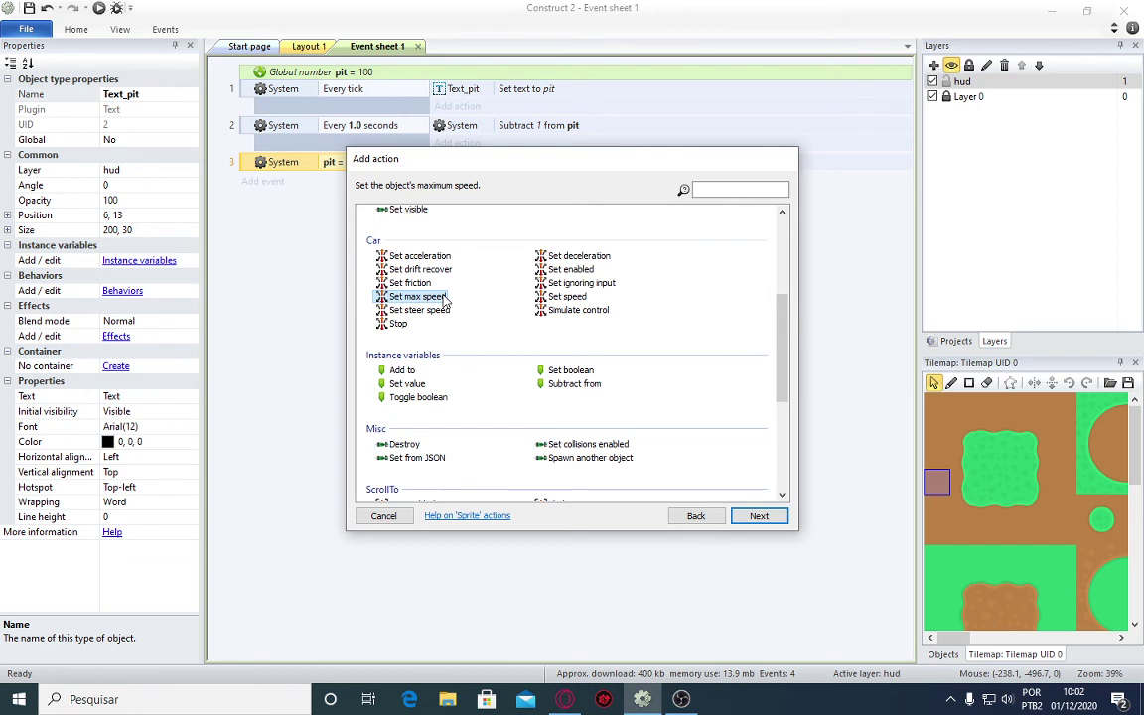
pyautogui.doubleClick(444, 297)
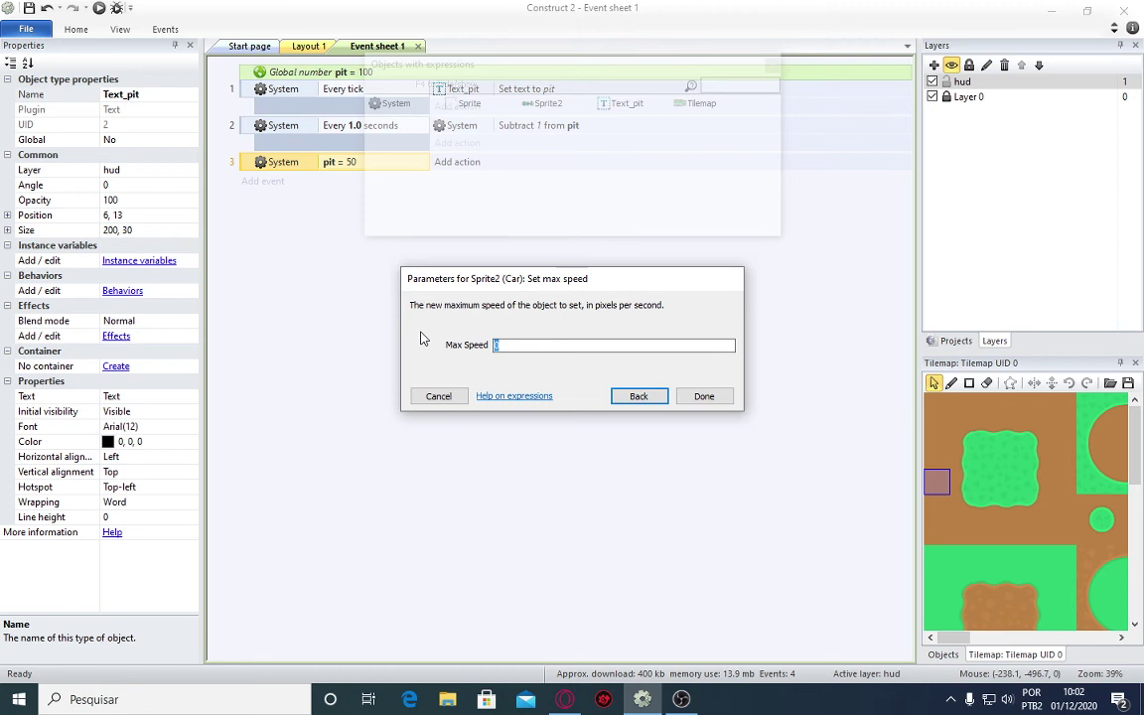
pyautogui.write('100')
pyautogui.press('Return')
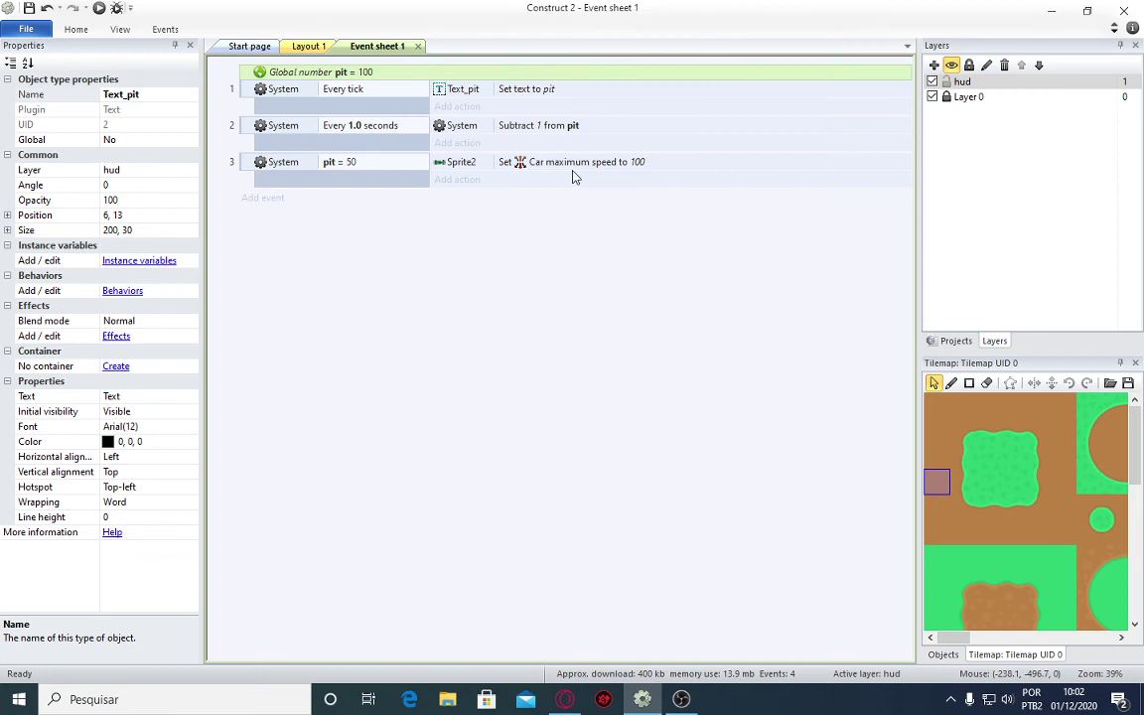
# Create a new event with the condition Sprite2 is overlapping Sprite.
pyautogui.click(250, 200)
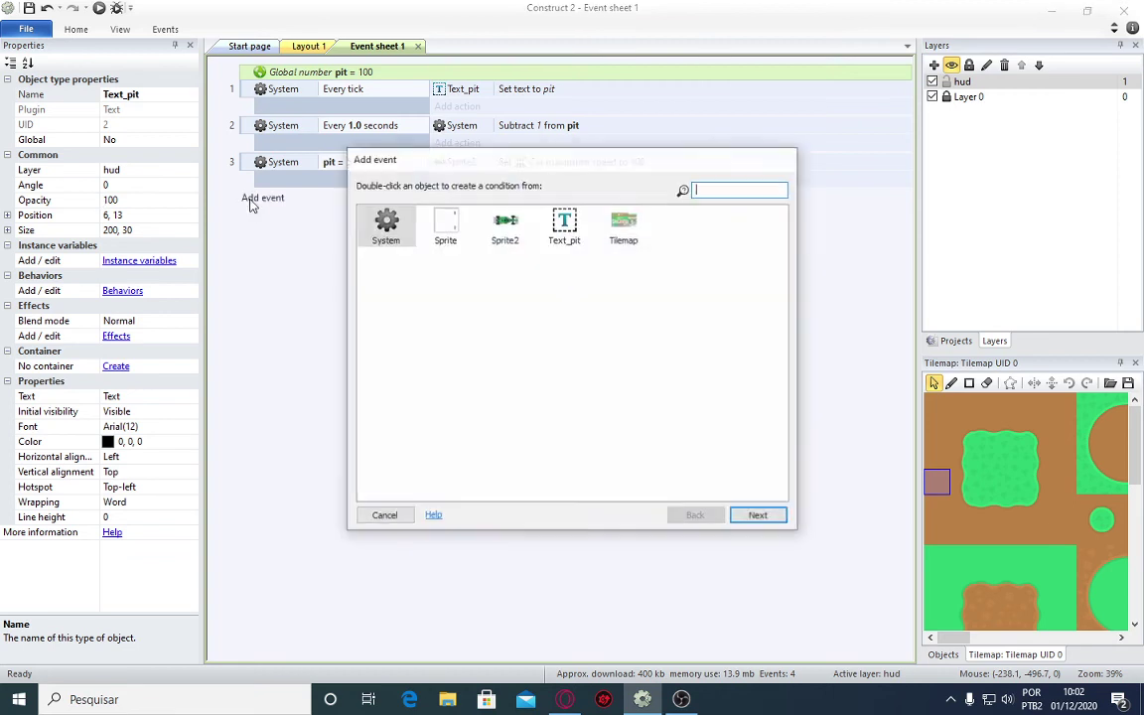
pyautogui.doubleClick(512, 224)
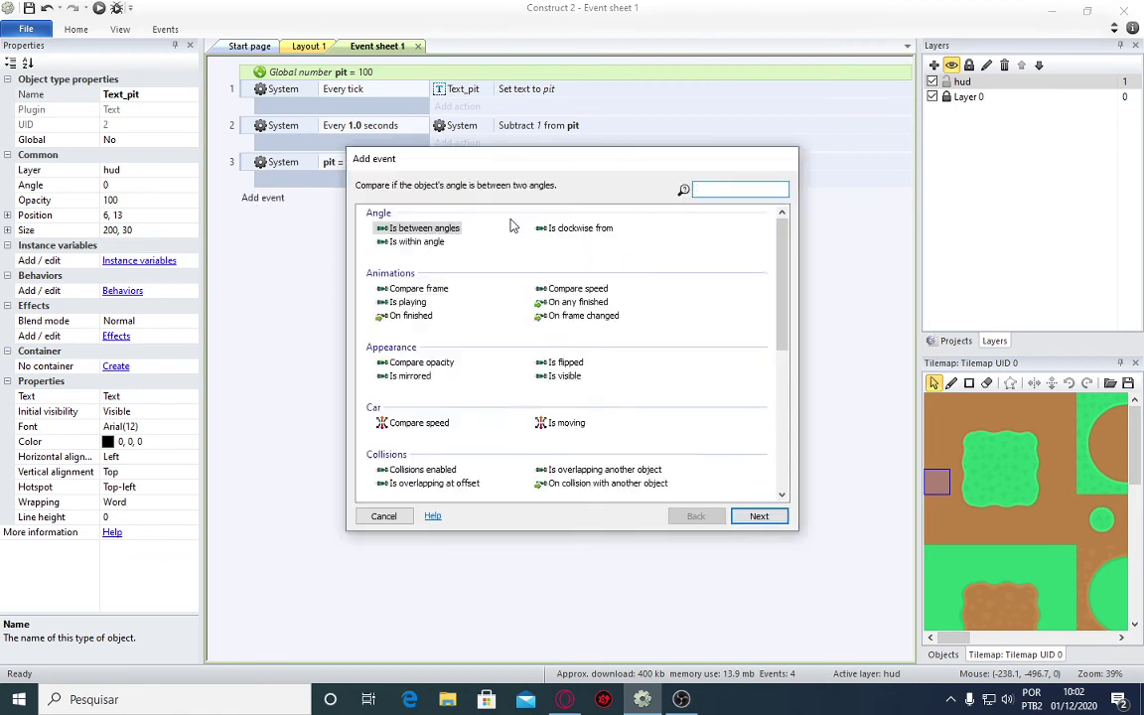
pyautogui.scroll(-3, 532, 348)
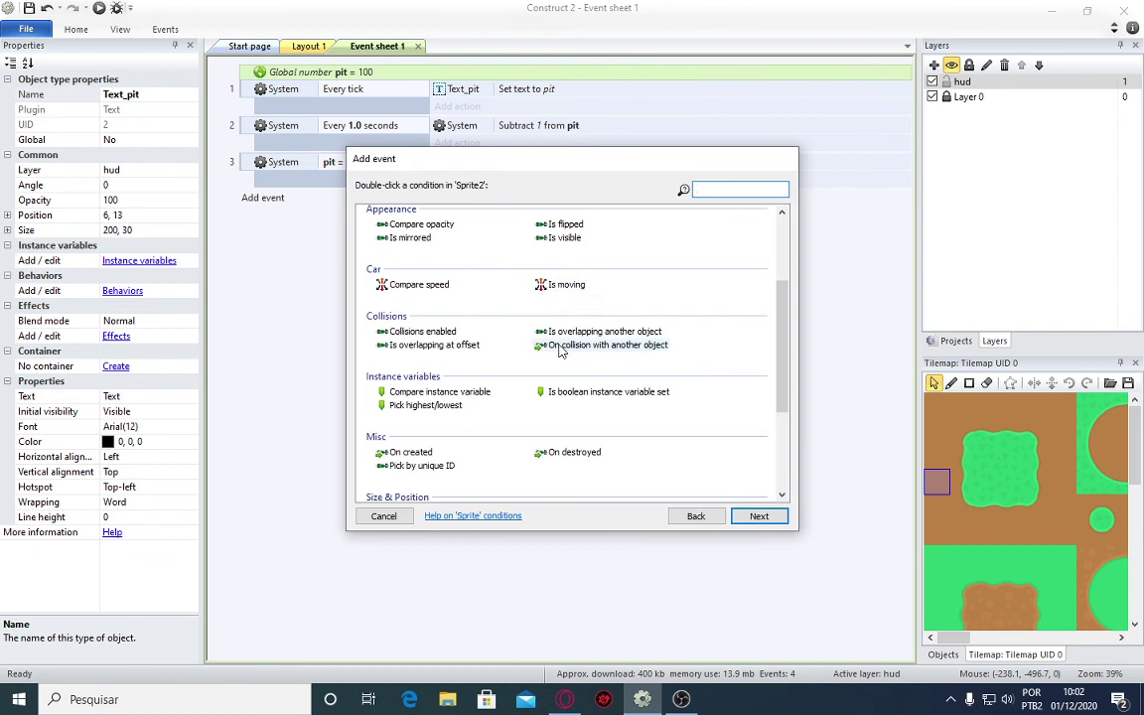
pyautogui.doubleClick(568, 332)
pyautogui.click(567, 346)
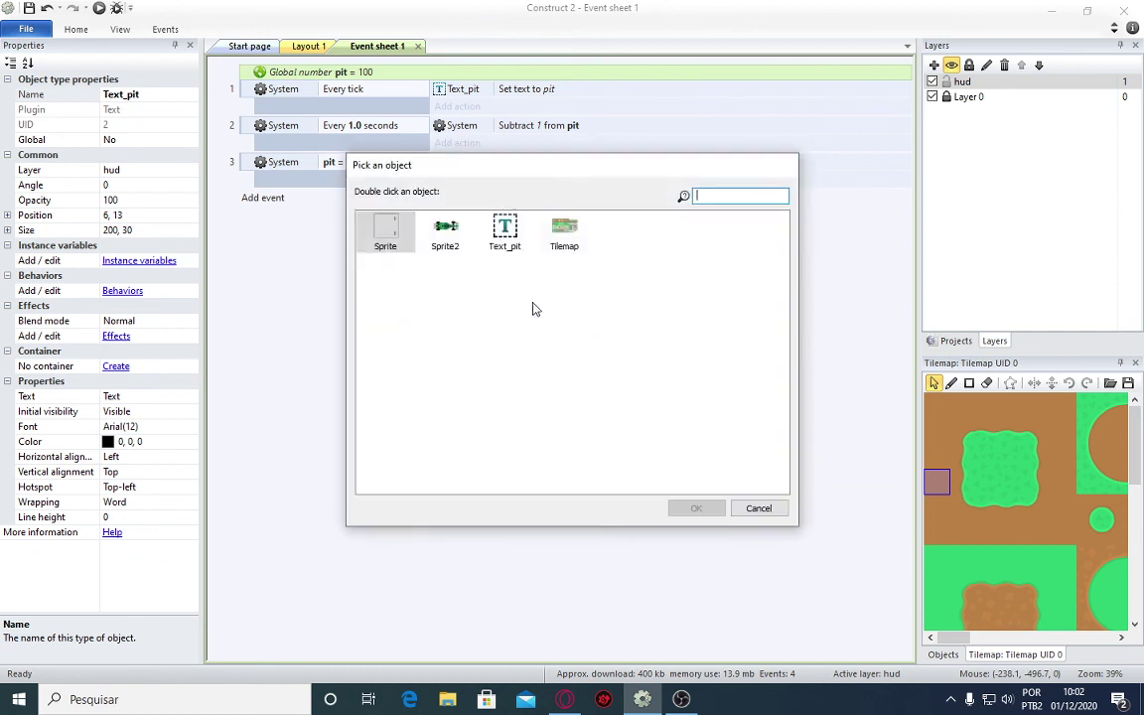
pyautogui.doubleClick(384, 226)
pyautogui.click(690, 419)
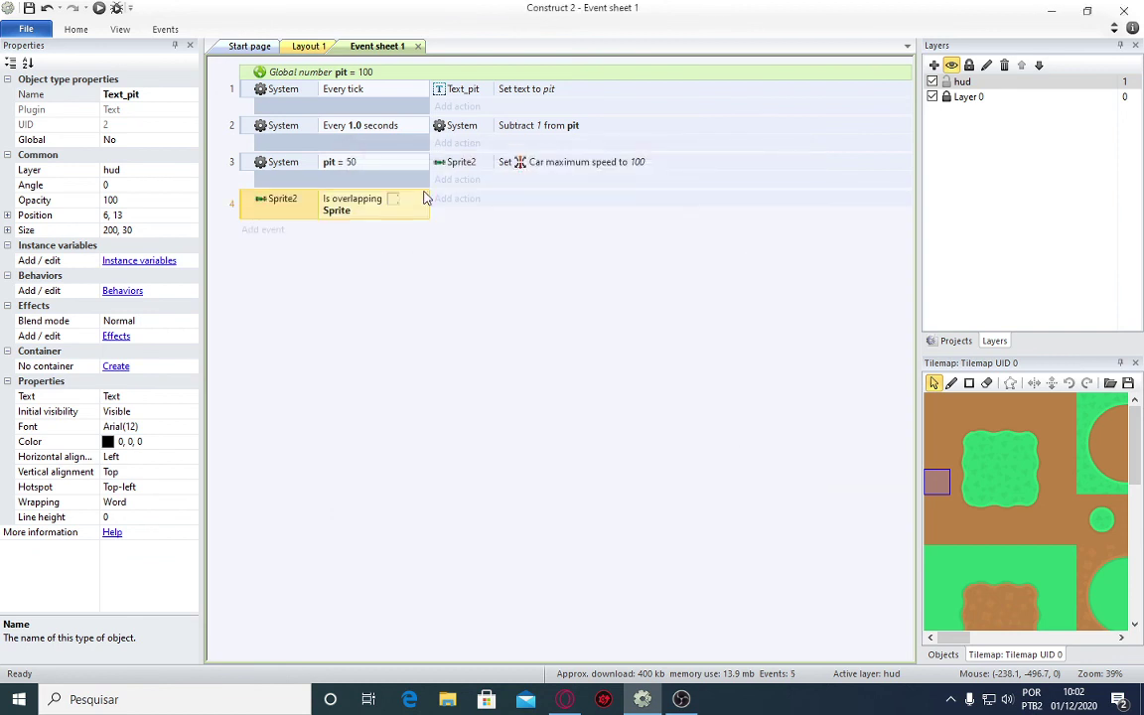
# Add a System action to the overlap event that adds 1 to pit.
pyautogui.click(474, 201)
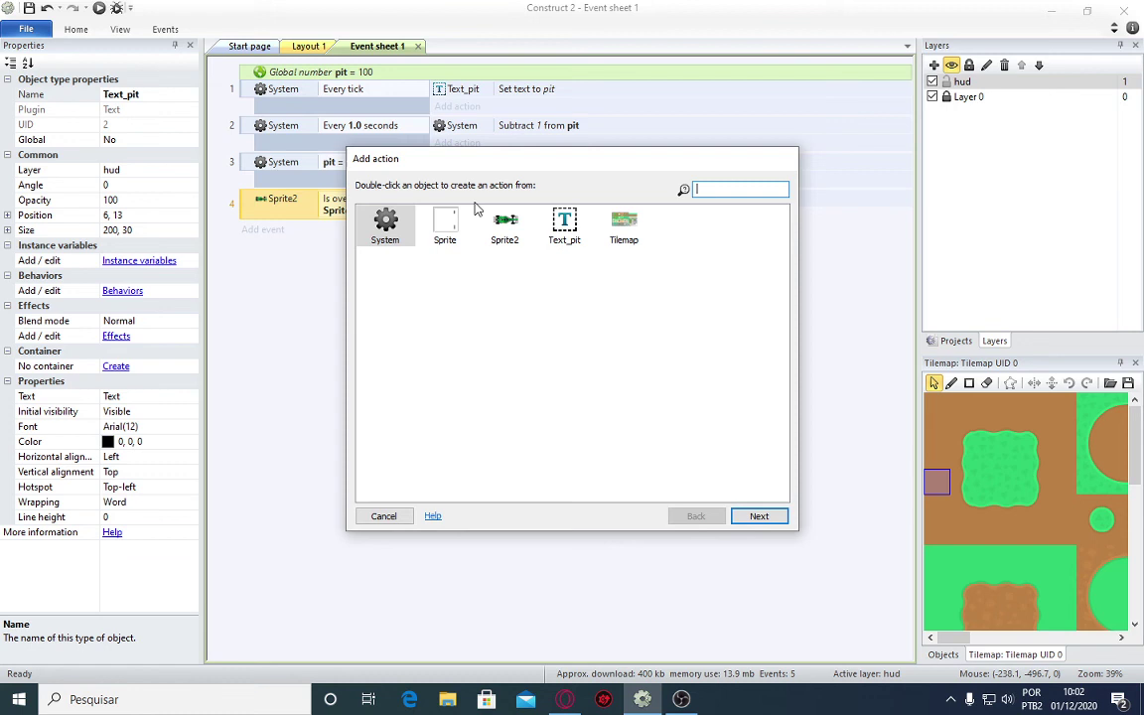
pyautogui.doubleClick(400, 227)
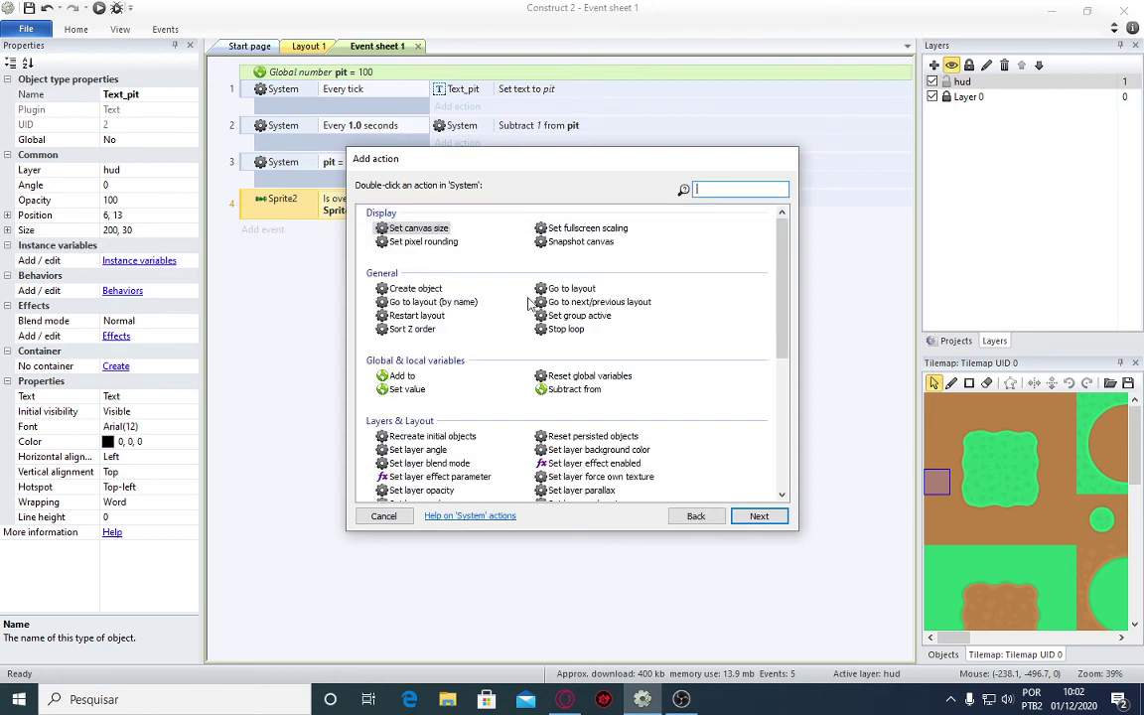
pyautogui.scroll(-3, 412, 310)
pyautogui.doubleClick(401, 307)
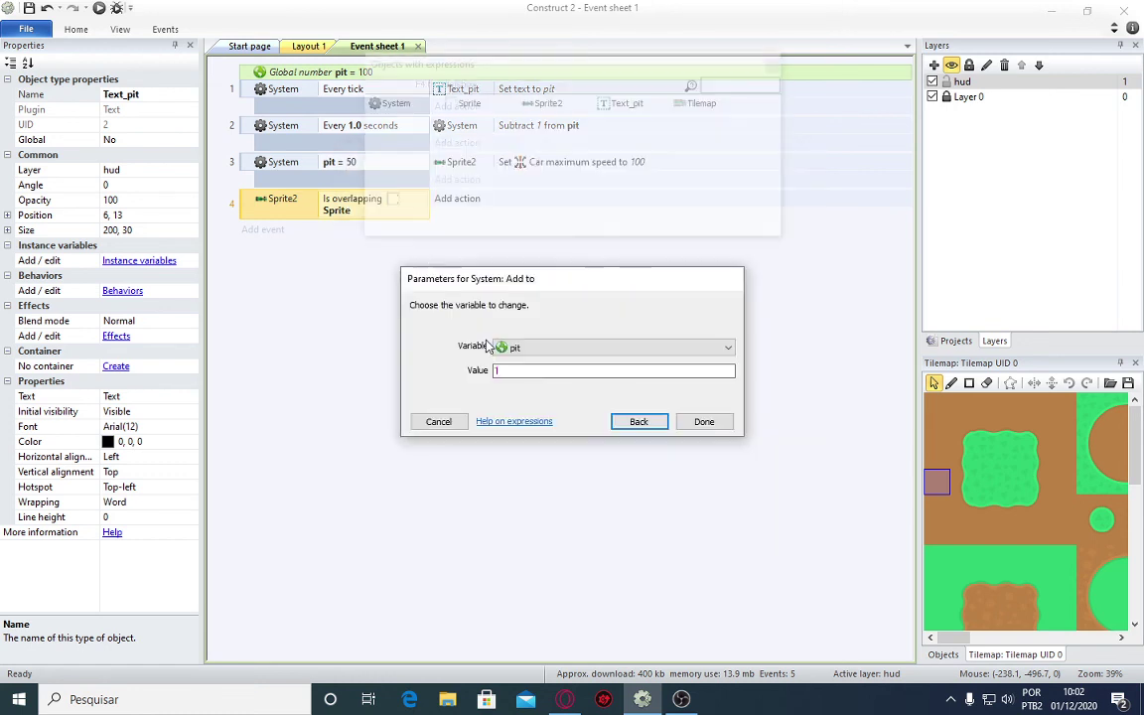
pyautogui.click(703, 421)
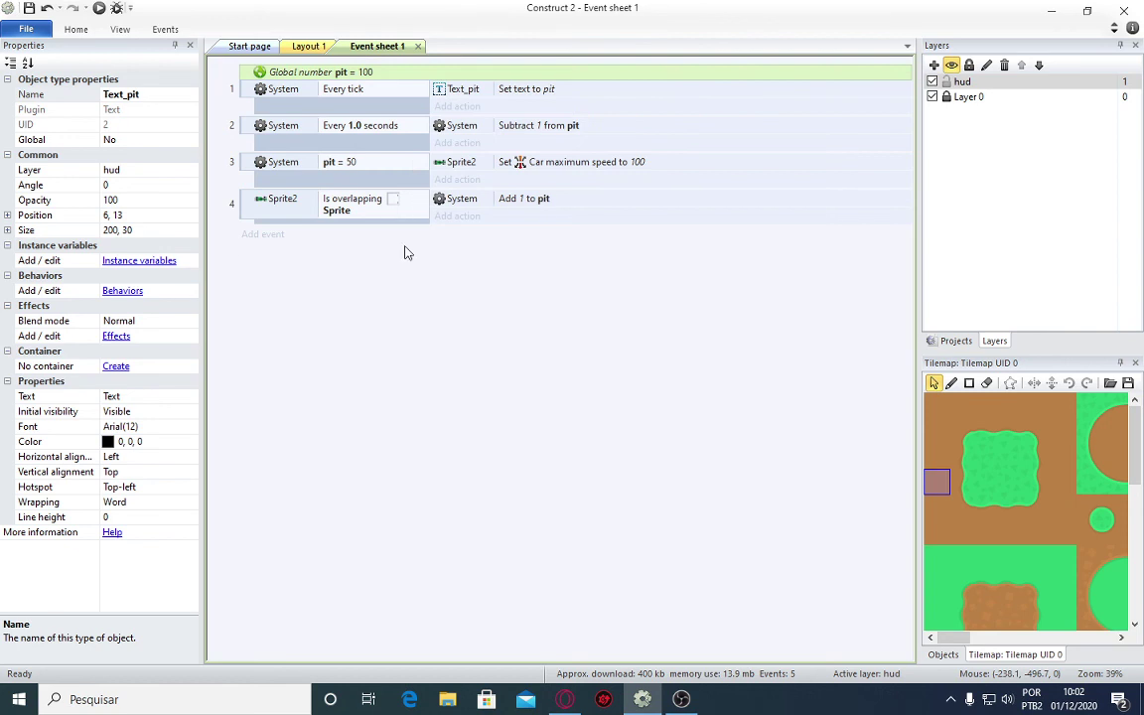
# Duplicate the pit = 50 event and change the copy's comparison to pit = 100.
pyautogui.click(246, 166)
pyautogui.hotkey('ctrl', 'c')
pyautogui.hotkey('ctrl', 'v')
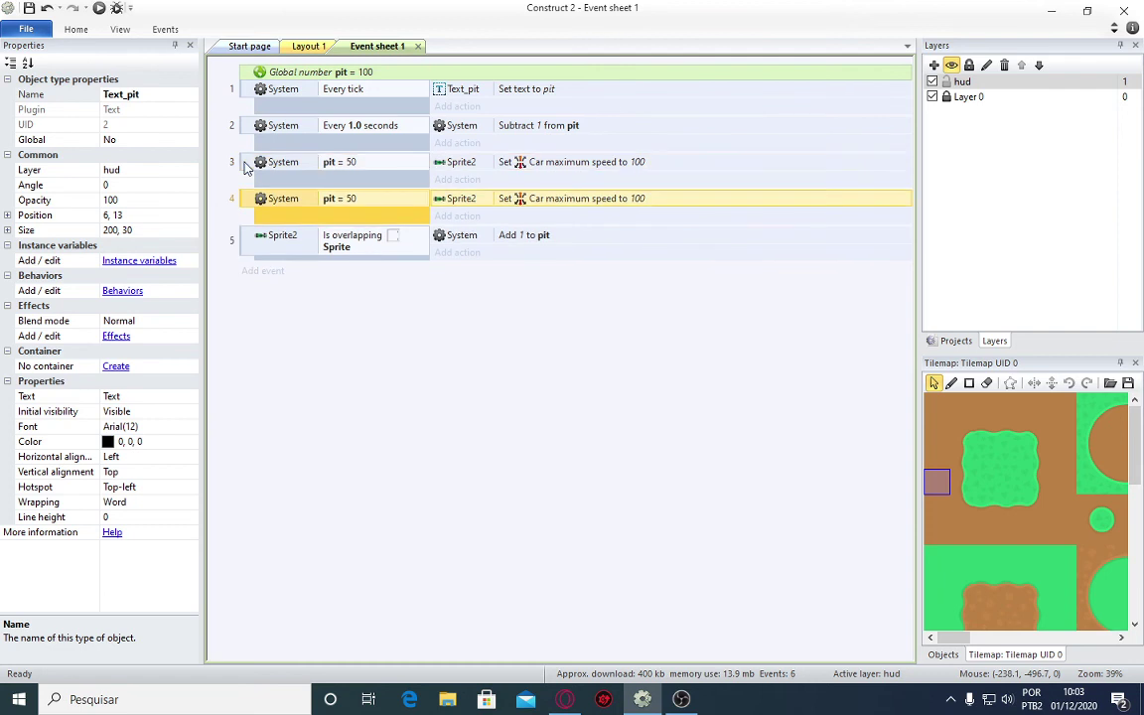
pyautogui.doubleClick(392, 206)
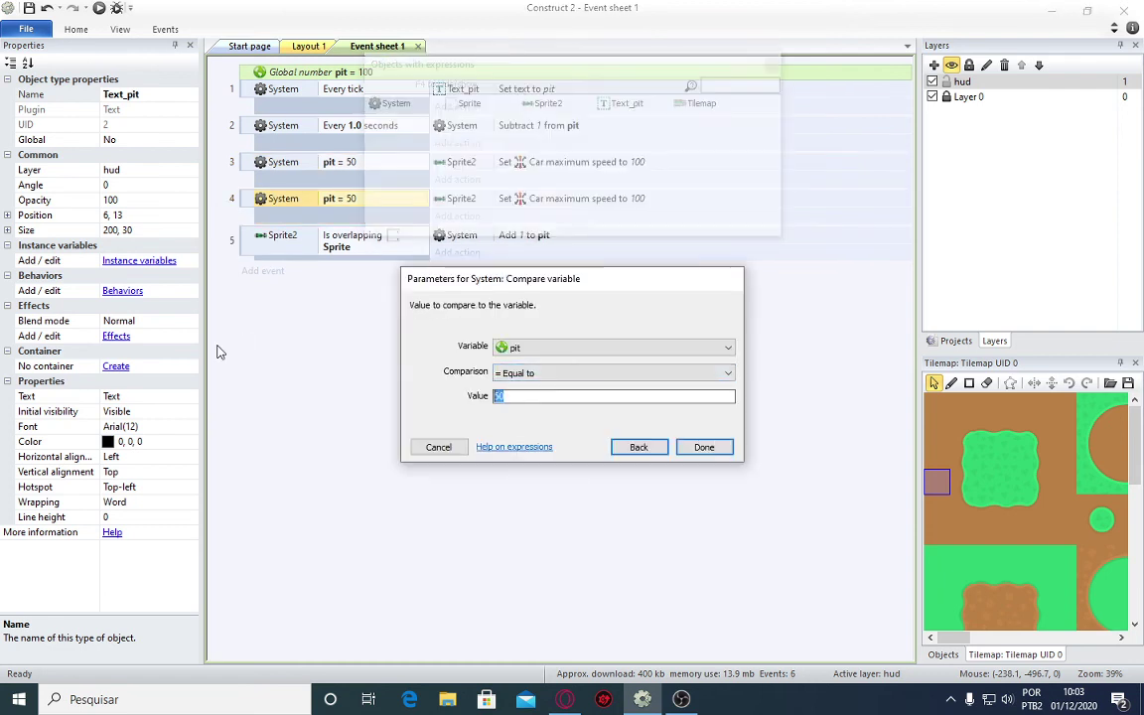
pyautogui.write('00')
pyautogui.press('Return')
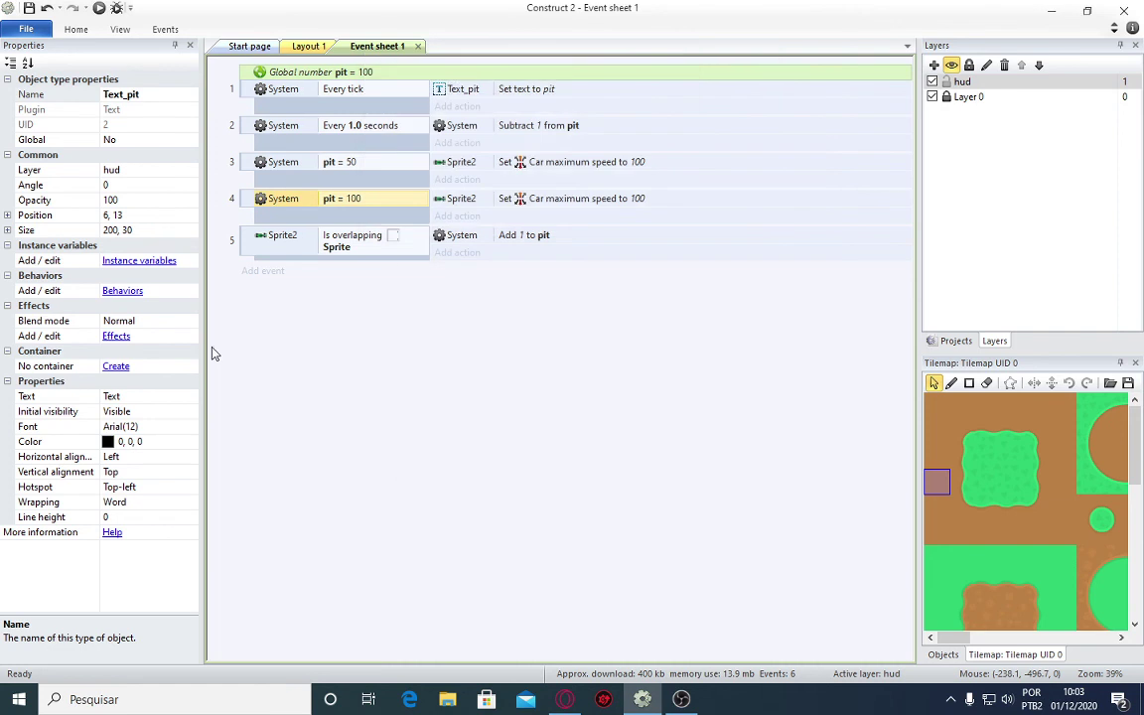
# Change the duplicated event's Car maximum speed to 120.
pyautogui.click(536, 201)
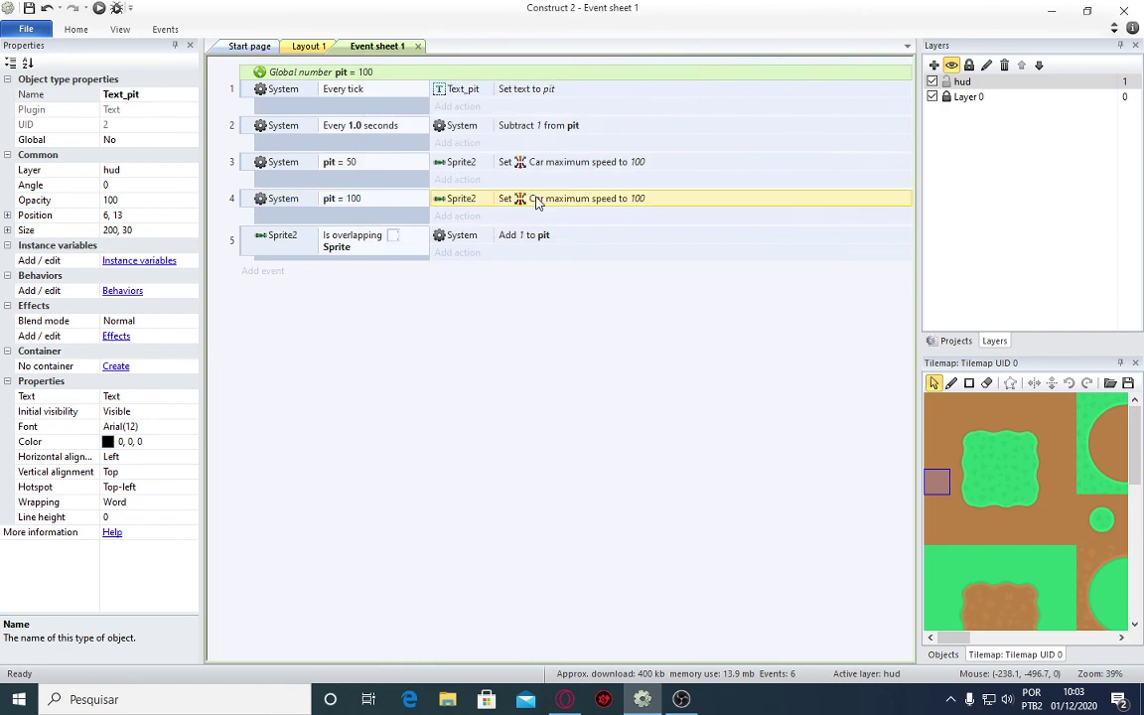
pyautogui.doubleClick(537, 201)
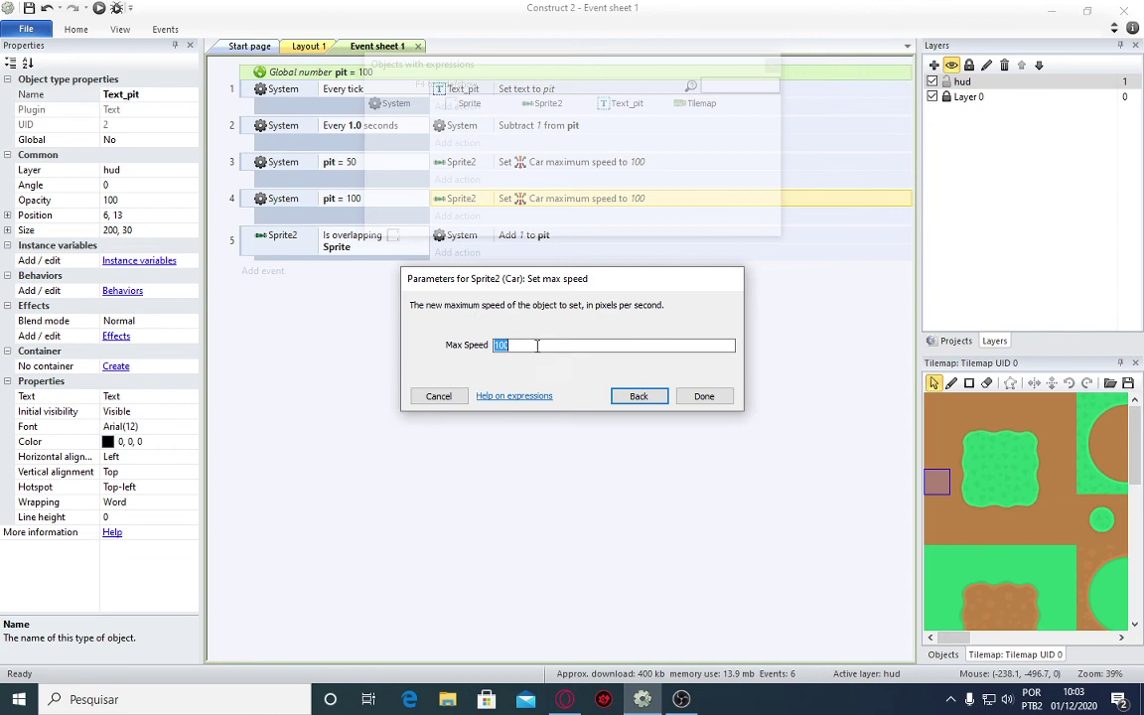
pyautogui.write('120')
pyautogui.press('Return')
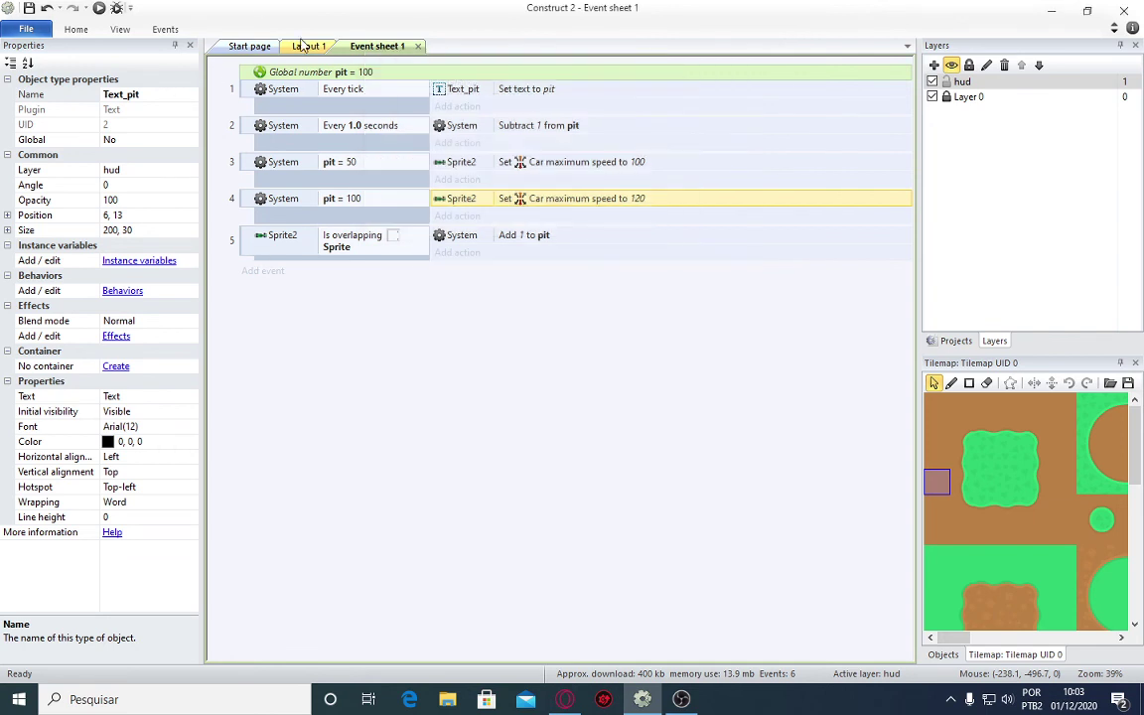
pyautogui.click(238, 48)
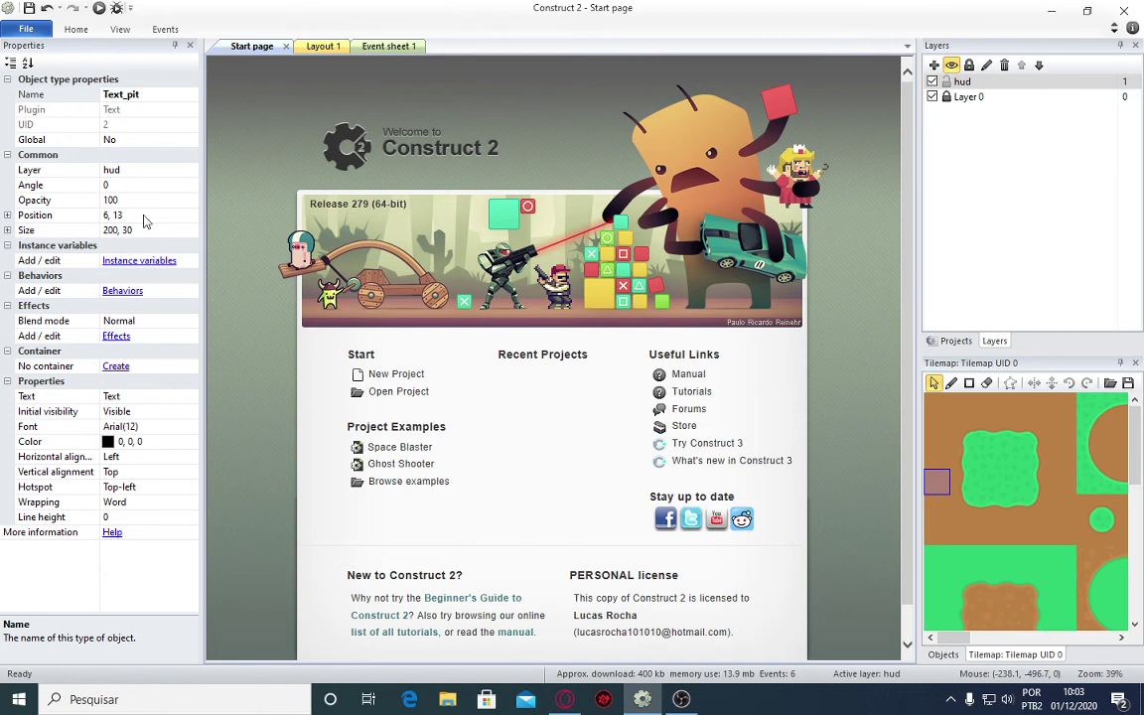
# Close the Start page, unlock Layer 0 in Layout 1, and select the car to review its speed settings.
pyautogui.click(287, 47)
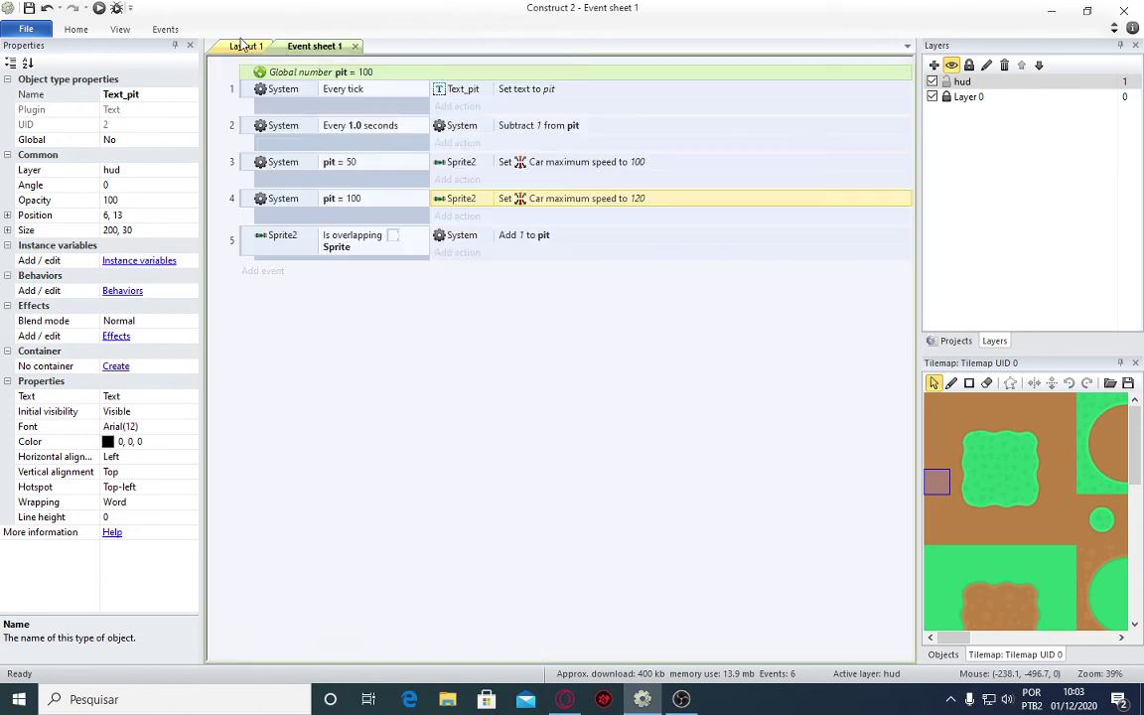
pyautogui.click(249, 46)
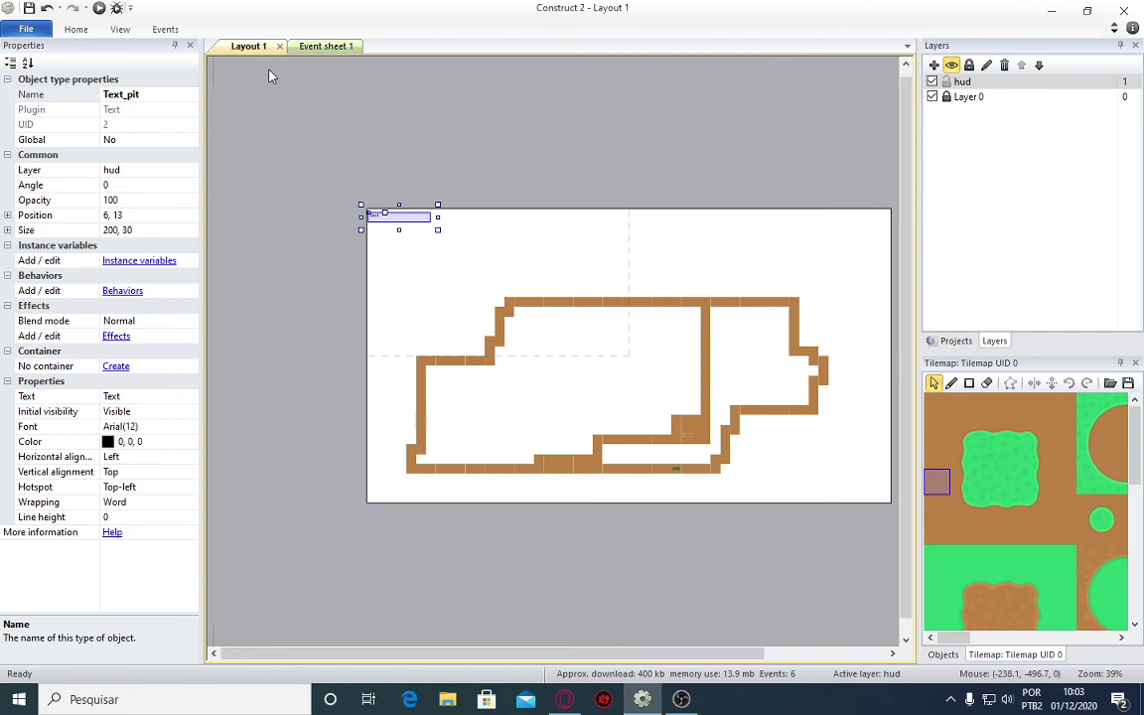
pyautogui.click(674, 476)
pyautogui.keyDown('ctrl'); pyautogui.scroll(4, 695, 527); pyautogui.keyUp('ctrl')
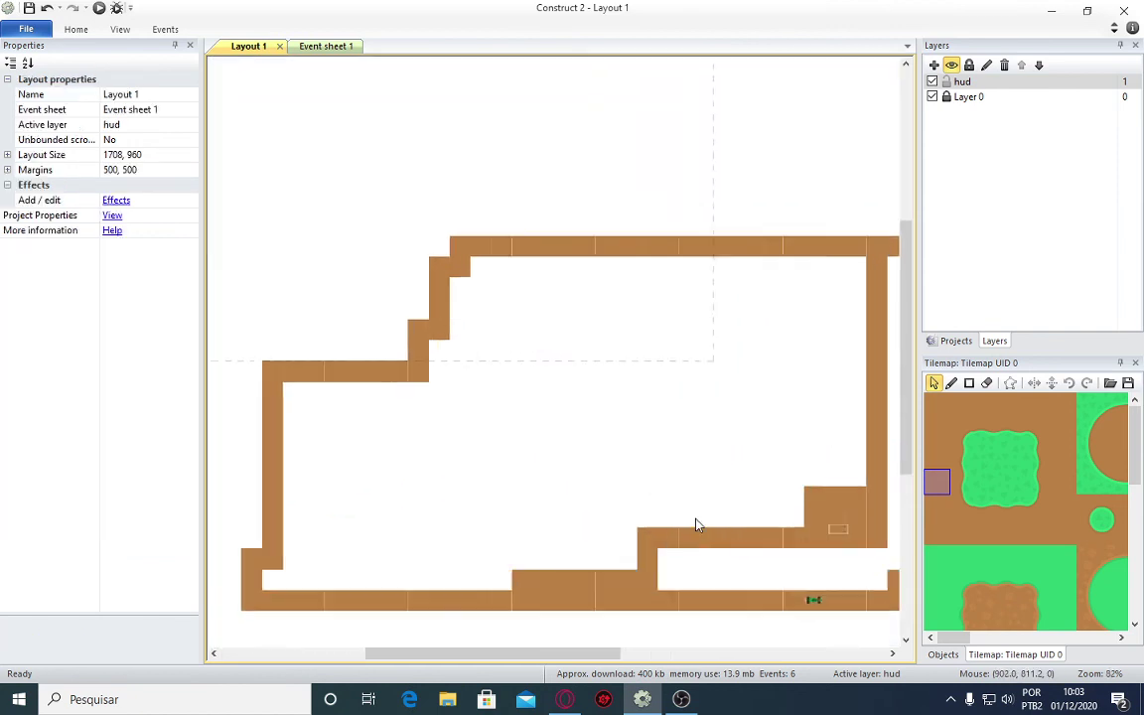
pyautogui.moveTo(695, 525); pyautogui.dragTo(483, 183, button='middle')
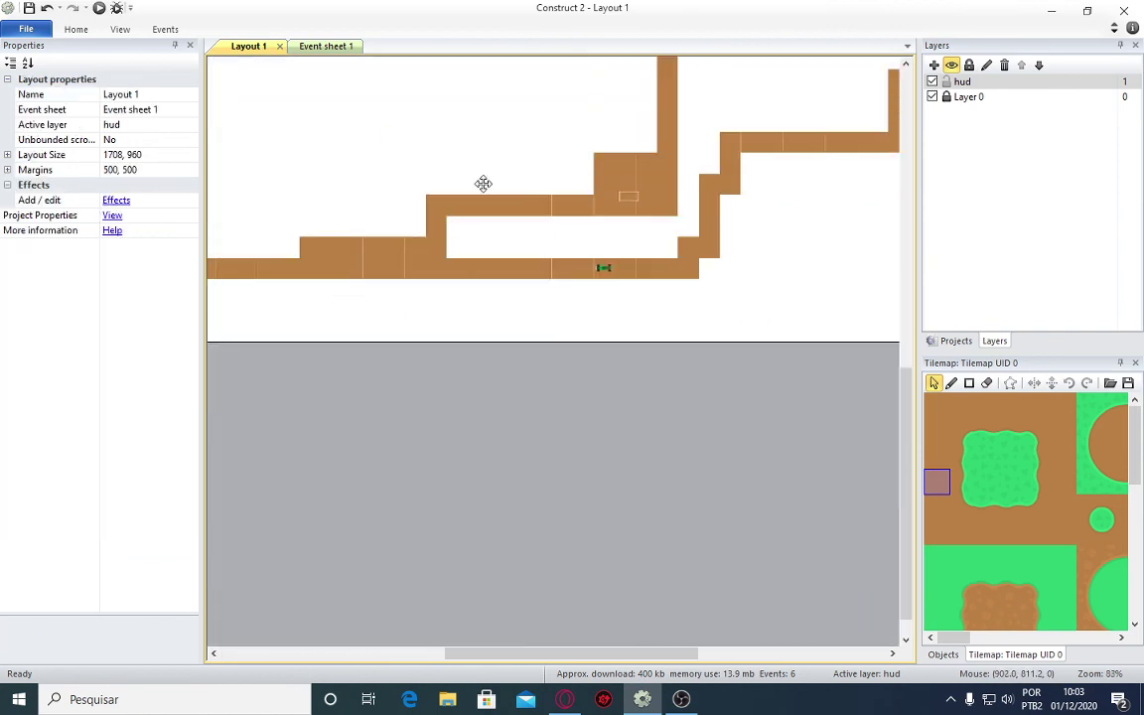
pyautogui.click(948, 99)
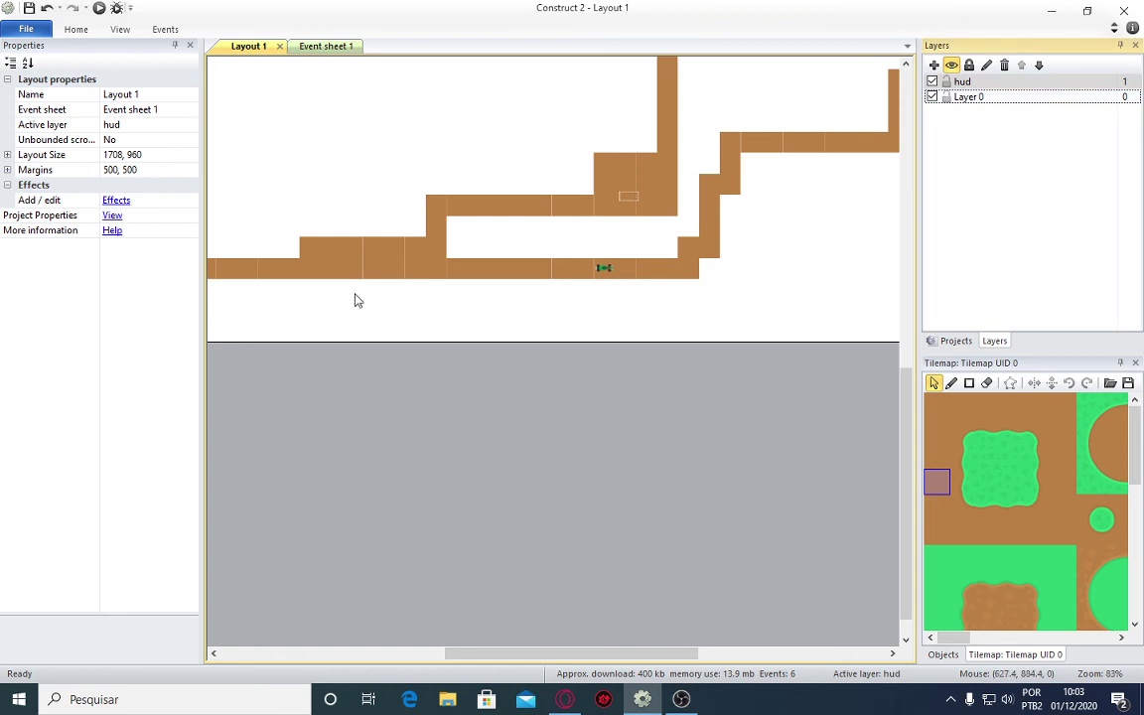
pyautogui.click(606, 271)
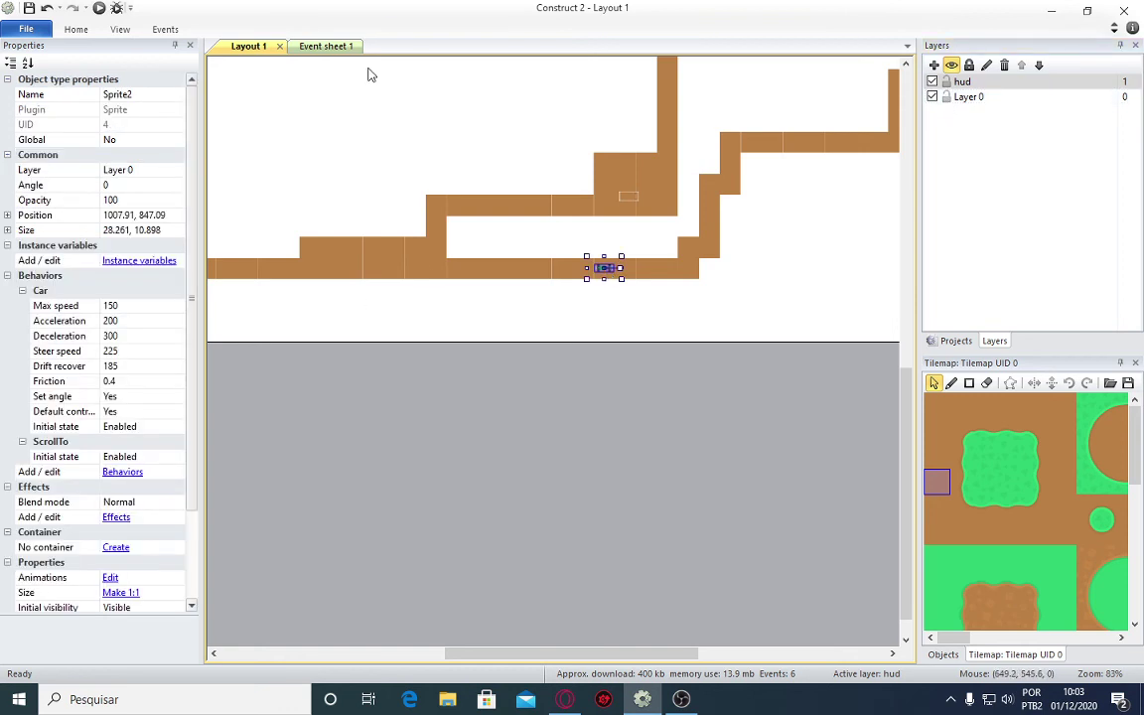
pyautogui.click(328, 47)
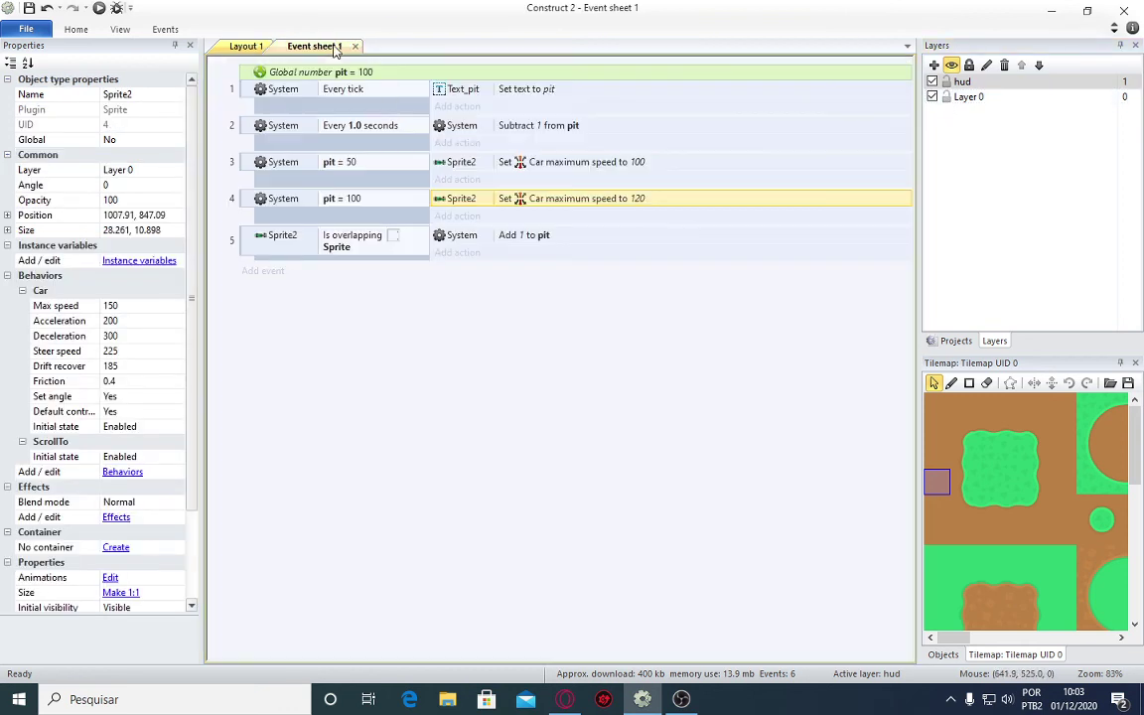
# Set the pit = 100 event's max speed to 150 and the overlap event to add 10 to pit.
pyautogui.doubleClick(628, 203)
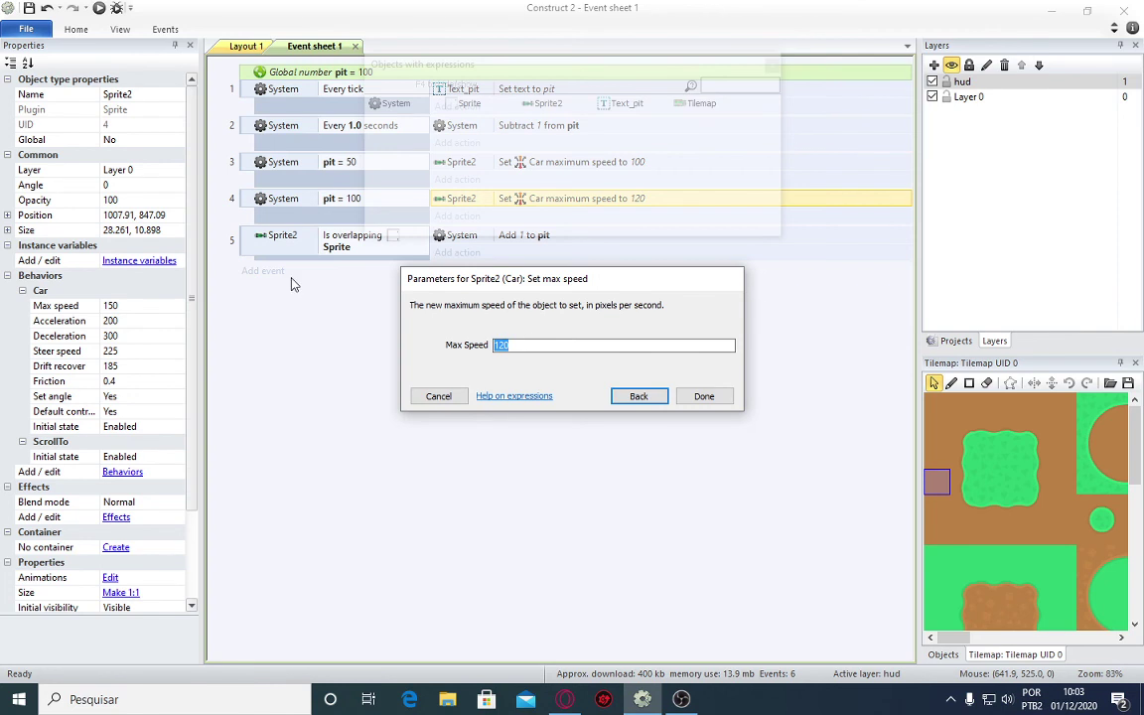
pyautogui.write('150')
pyautogui.press('Return')
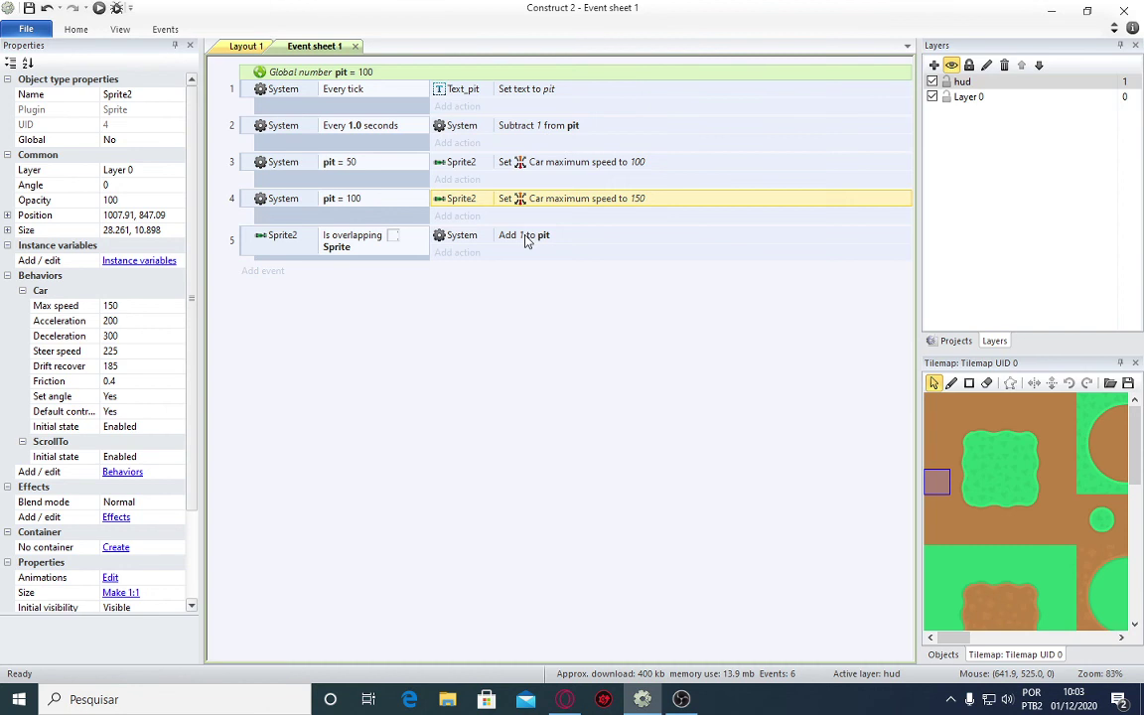
pyautogui.doubleClick(527, 241)
pyautogui.write('10')
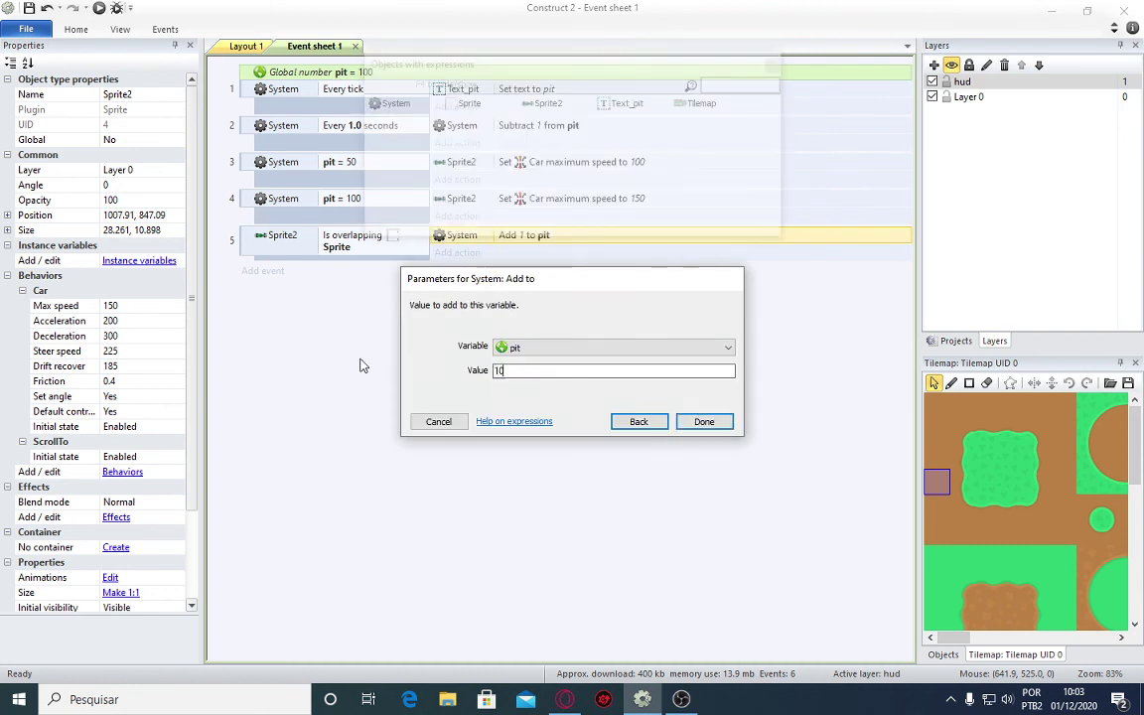
pyautogui.press('Return')
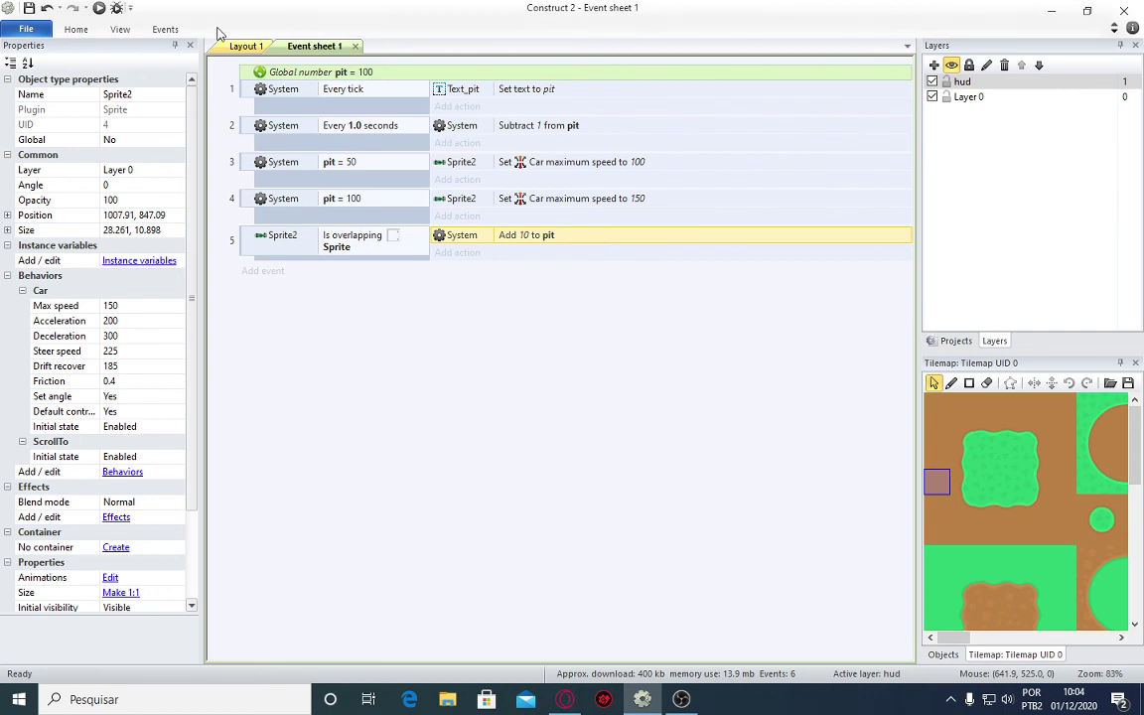
# Give Text_pit a bold Arial size 28 font and run a preview of the layout.
pyautogui.click(244, 46)
pyautogui.keyDown('ctrl'); pyautogui.scroll(-3, 407, 288); pyautogui.keyUp('ctrl')
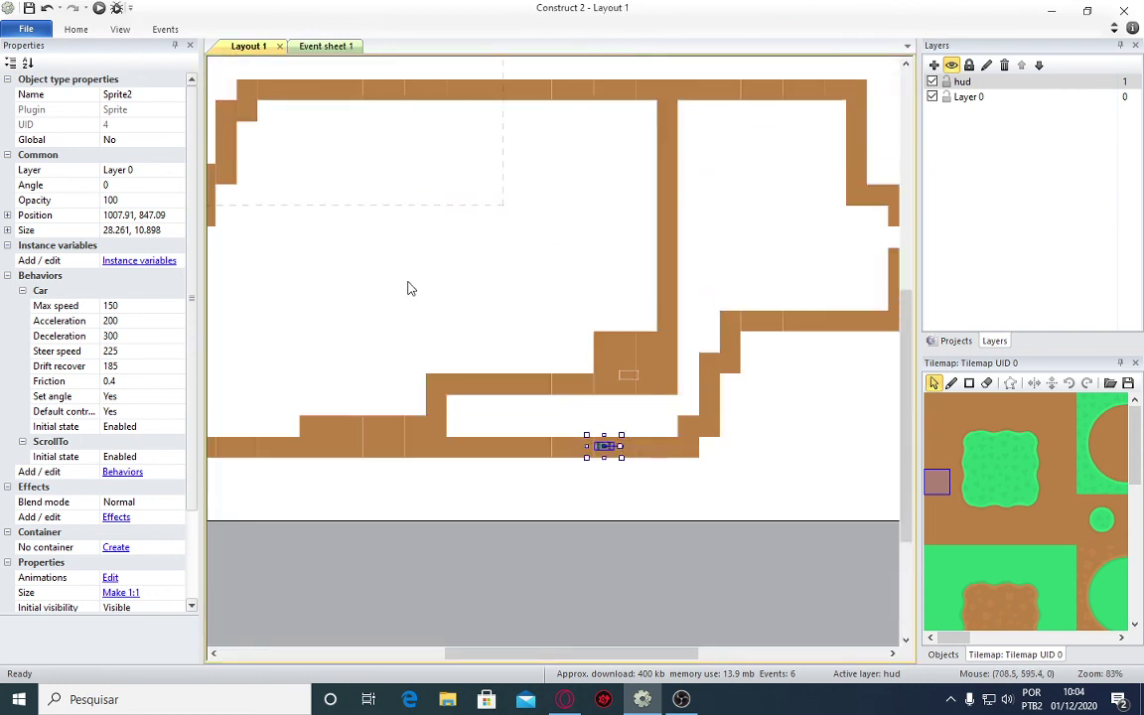
pyautogui.keyDown('ctrl'); pyautogui.scroll(-3, 408, 284); pyautogui.keyUp('ctrl')
pyautogui.keyDown('ctrl'); pyautogui.scroll(-3, 409, 281); pyautogui.keyUp('ctrl')
pyautogui.keyDown('ctrl'); pyautogui.scroll(-2, 397, 268); pyautogui.keyUp('ctrl')
pyautogui.keyDown('ctrl'); pyautogui.scroll(2, 340, 253); pyautogui.keyUp('ctrl')
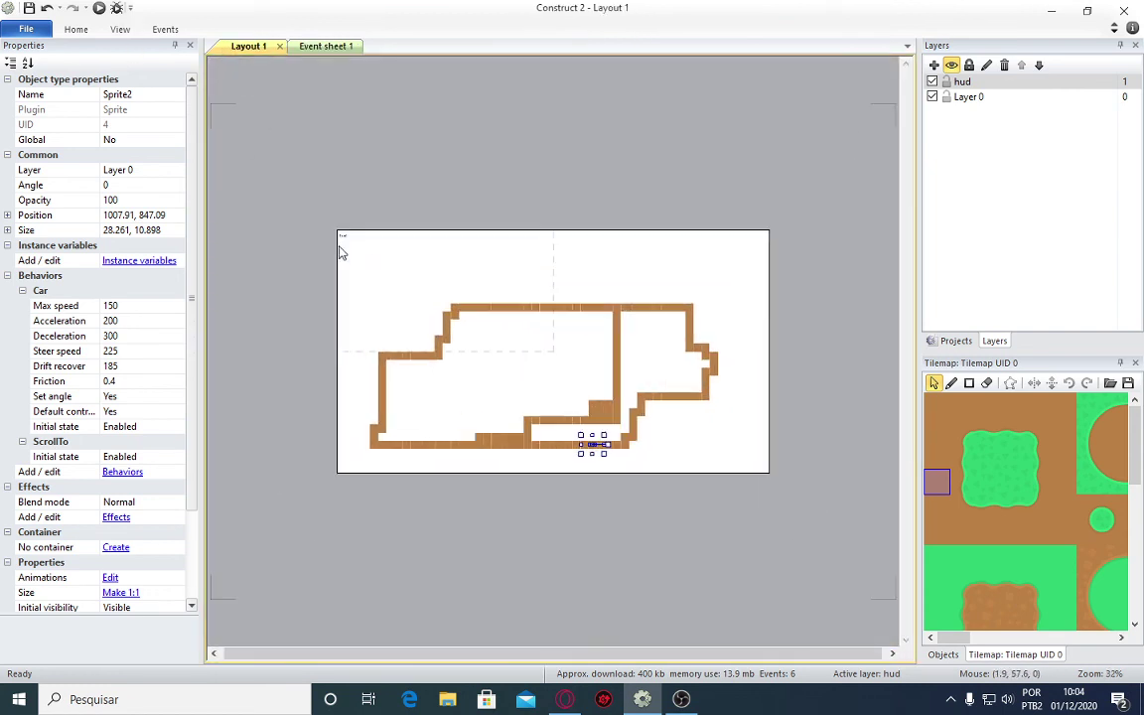
pyautogui.click(348, 241)
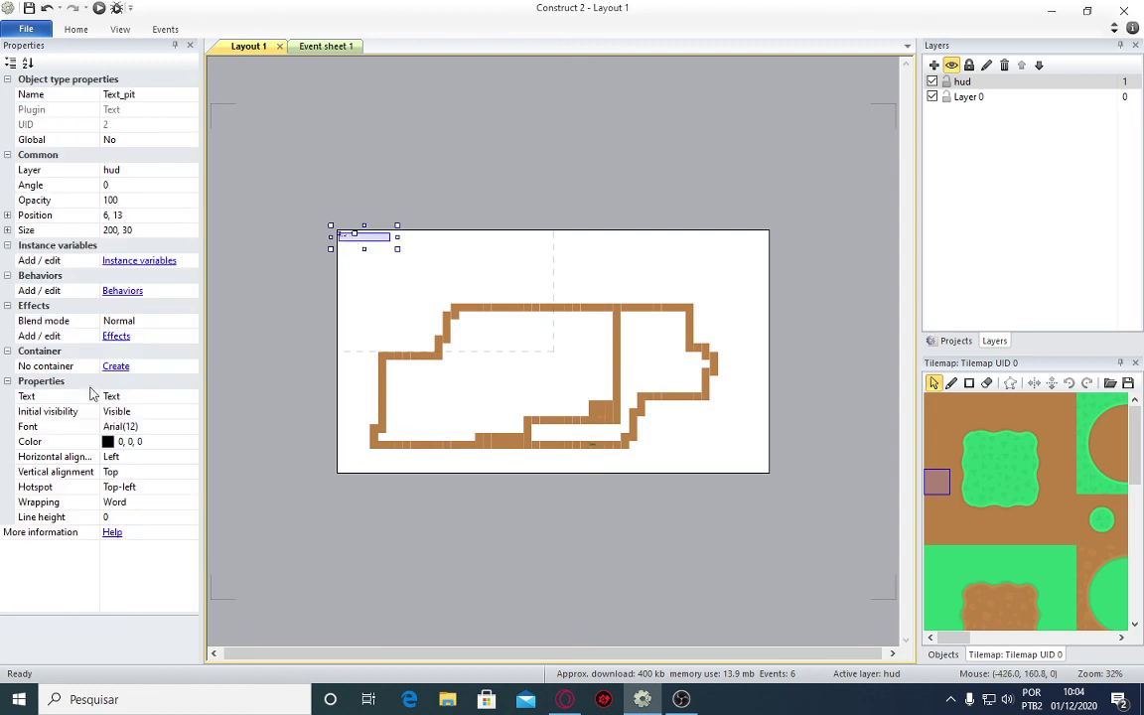
pyautogui.click(196, 433)
pyautogui.click(190, 426)
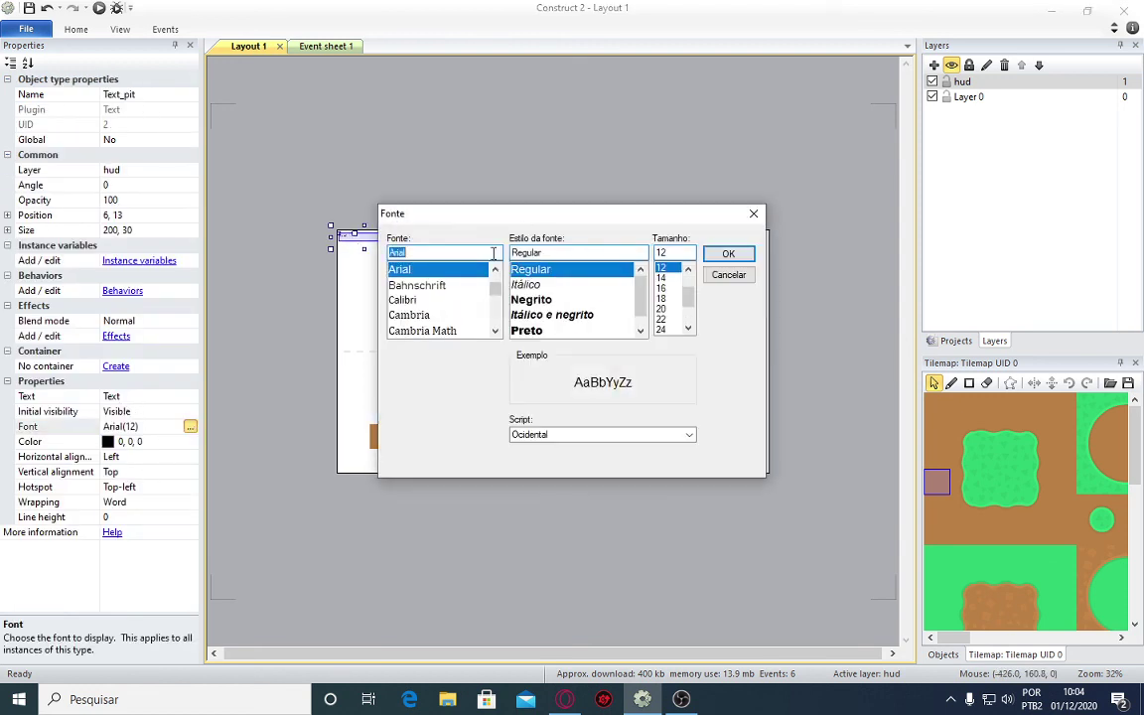
pyautogui.click(541, 302)
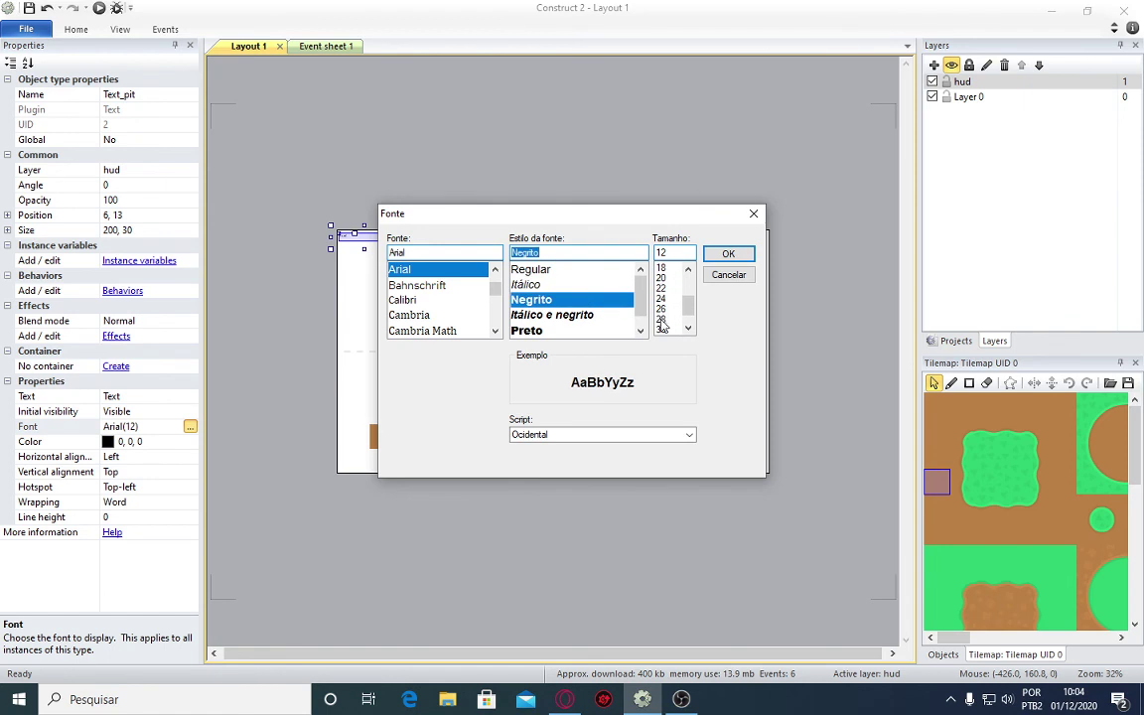
pyautogui.click(660, 320)
pyautogui.click(726, 255)
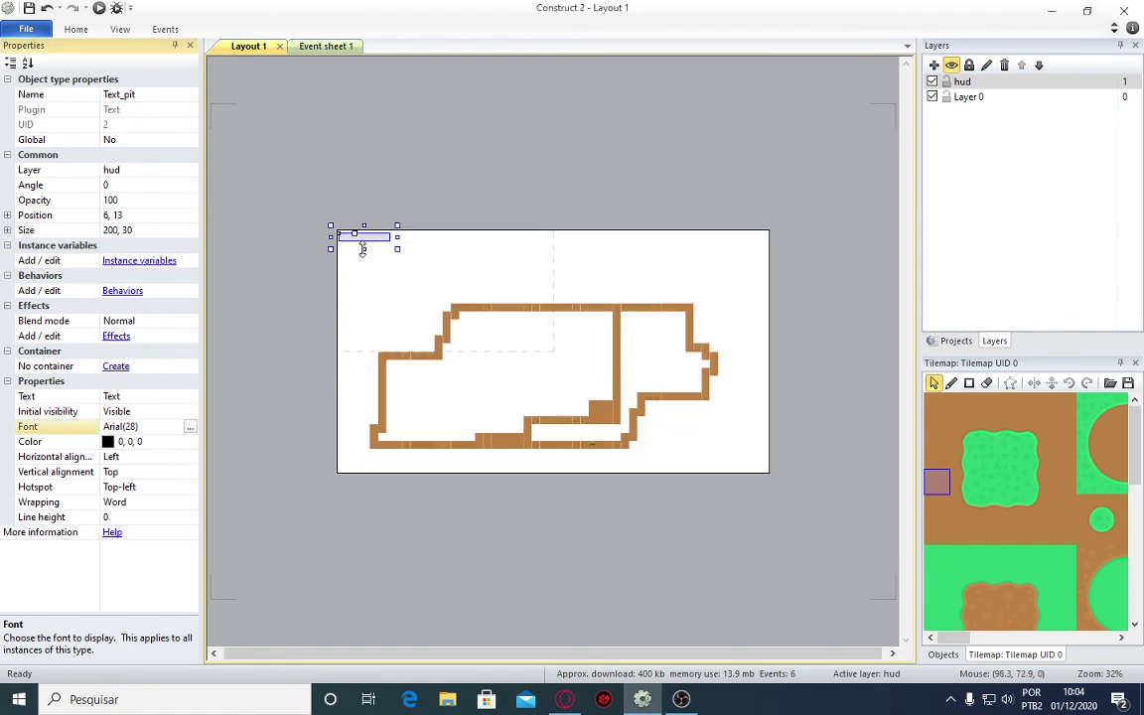
pyautogui.click(419, 97)
pyautogui.click(99, 9)
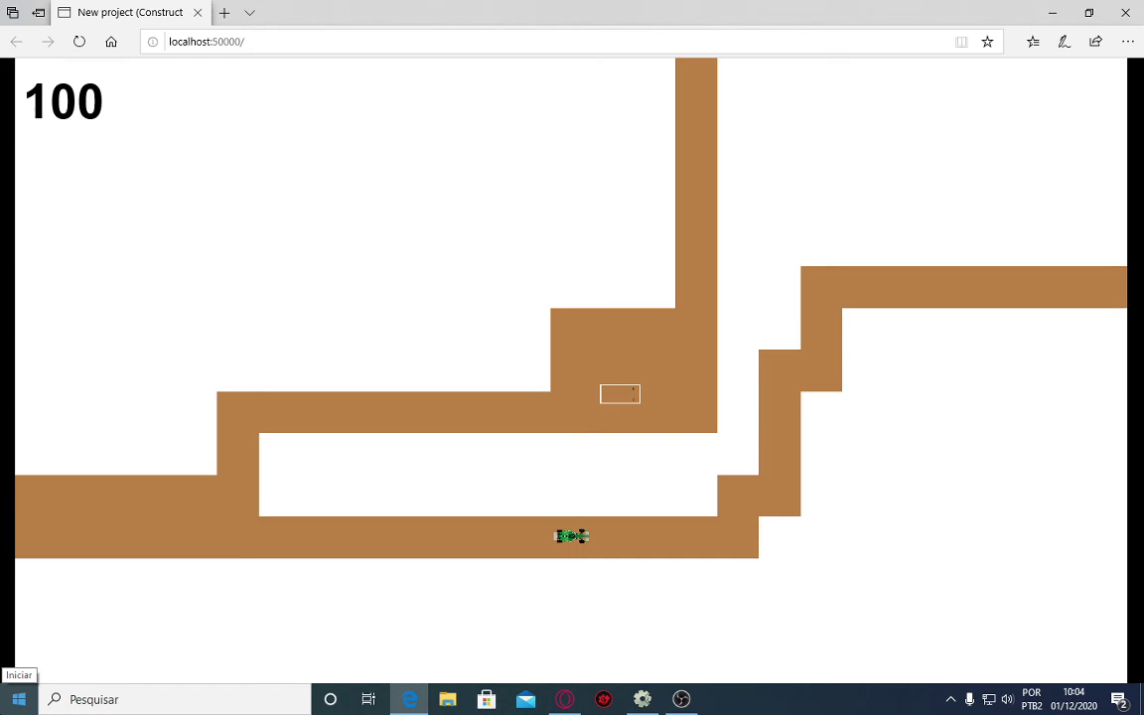
# Steer the car around the track with the arrow keys until the pit counter falls to 12.
pyautogui.press('Up')
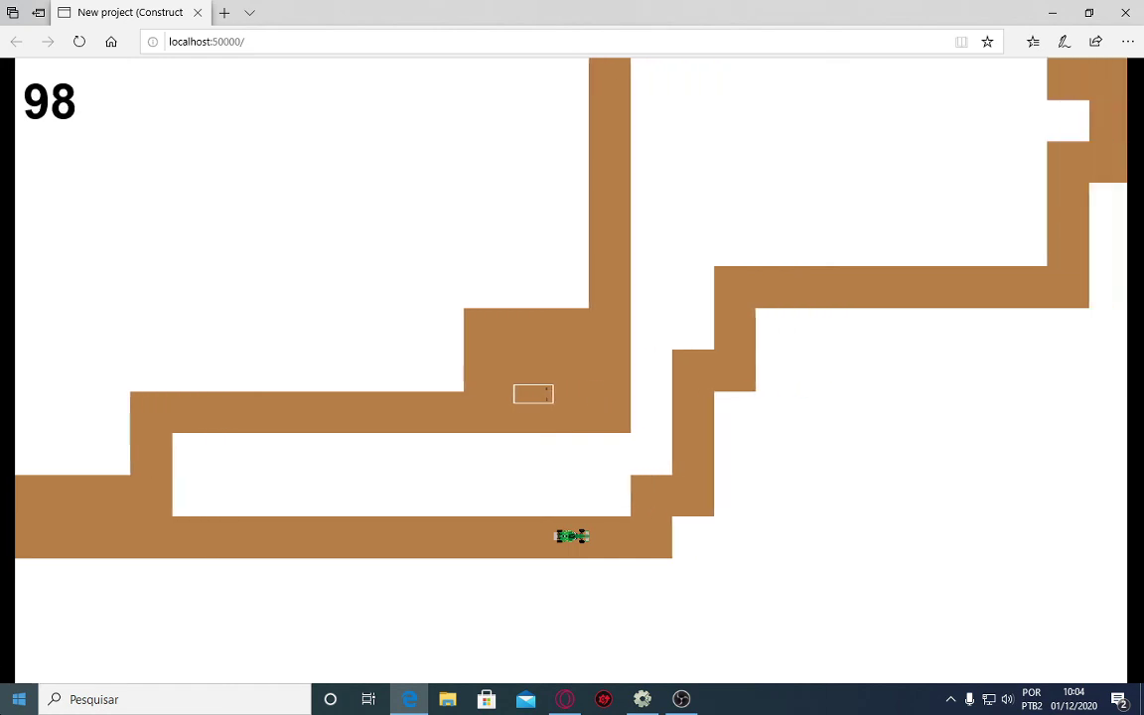
pyautogui.press('Left')
pyautogui.press('Right')
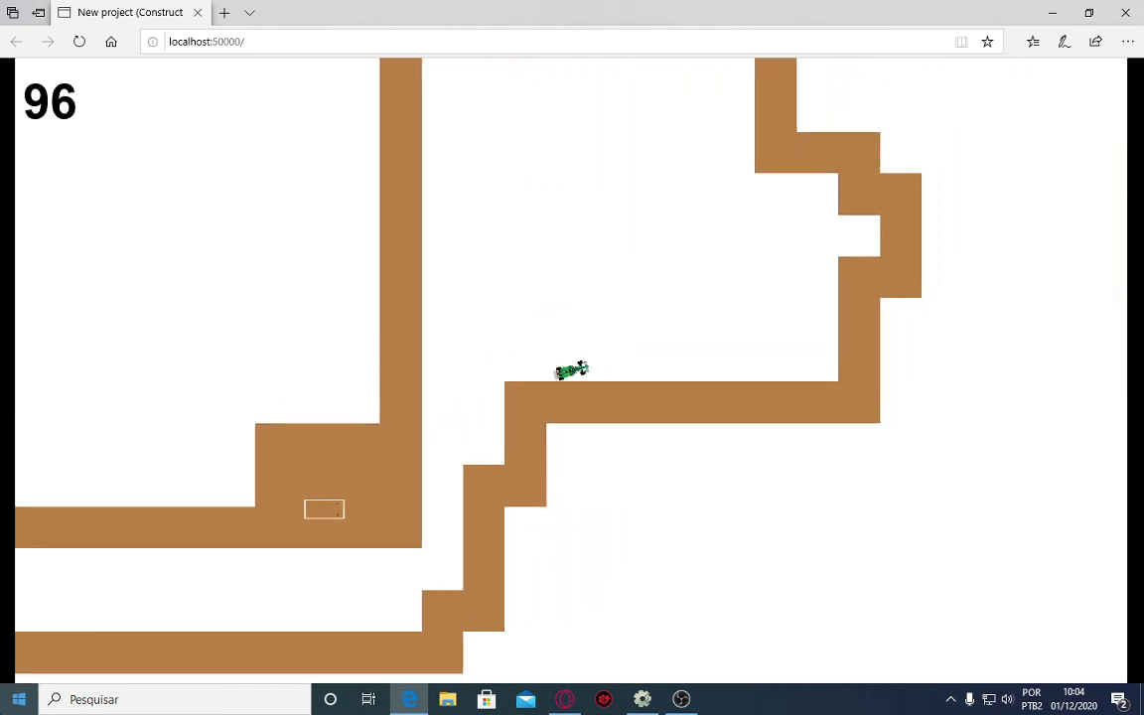
pyautogui.press('Up')
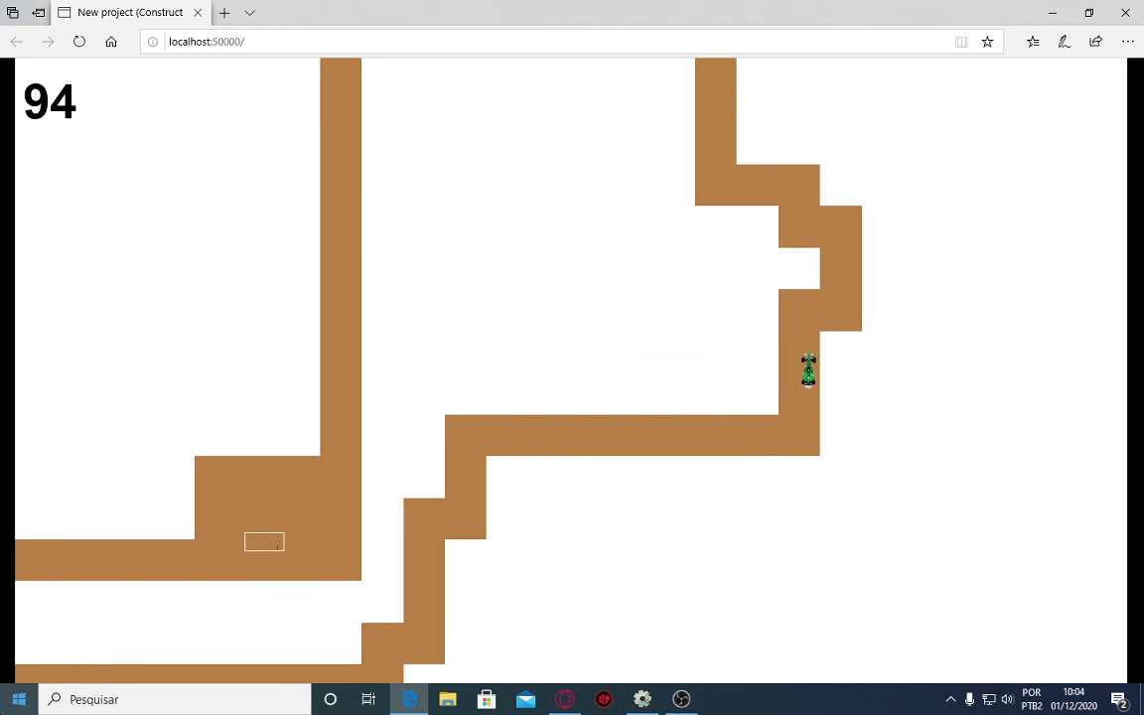
pyautogui.press('Left')
pyautogui.press('Up')
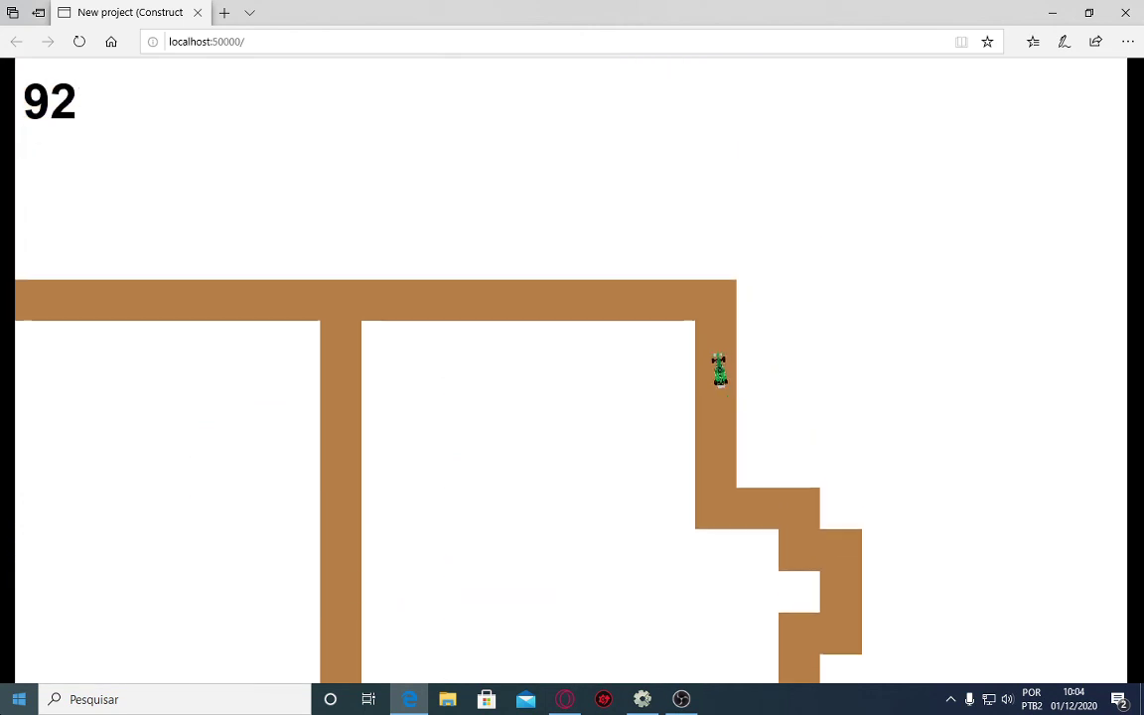
pyautogui.press('Left')
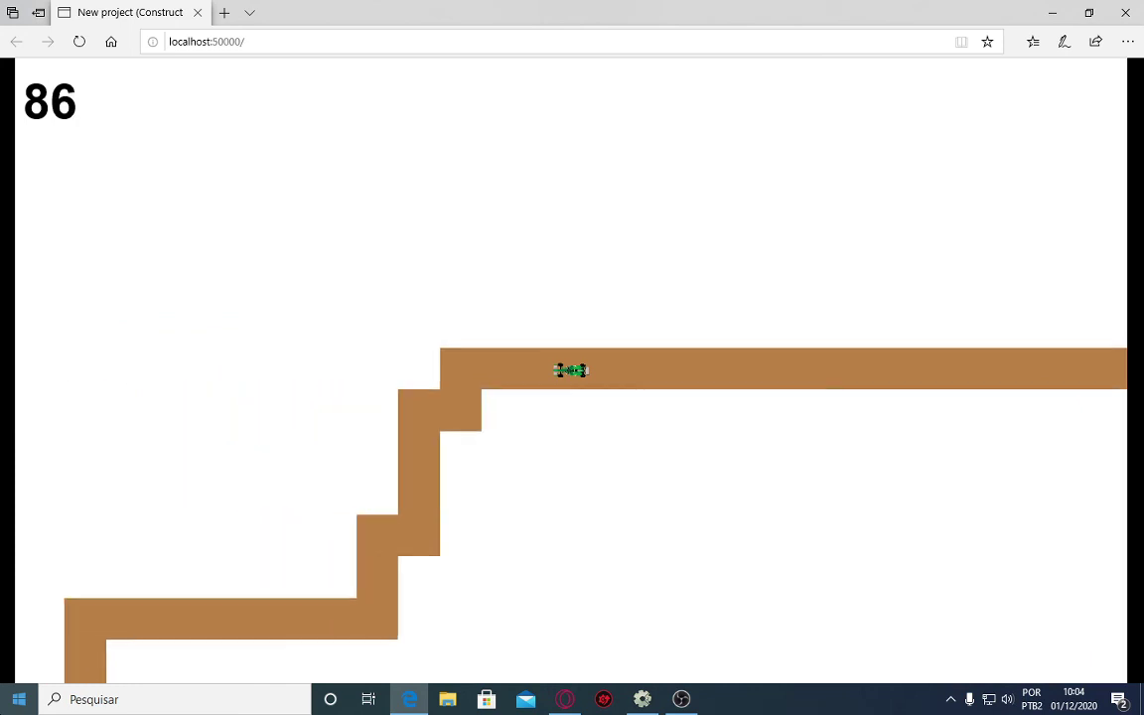
pyautogui.press('Down')
pyautogui.press('Left')
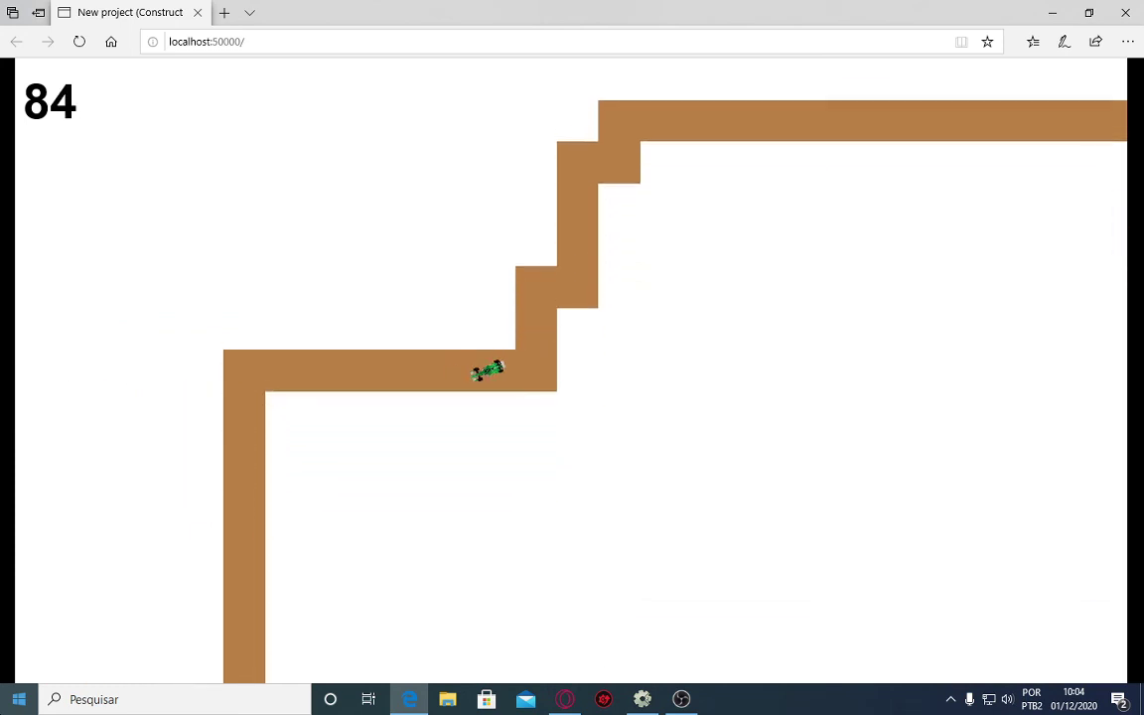
pyautogui.press('Down')
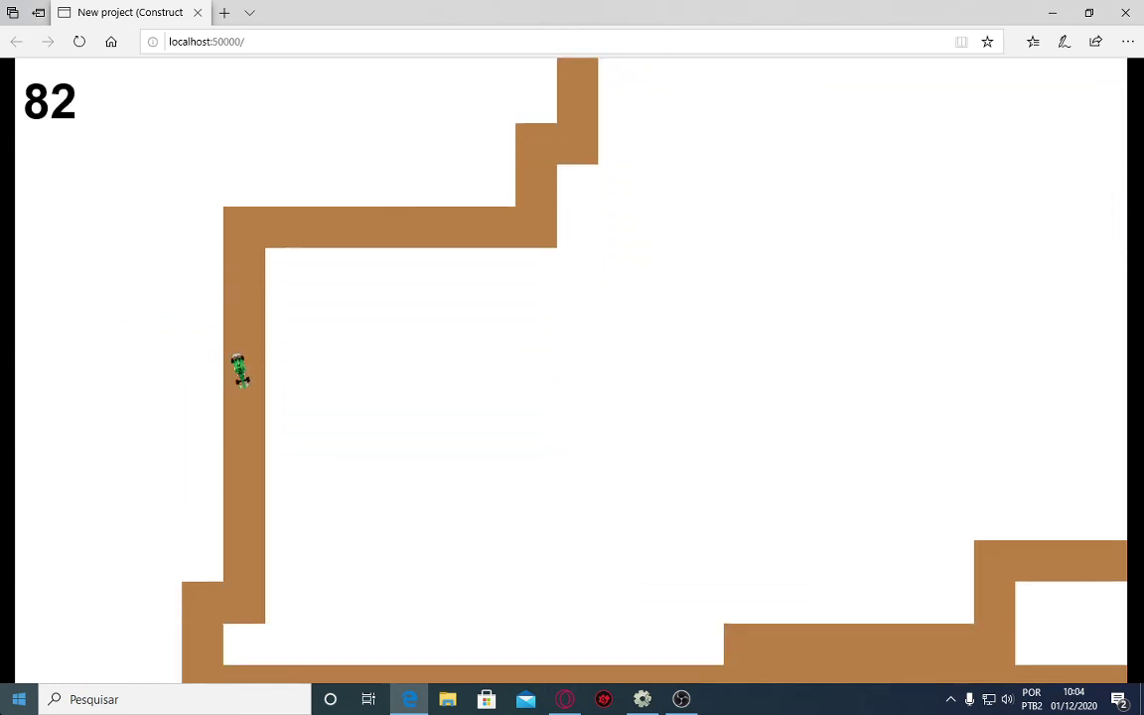
pyautogui.press('Left')
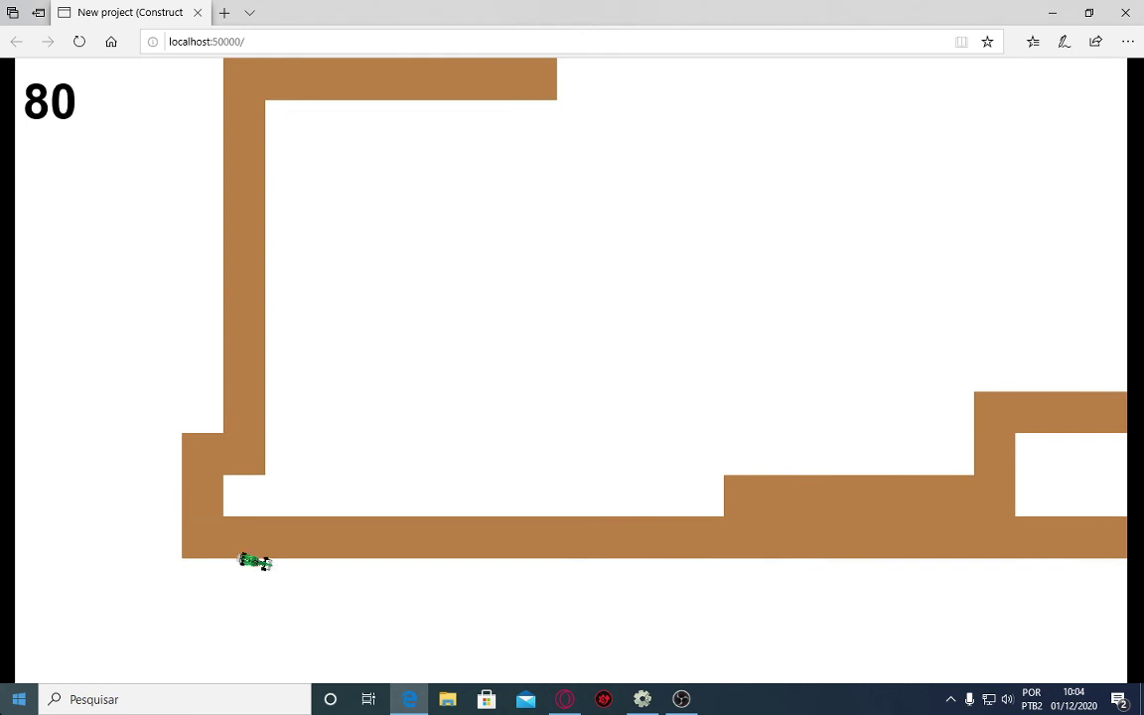
pyautogui.press('Right')
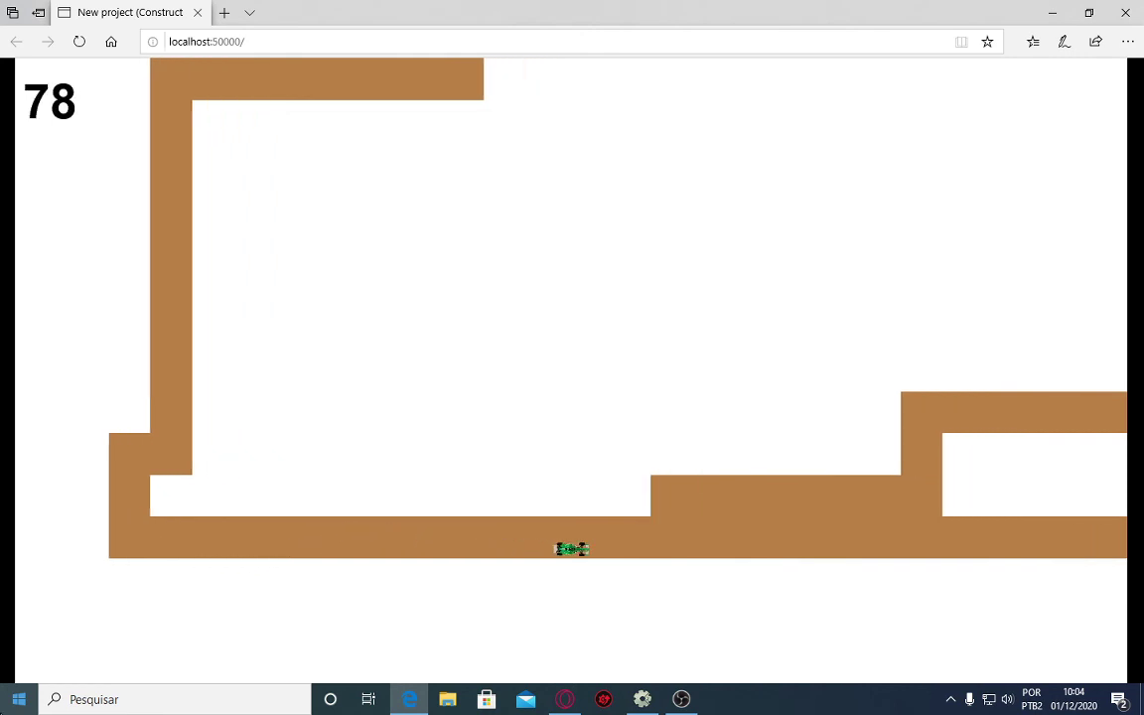
pyautogui.press('Up')
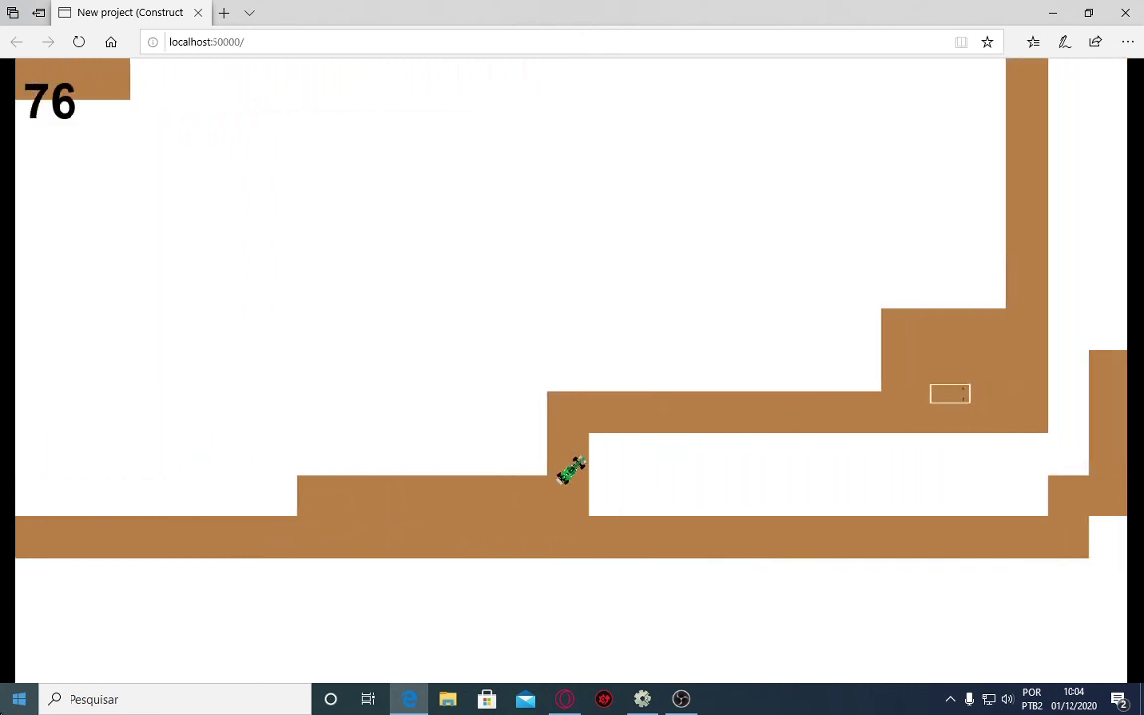
pyautogui.press('Right')
pyautogui.press('Down')
pyautogui.press('Right')
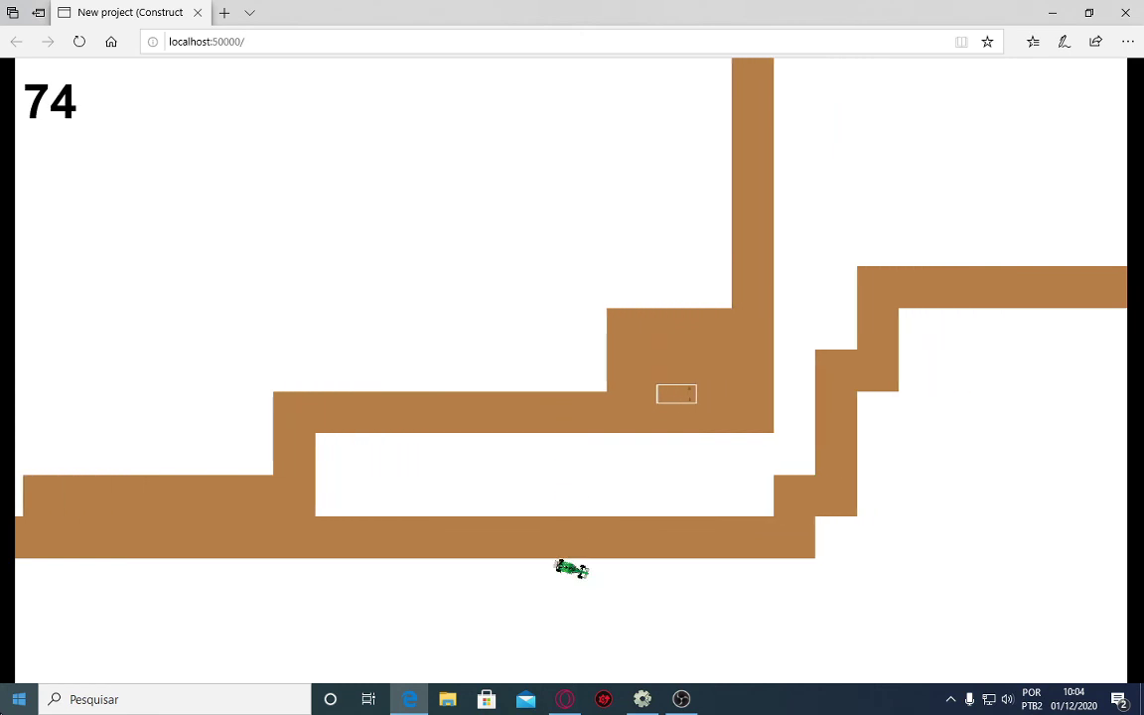
pyautogui.press('Up')
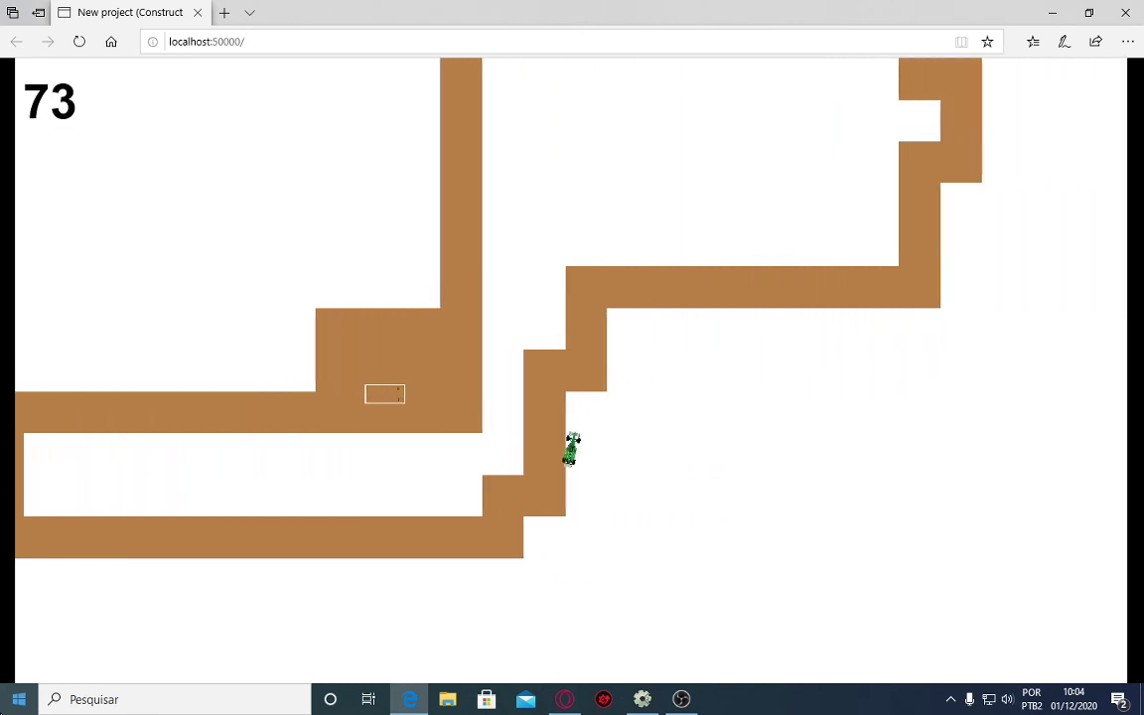
pyautogui.press('Right')
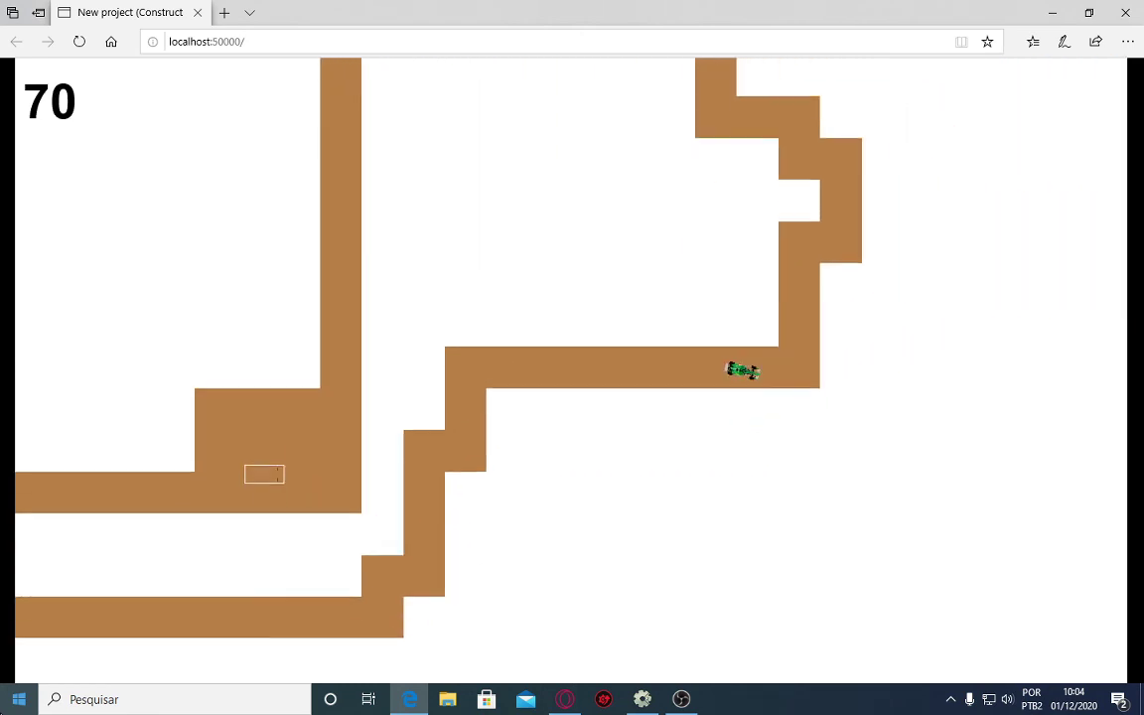
pyautogui.press('Up')
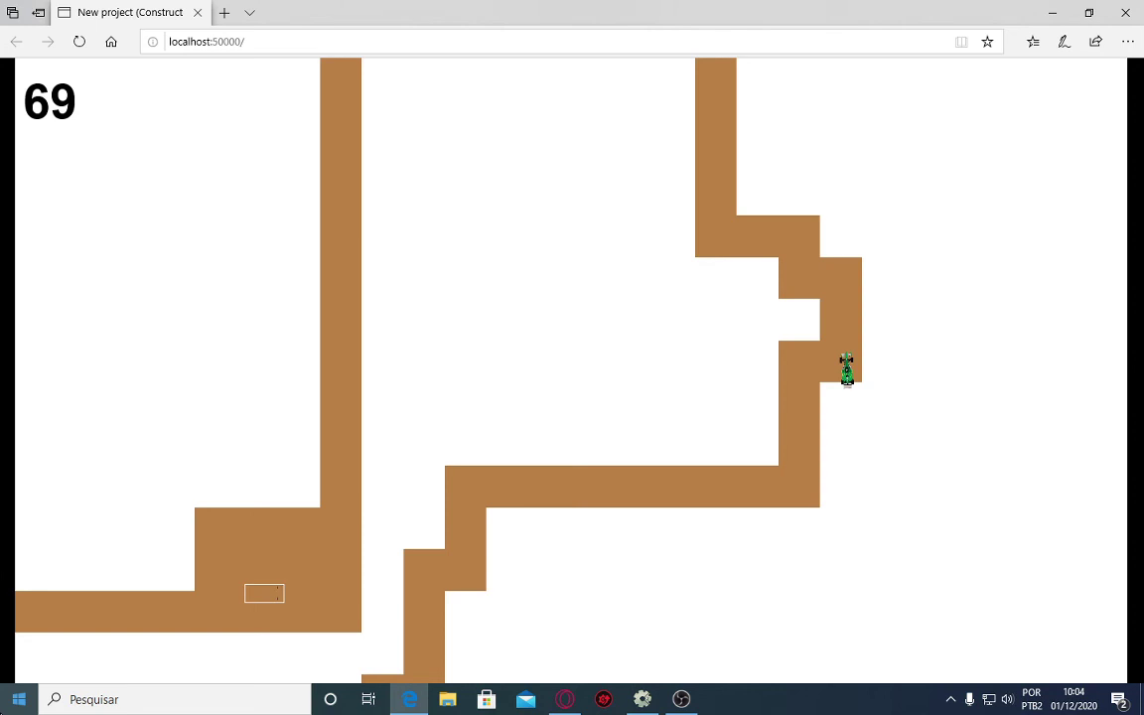
pyautogui.press('Left')
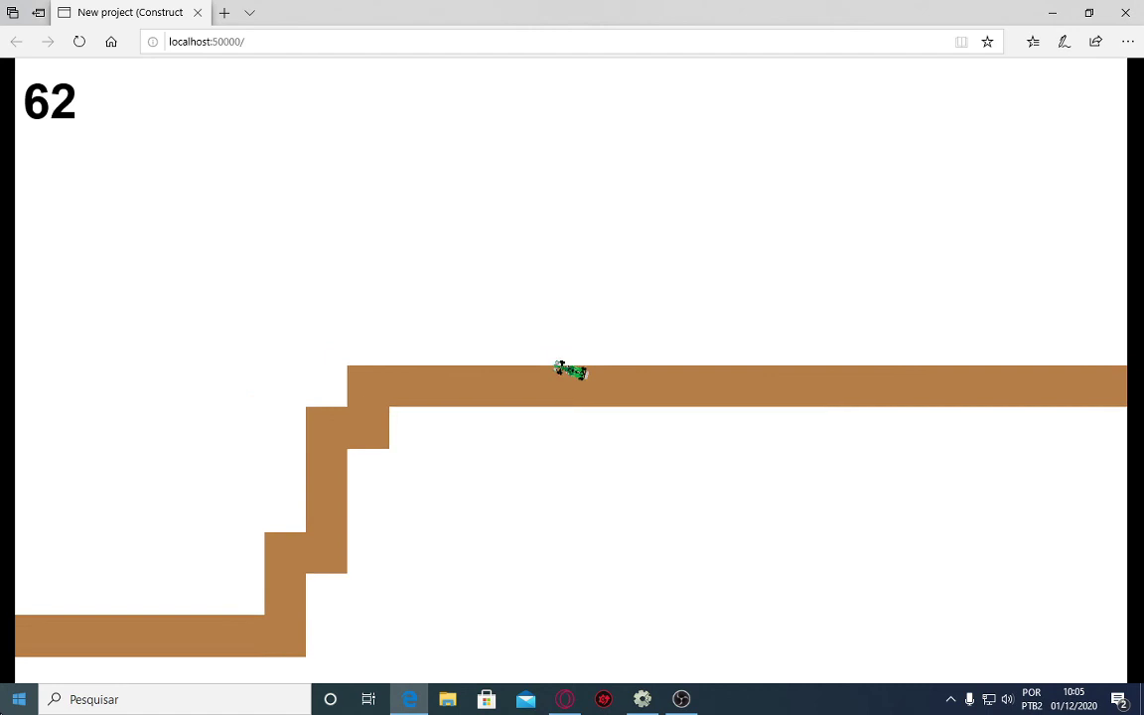
pyautogui.press('Down')
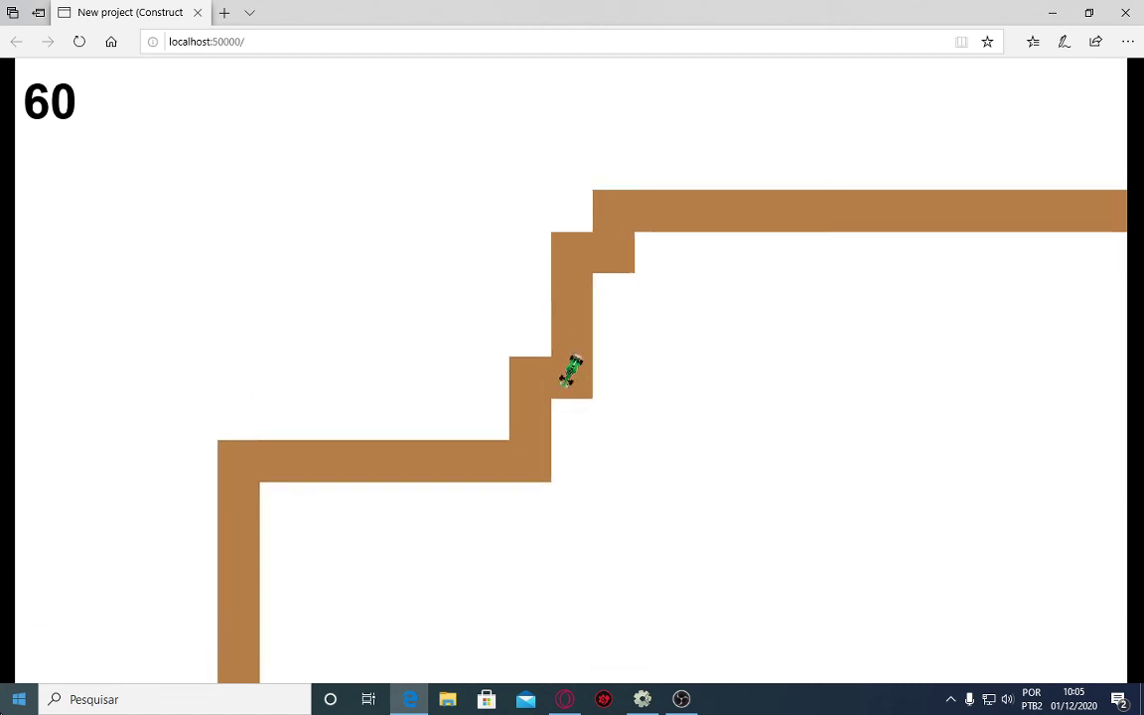
pyautogui.press('Left')
pyautogui.press('Down')
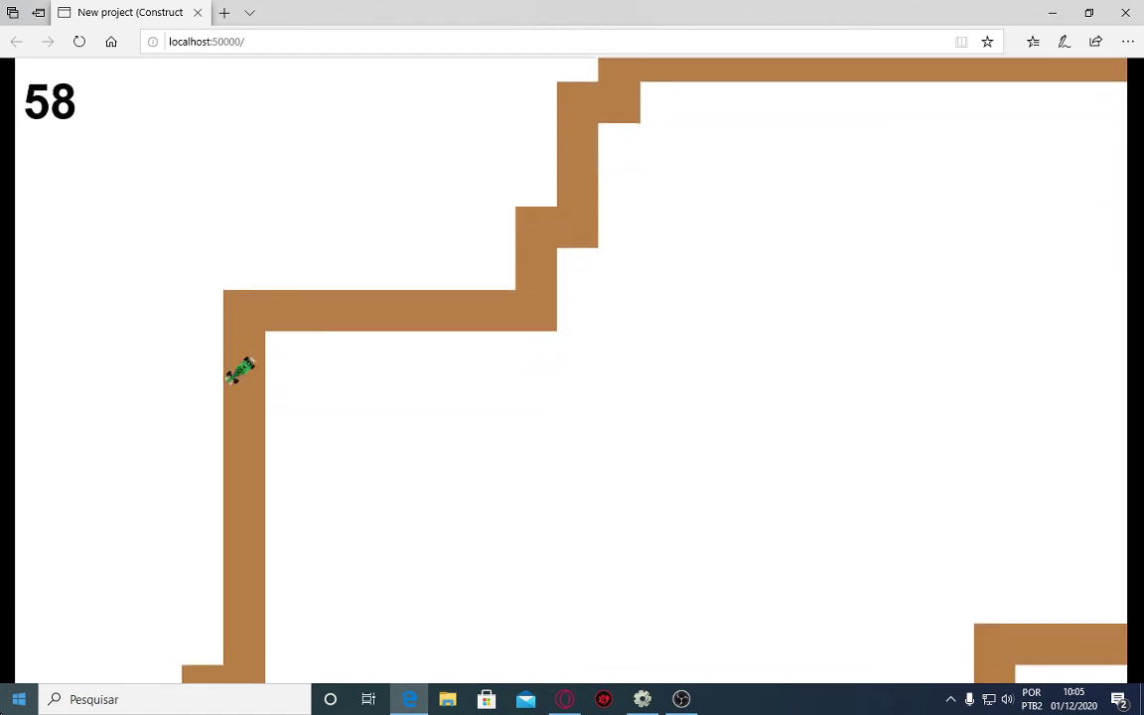
pyautogui.press('Down')
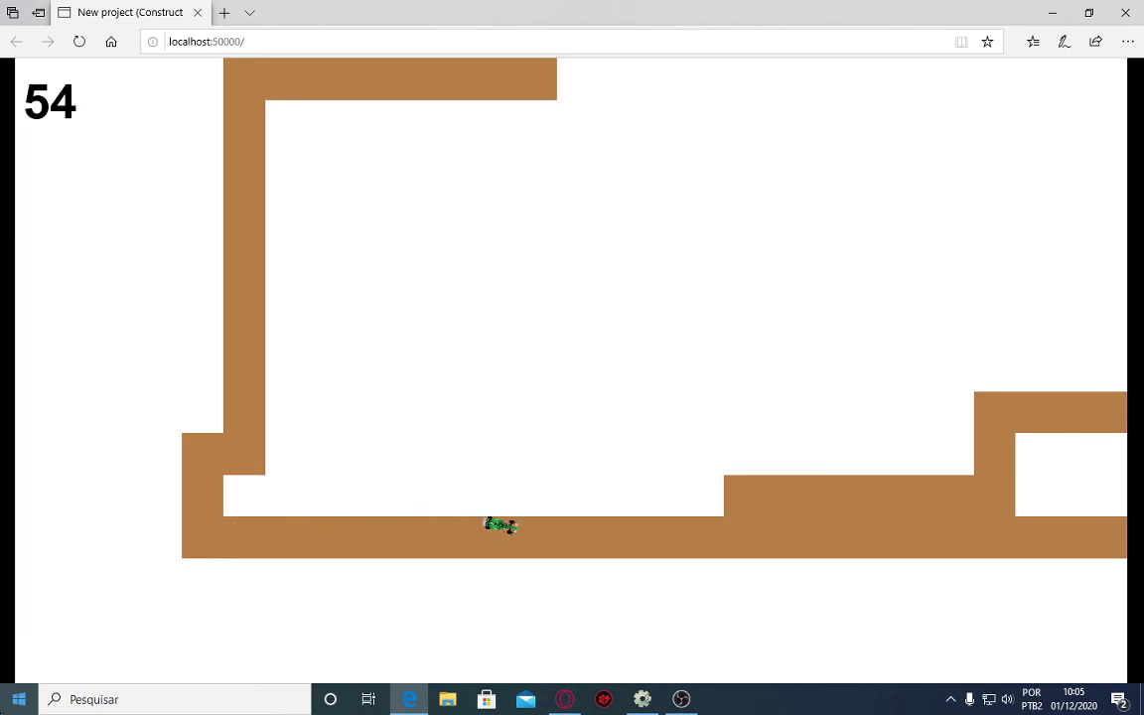
pyautogui.press('Up')
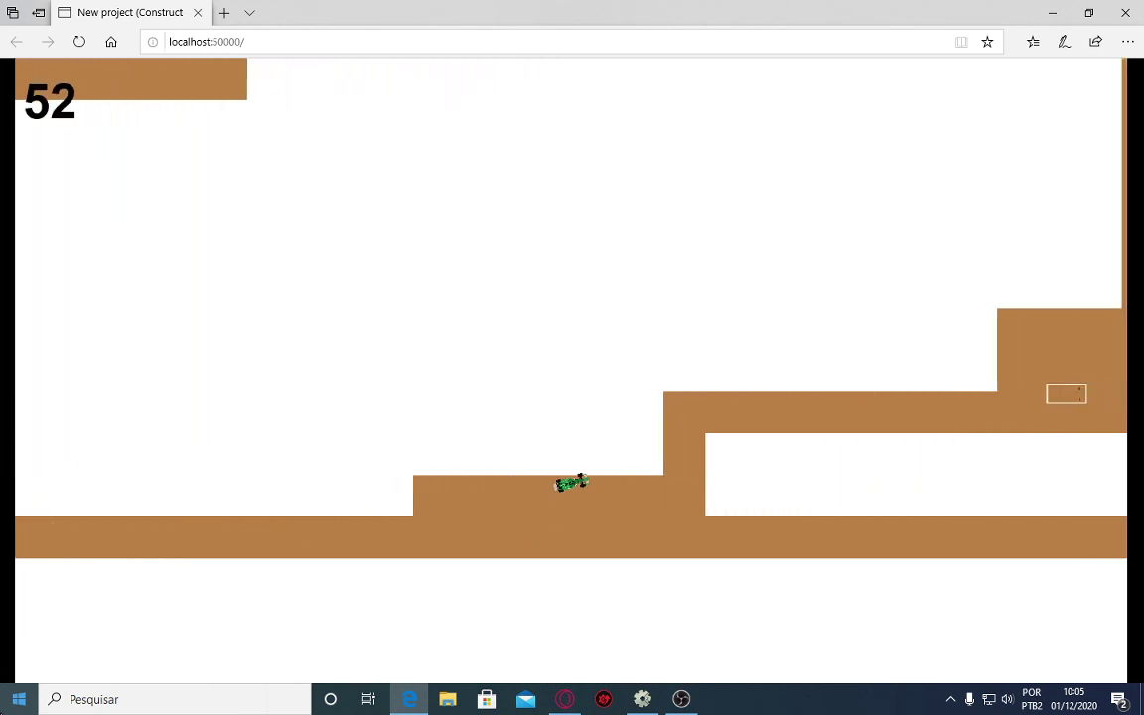
pyautogui.press('Up')
pyautogui.press('Down')
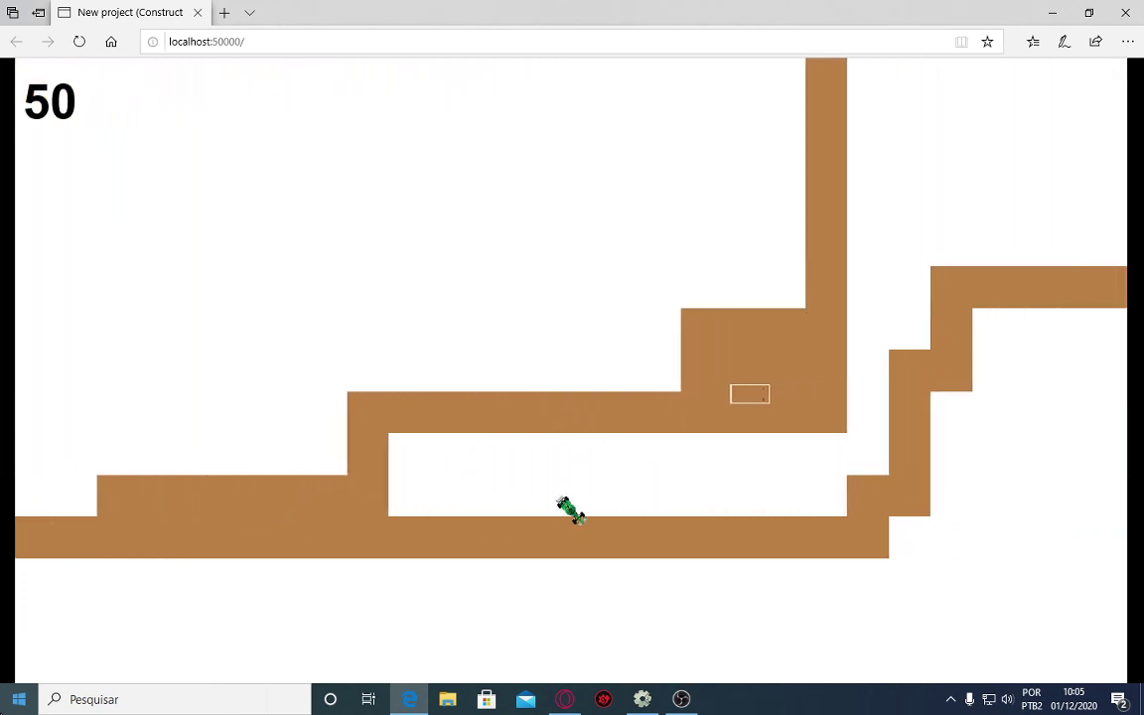
pyautogui.press('Up')
pyautogui.press('Down')
pyautogui.press('Up')
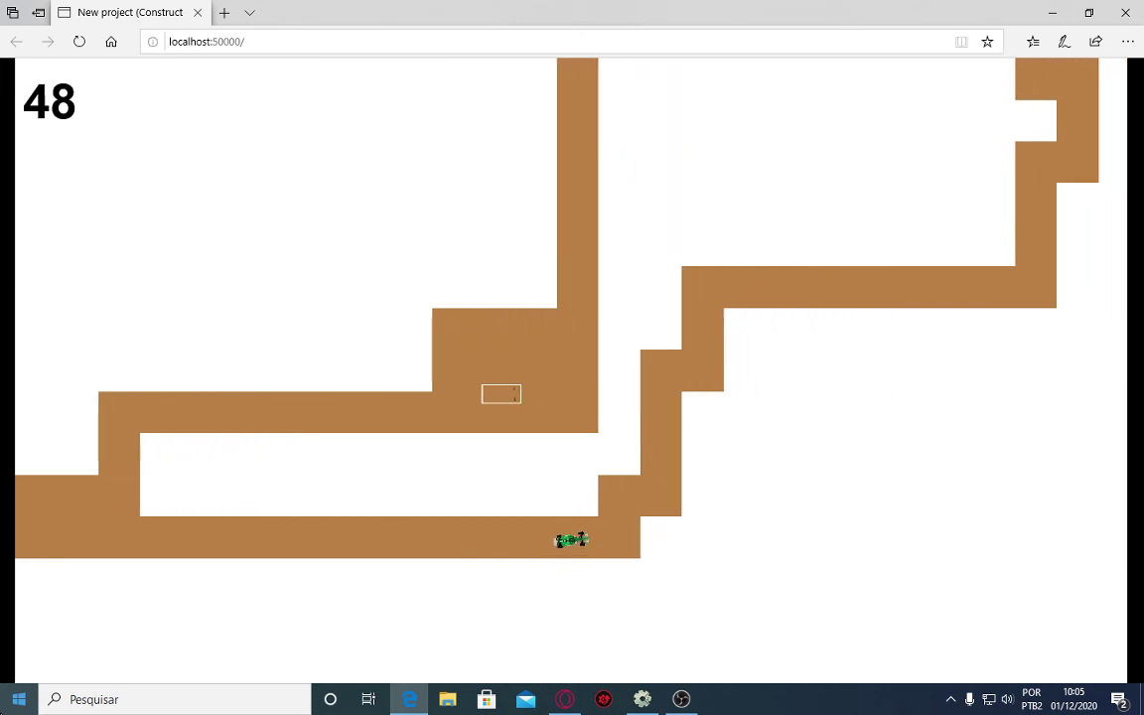
pyautogui.press('Up')
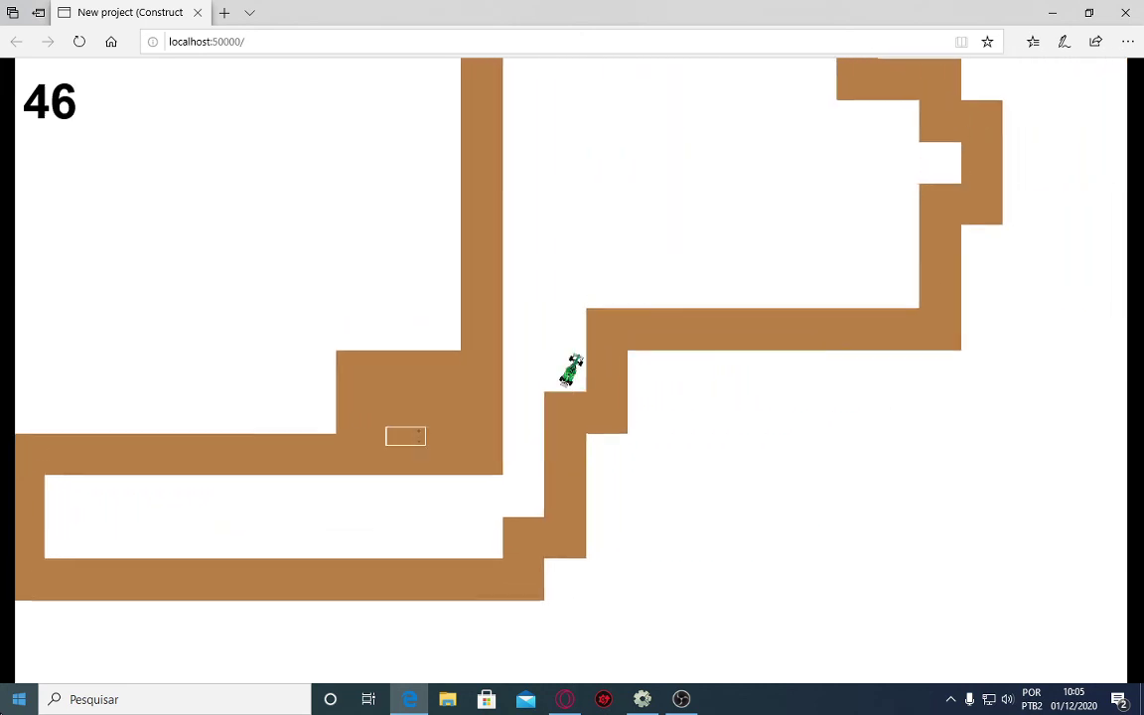
pyautogui.press('Down')
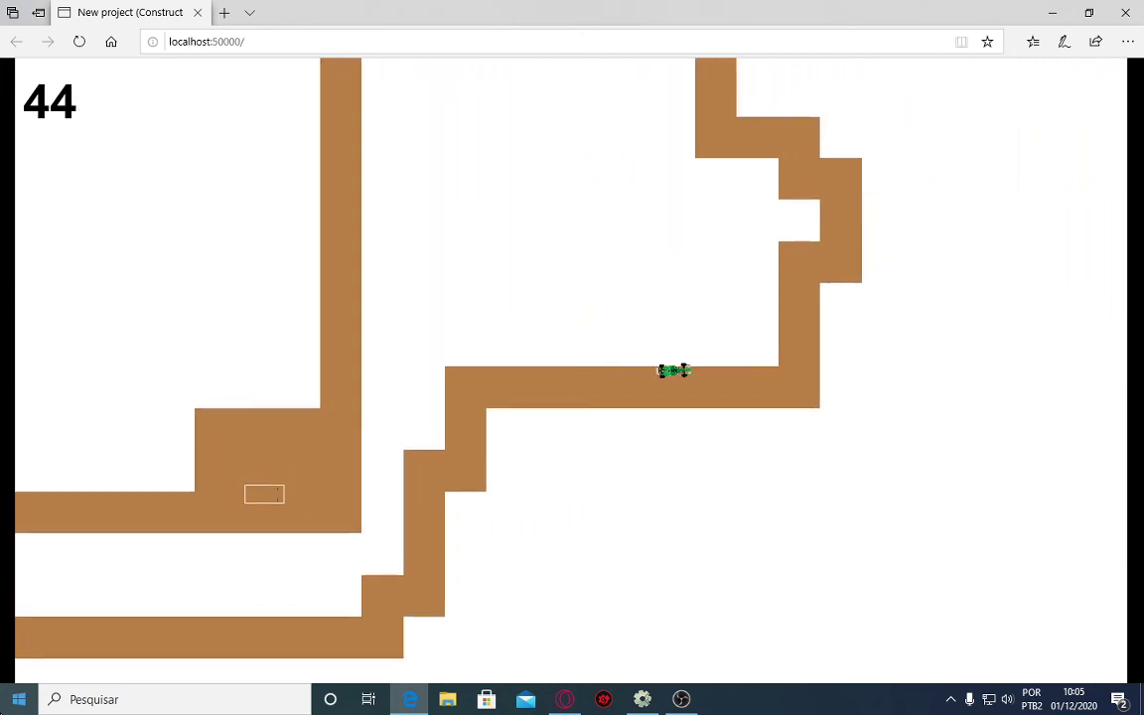
pyautogui.press('Up')
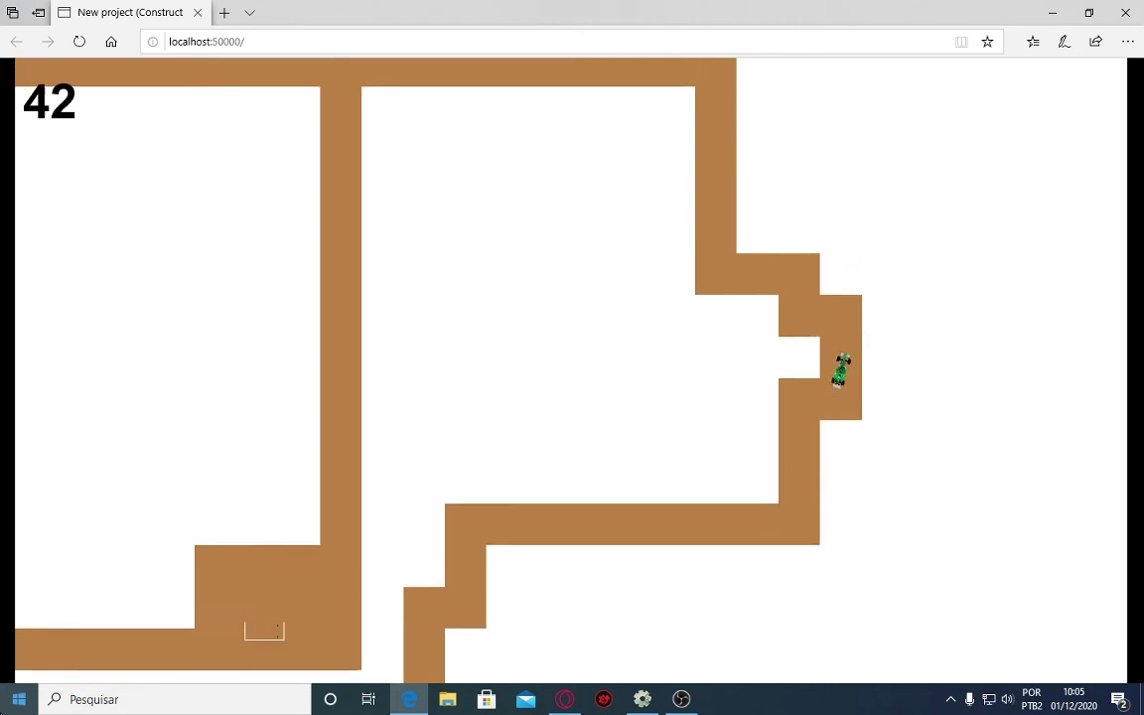
pyautogui.press('Left')
pyautogui.press('Right')
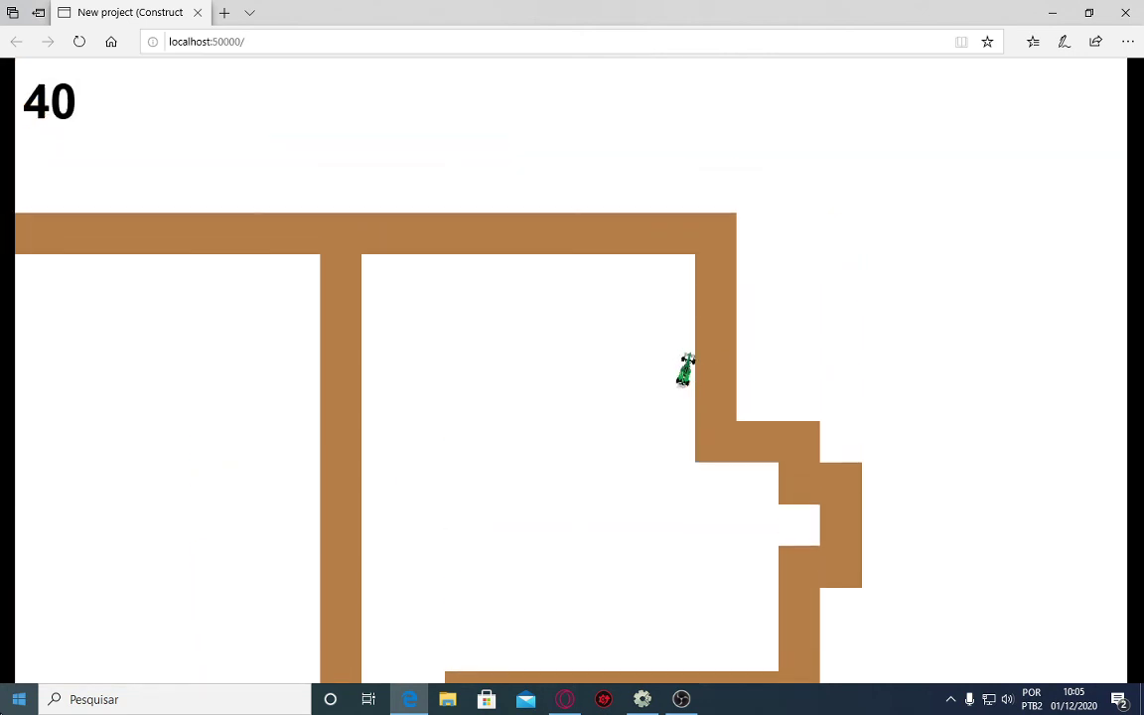
pyautogui.press('Left')
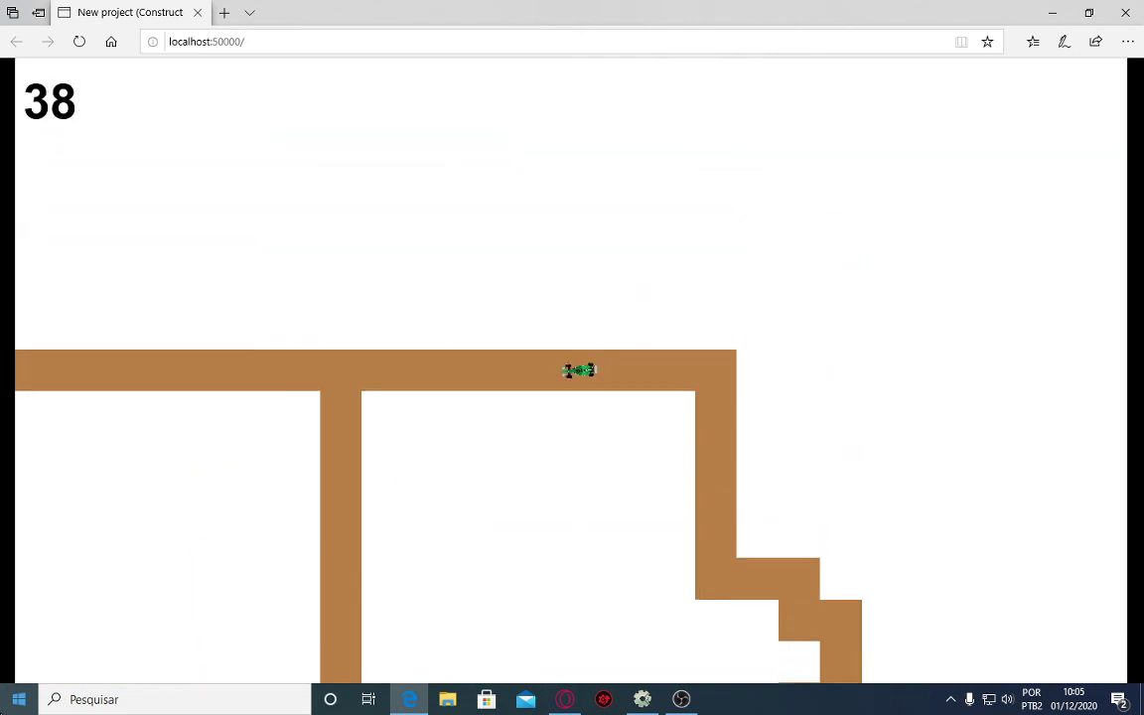
pyautogui.press('Down')
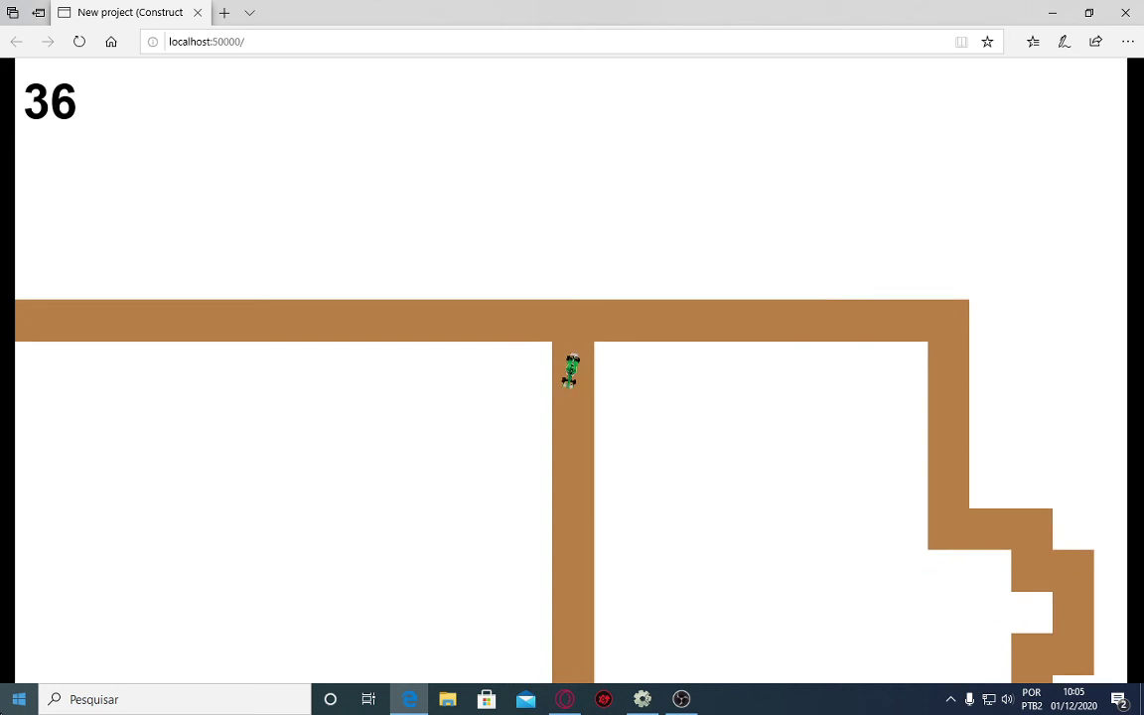
pyautogui.press('Left')
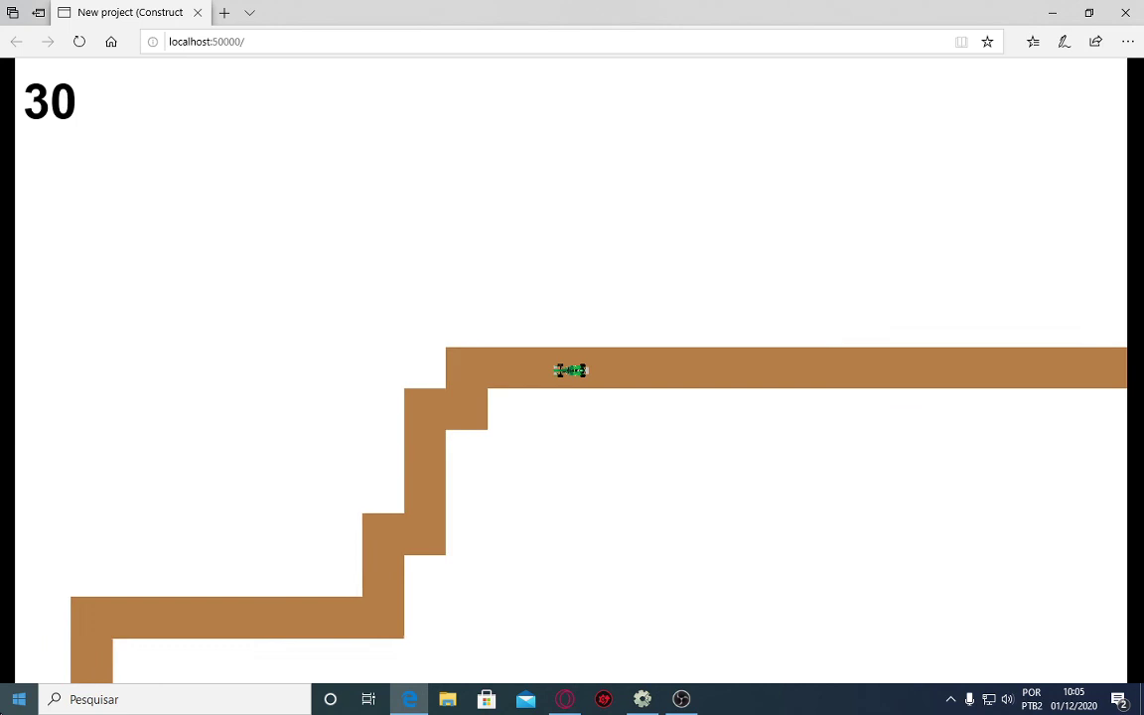
pyautogui.press('Left')
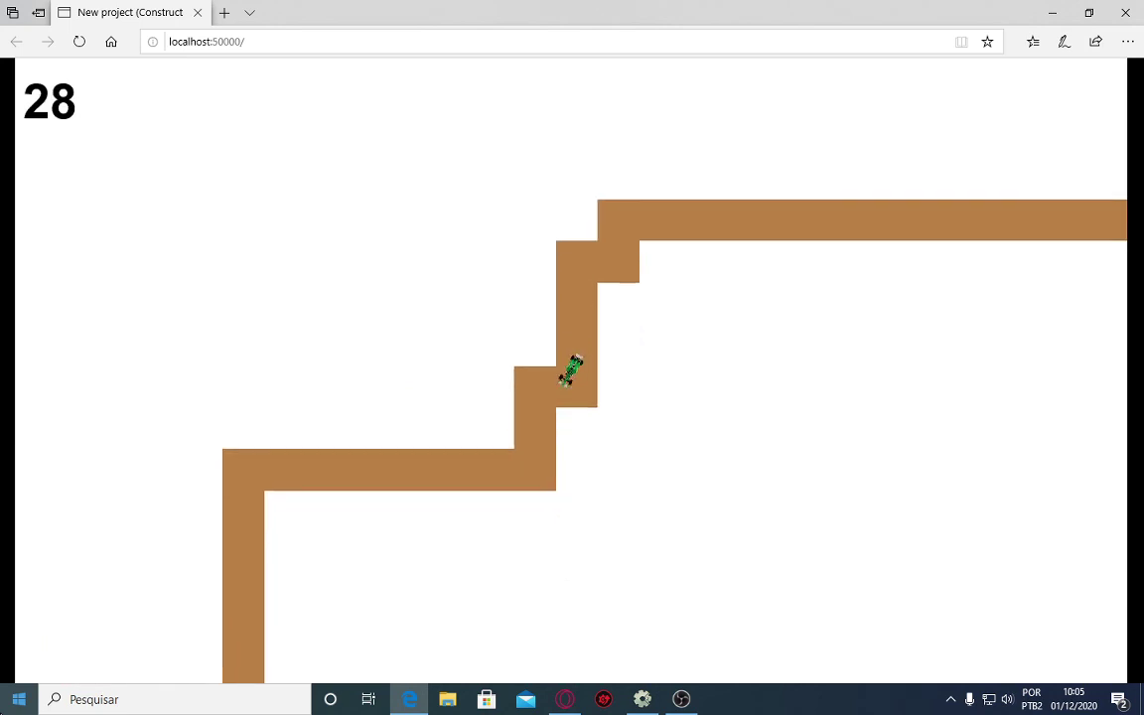
pyautogui.press('Right')
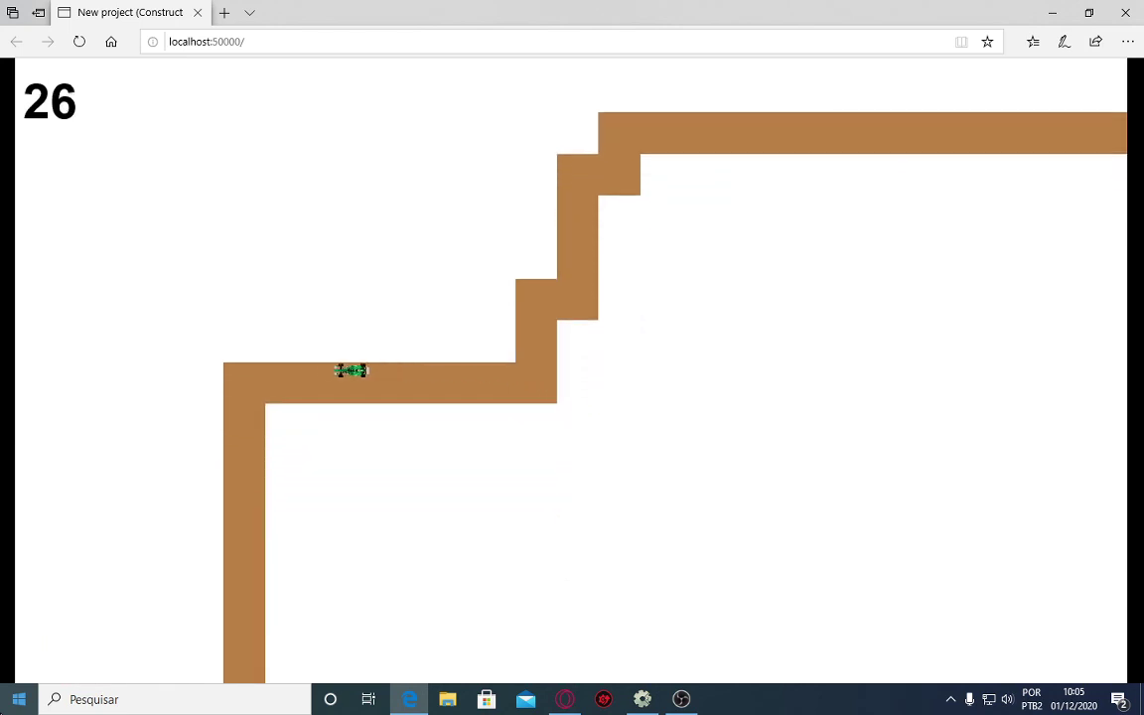
pyautogui.press('Left')
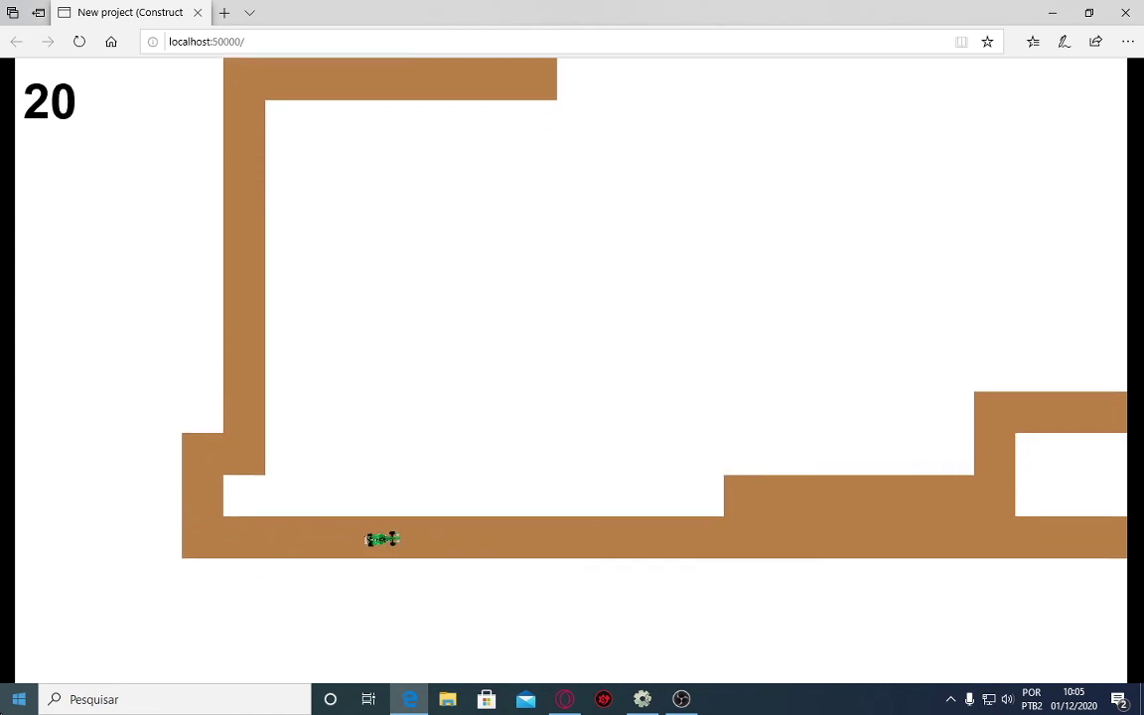
pyautogui.press('Right')
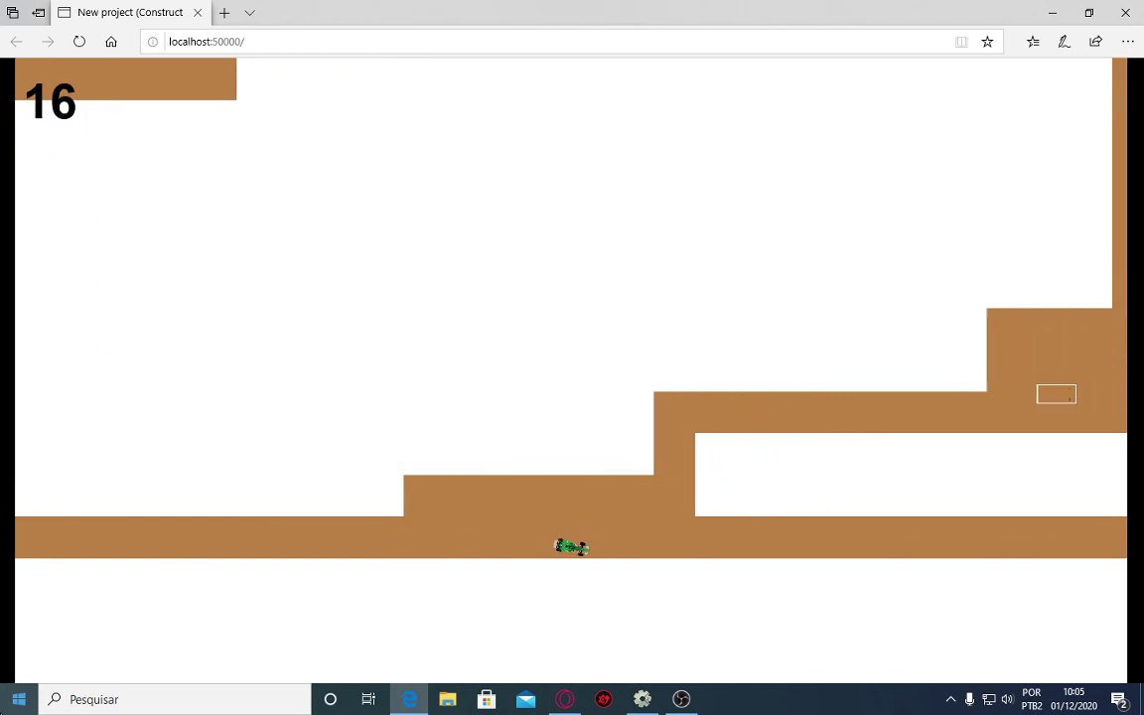
pyautogui.press('Left')
pyautogui.press('Right')
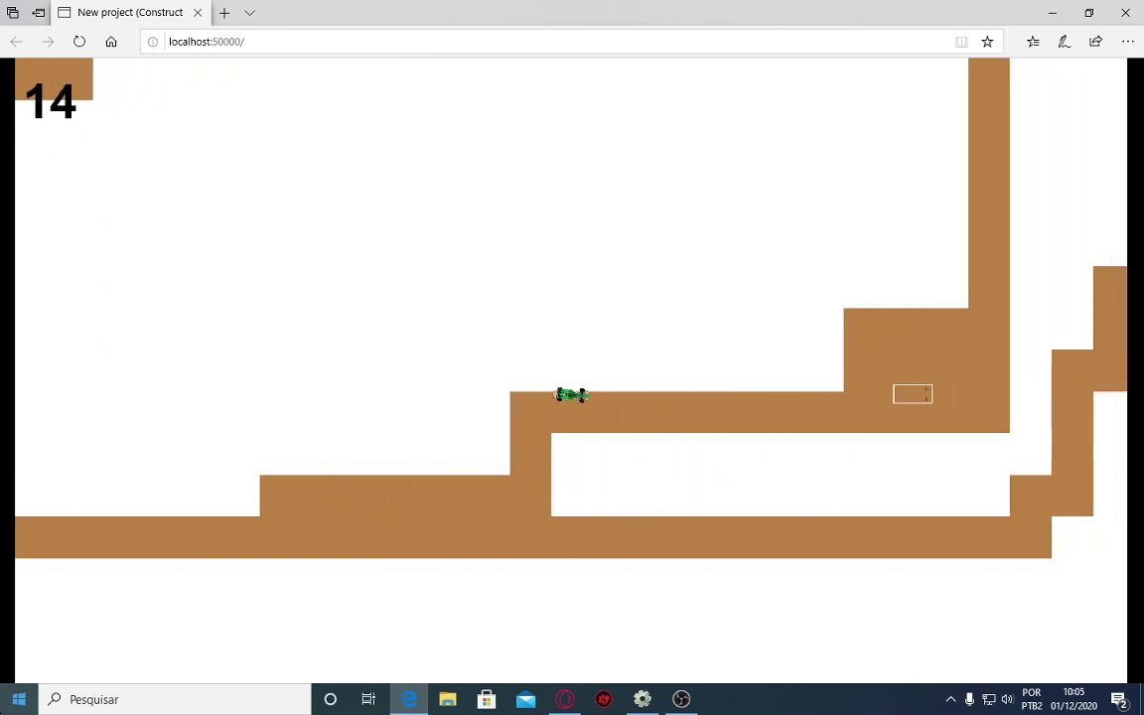
pyautogui.press('Left')
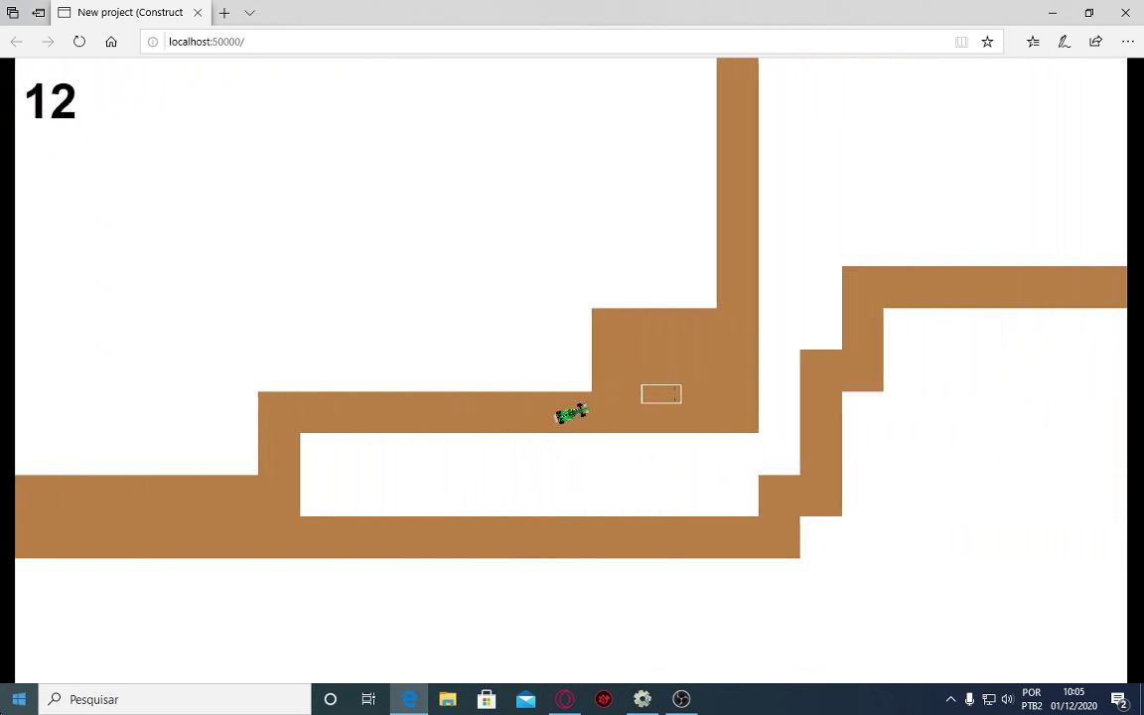
# Back the car up and drive it into the pit box so the counter jumps to 3414.
pyautogui.press('Down')
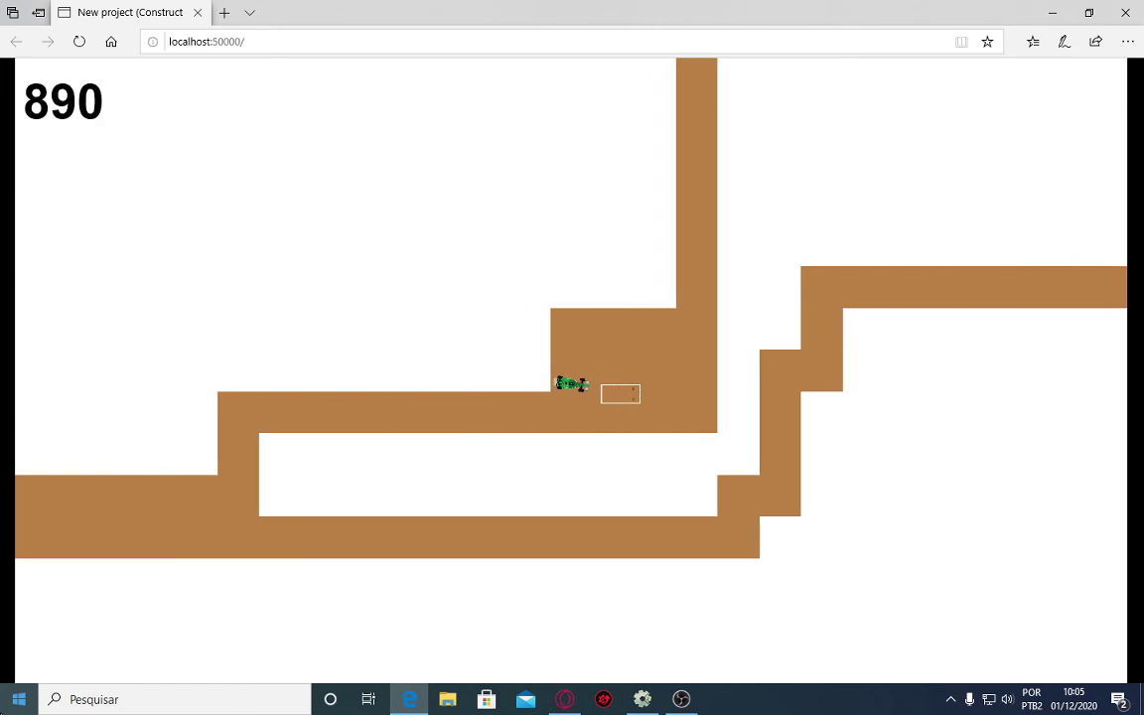
pyautogui.press('Up')
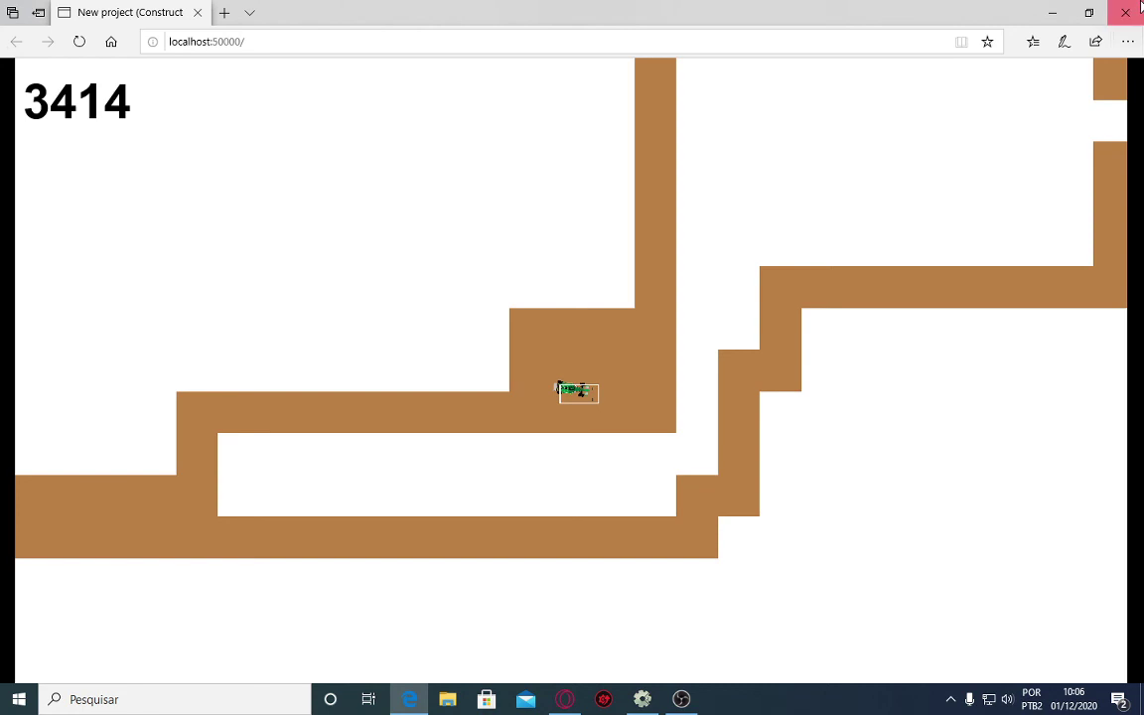
# Minimize the preview and change the overlap event's 'Add 10 to pit' action to add 1.
pyautogui.click(1055, 16)
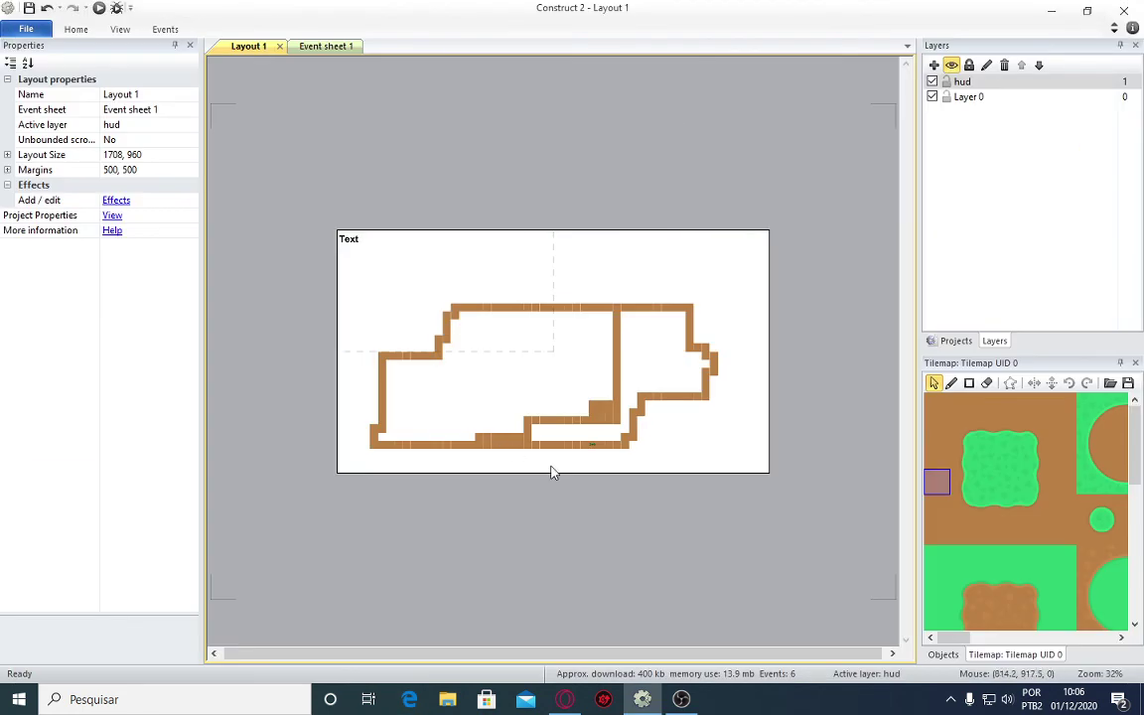
pyautogui.keyDown('ctrl'); pyautogui.scroll(3, 613, 498); pyautogui.keyUp('ctrl')
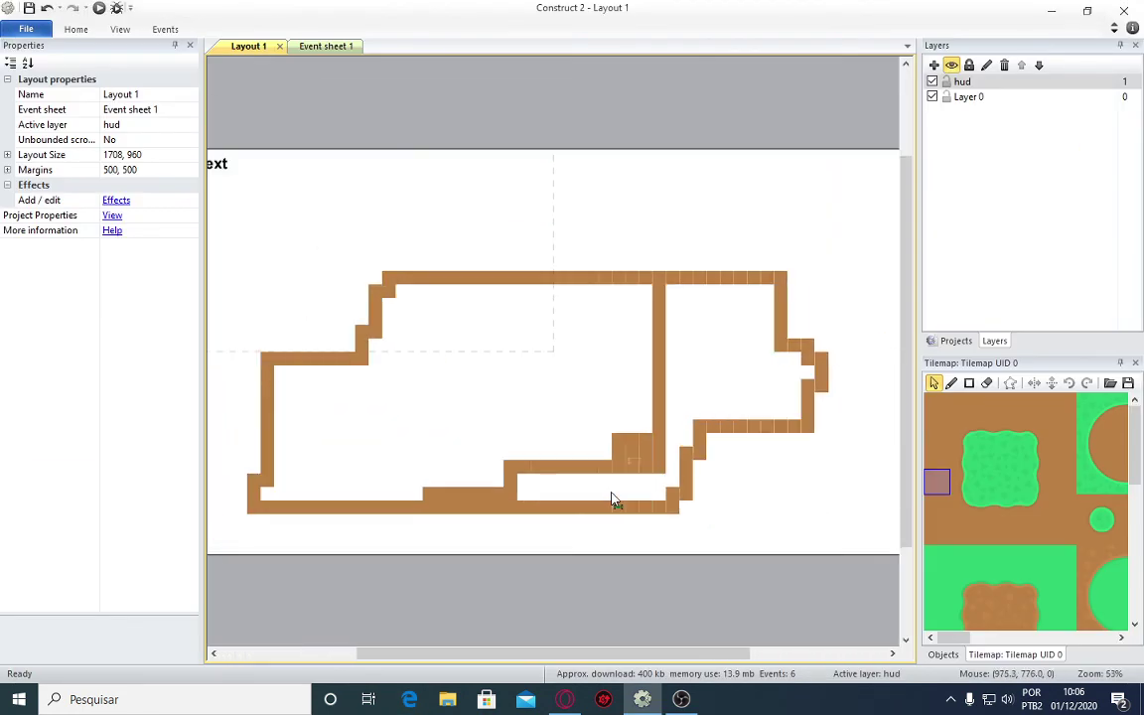
pyautogui.keyDown('ctrl'); pyautogui.scroll(-3, 613, 499); pyautogui.keyUp('ctrl')
pyautogui.click(324, 45)
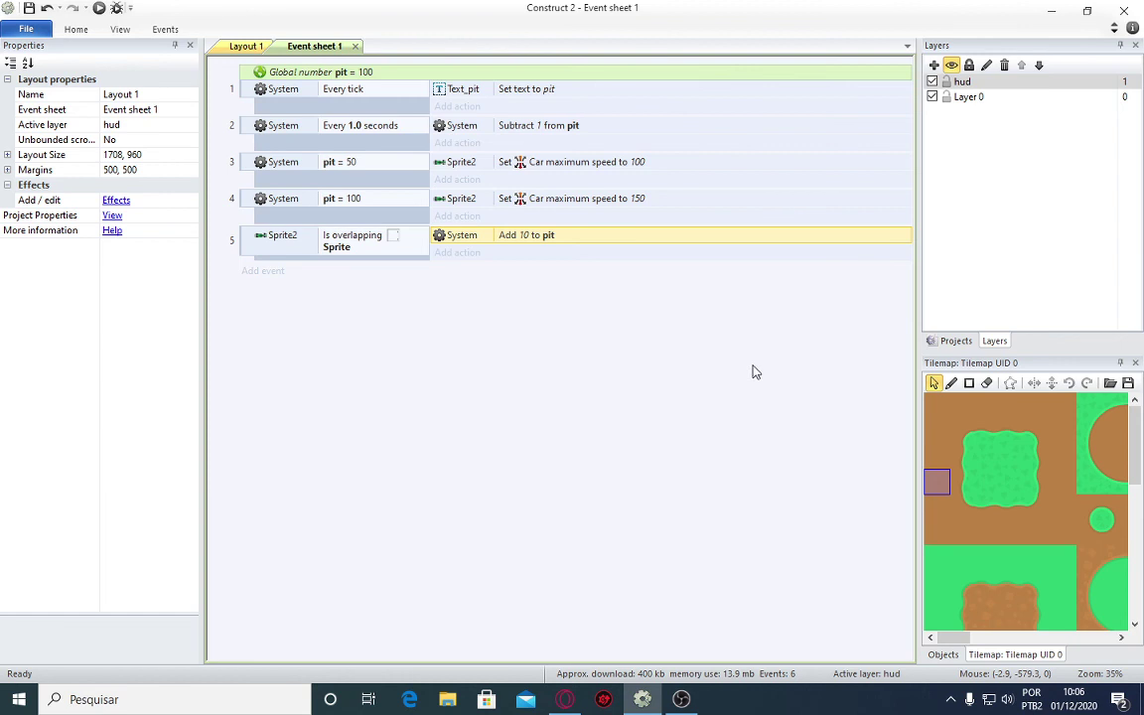
pyautogui.doubleClick(534, 236)
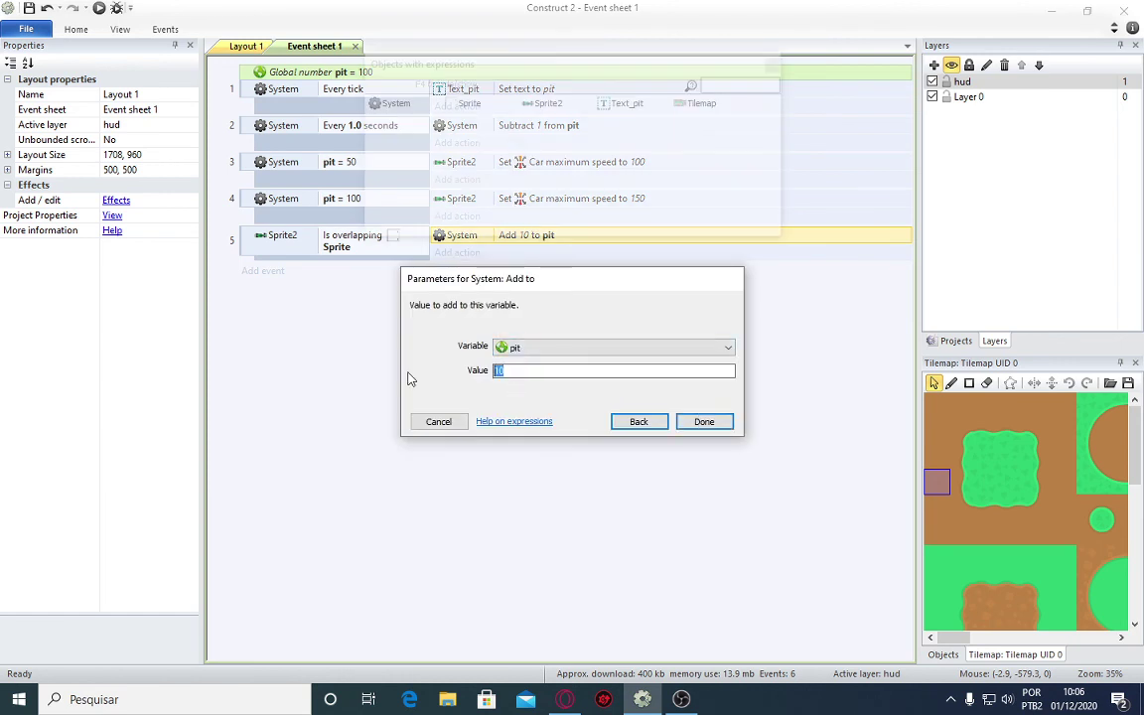
pyautogui.write('1')
pyautogui.click(718, 423)
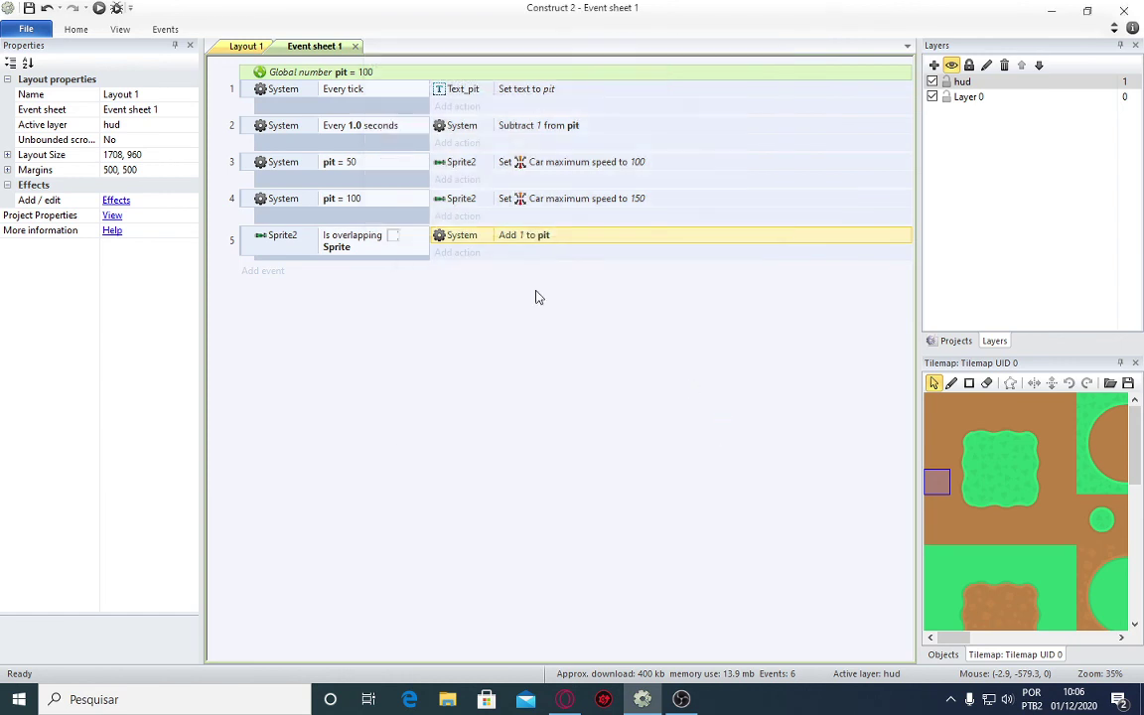
# Add a new System event comparing pit greater or equal to 100.
pyautogui.click(279, 274)
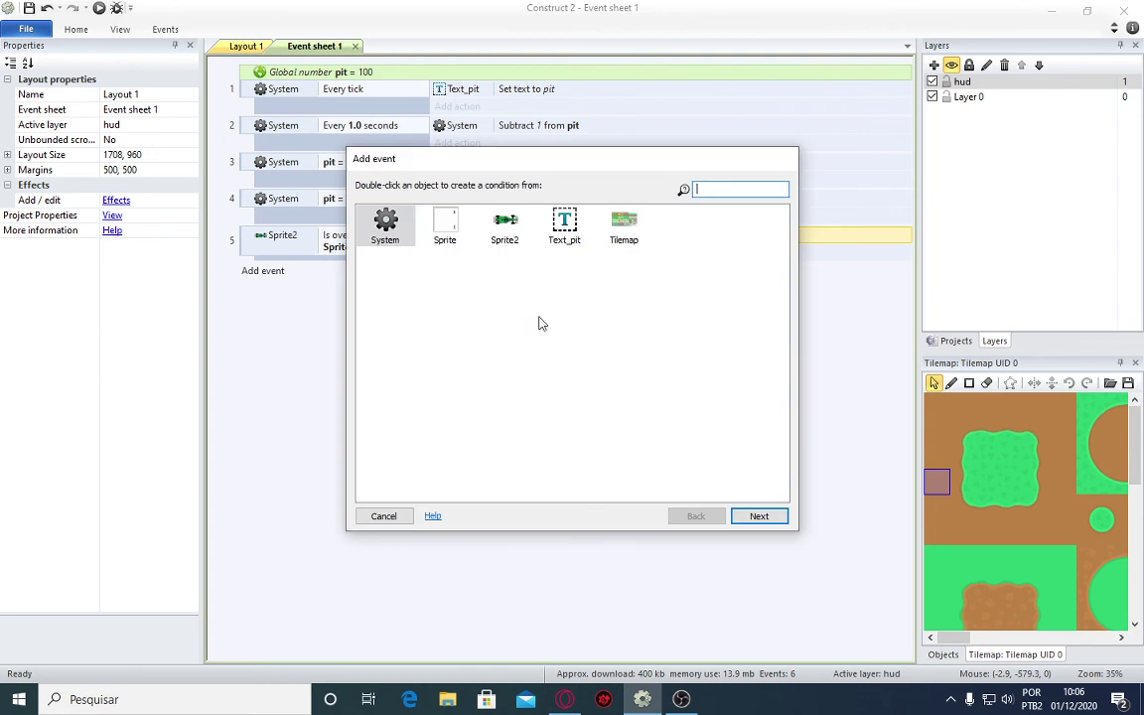
pyautogui.doubleClick(384, 240)
pyautogui.scroll(-3, 398, 318)
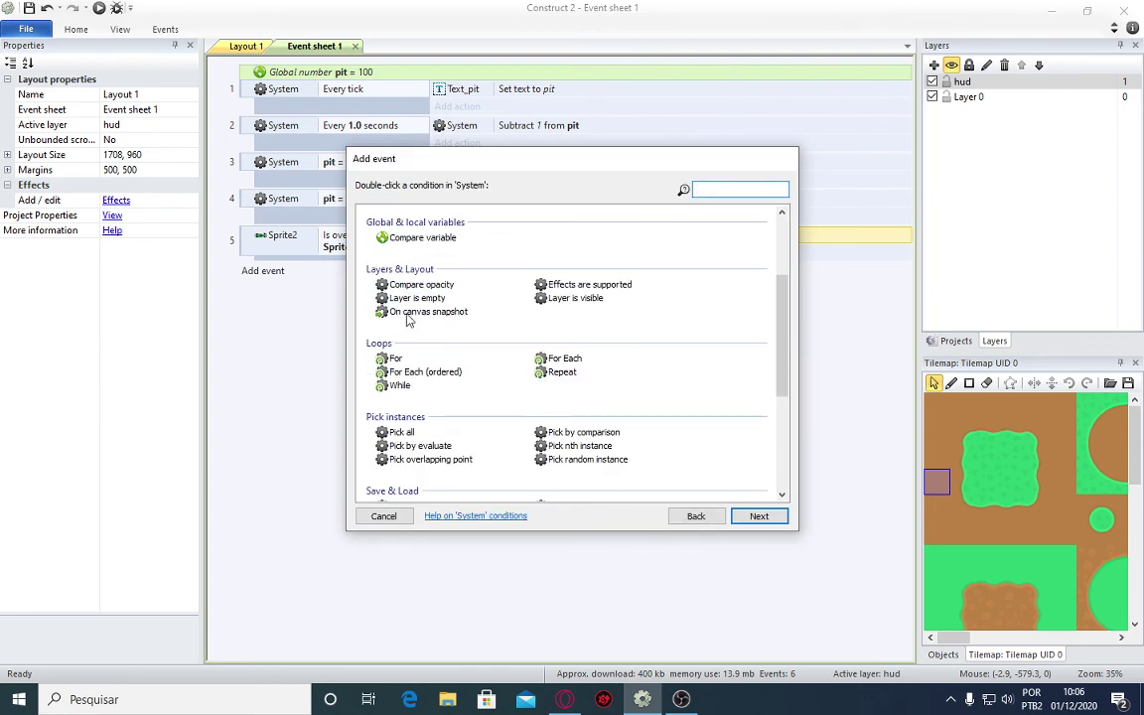
pyautogui.scroll(-3, 405, 359)
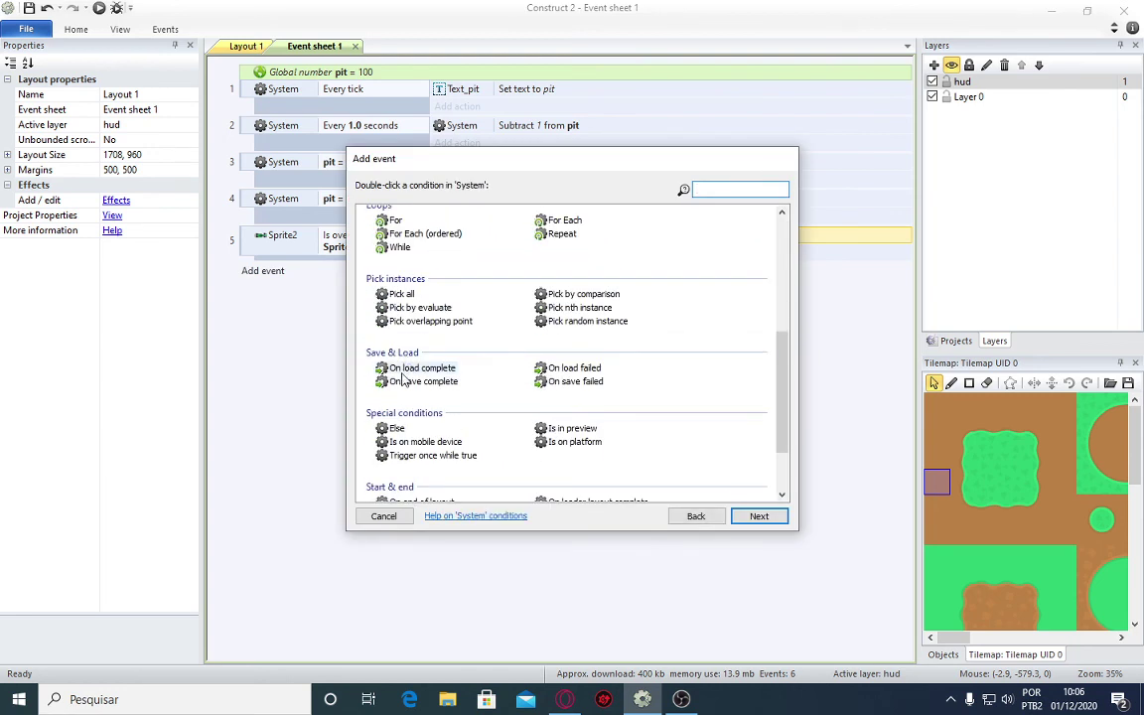
pyautogui.scroll(3, 416, 332)
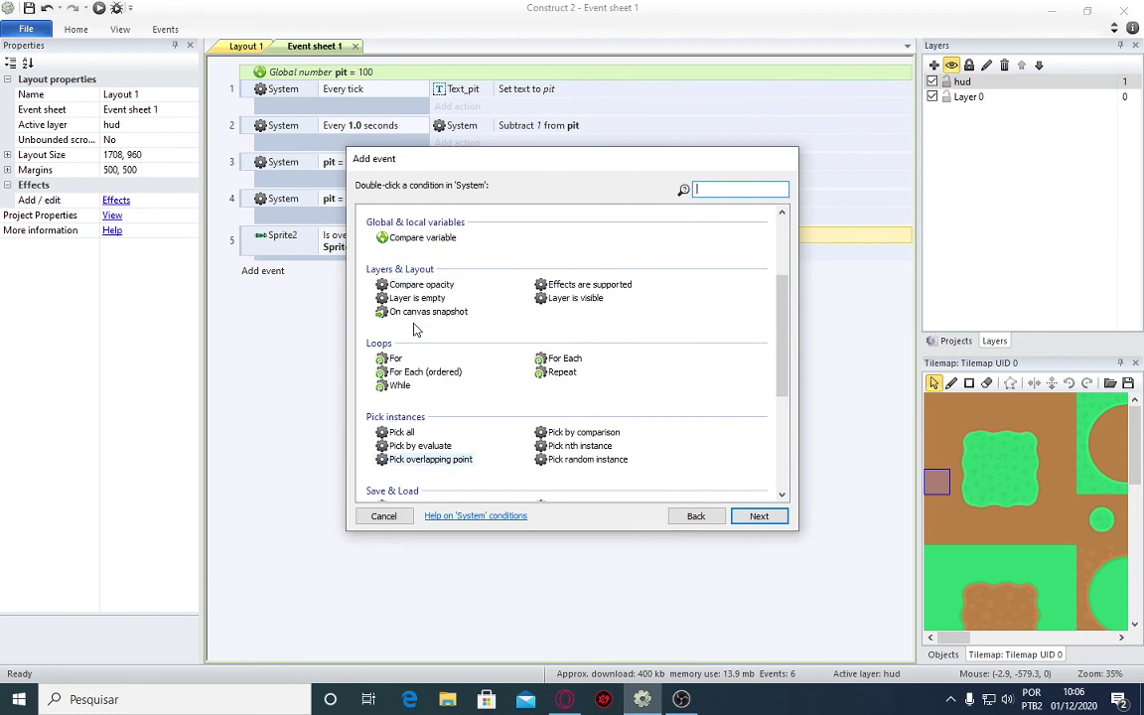
pyautogui.click(427, 241)
pyautogui.doubleClick(427, 244)
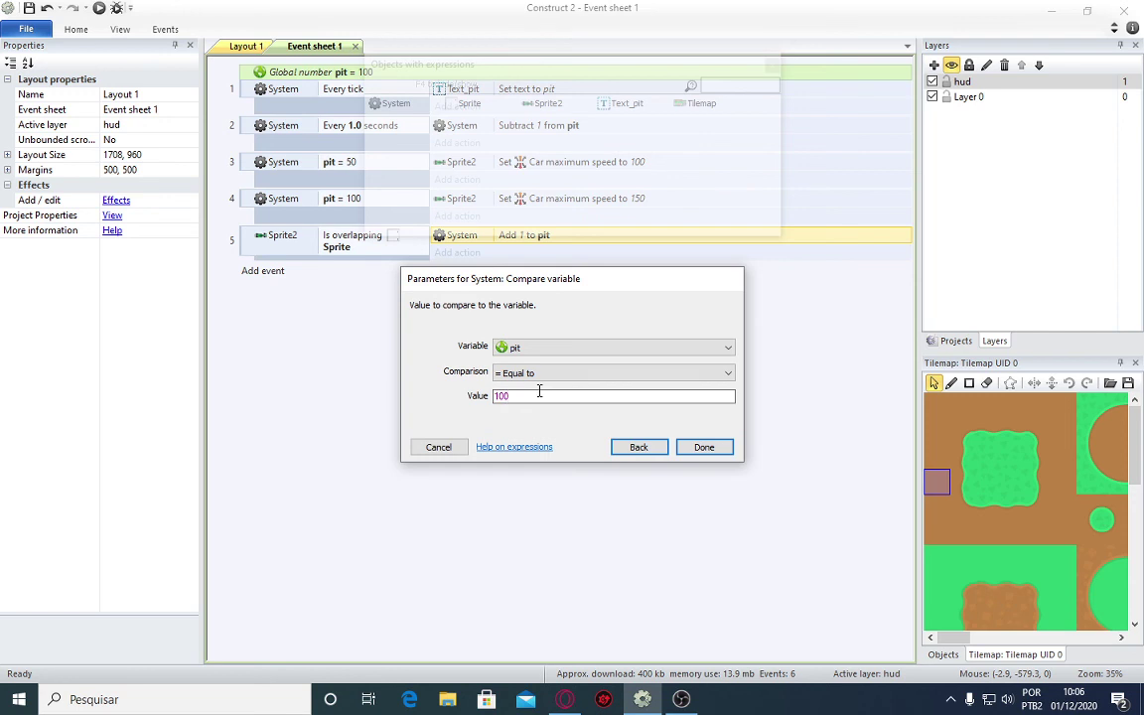
pyautogui.click(566, 373)
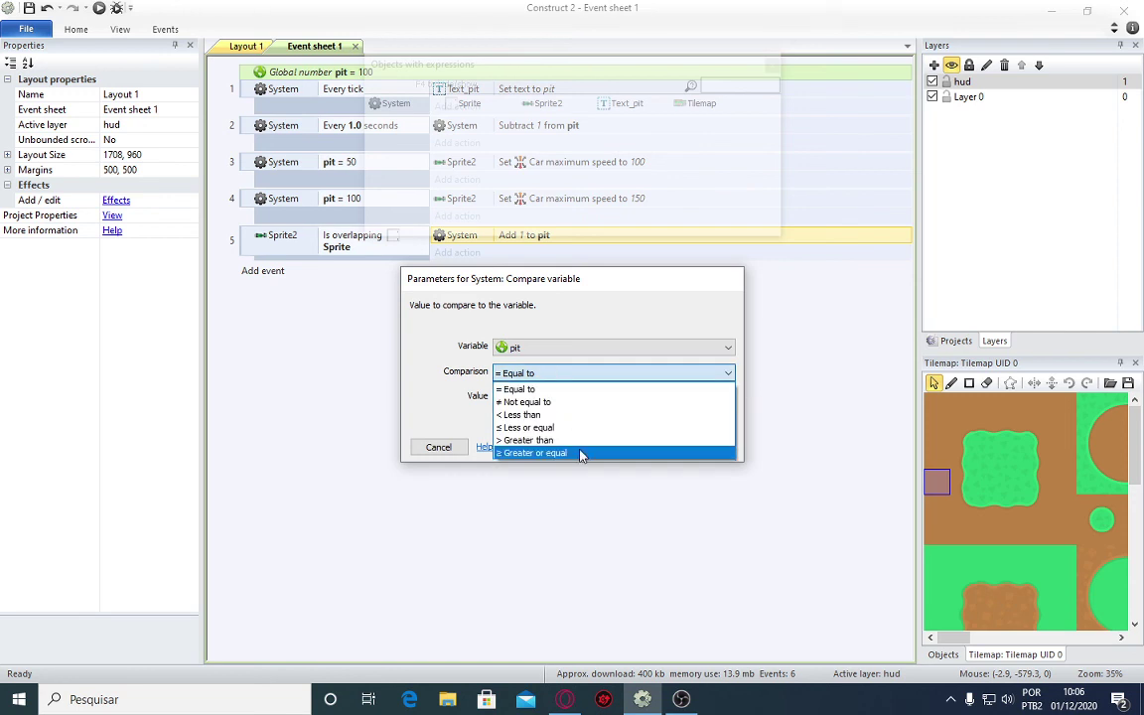
pyautogui.click(582, 453)
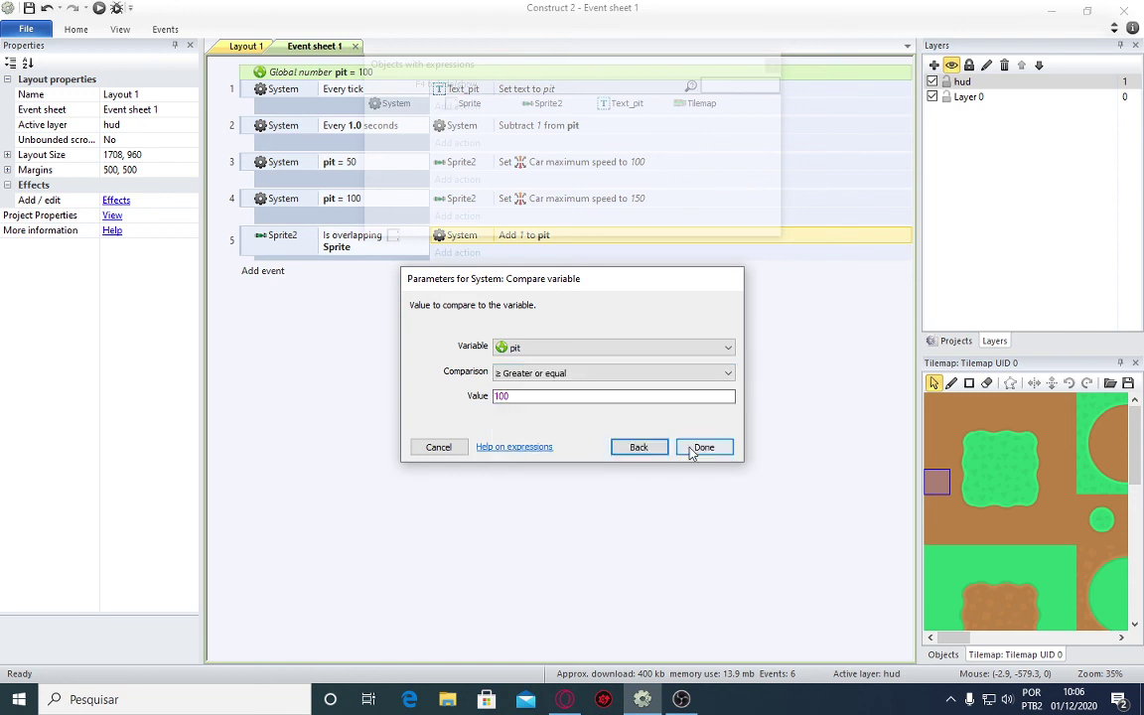
pyautogui.click(692, 453)
# Give event 6 a System action setting pit to 100.
pyautogui.click(462, 281)
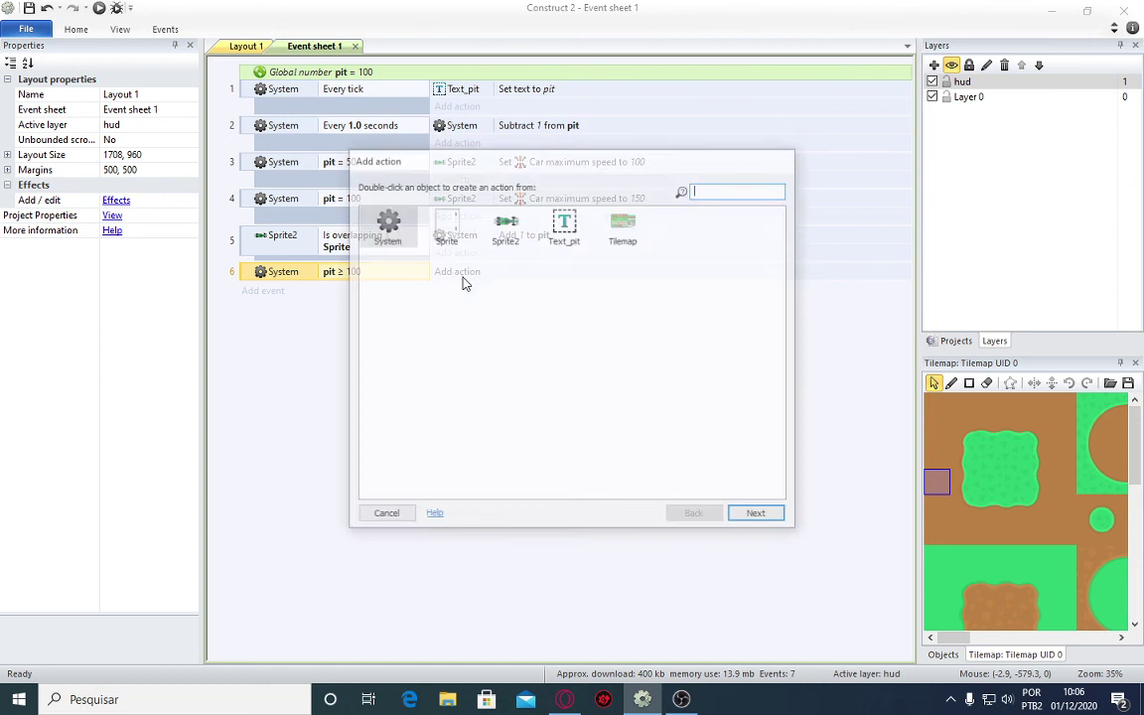
pyautogui.doubleClick(384, 229)
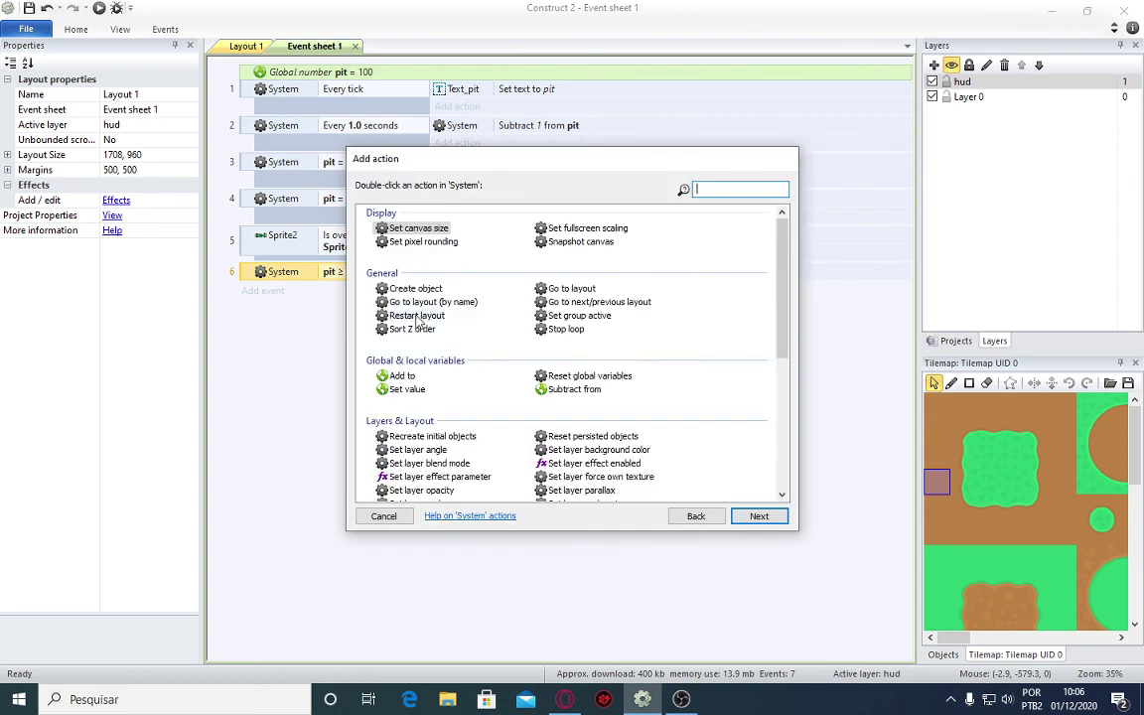
pyautogui.doubleClick(407, 386)
pyautogui.doubleClick(502, 370)
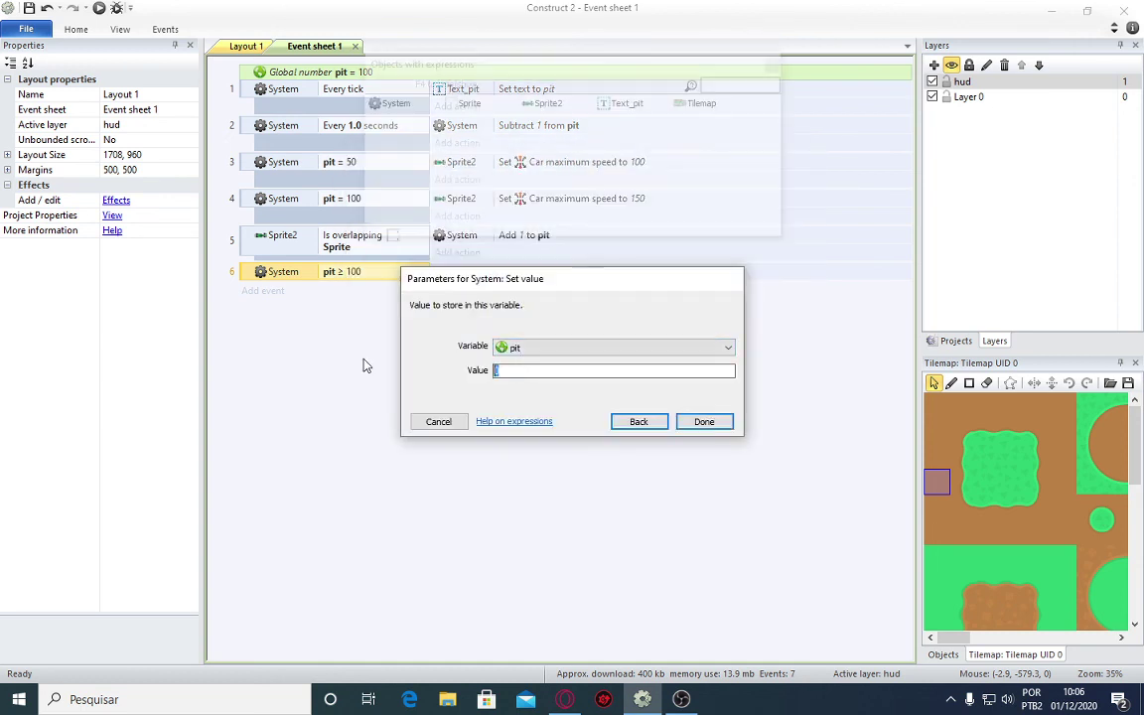
pyautogui.write('100')
pyautogui.press('Return')
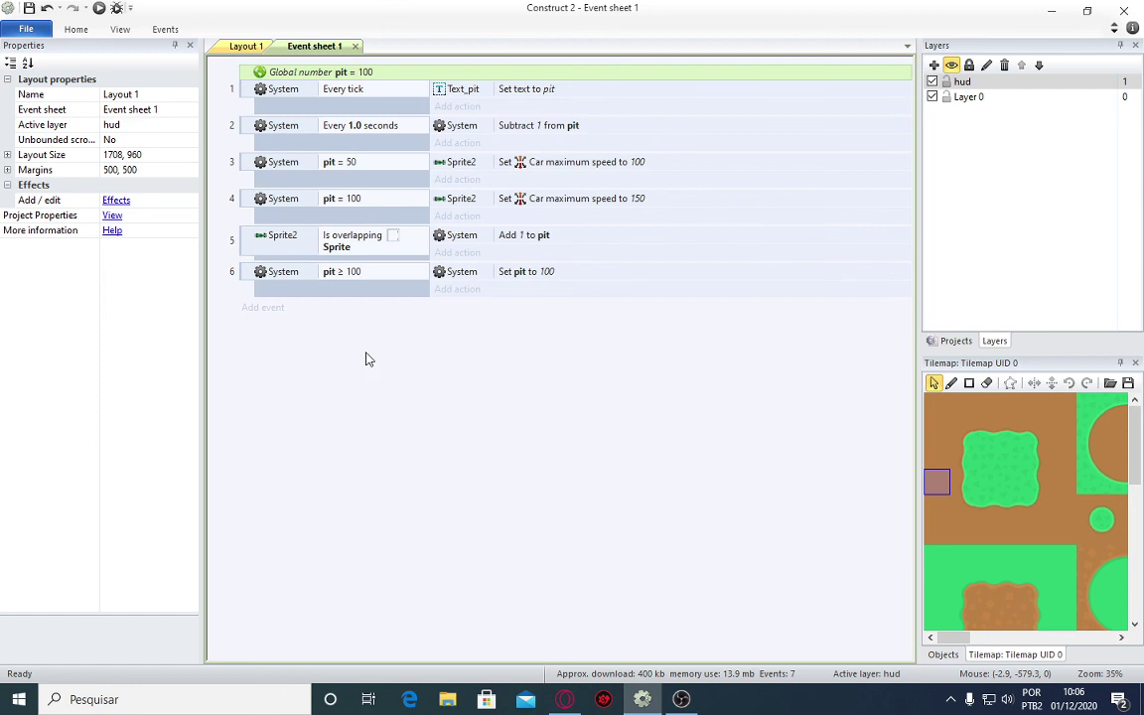
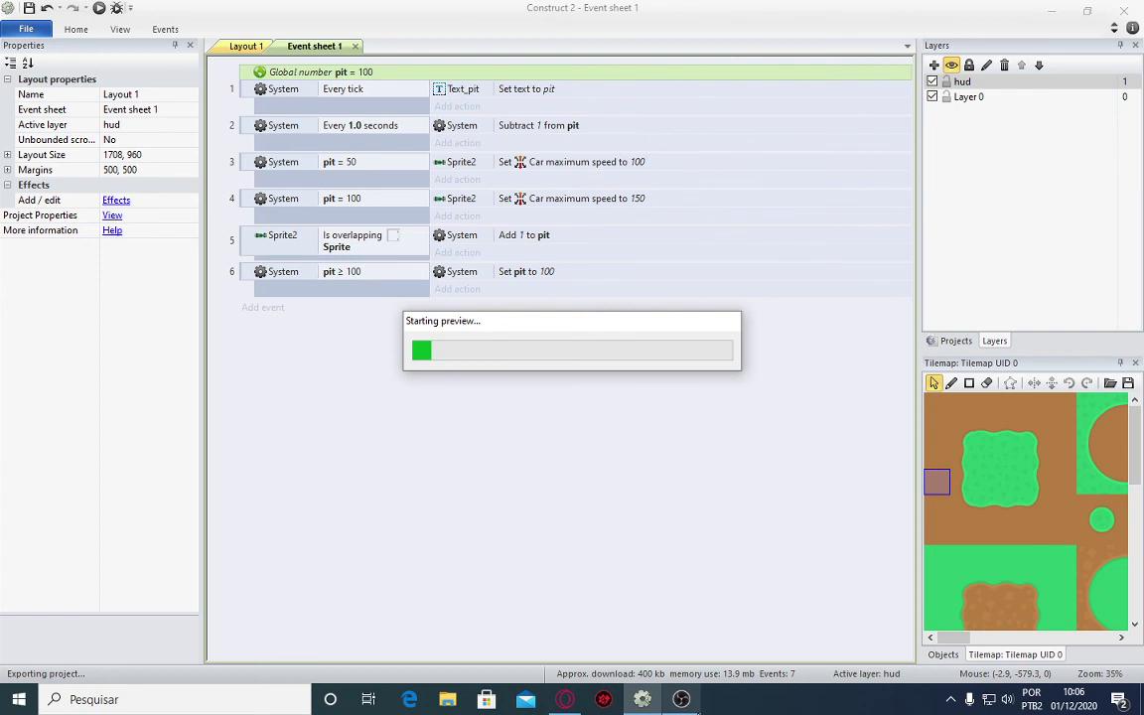
# Drive the car along the top stretch, down the stepped section and into the left corridor.
pyautogui.press('Up')
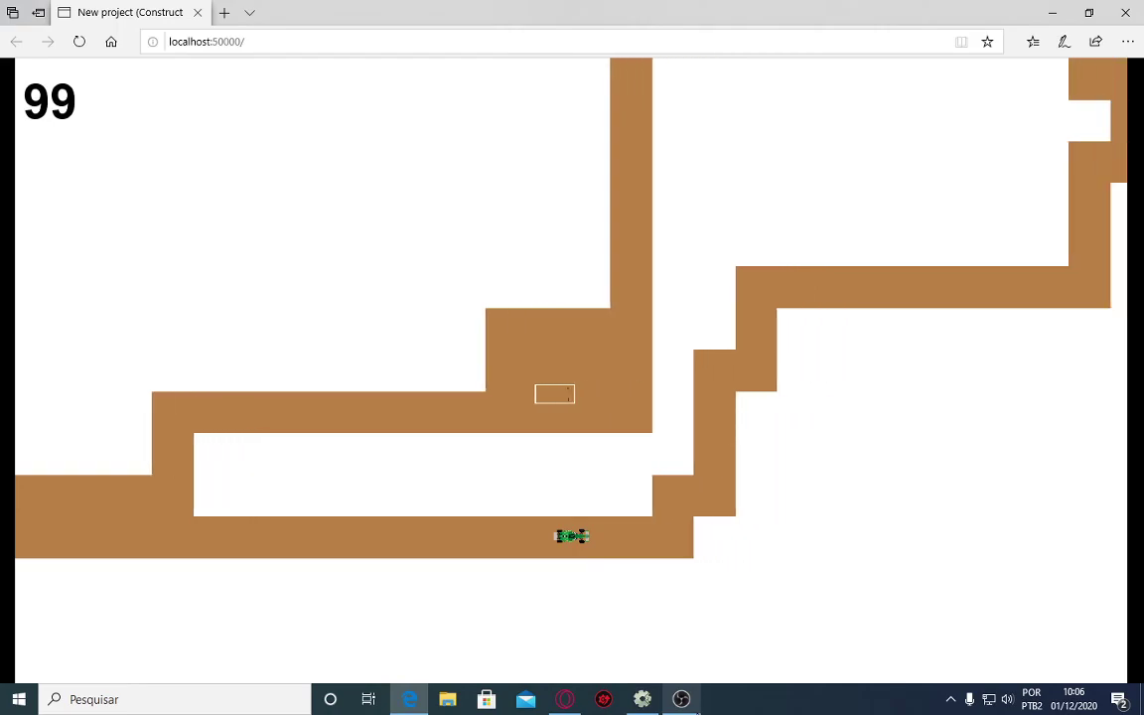
pyautogui.press('Left')
pyautogui.press('Right')
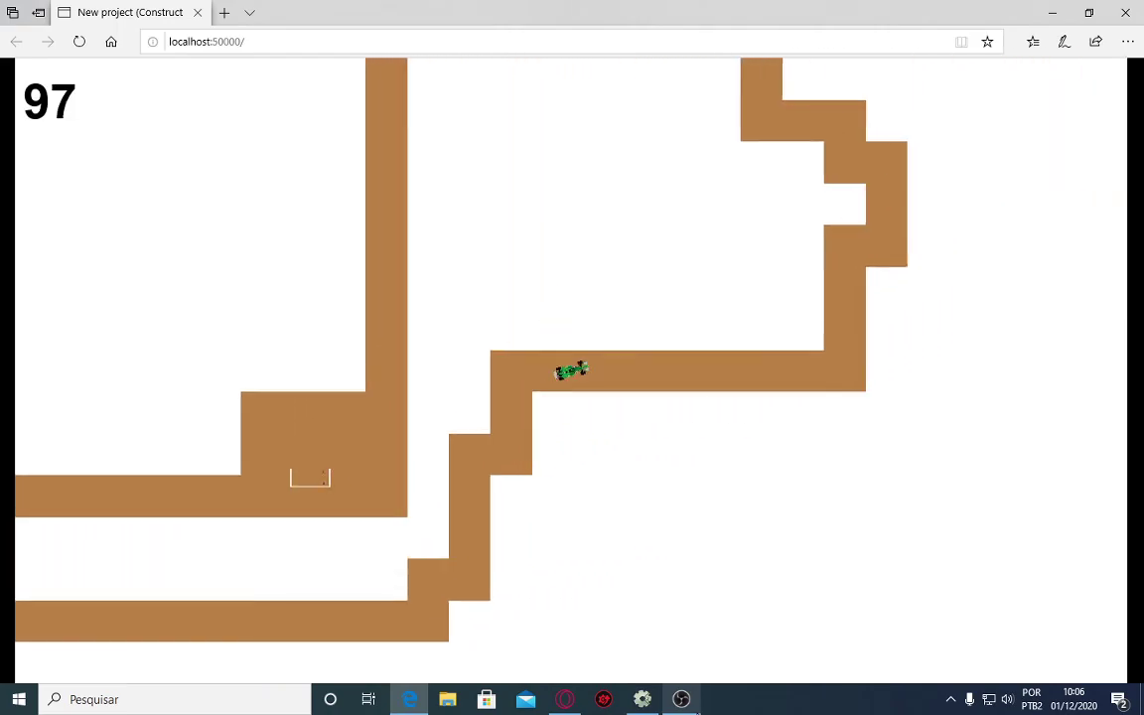
pyautogui.press('Left')
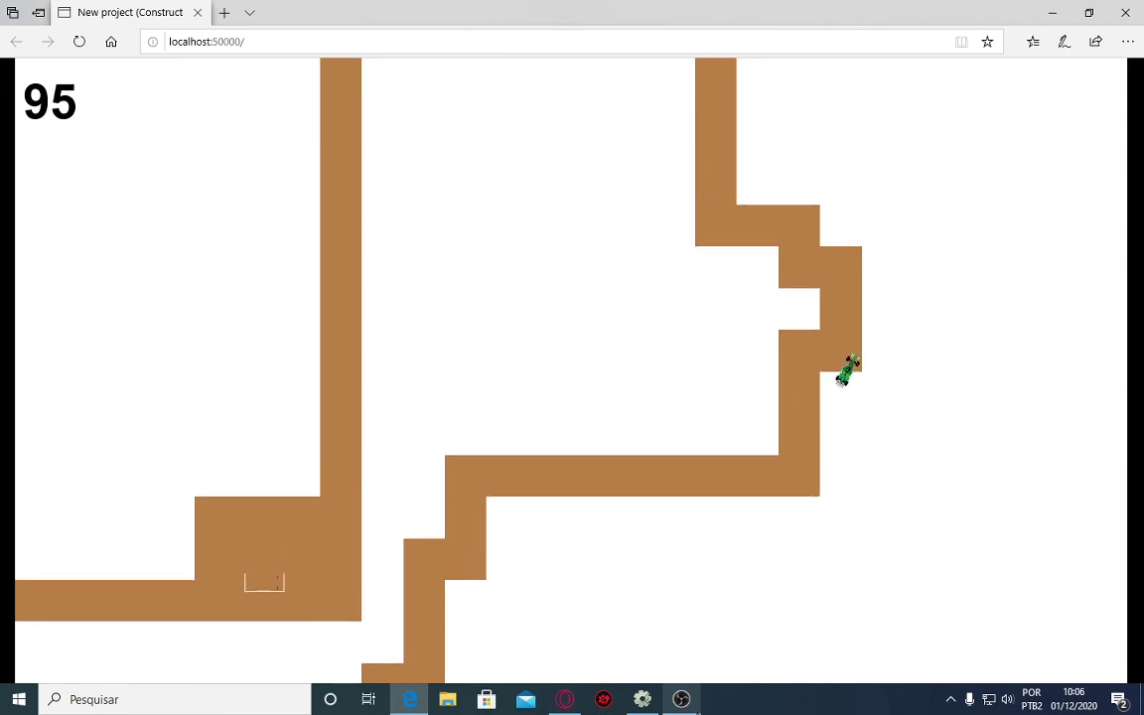
pyautogui.press('Left')
pyautogui.press('Right')
pyautogui.press('Left')
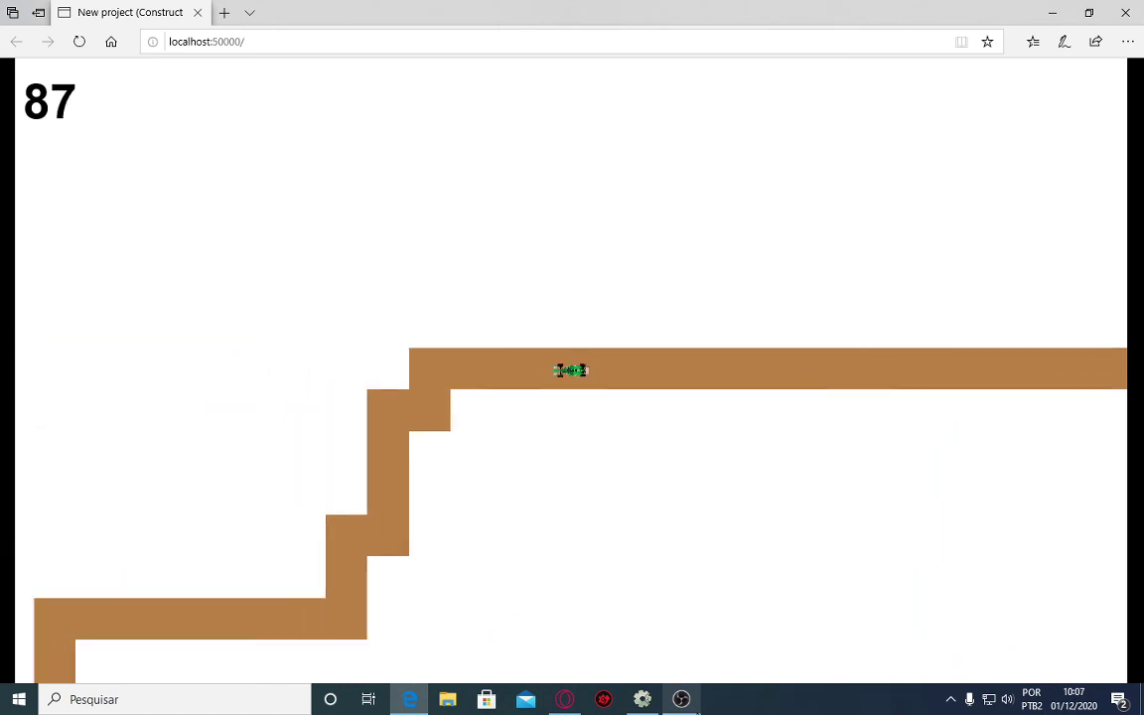
pyautogui.press('Down')
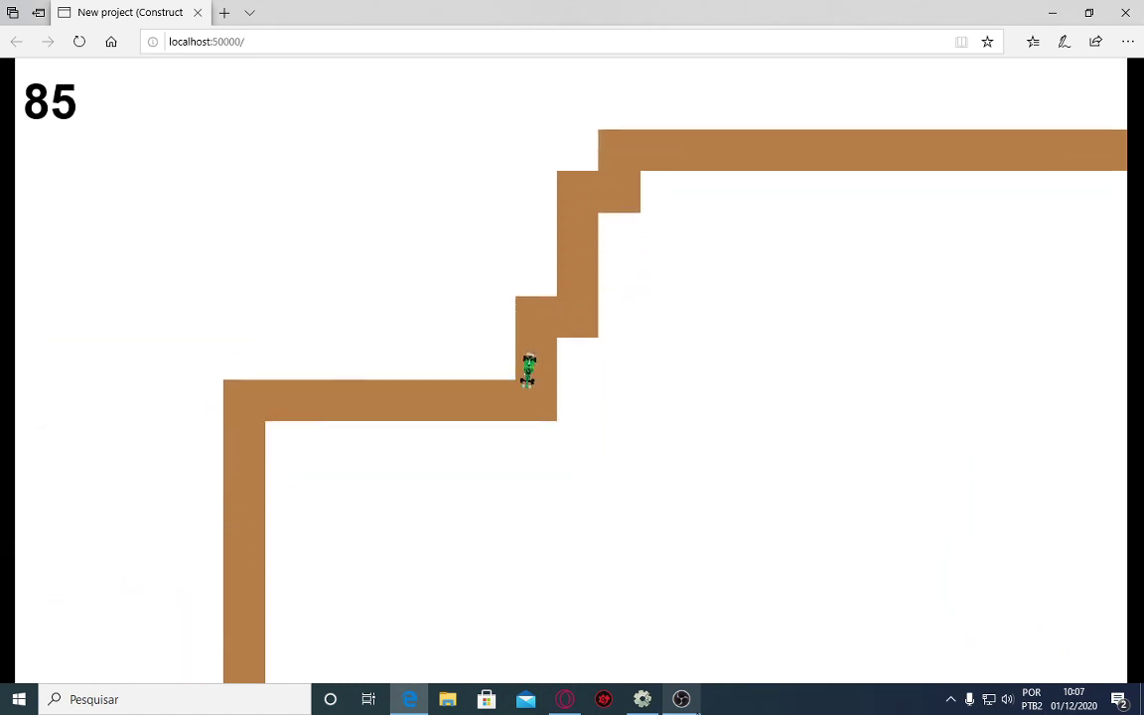
pyautogui.press('Left')
pyautogui.press('Down')
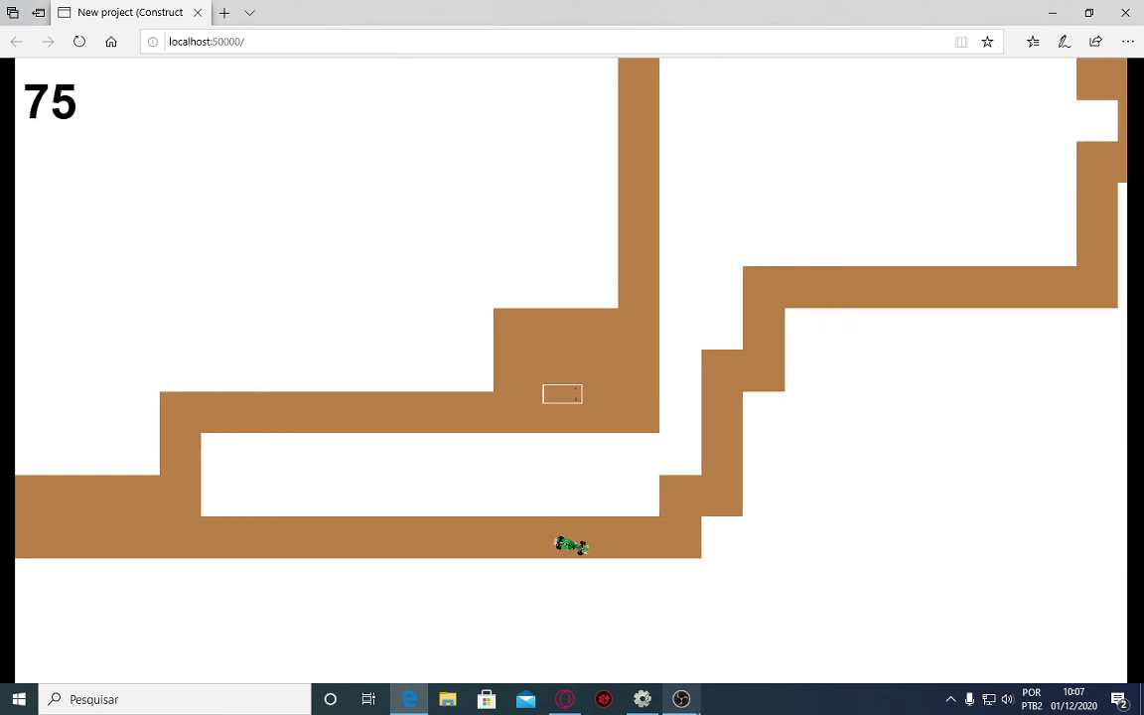
pyautogui.press('Up')
pyautogui.press('Right')
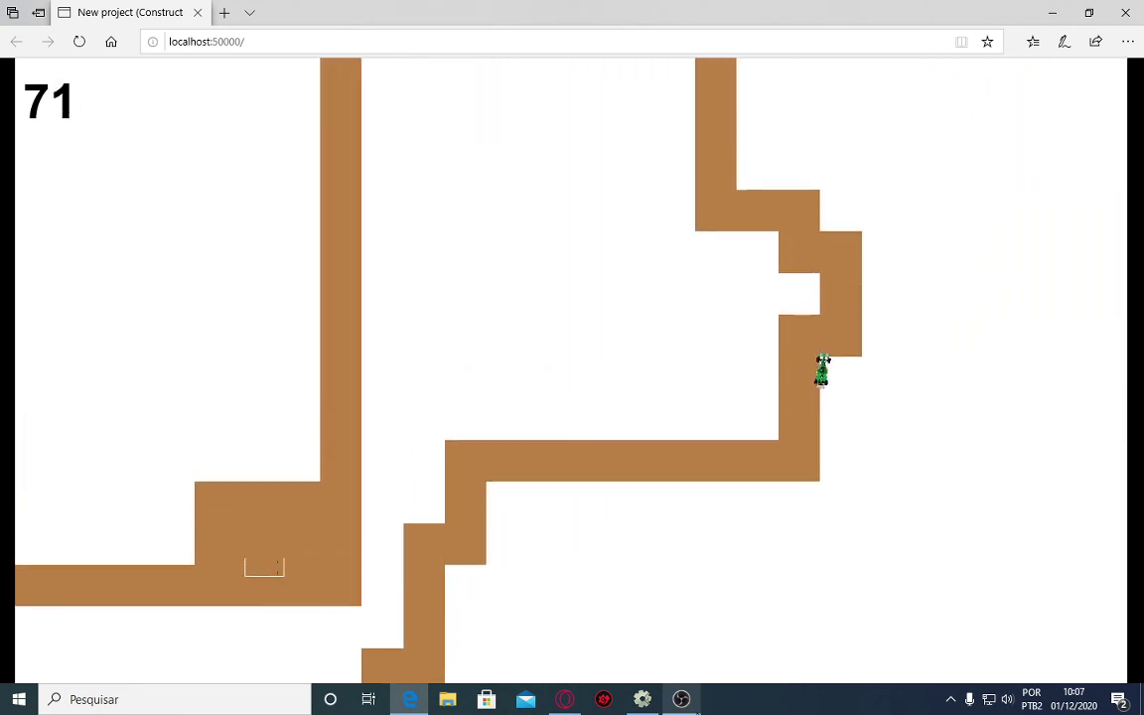
pyautogui.press('Left')
pyautogui.press('Left')
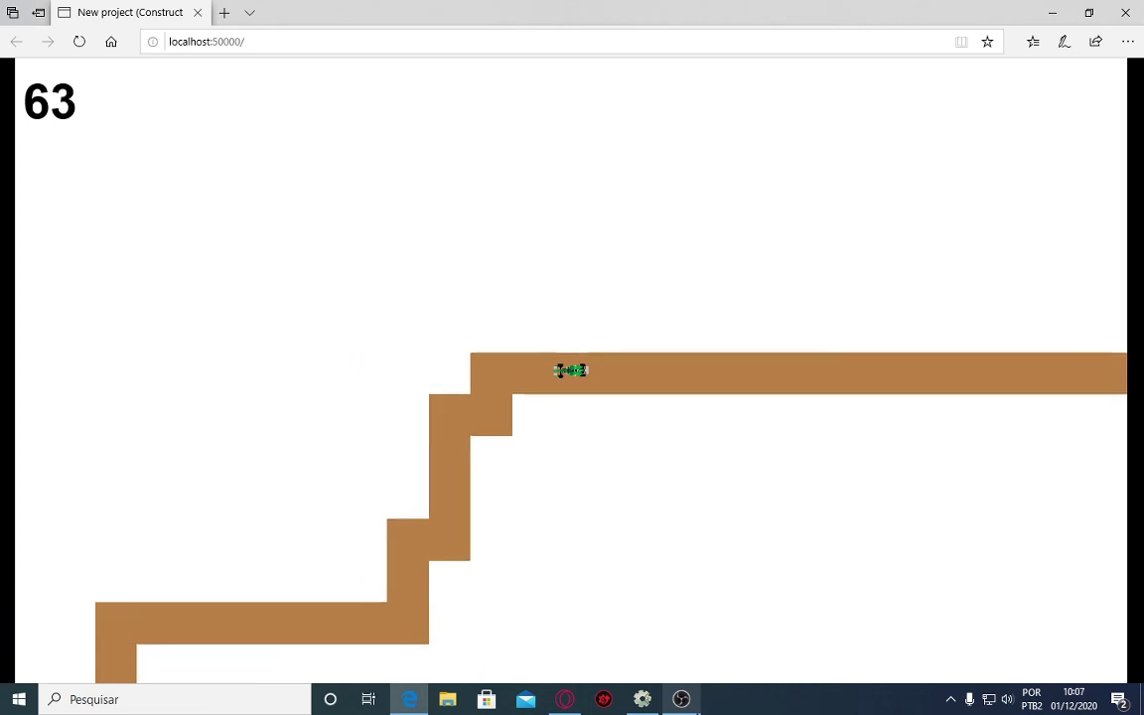
pyautogui.press('Down')
pyautogui.press('Left')
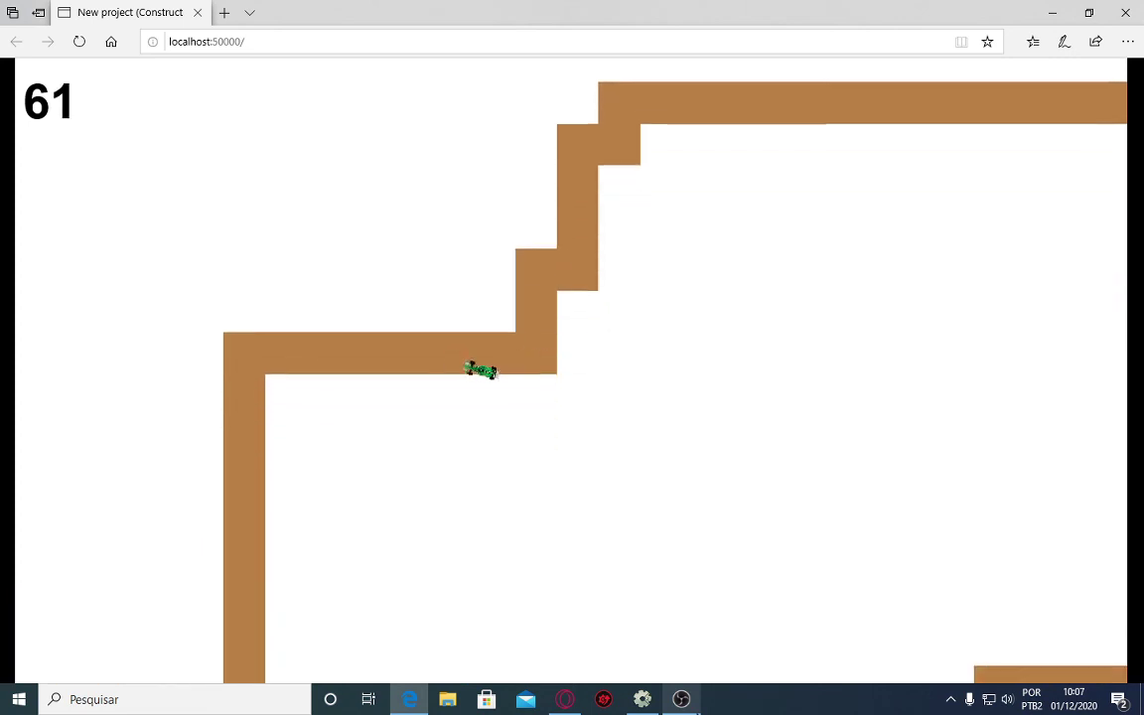
pyautogui.press('Down')
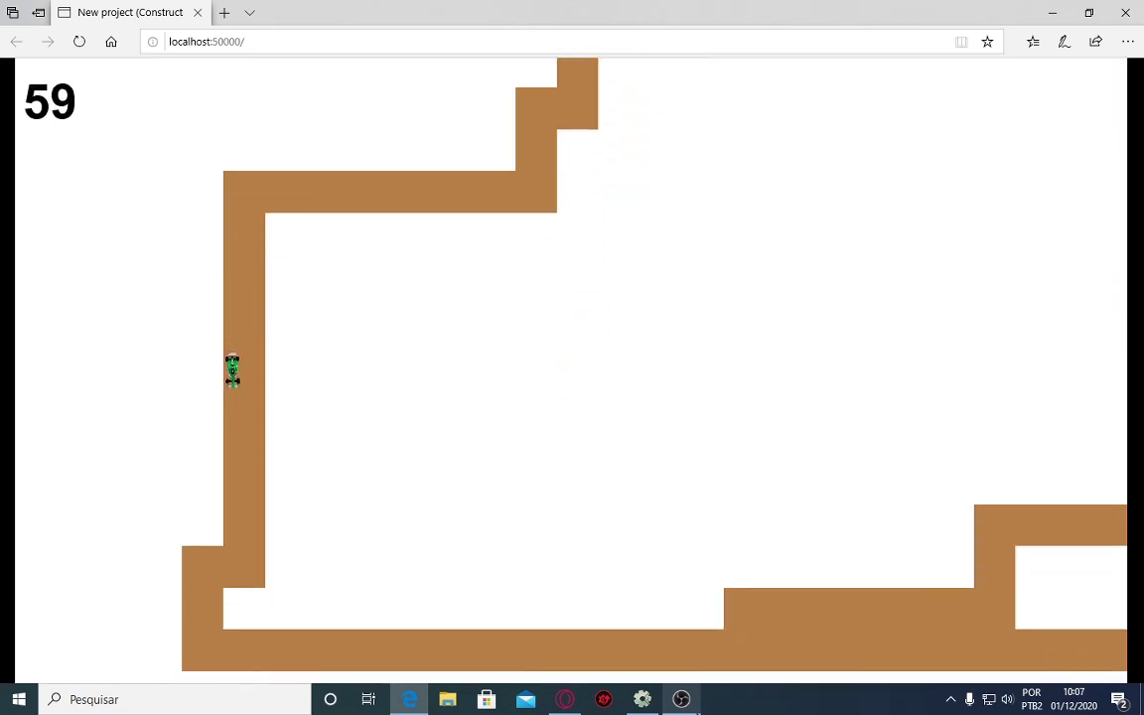
pyautogui.press('Left')
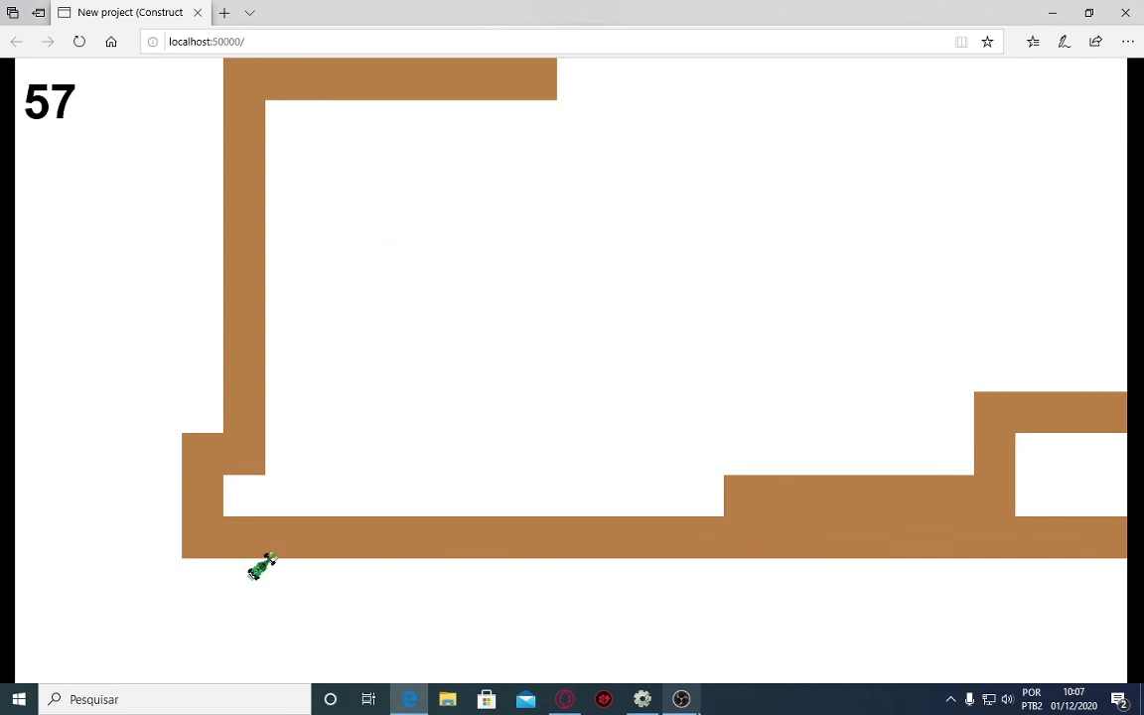
# Continue the lap through the lower and upper corridors as the counter falls to 17, then reach the pit.
pyautogui.press('Up')
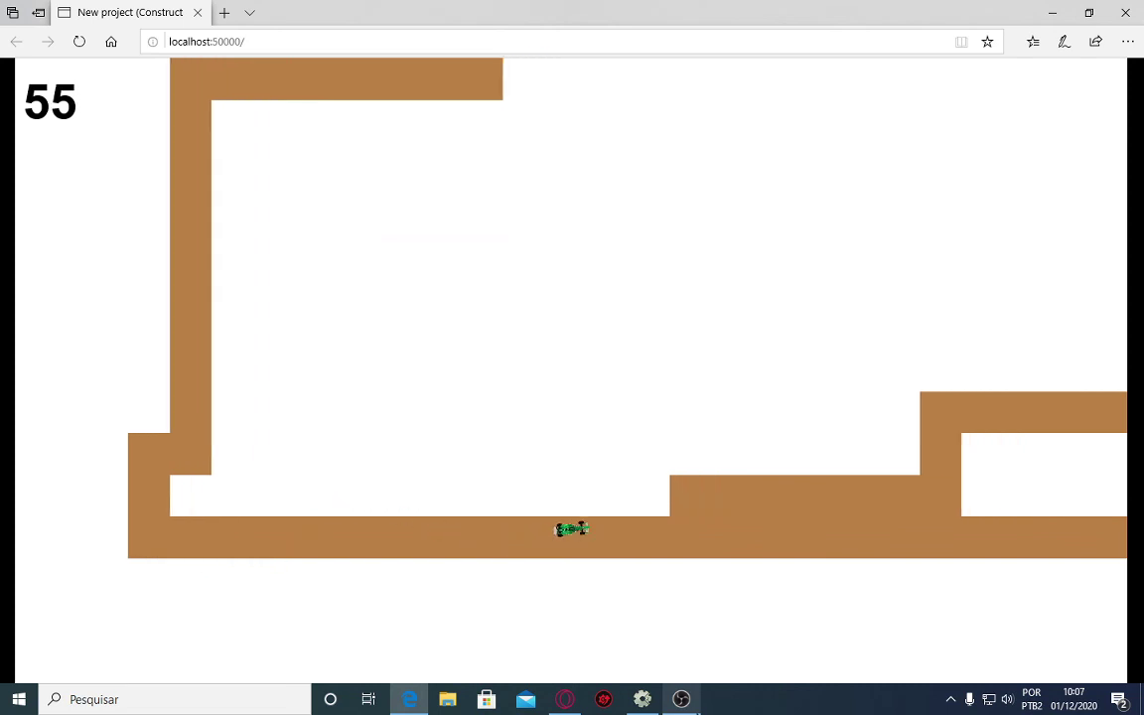
pyautogui.press('Down')
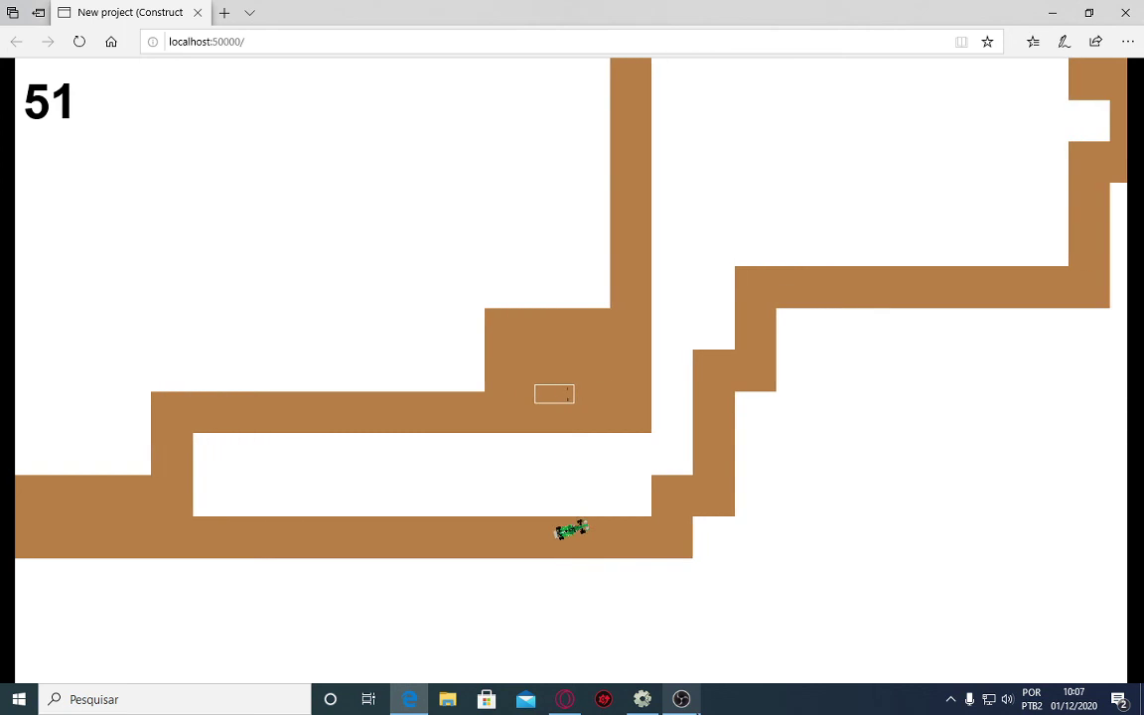
pyautogui.press('Up')
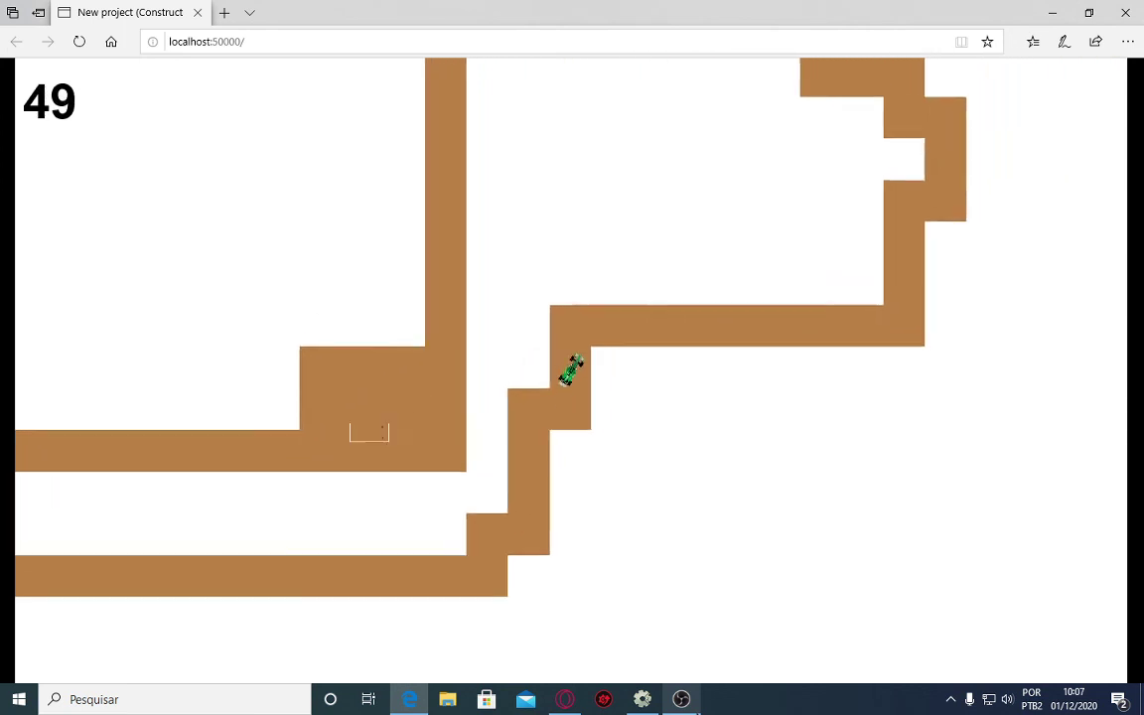
pyautogui.press('Right')
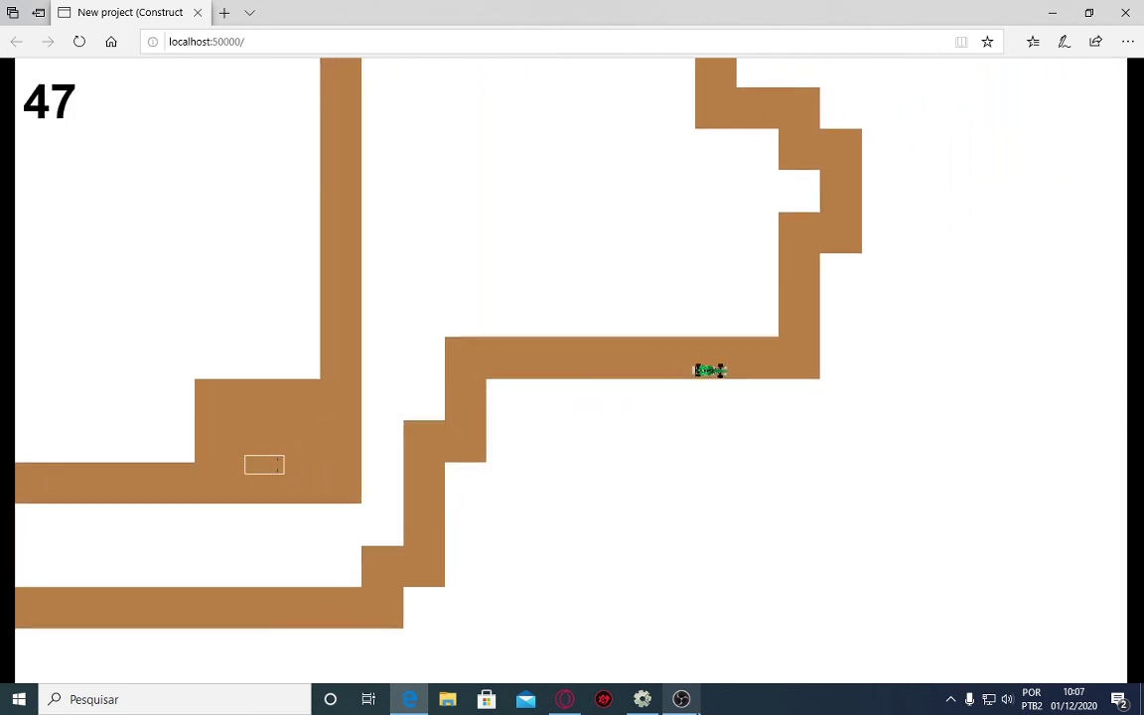
pyautogui.press('Right')
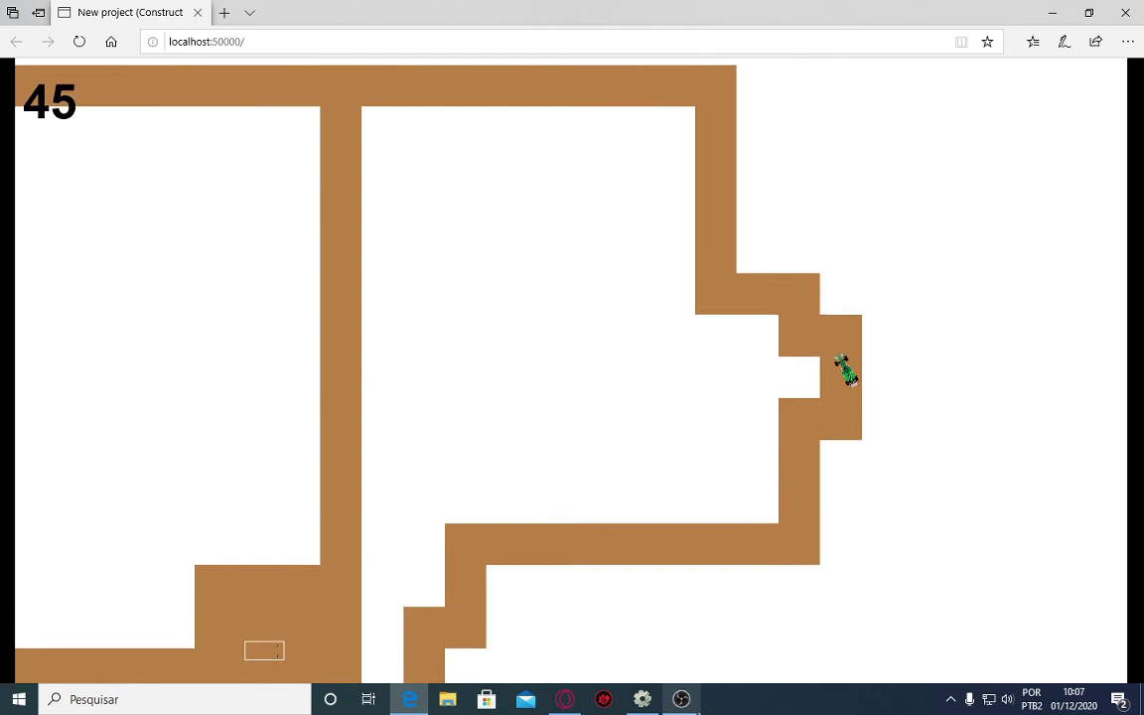
pyautogui.press('Left')
pyautogui.press('Right')
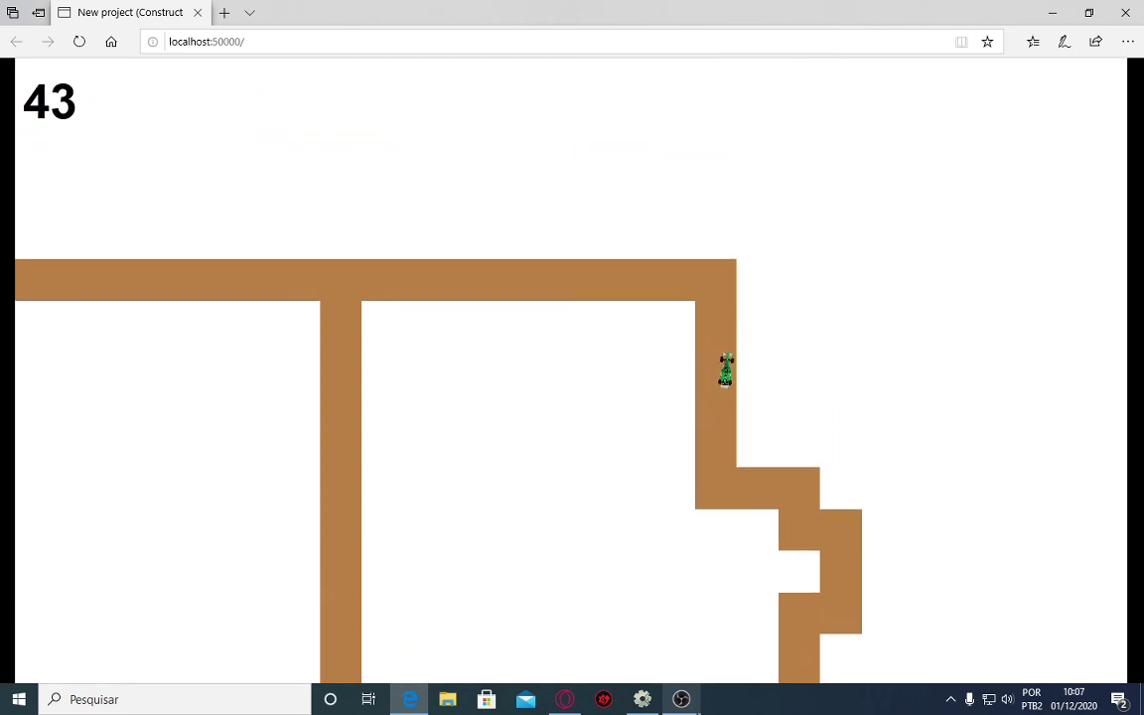
pyautogui.press('Left')
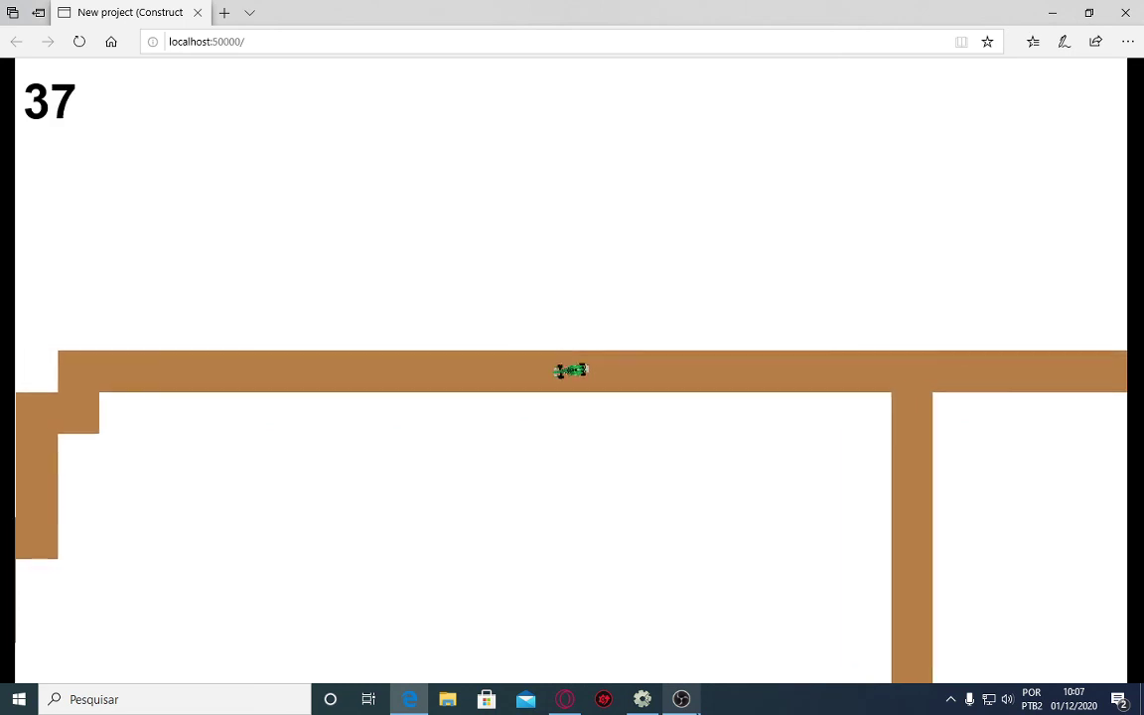
pyautogui.press('Right')
pyautogui.press('Left')
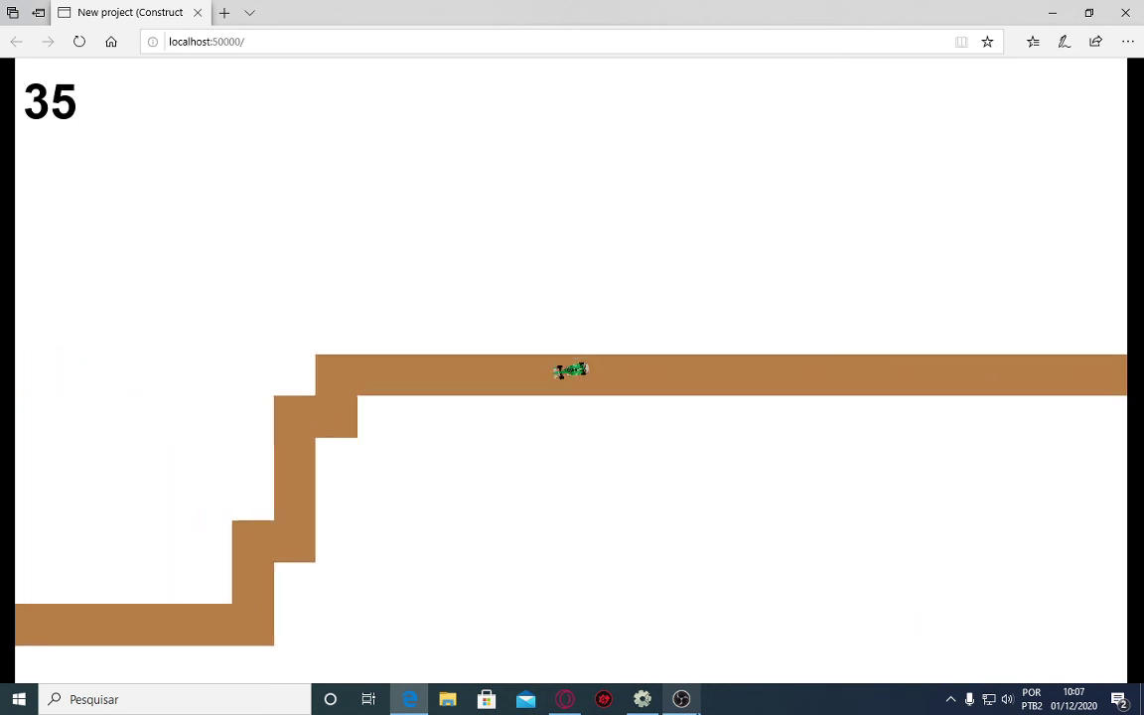
pyautogui.press('Left')
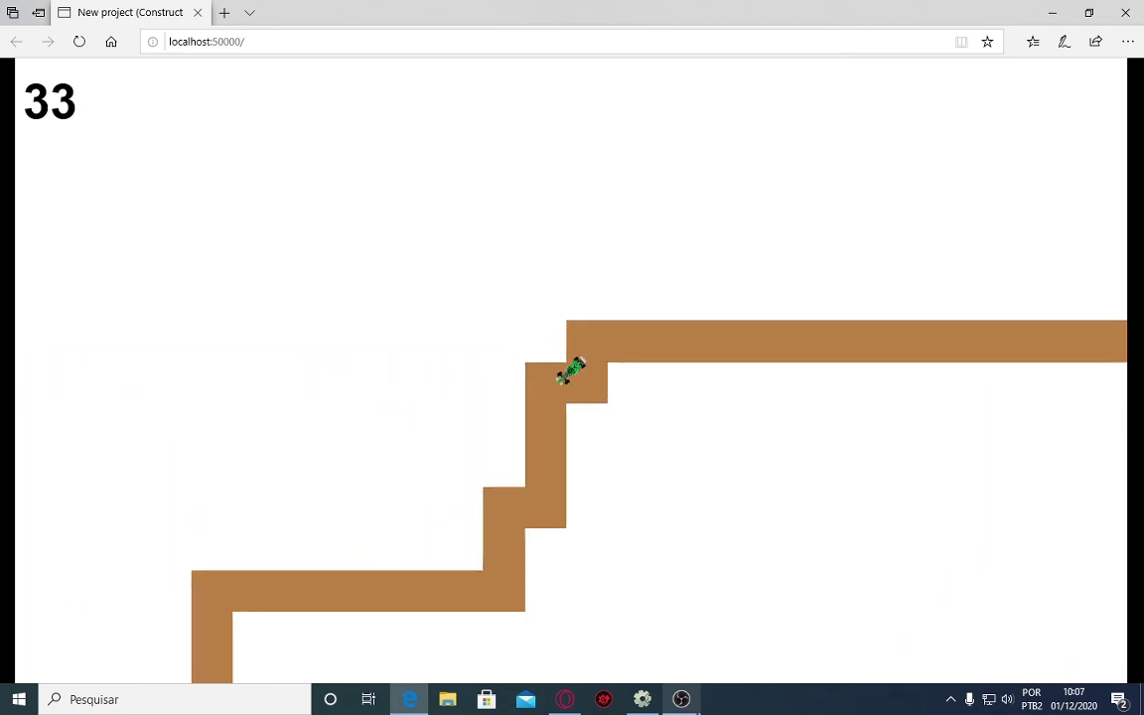
pyautogui.press('Right')
pyautogui.press('Right')
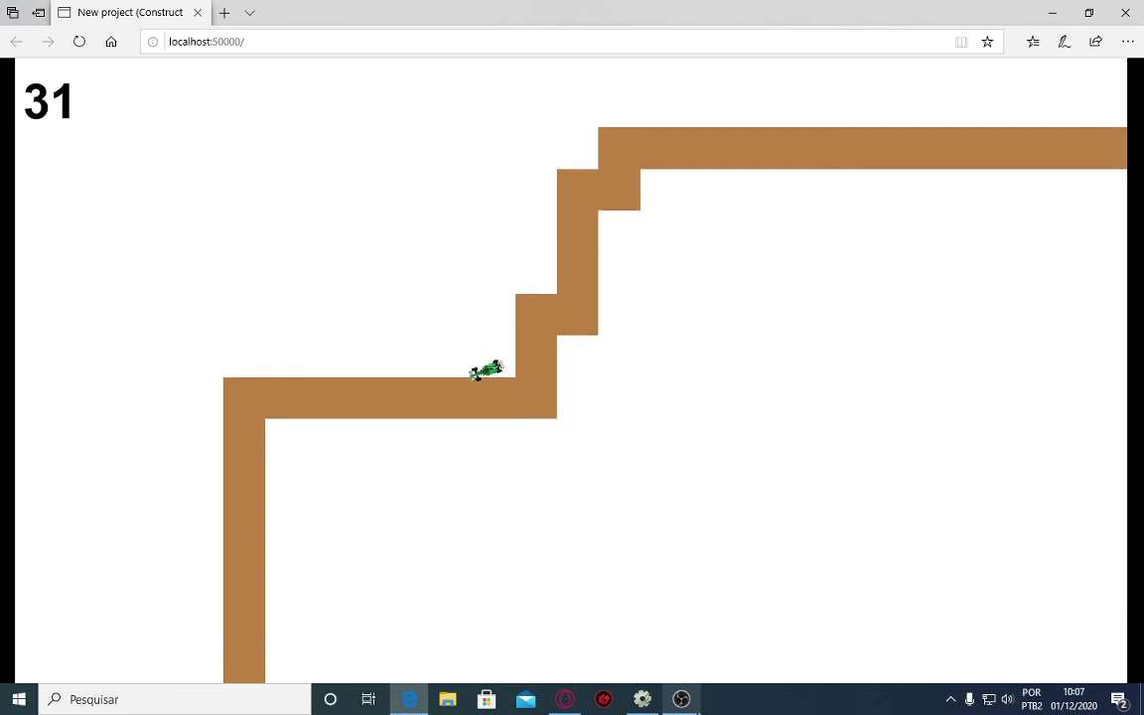
pyautogui.press('Left')
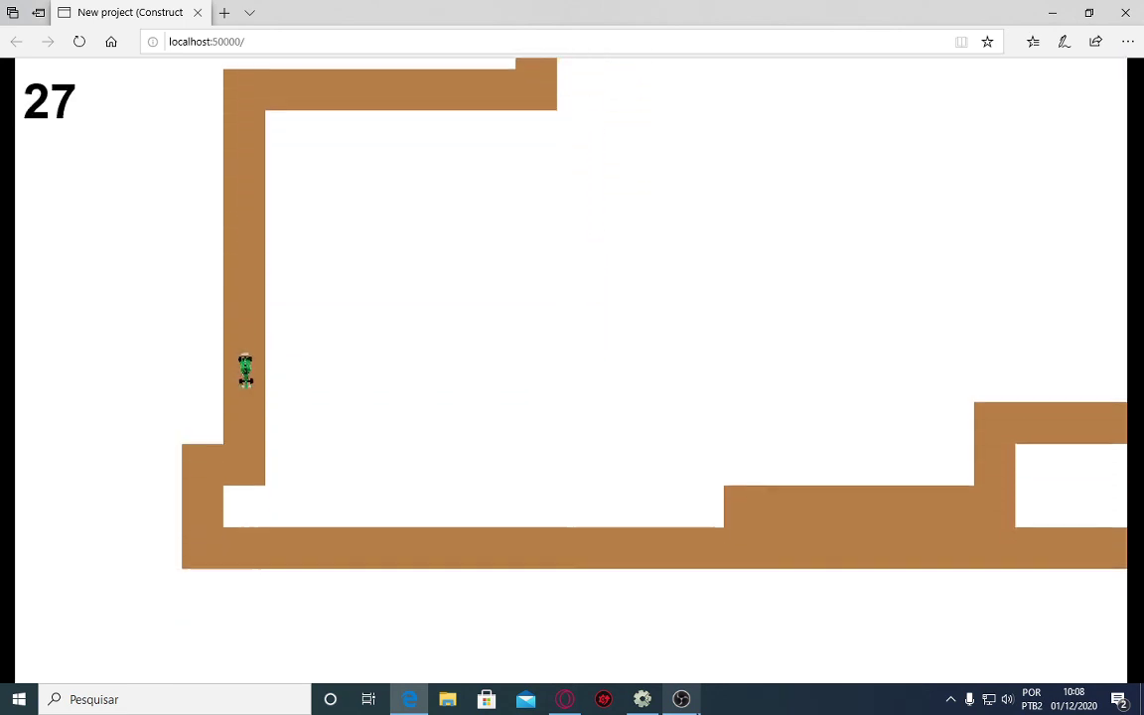
pyautogui.press('Right')
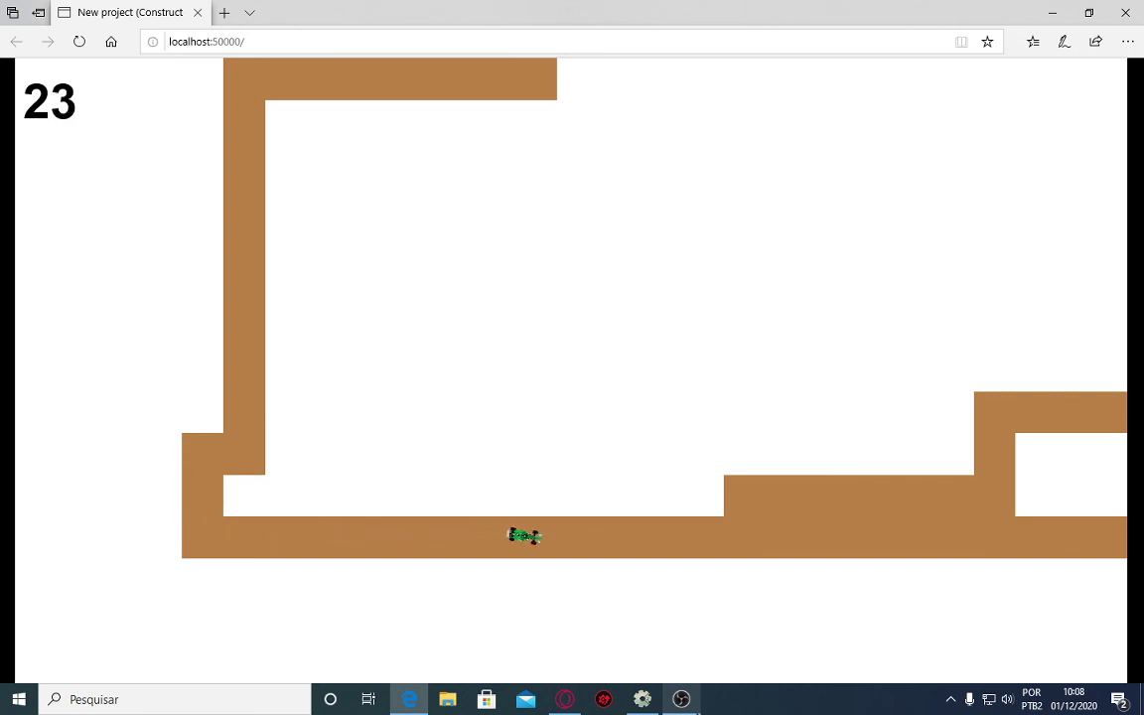
pyautogui.press('Left')
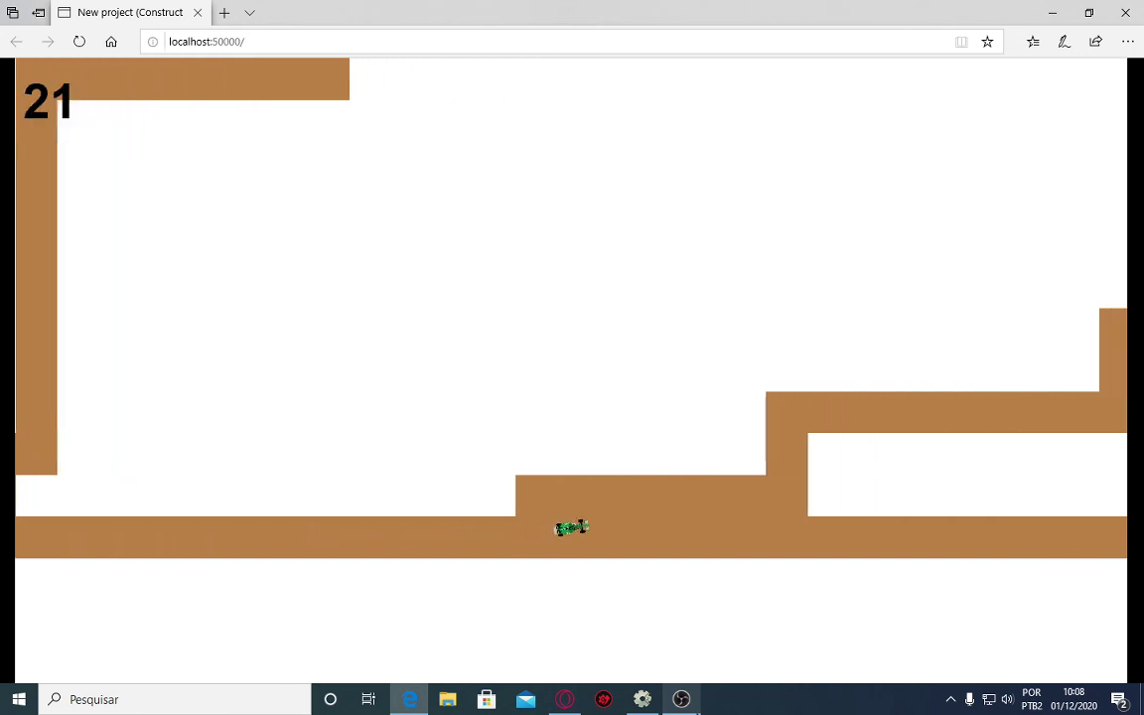
pyautogui.press('Left')
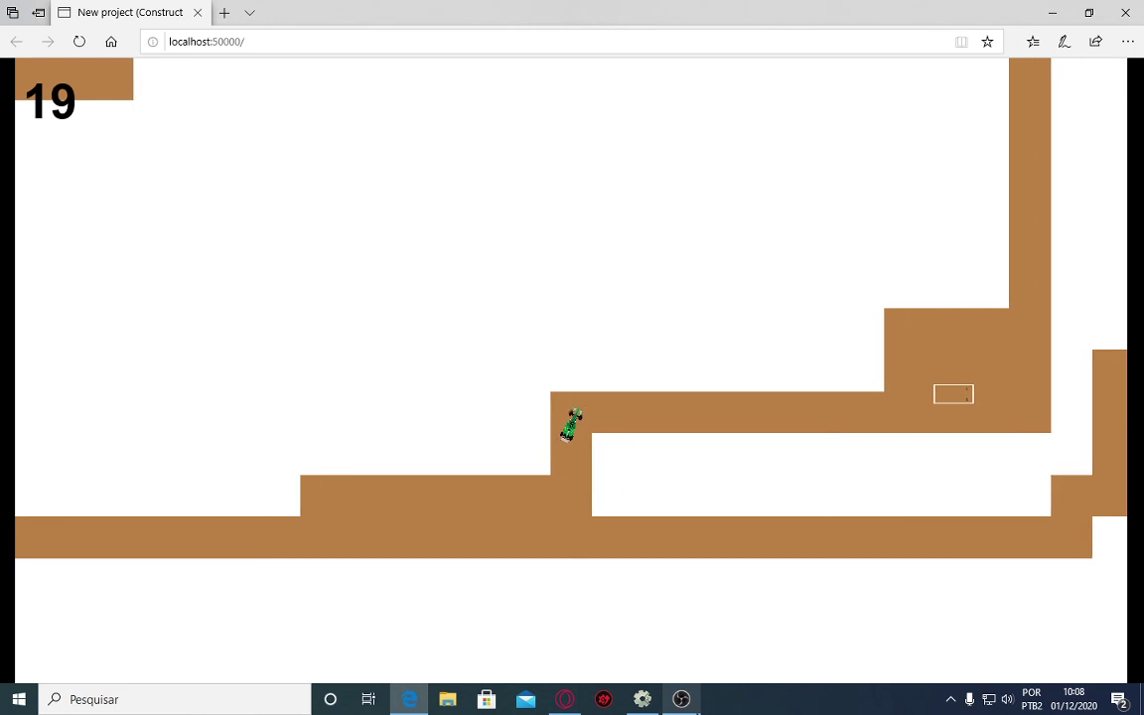
pyautogui.press('Right')
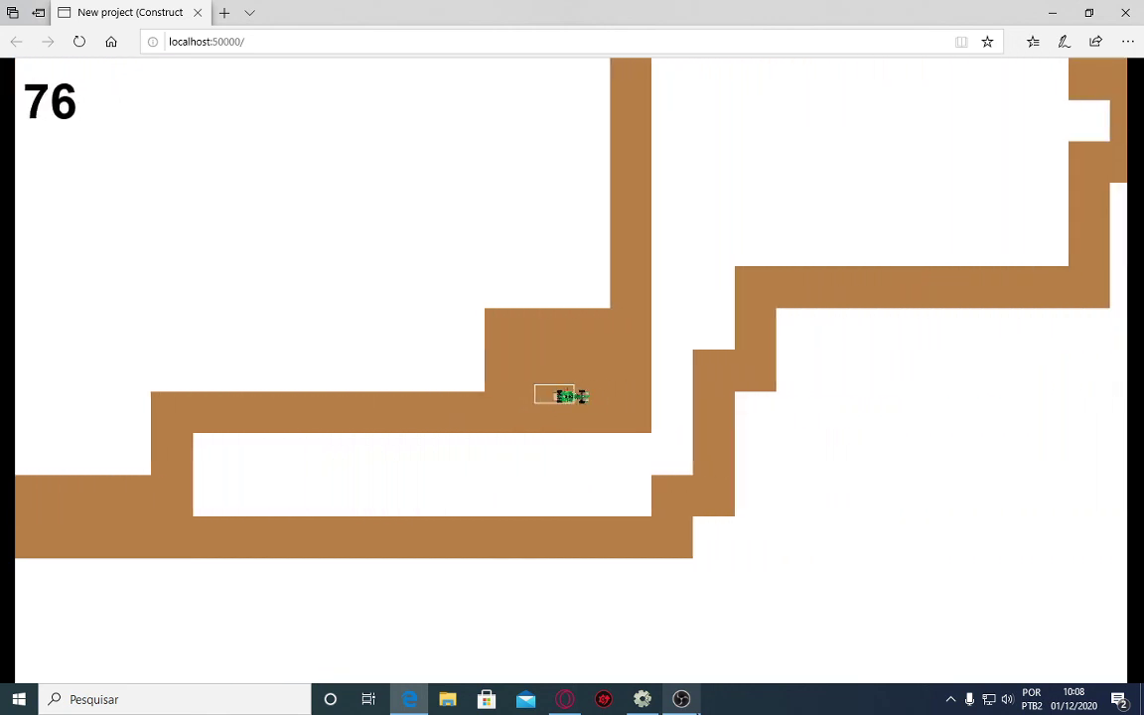
# Drive the car through the vertical corridors and the zigzag as the counter drops into the thirties.
pyautogui.press('Left')
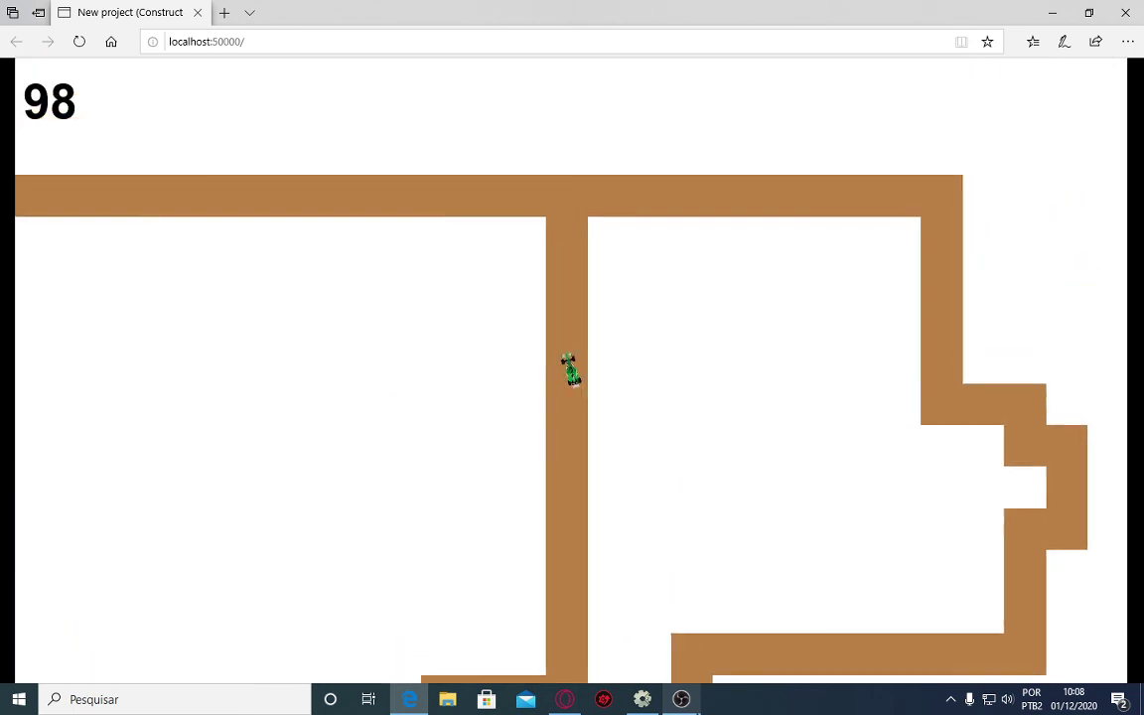
pyautogui.press('Right')
pyautogui.press('Right')
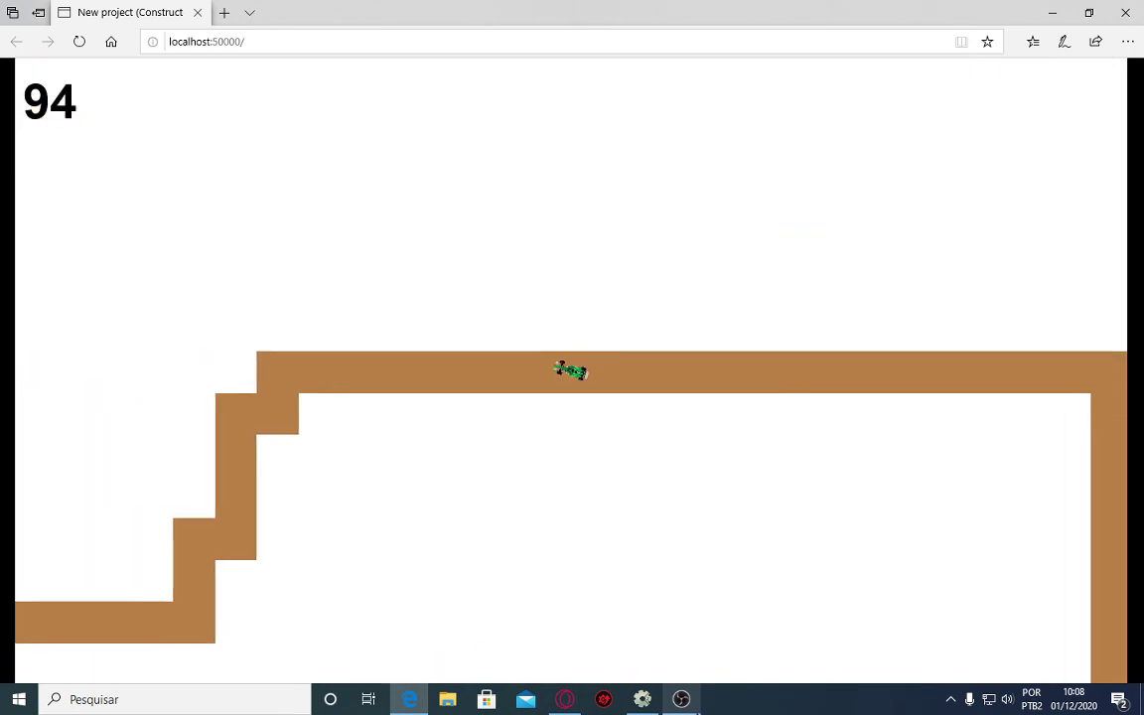
pyautogui.press('Left')
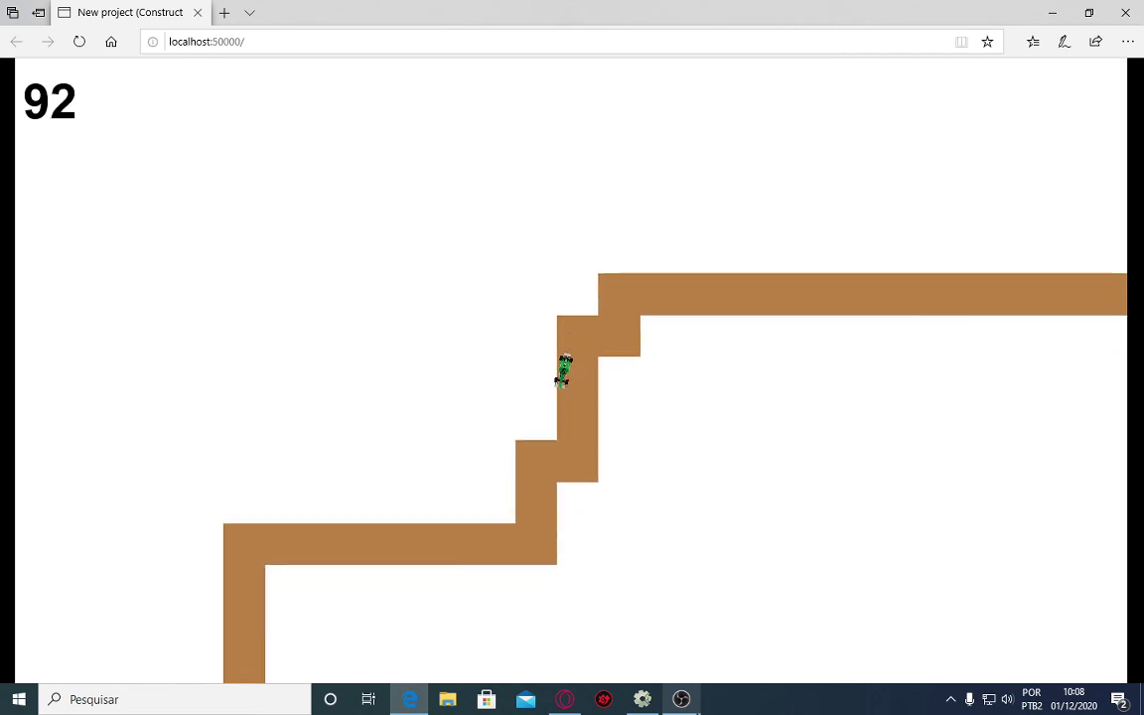
pyautogui.press('Right')
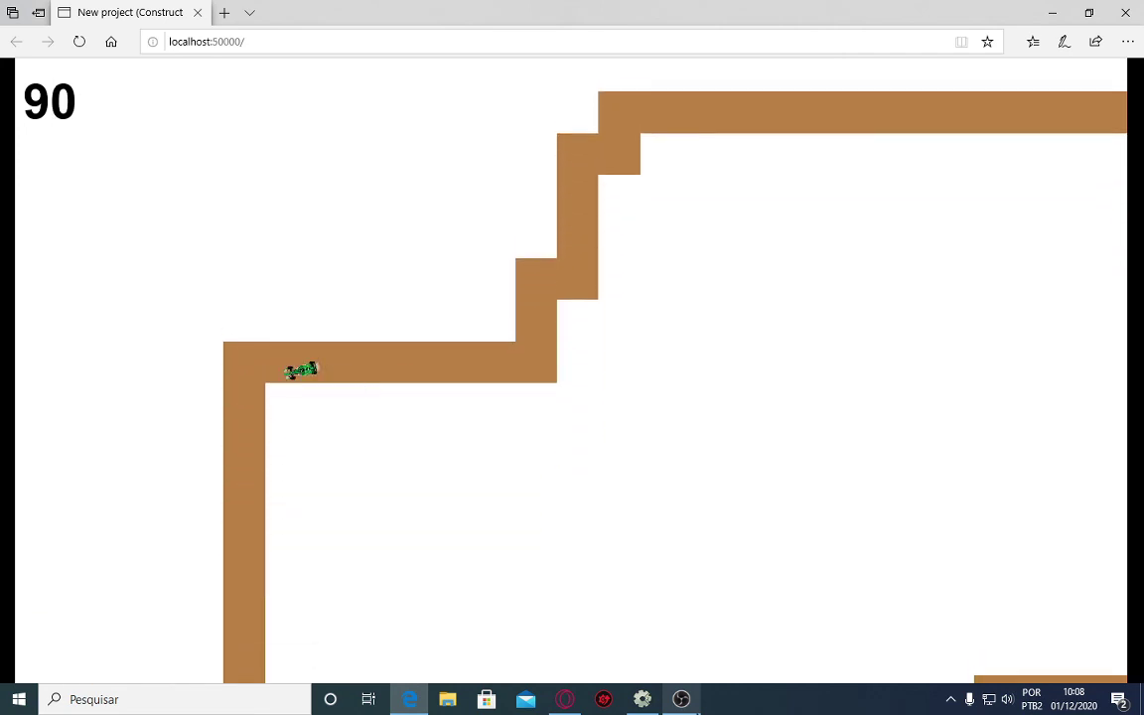
pyautogui.press('Left')
pyautogui.press('Right')
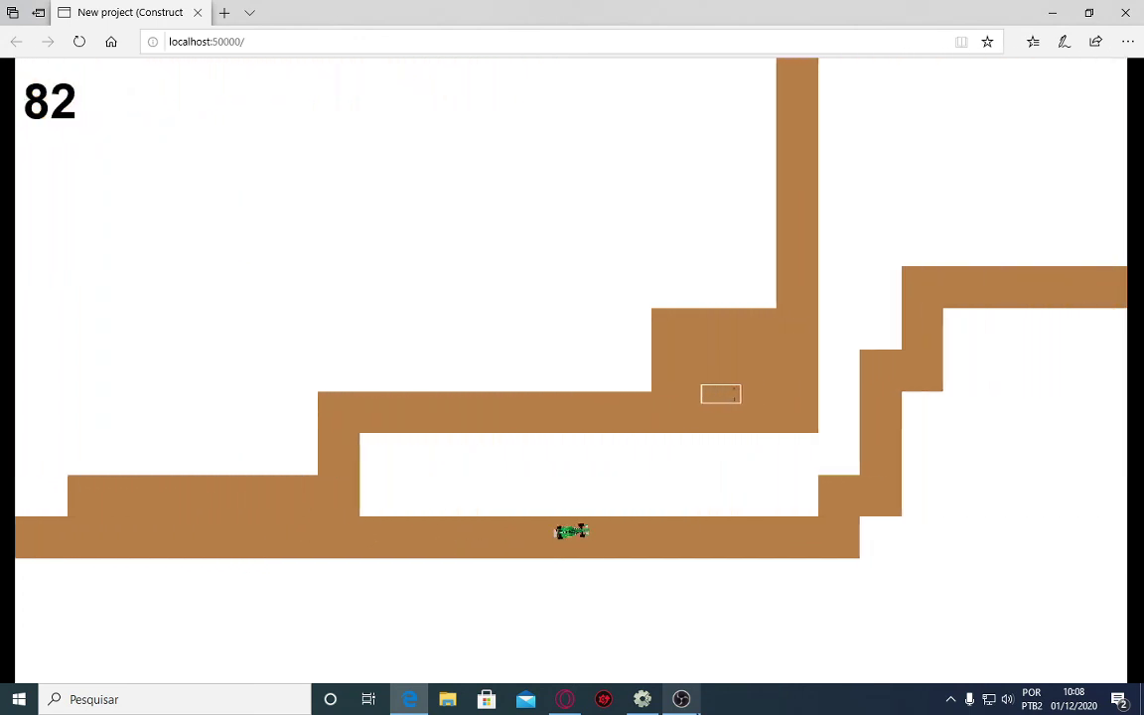
pyautogui.press('Left')
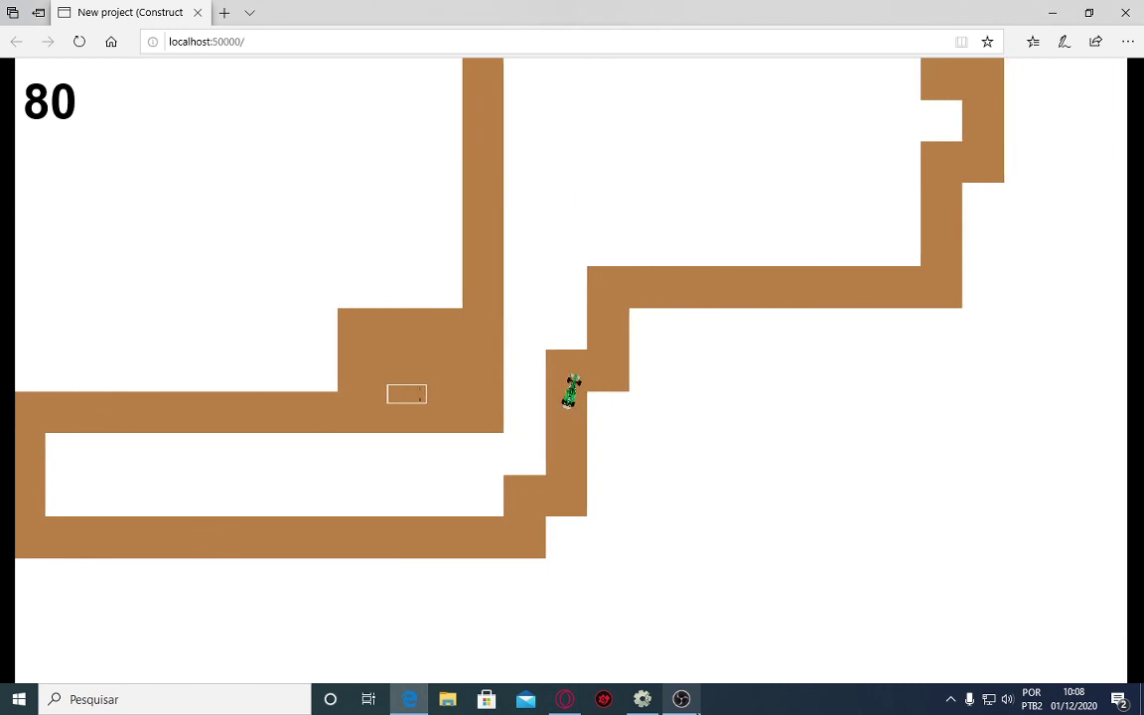
pyautogui.press('Right')
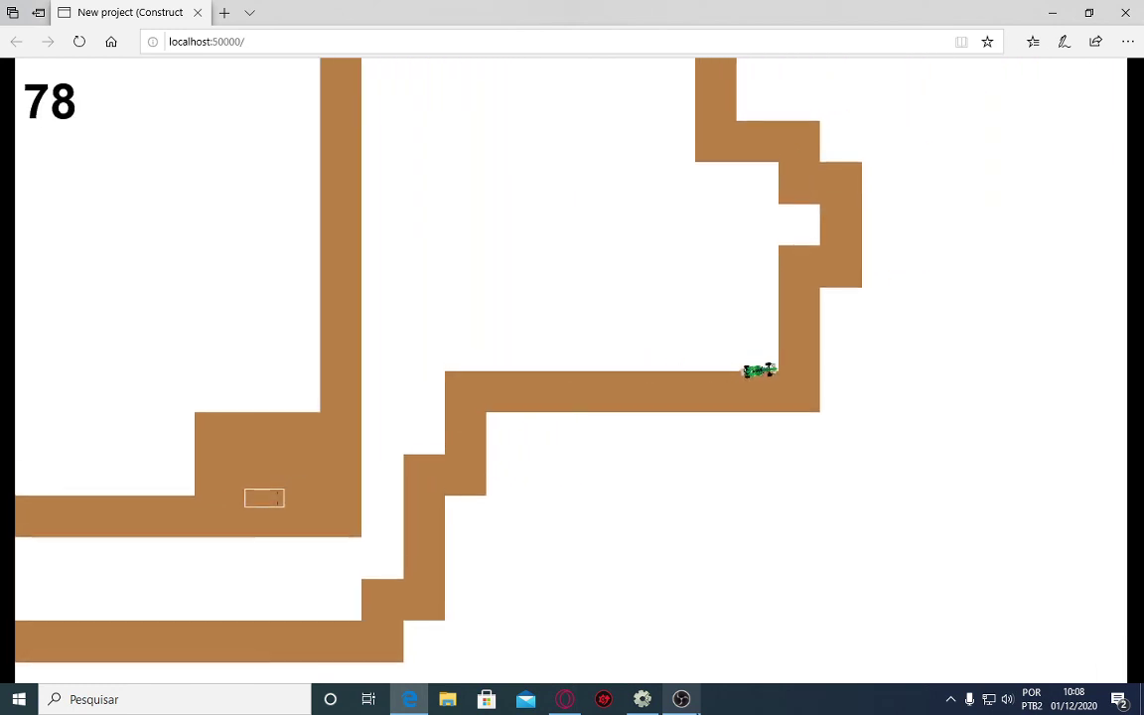
pyautogui.press('Left')
pyautogui.press('Right')
pyautogui.press('Left')
pyautogui.press('Right')
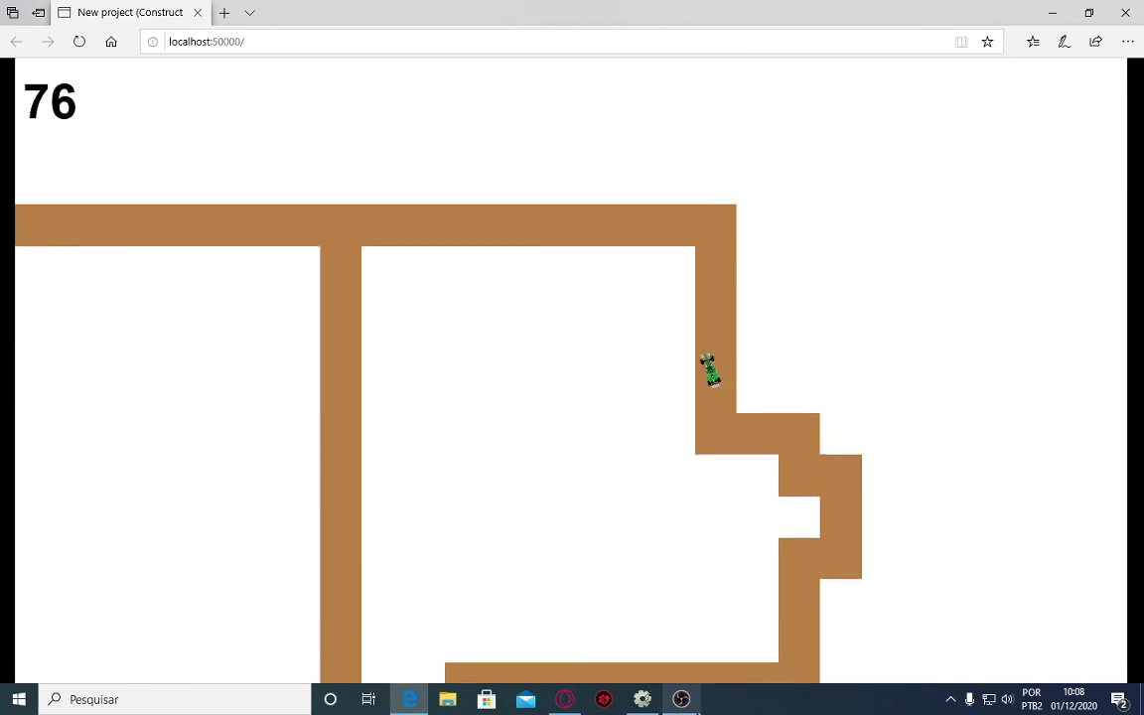
pyautogui.press('Left')
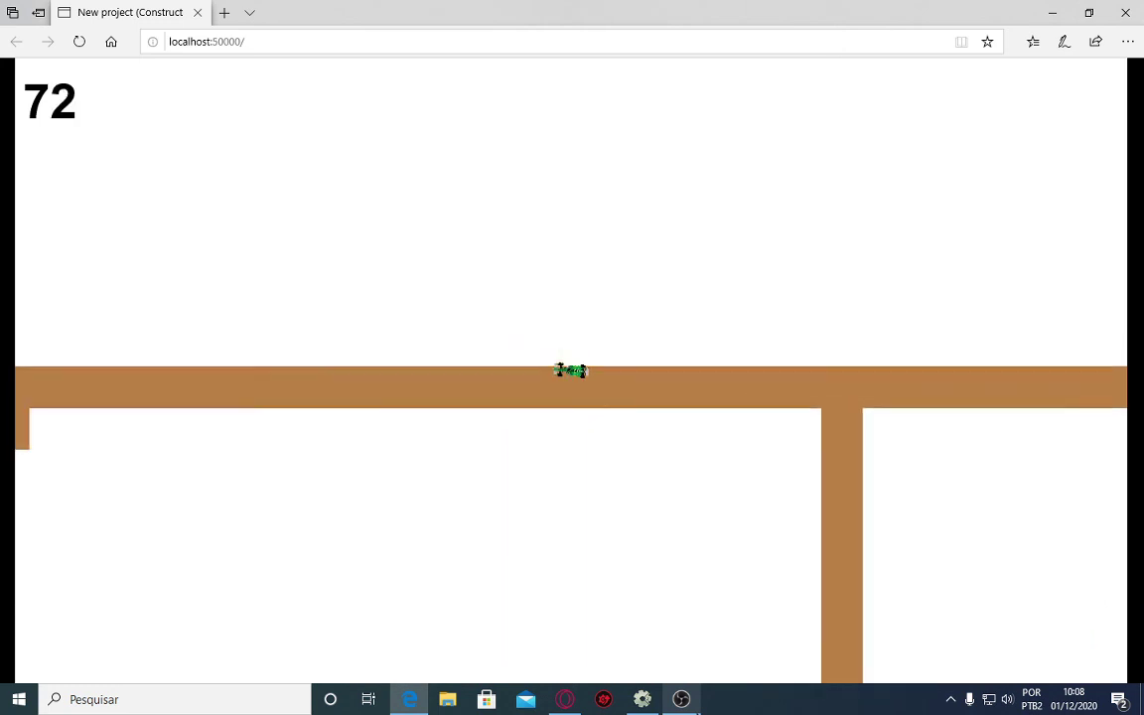
# Finish the lap into the pit box, refilling the counter from 26 up to 99.
pyautogui.press('Left')
pyautogui.press('Right')
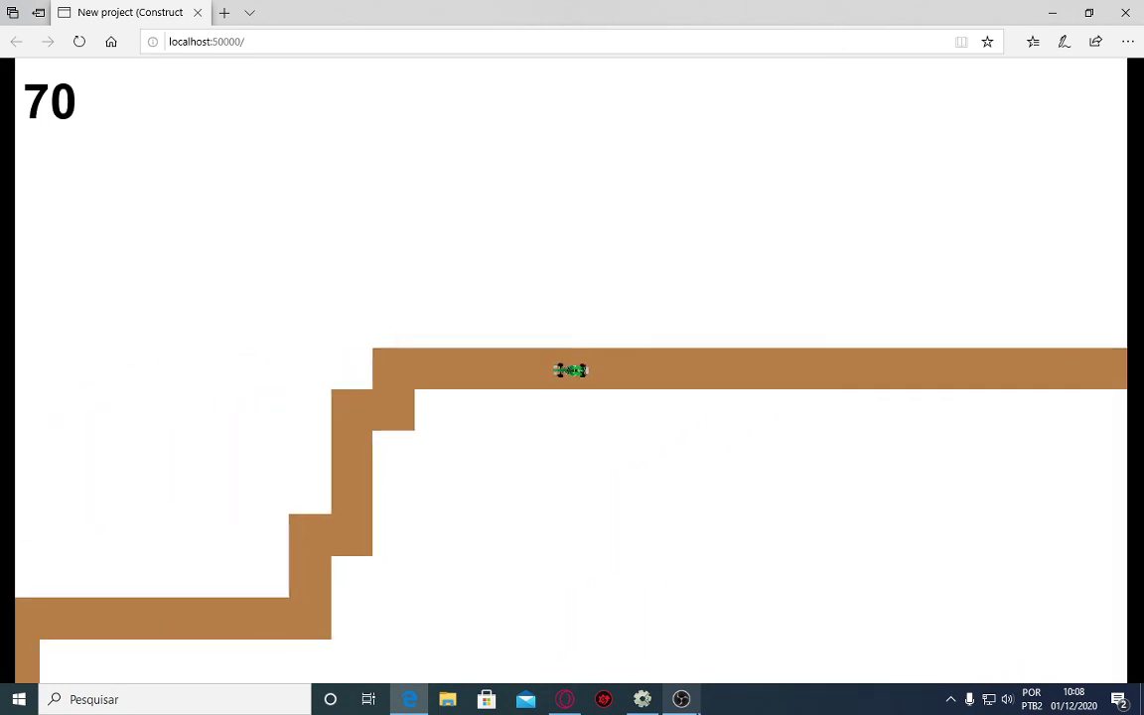
pyautogui.press('Left')
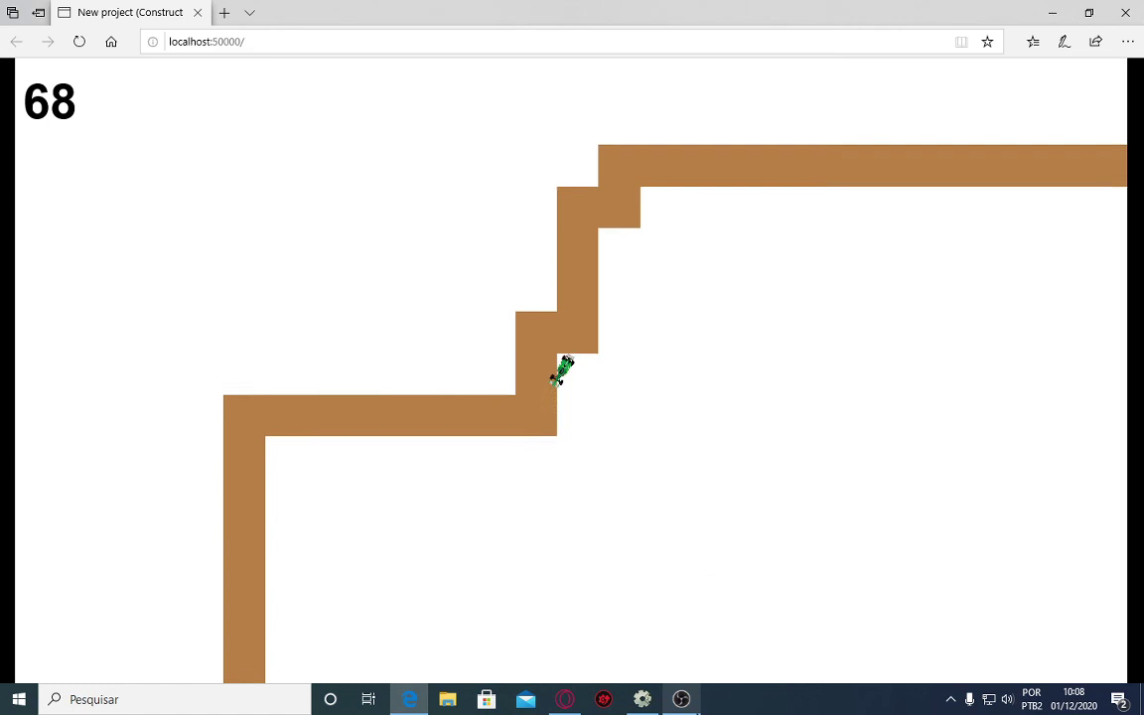
pyautogui.press('Right')
pyautogui.press('Left')
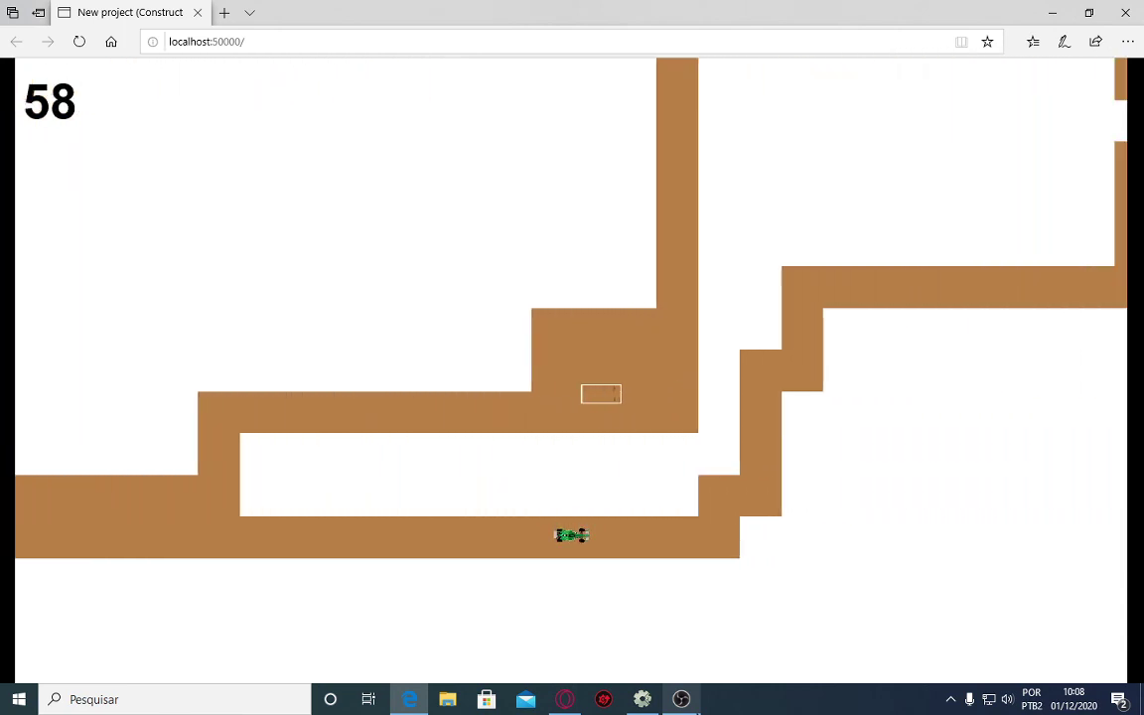
pyautogui.press('Left')
pyautogui.press('Right')
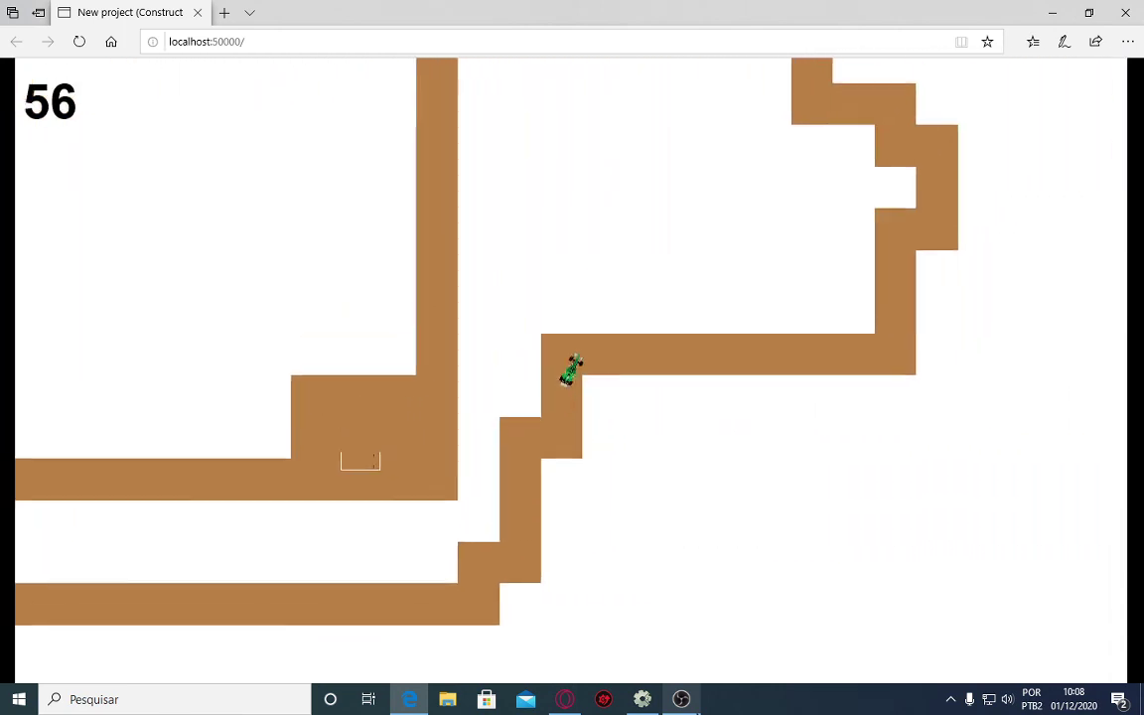
pyautogui.press('Left')
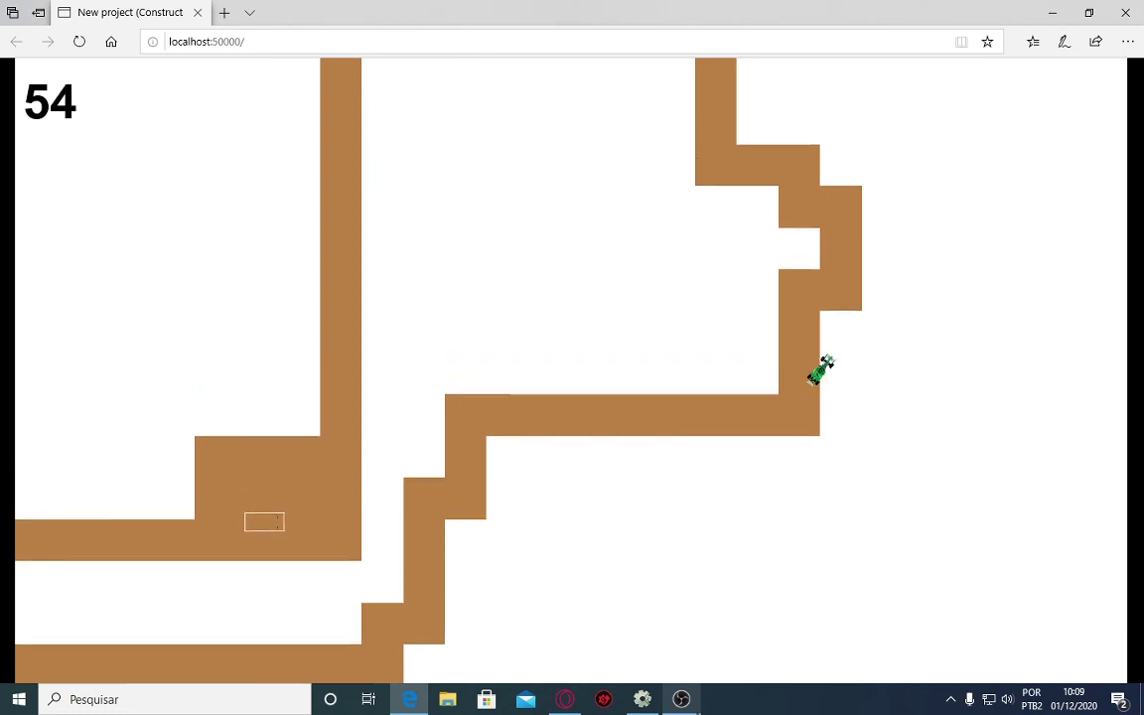
pyautogui.press('Left')
pyautogui.press('Right')
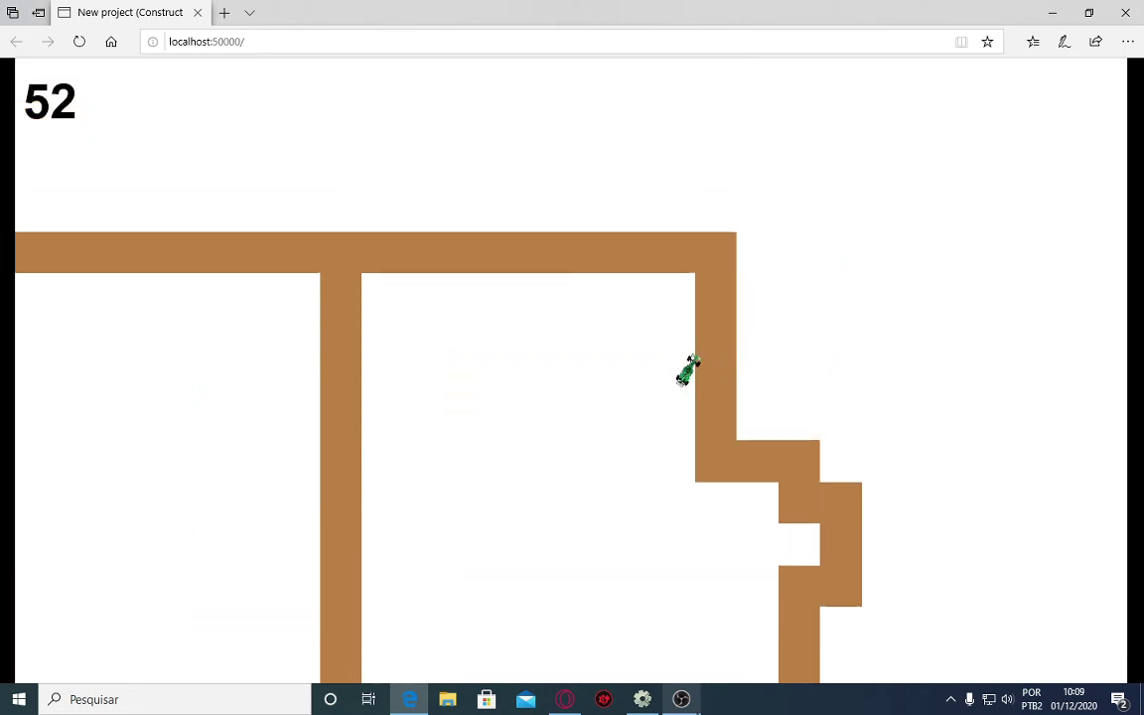
pyautogui.press('Left')
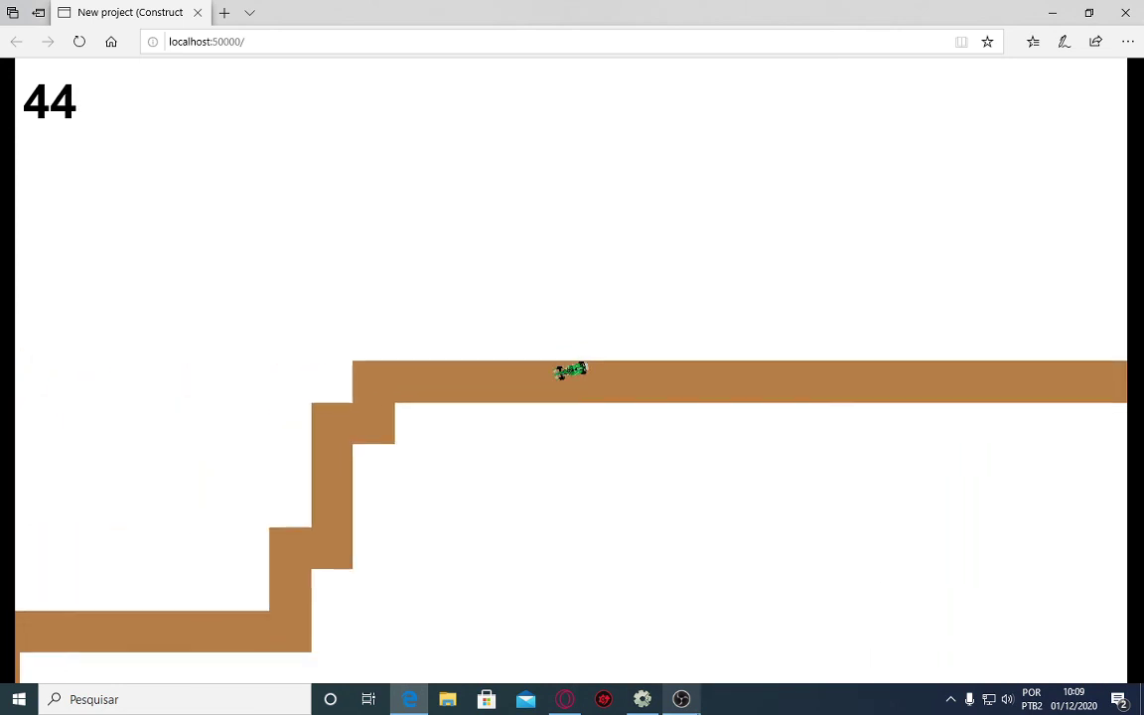
pyautogui.press('Left')
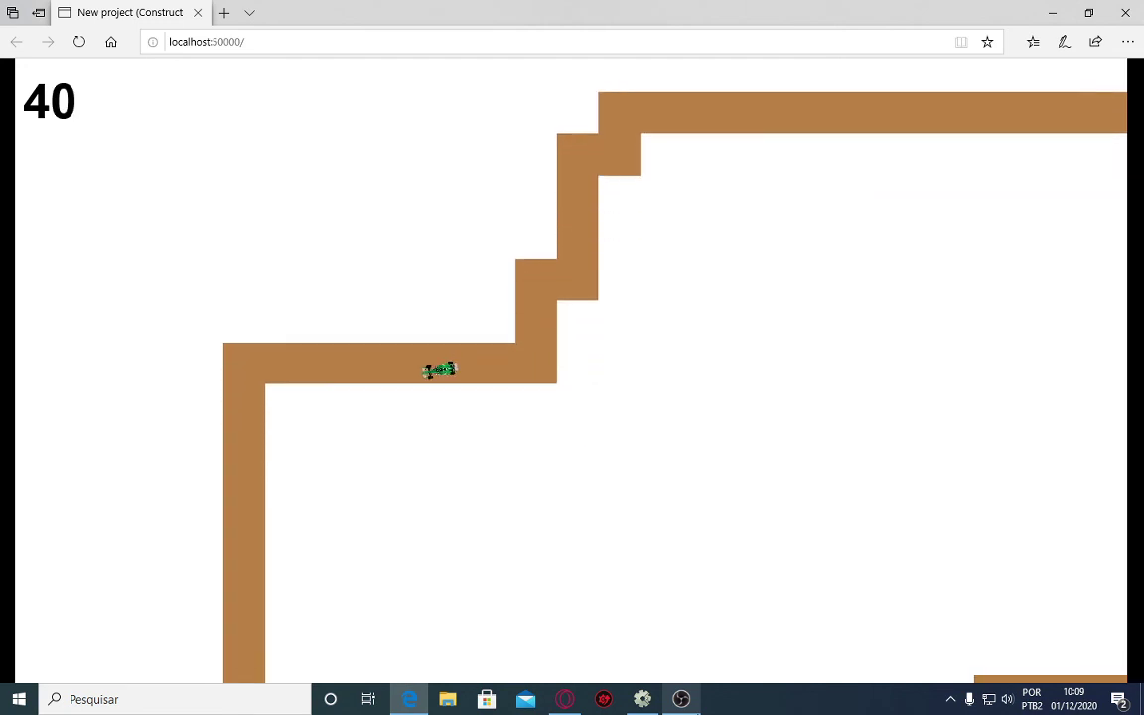
pyautogui.press('Left')
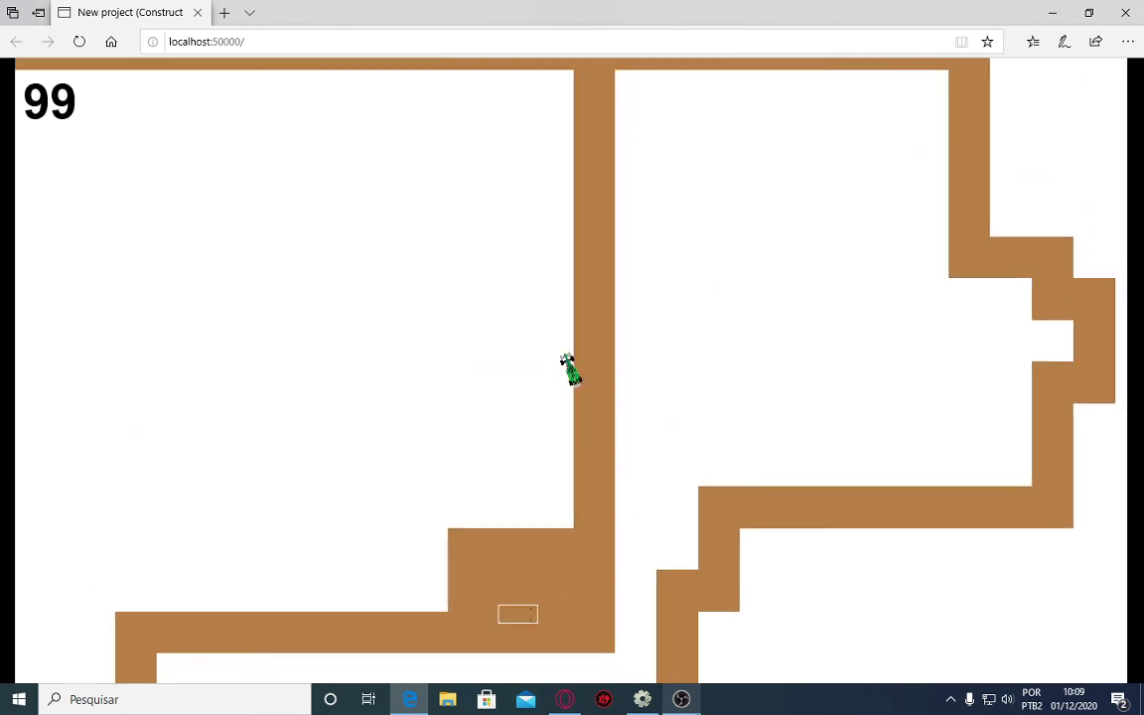
# Return from the preview to the Layout 1 view and zoom in on the track.
pyautogui.hotkey('alt', 'Tab')
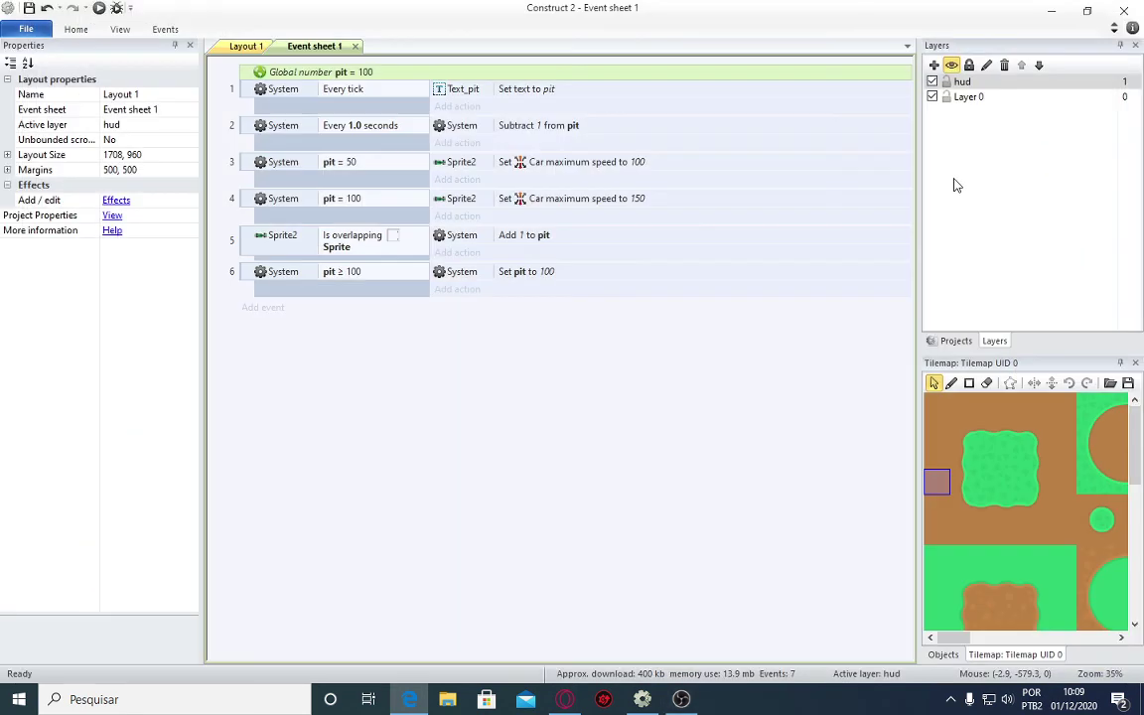
pyautogui.click(248, 47)
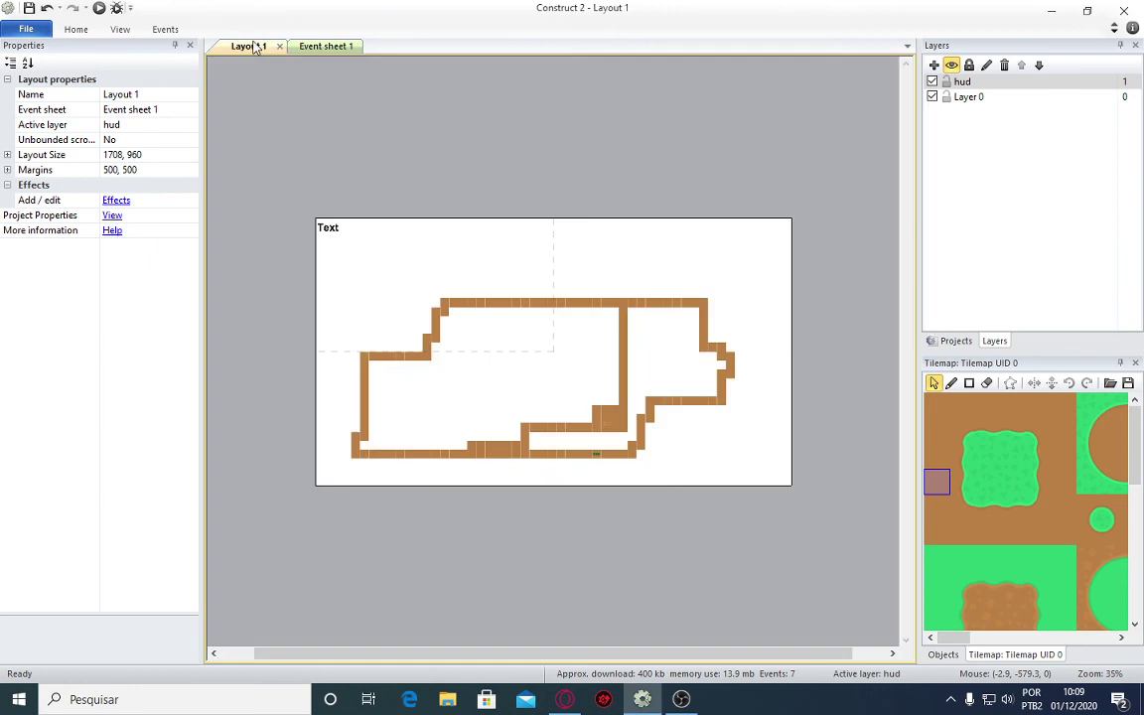
pyautogui.keyDown('ctrl'); pyautogui.scroll(2, 630, 487); pyautogui.keyUp('ctrl')
pyautogui.keyDown('ctrl'); pyautogui.scroll(2, 577, 467); pyautogui.keyUp('ctrl')
pyautogui.keyDown('ctrl'); pyautogui.scroll(1, 577, 467); pyautogui.keyUp('ctrl')
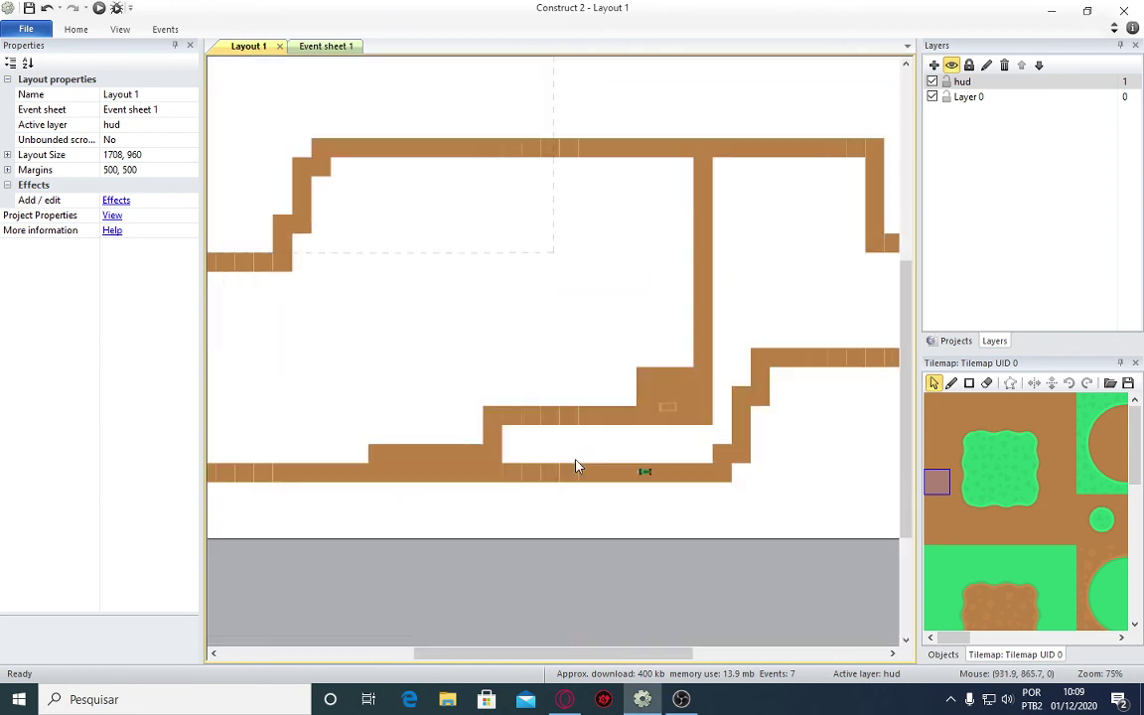
pyautogui.keyDown('ctrl'); pyautogui.scroll(5, 626, 495); pyautogui.keyUp('ctrl')
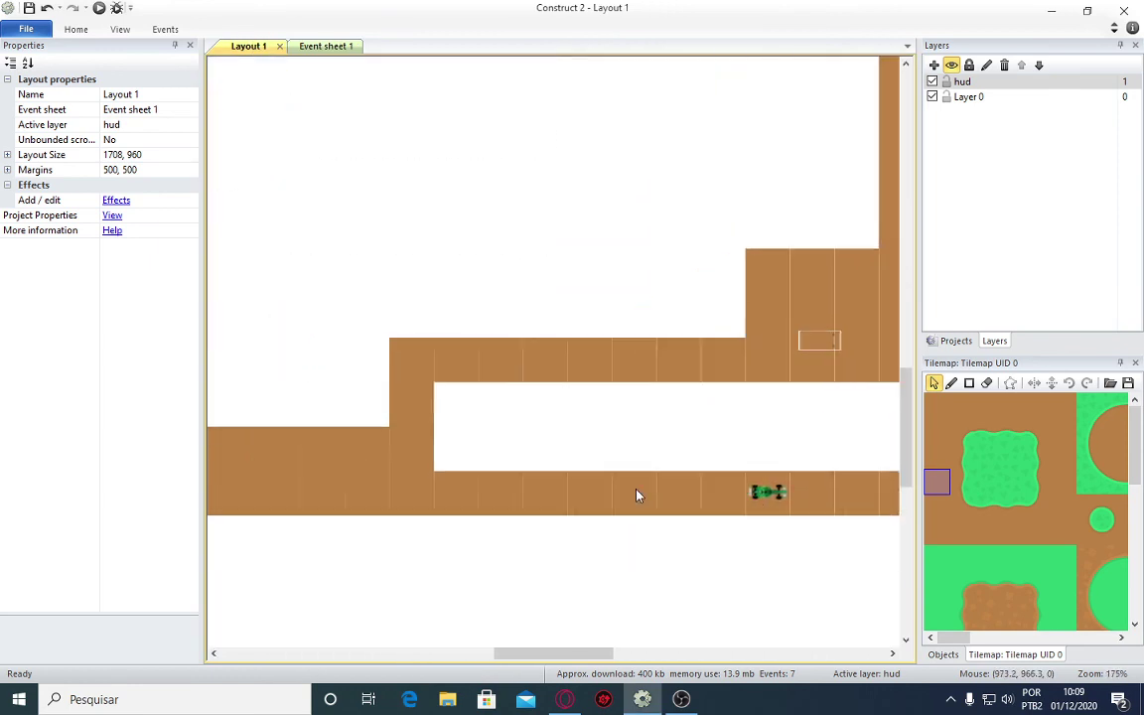
# Inspect the Z order of the car sprite and the pit rectangle sprite.
pyautogui.click(824, 341)
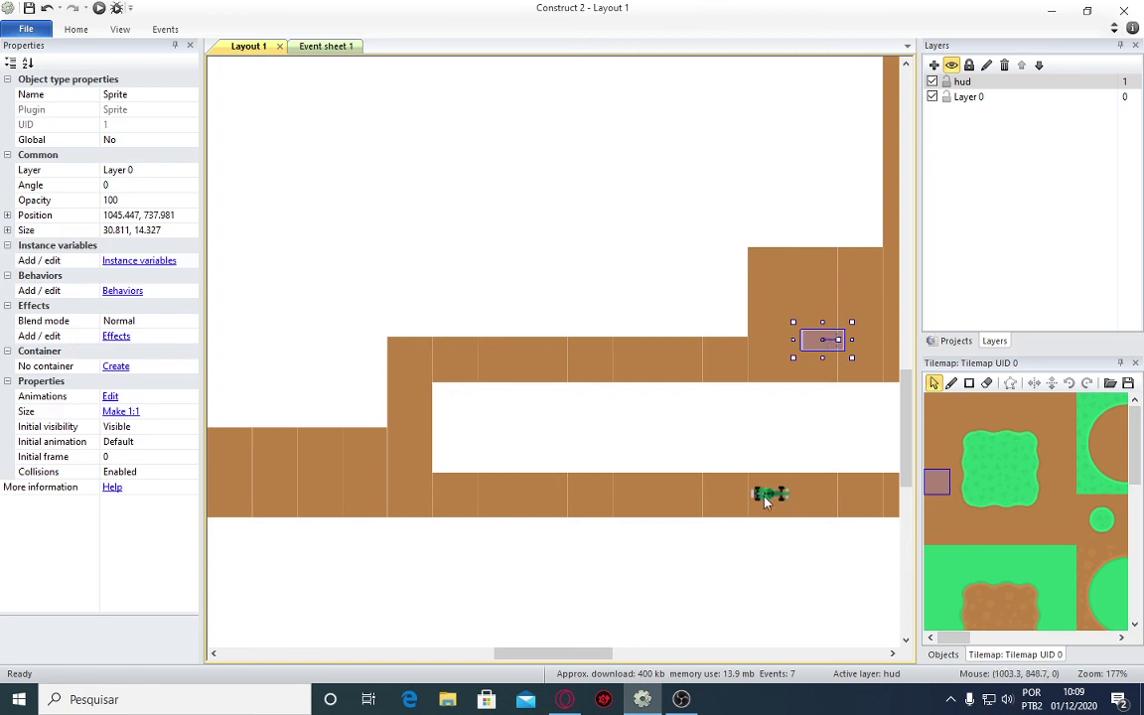
pyautogui.click(766, 503)
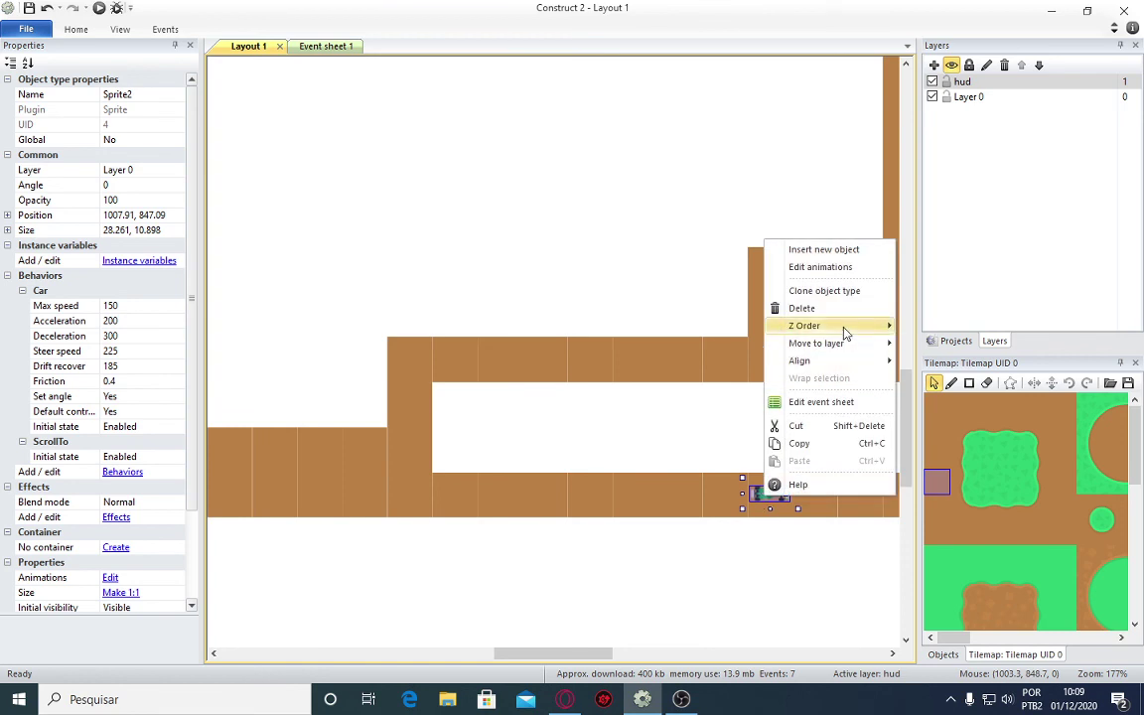
pyautogui.moveTo(843, 333)
pyautogui.click(954, 366)
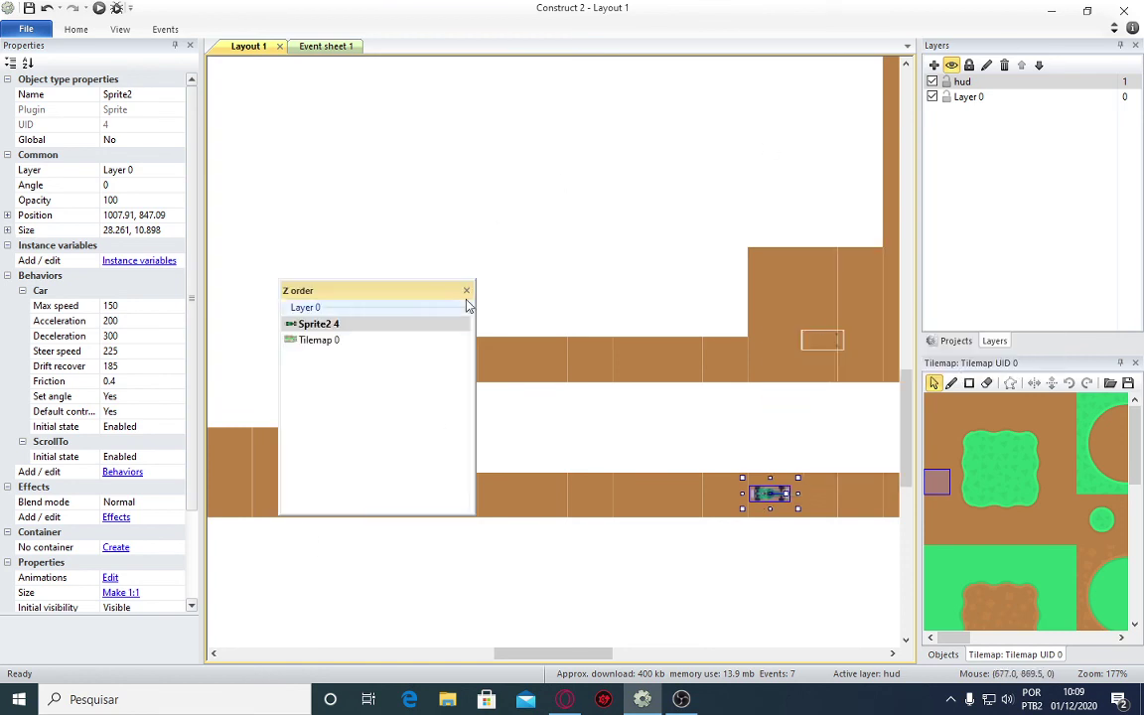
pyautogui.click(830, 347)
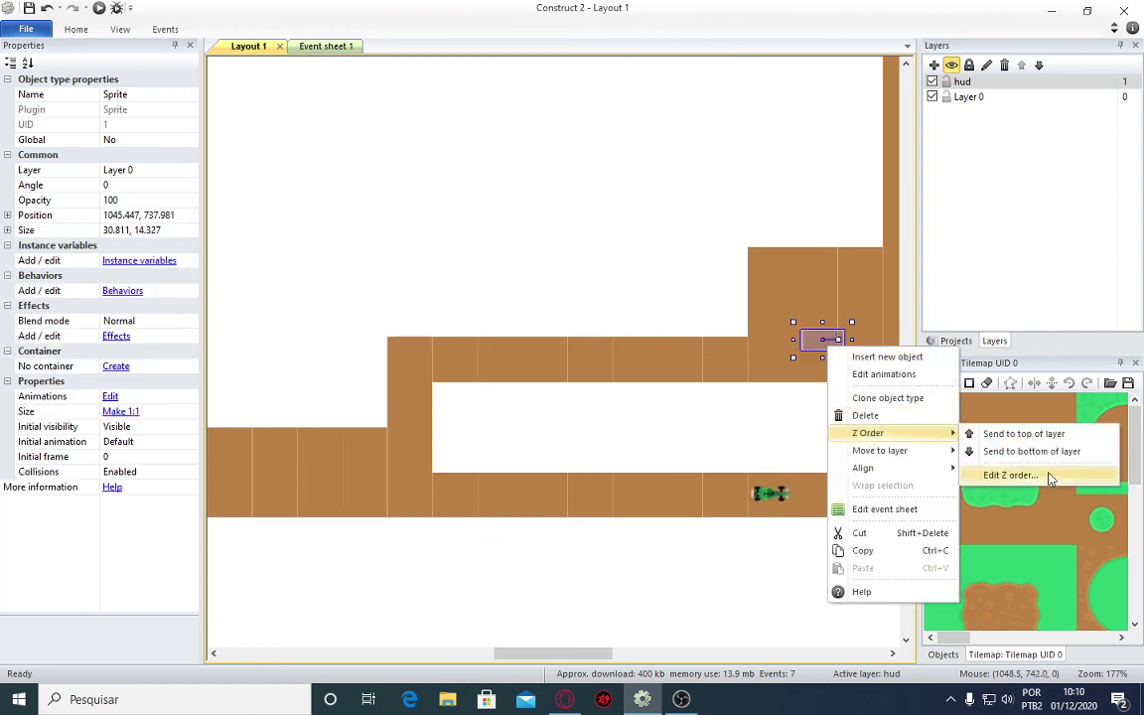
pyautogui.click(1043, 474)
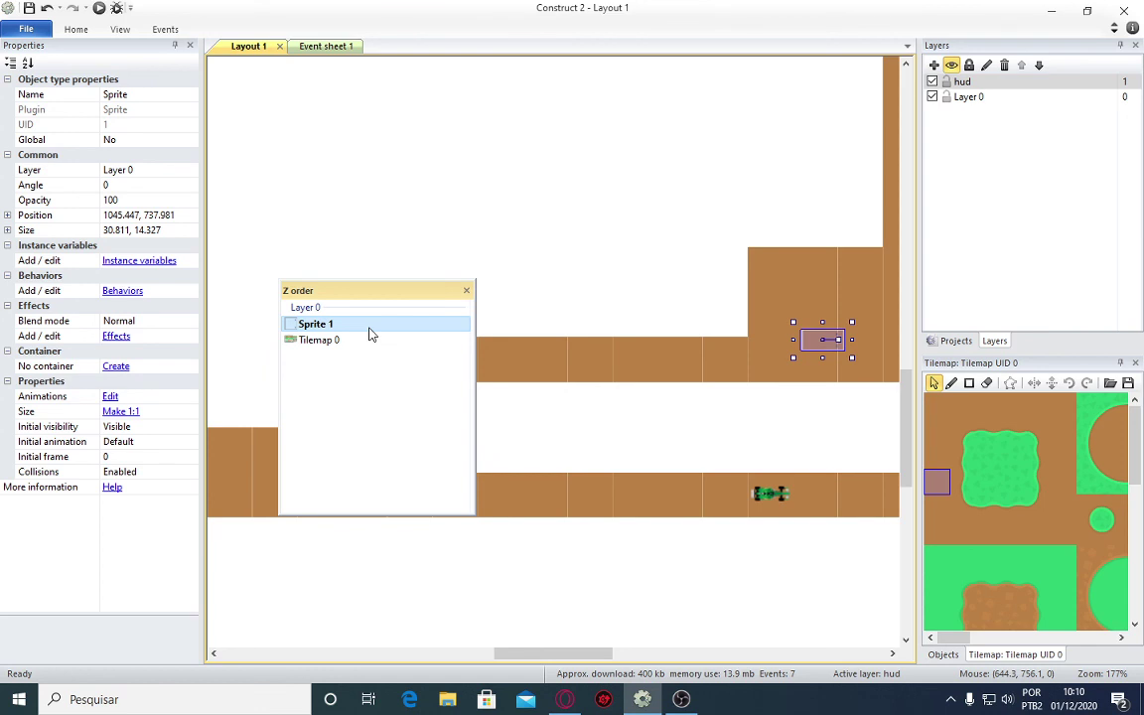
pyautogui.click(466, 290)
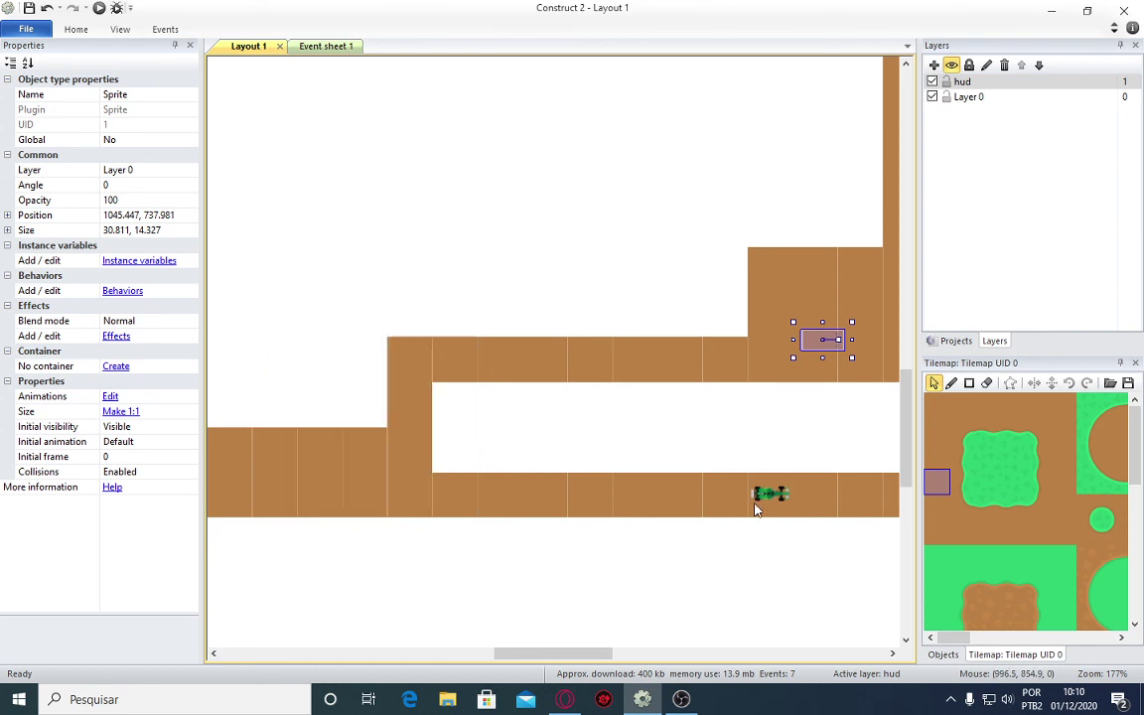
# Send the car sprite to the top of its layer so it draws above the pit box.
pyautogui.rightClick(766, 492)
pyautogui.click(766, 493)
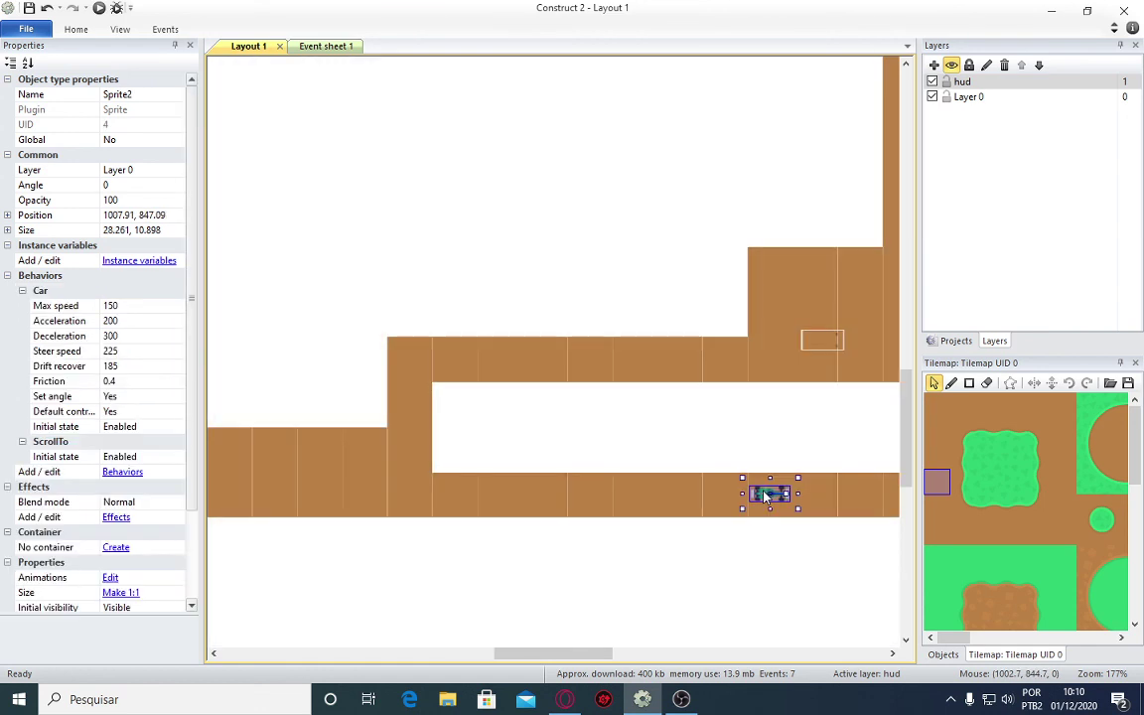
pyautogui.rightClick(766, 495)
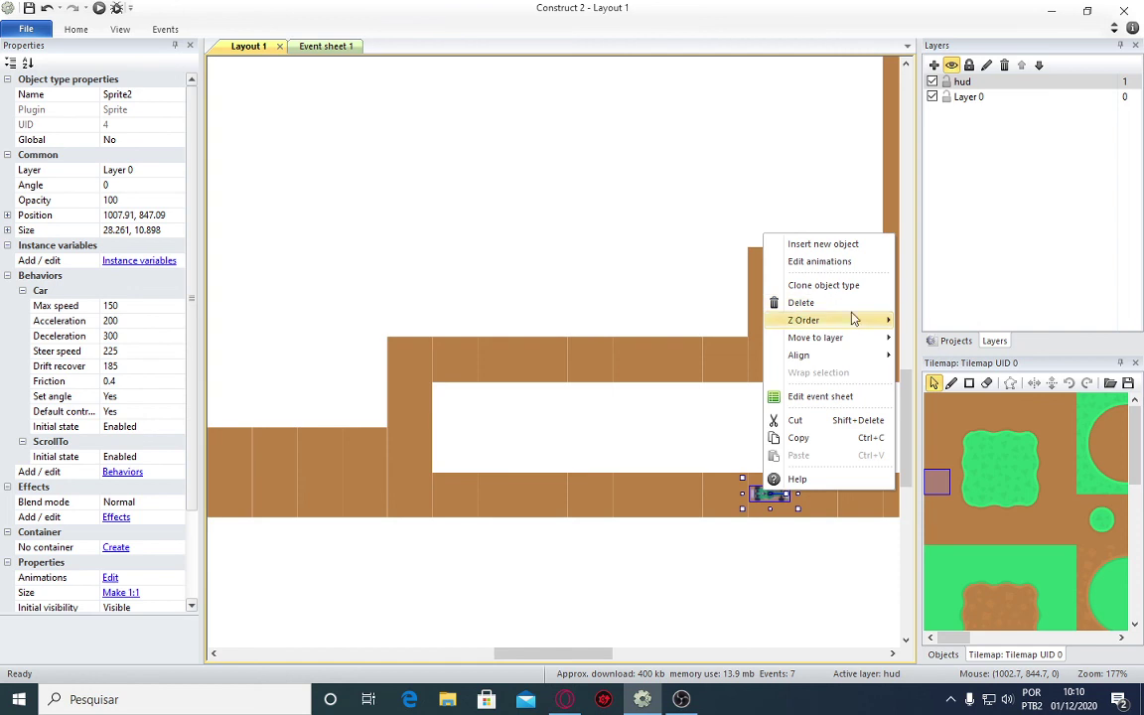
pyautogui.moveTo(859, 320)
pyautogui.click(984, 321)
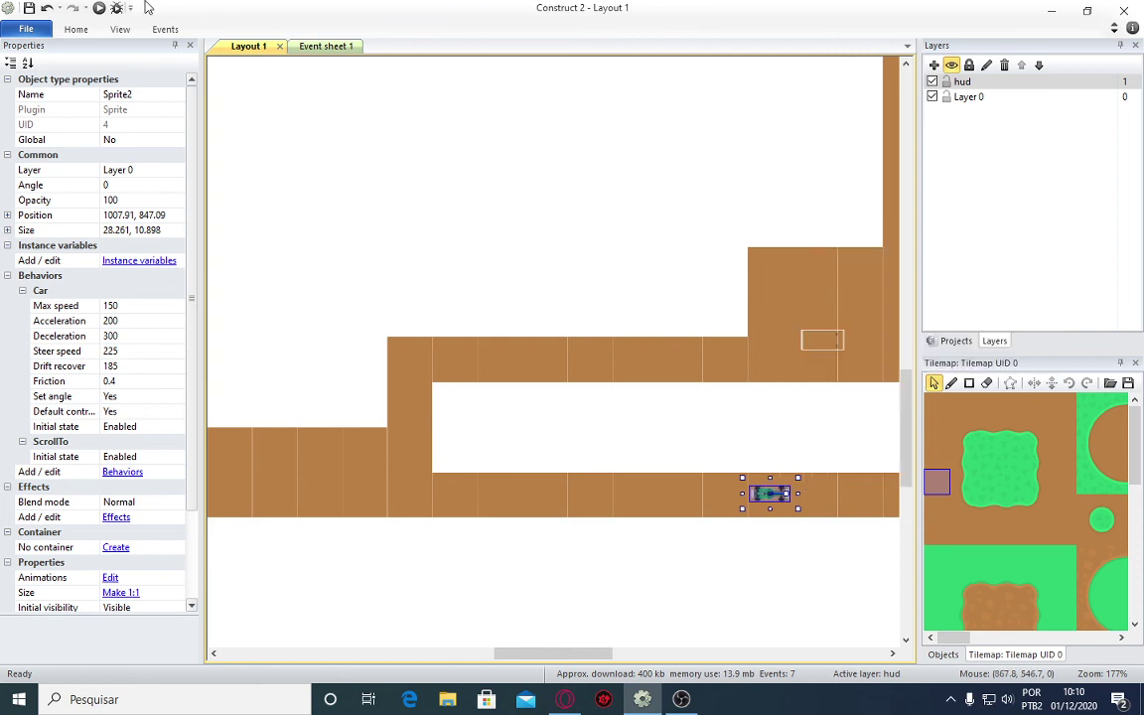
# Add a Sprite2 'Move to top' action to the every-tick event 1 and run the layout preview.
pyautogui.click(288, 46)
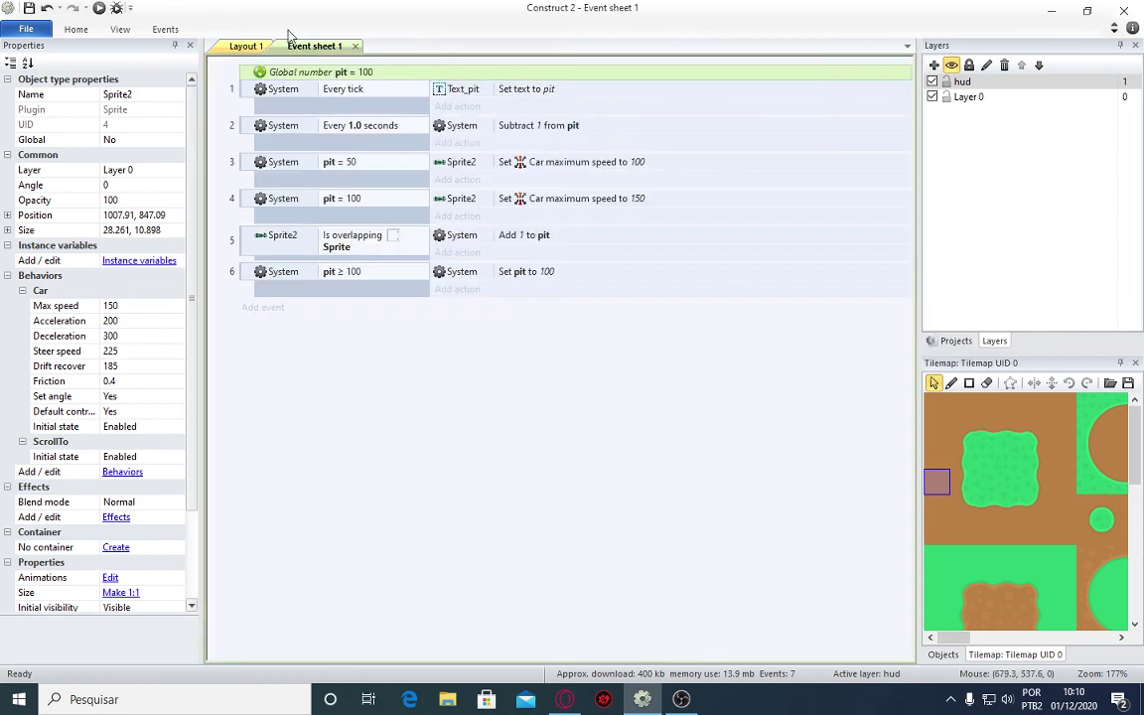
pyautogui.click(459, 108)
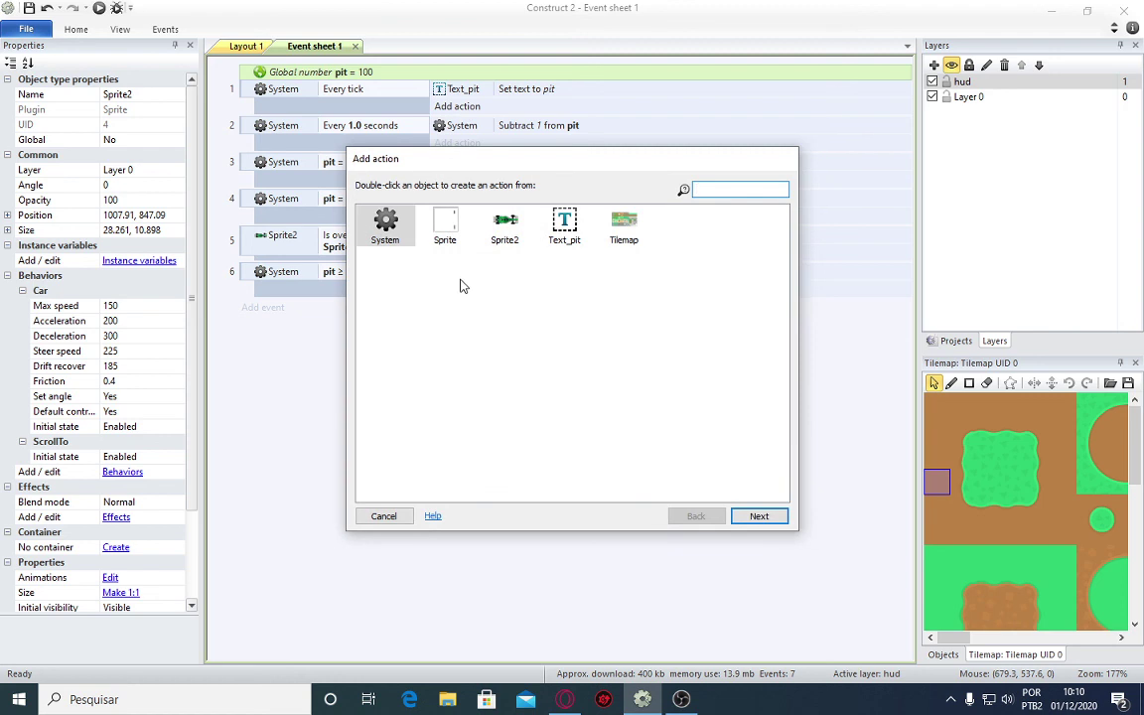
pyautogui.doubleClick(502, 223)
pyautogui.scroll(-10, 496, 326)
pyautogui.scroll(-1, 496, 326)
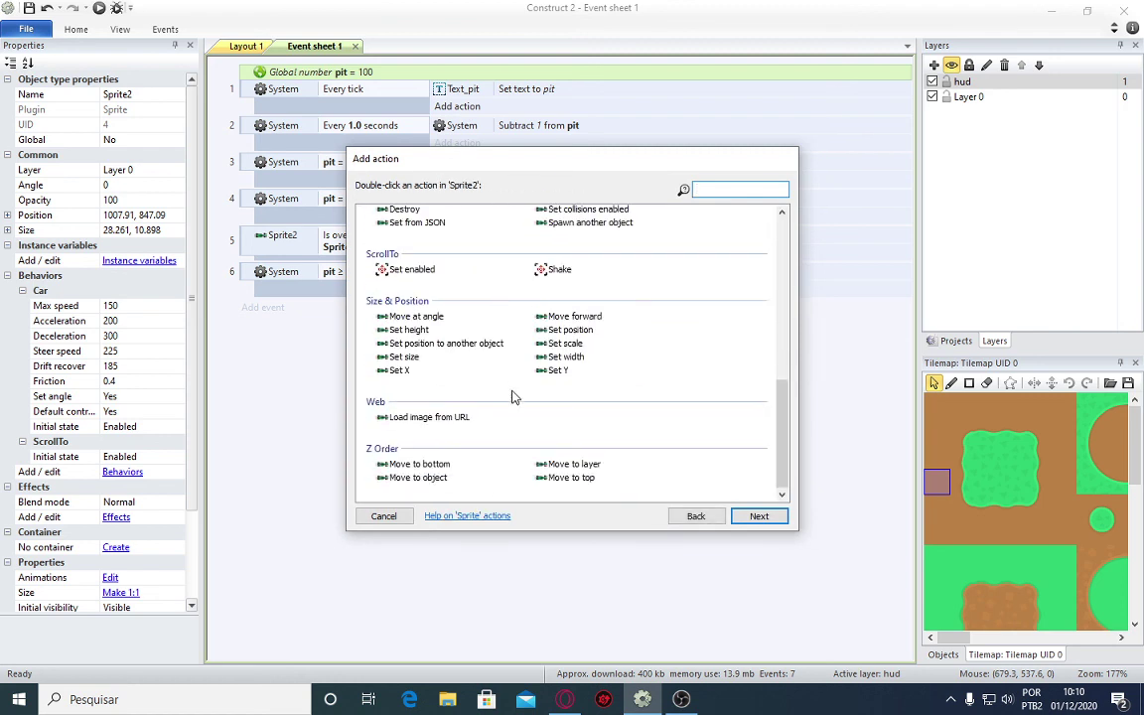
pyautogui.click(574, 478)
pyautogui.doubleClick(574, 478)
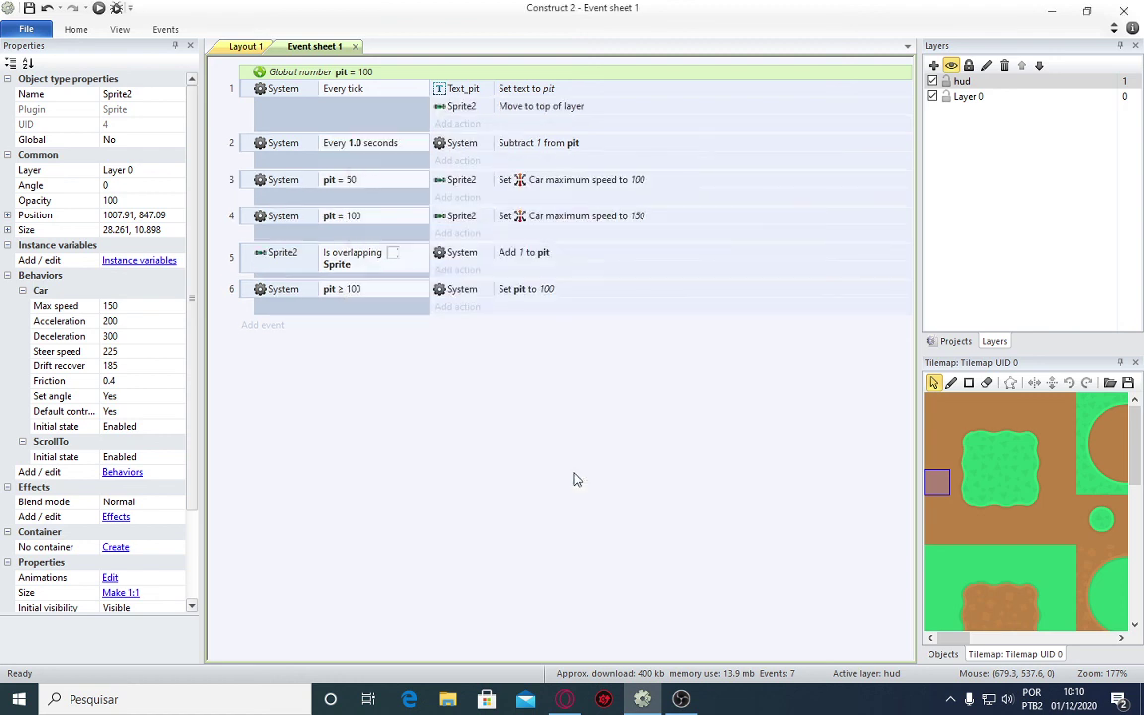
pyautogui.click(99, 9)
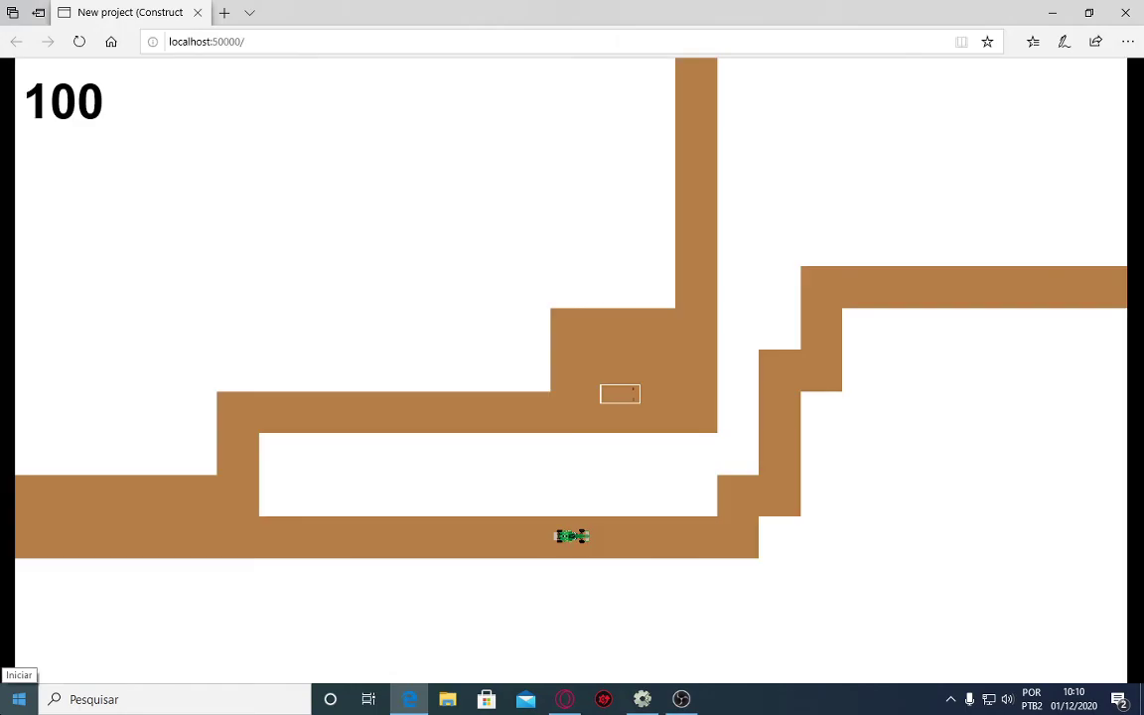
# Drive in and out of the pit box, seeing the counter refill to 100 then drop to 96, and return to the editor.
pyautogui.press('Up')
pyautogui.press('Left')
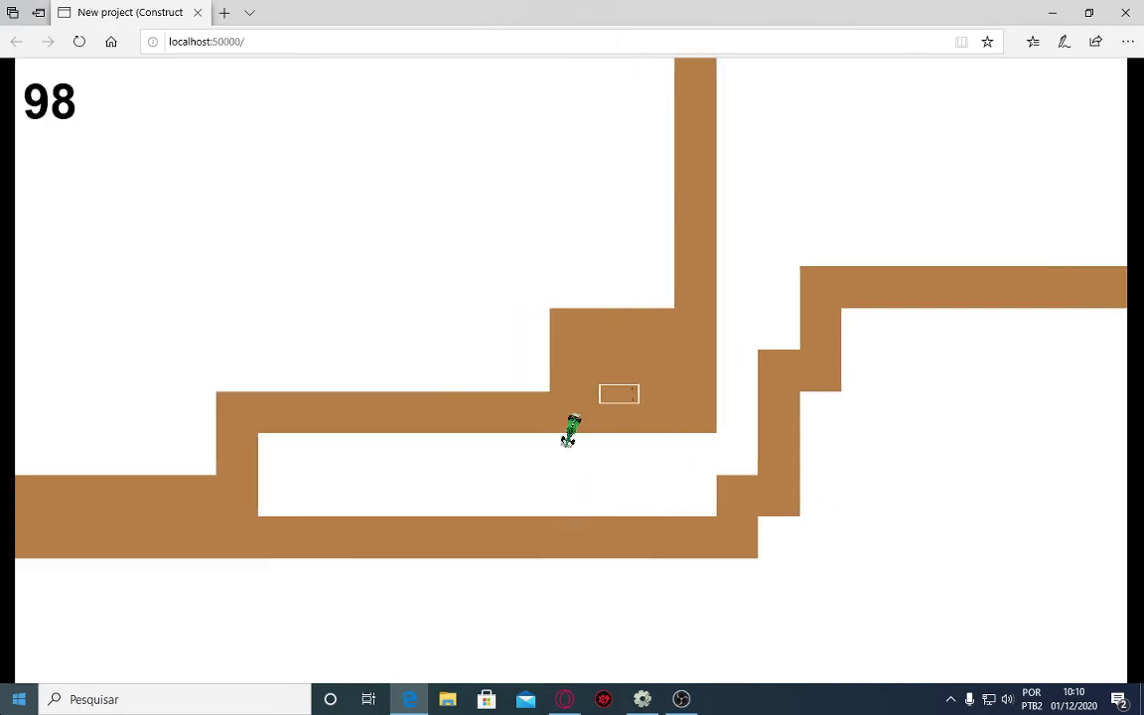
pyautogui.press('Right')
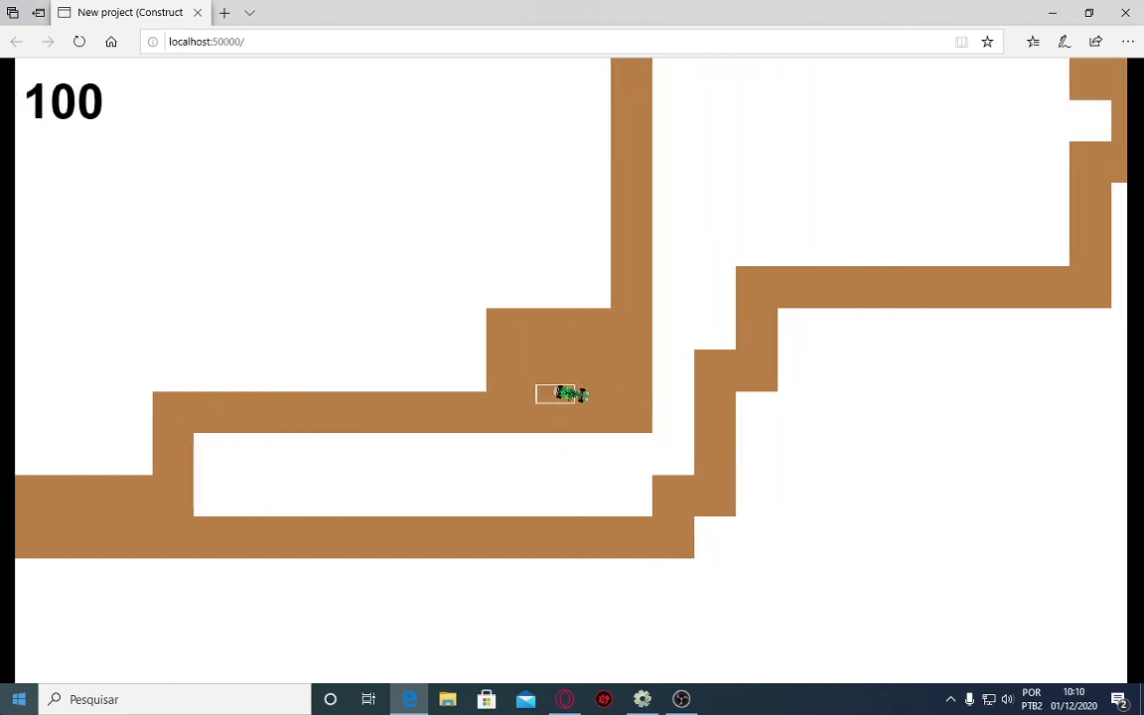
pyautogui.press('Down')
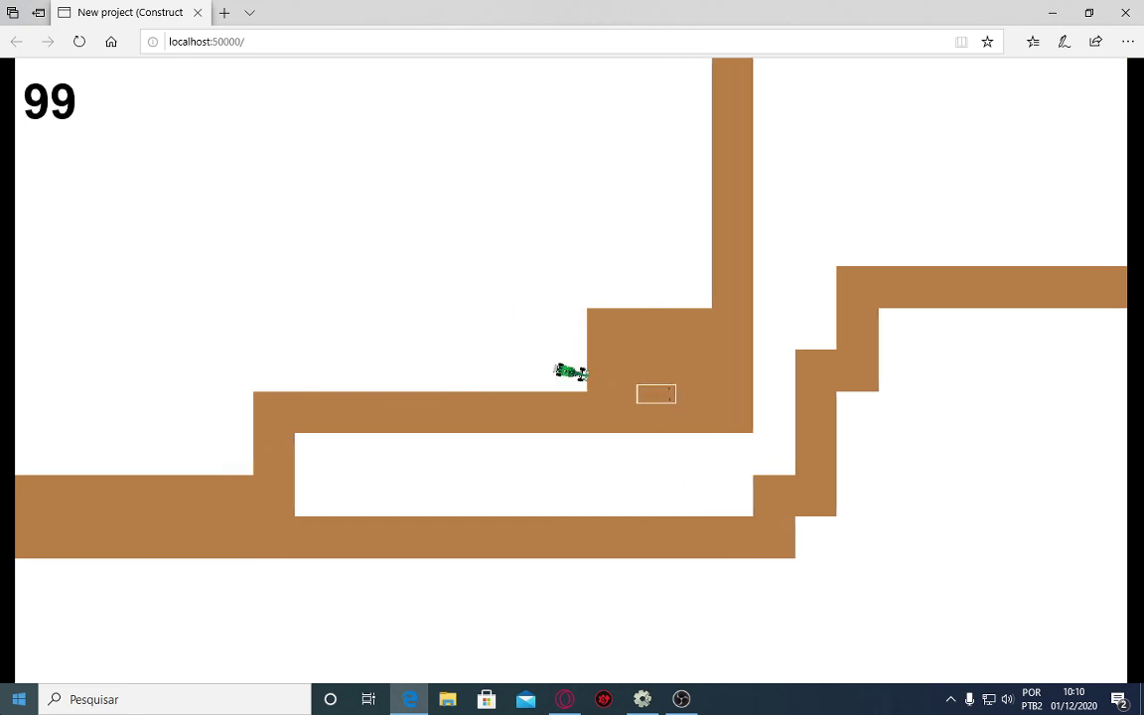
pyautogui.press('Left')
pyautogui.press('Up')
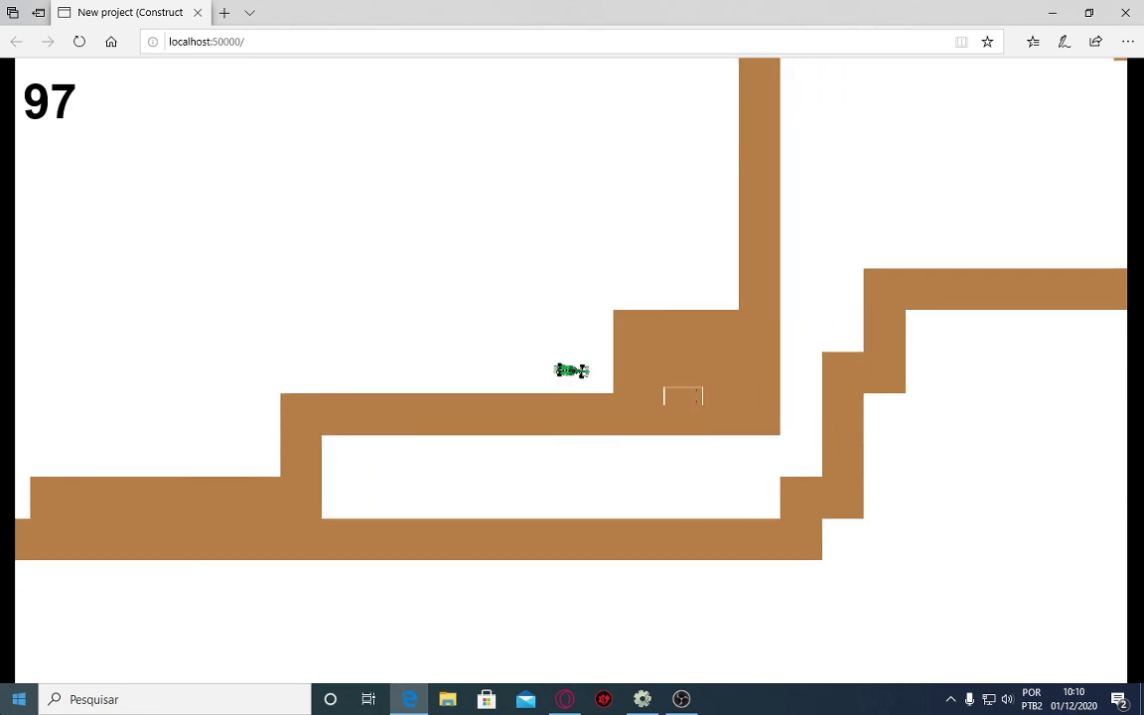
pyautogui.press('Down')
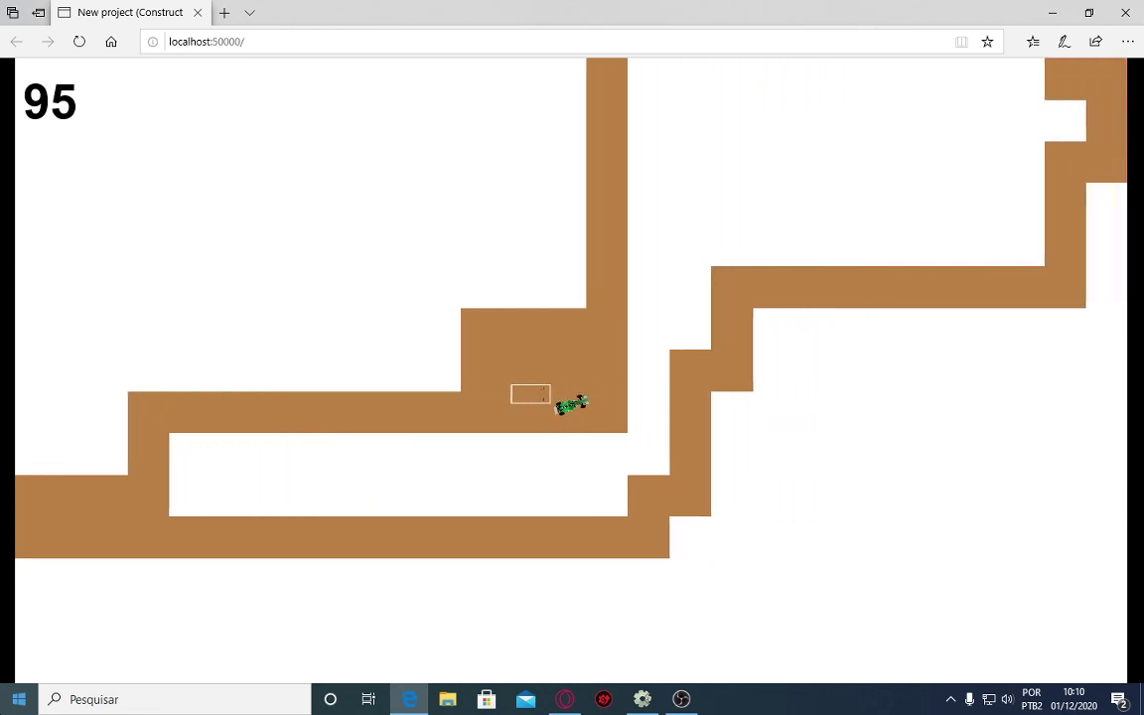
pyautogui.press('Right')
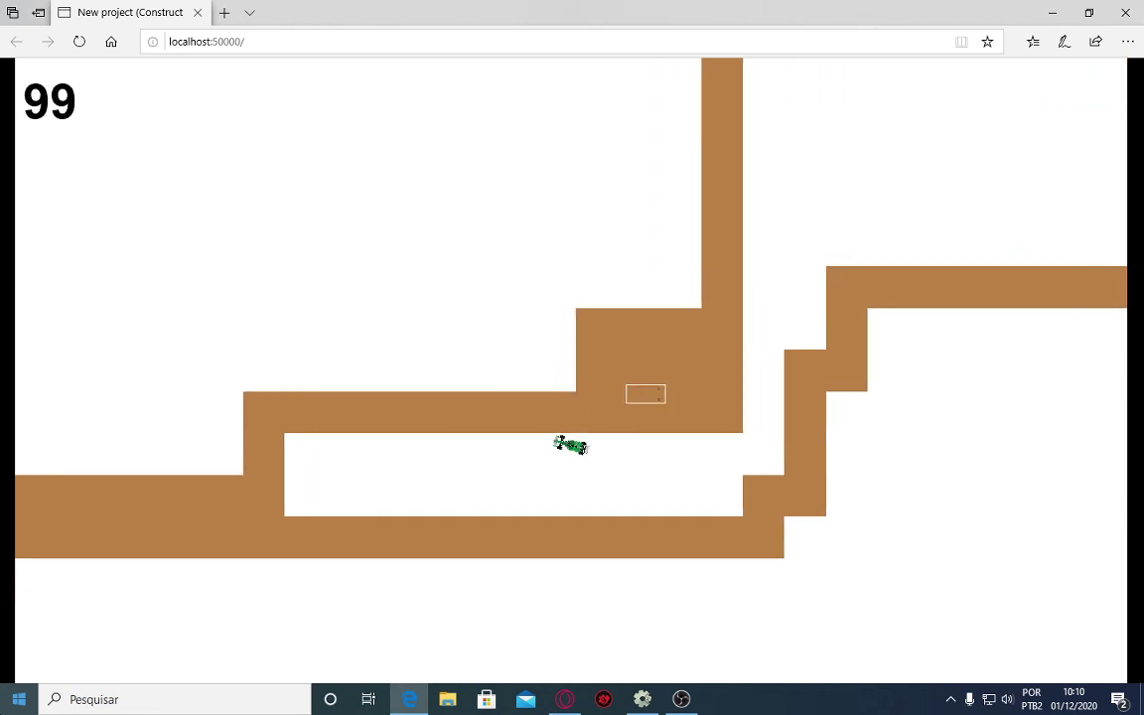
pyautogui.press('Left')
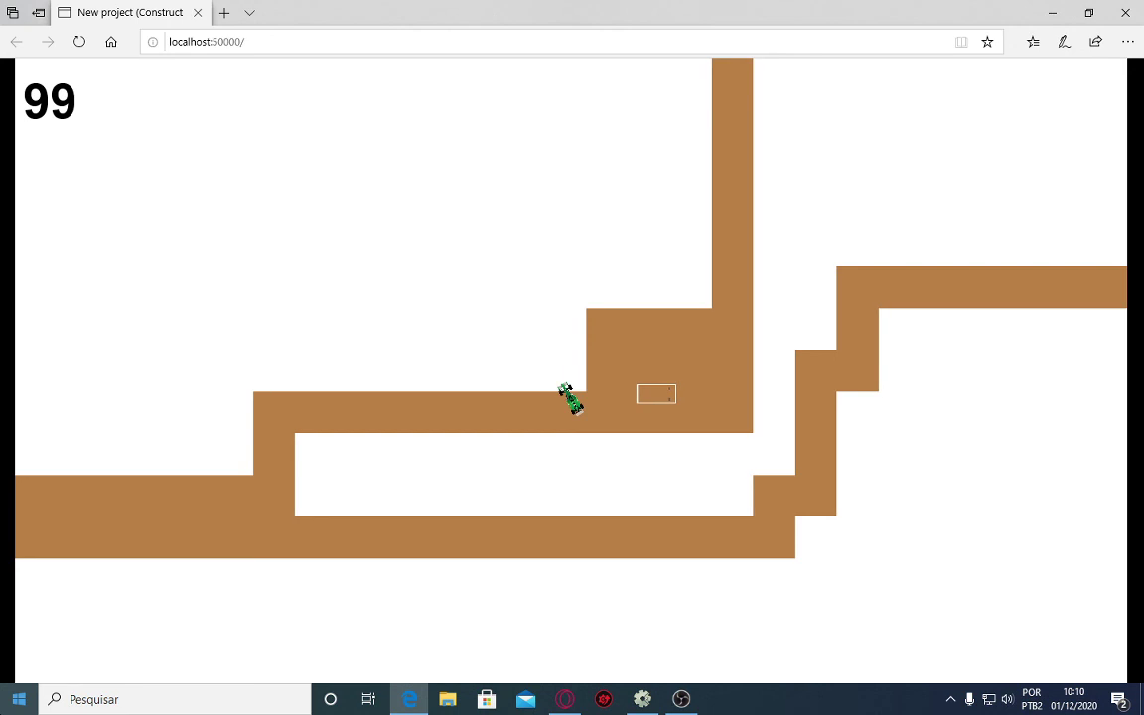
pyautogui.press('Up')
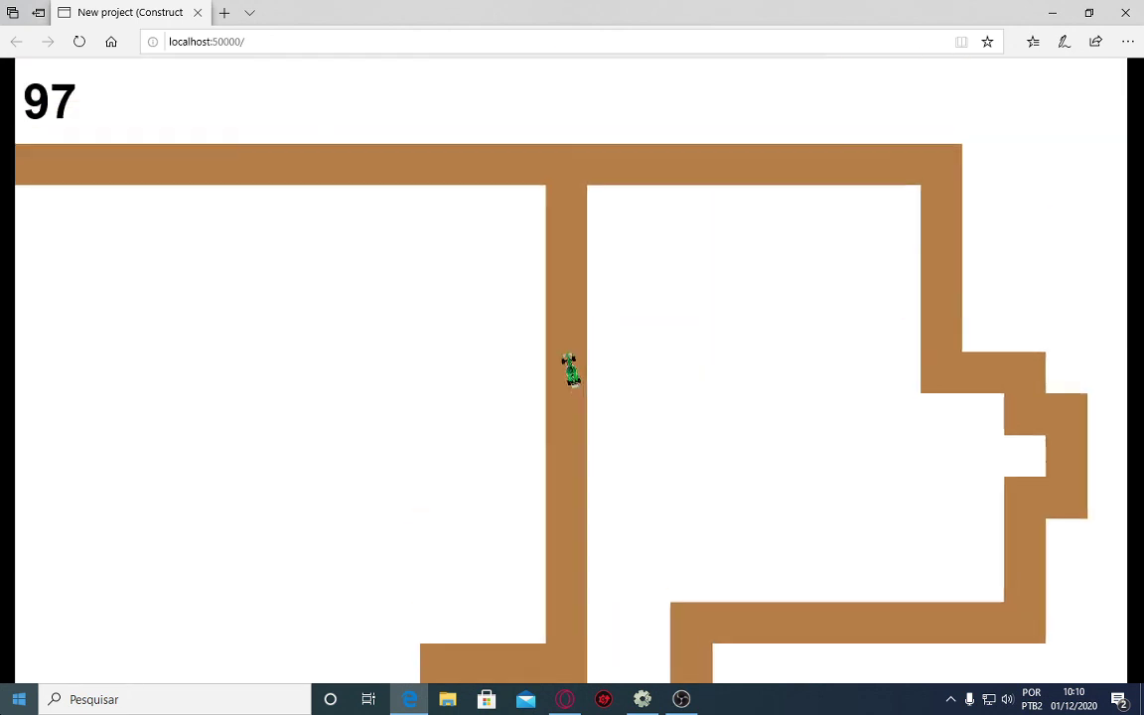
pyautogui.press('Right')
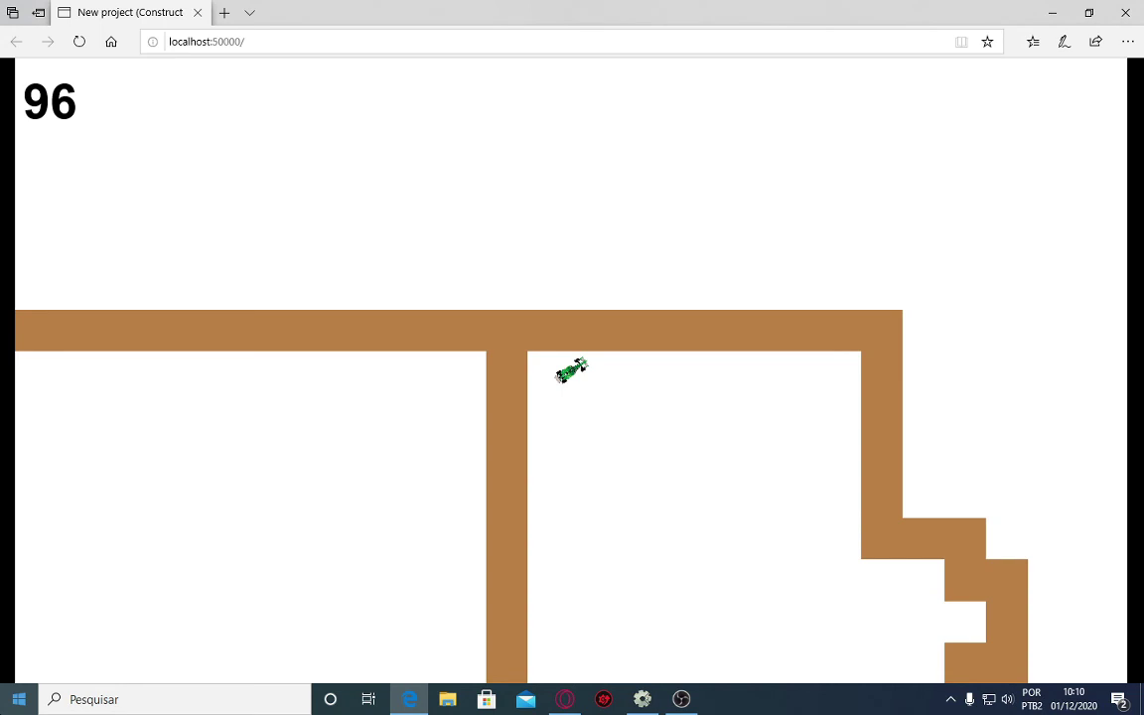
pyautogui.hotkey('alt', 'Tab')
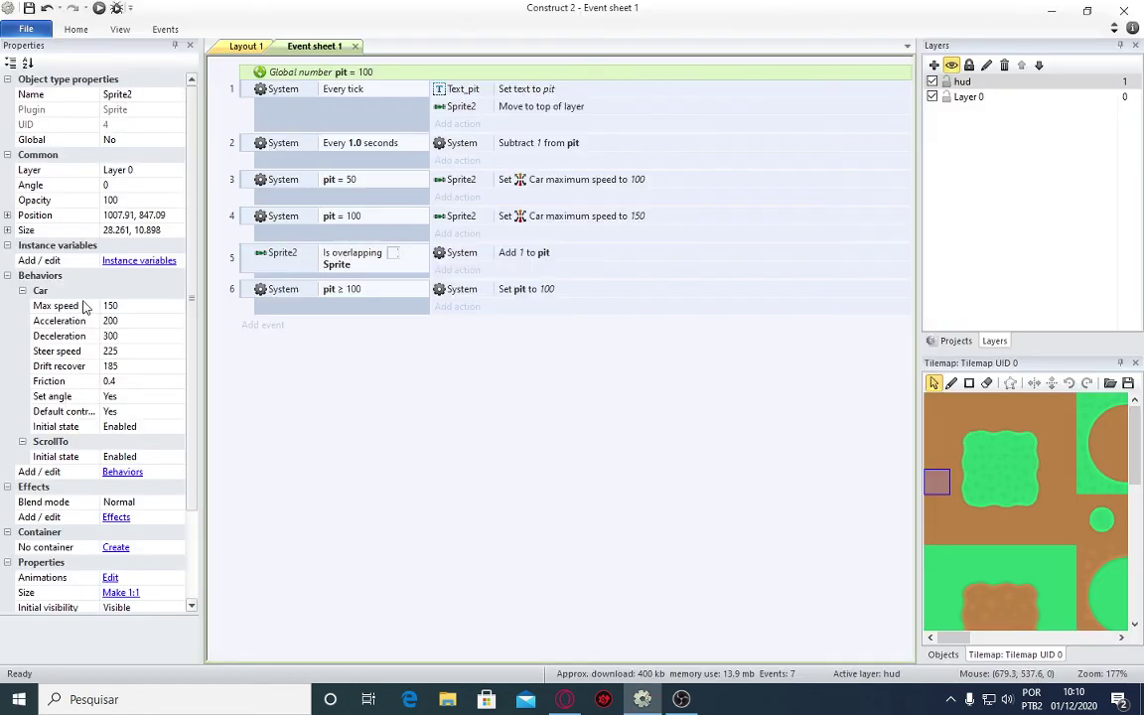
# Review the car's Steer speed 225, Friction 0.4, Set angle and Drift recover without changes, then return to Layout 1.
pyautogui.click(88, 335)
pyautogui.click(92, 352)
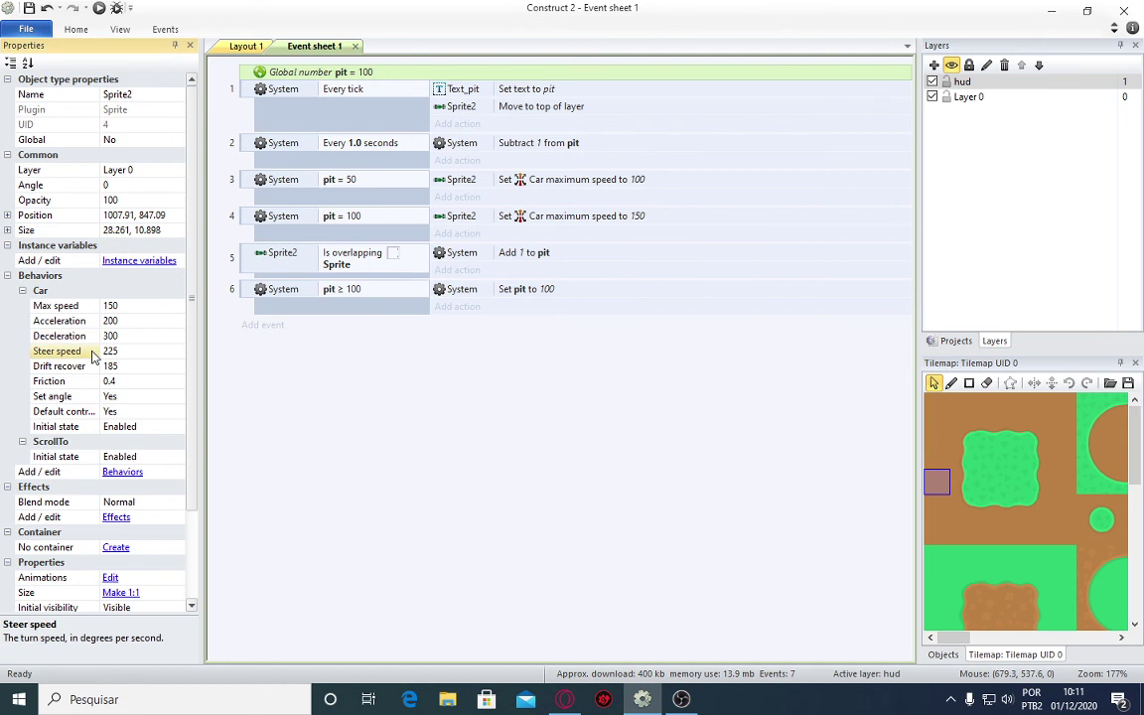
pyautogui.click(143, 354)
pyautogui.click(48, 381)
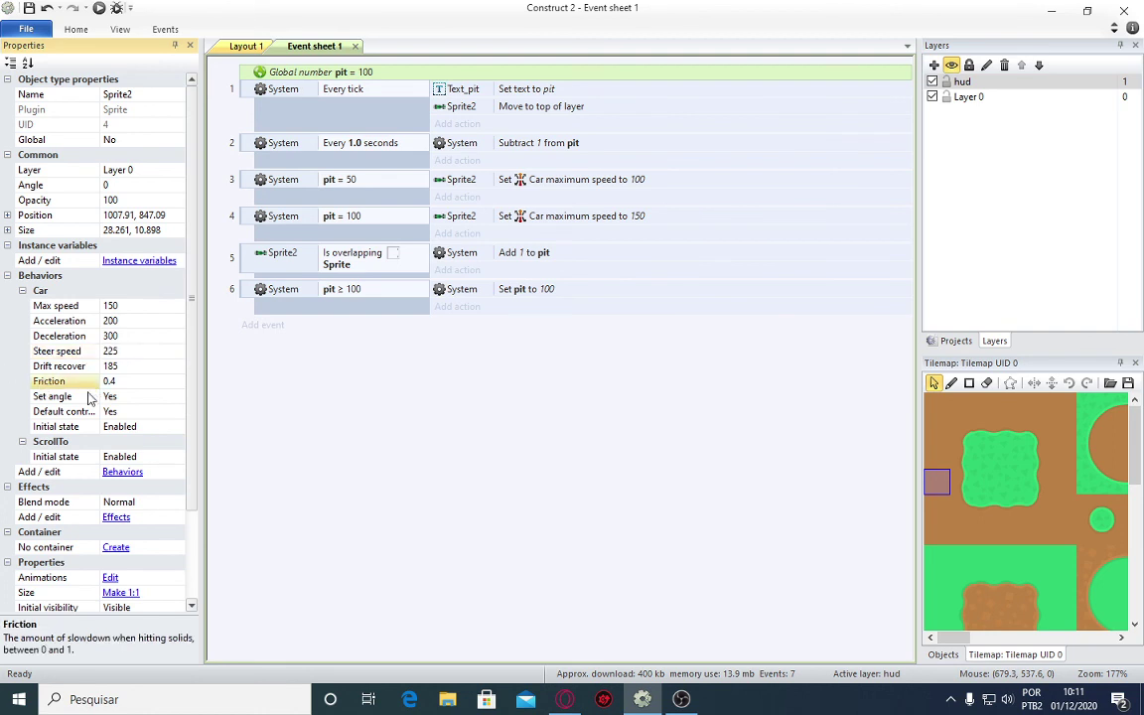
pyautogui.click(97, 396)
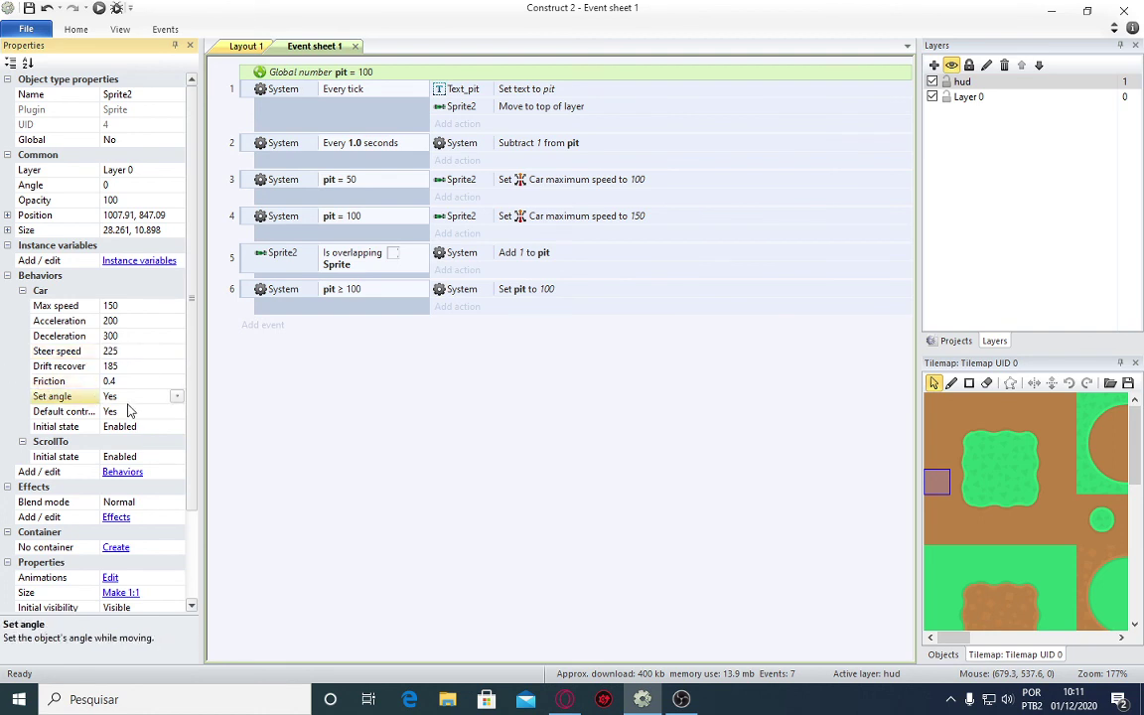
pyautogui.click(145, 382)
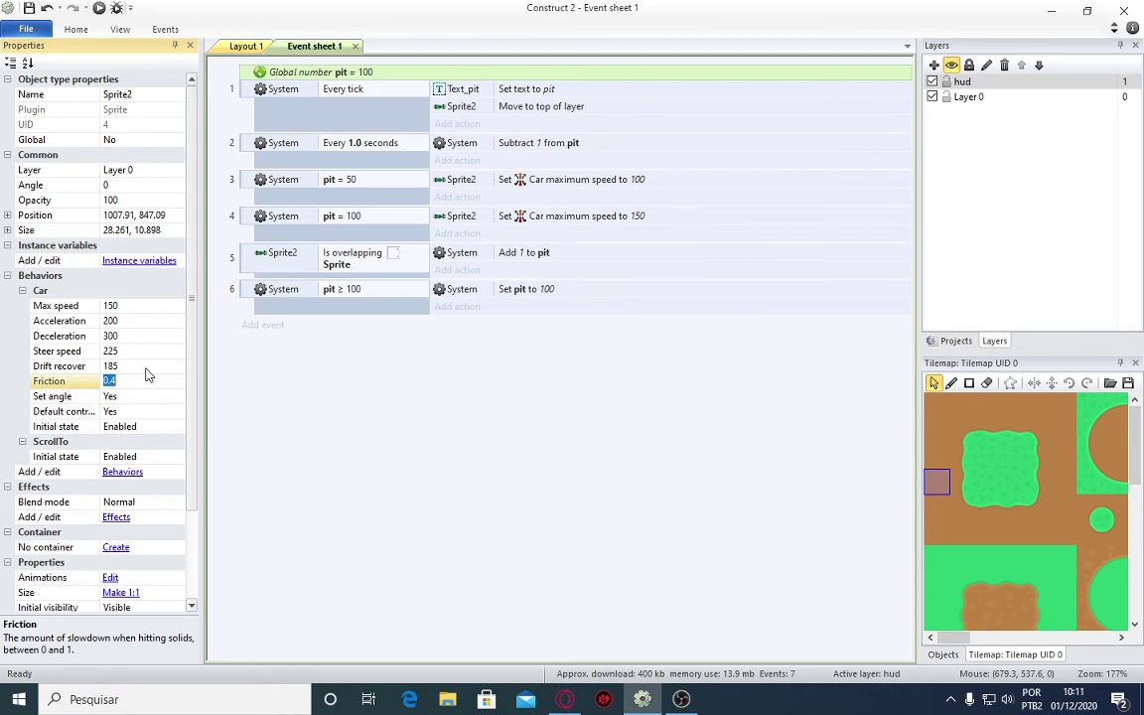
pyautogui.click(147, 366)
pyautogui.click(152, 350)
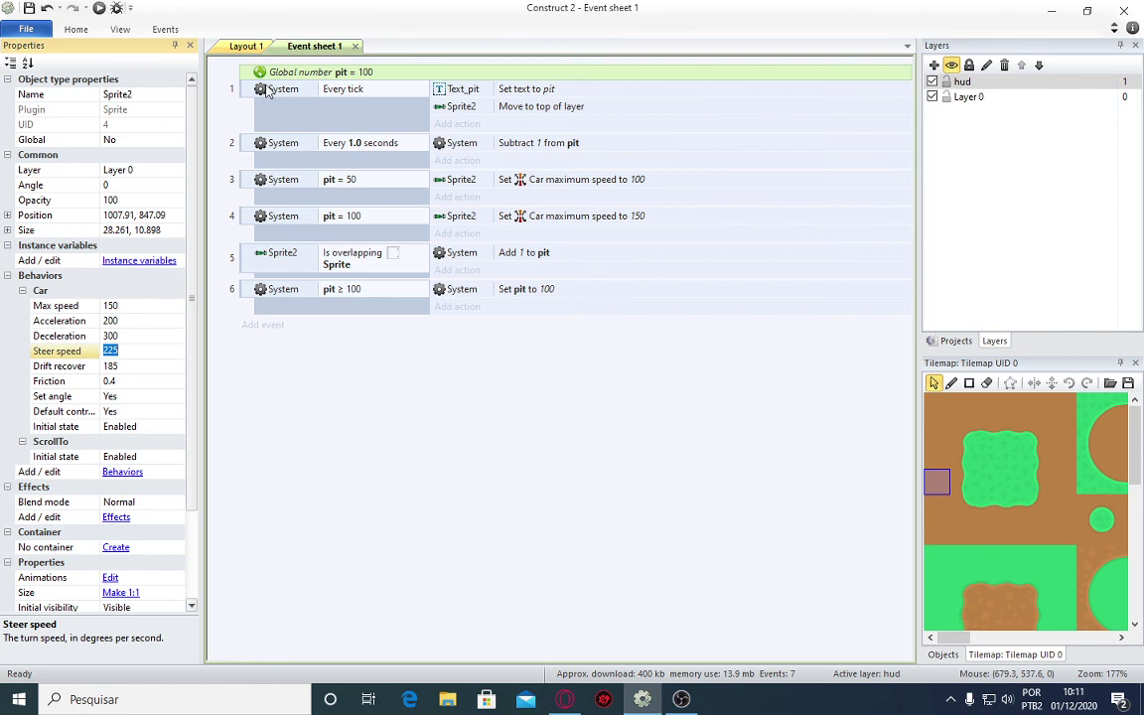
pyautogui.click(242, 46)
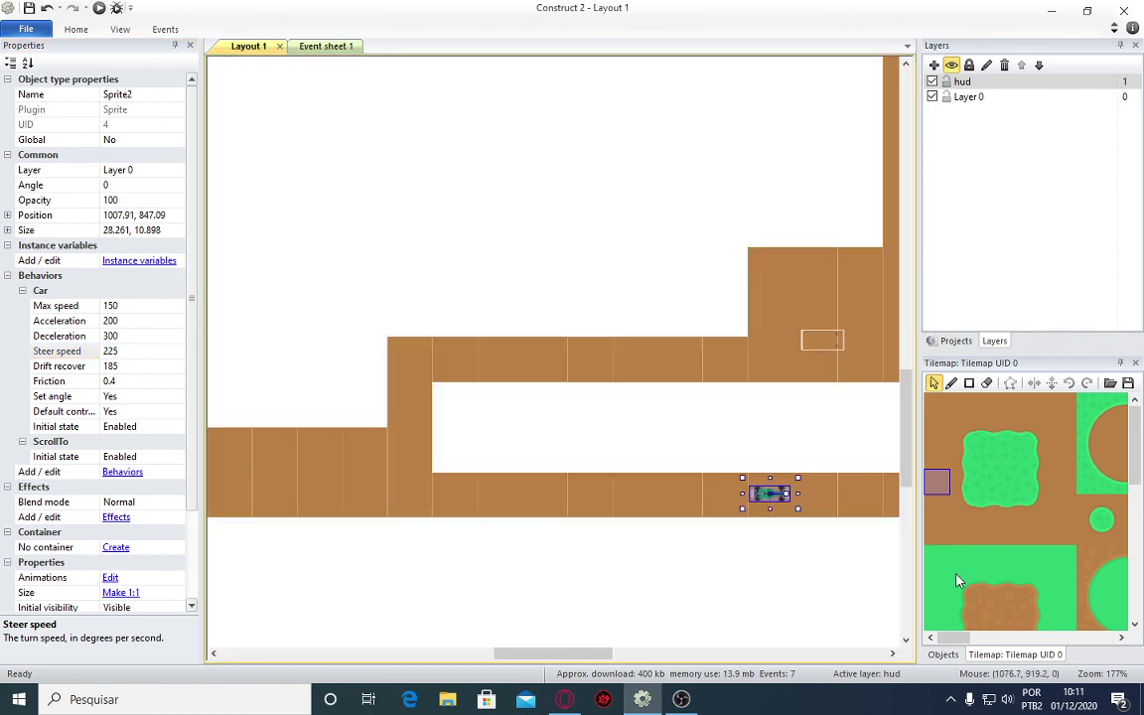
# Zoom out to view the whole finished track, then bring OBS Studio to the front.
pyautogui.keyDown('ctrl'); pyautogui.scroll(-4, 521, 298); pyautogui.keyUp('ctrl')
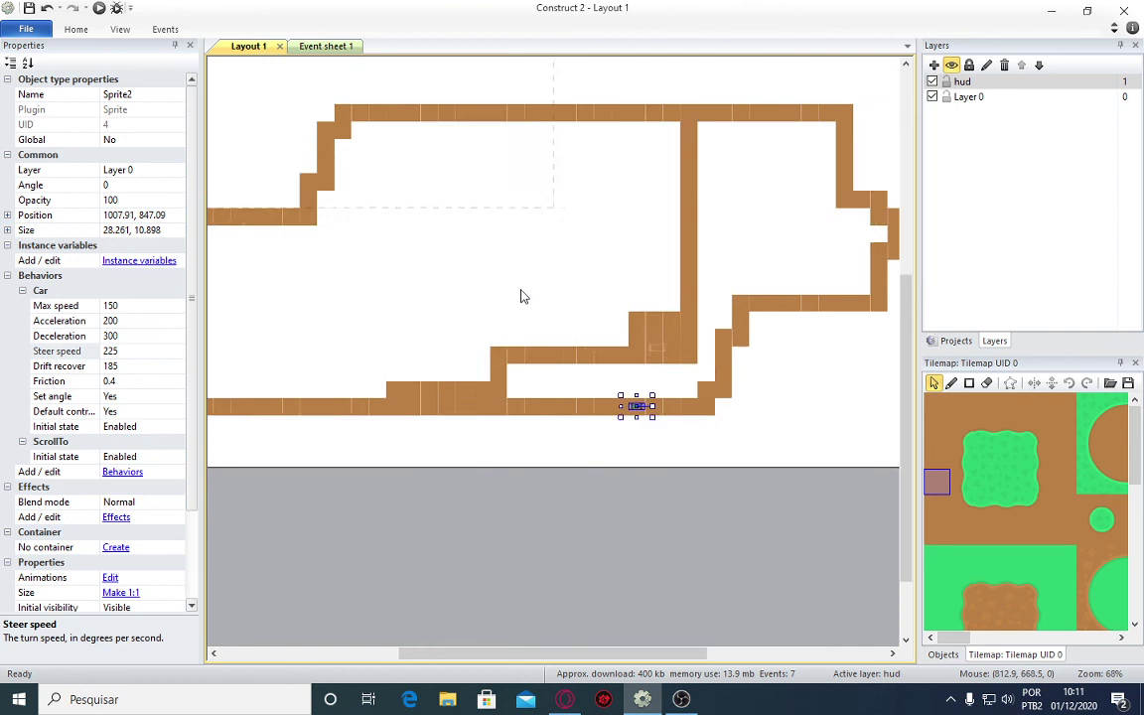
pyautogui.keyDown('ctrl'); pyautogui.scroll(-2, 523, 296); pyautogui.keyUp('ctrl')
pyautogui.keyDown('ctrl'); pyautogui.scroll(1, 524, 296); pyautogui.keyUp('ctrl')
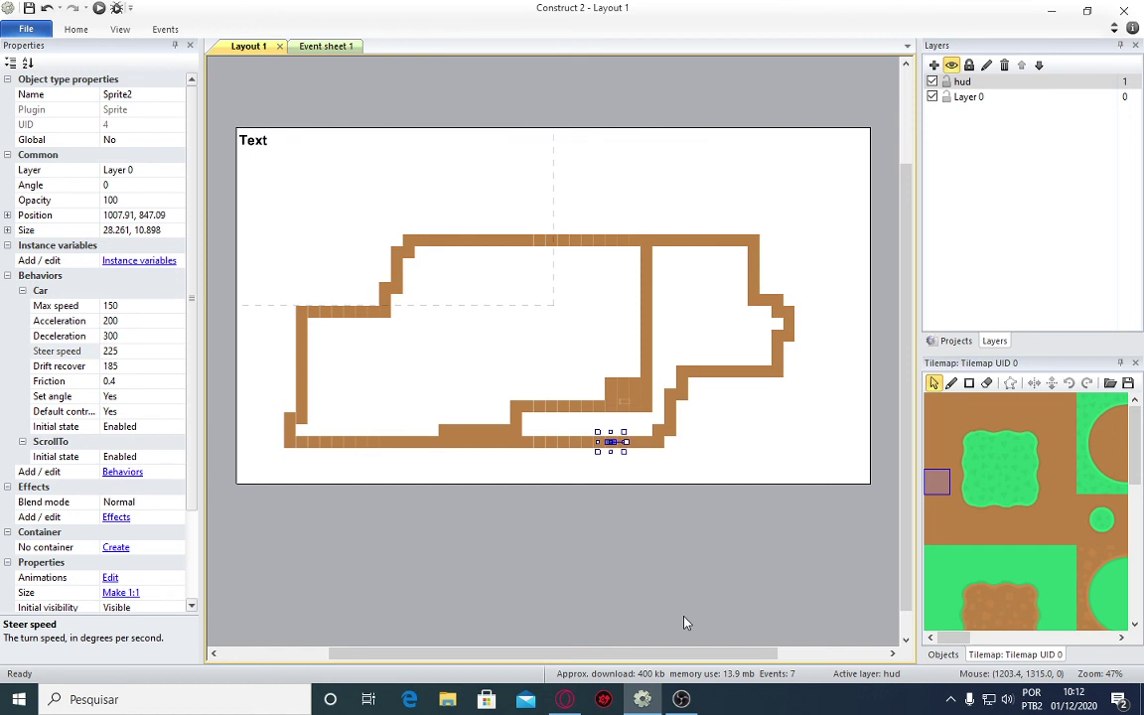
pyautogui.click(681, 700)
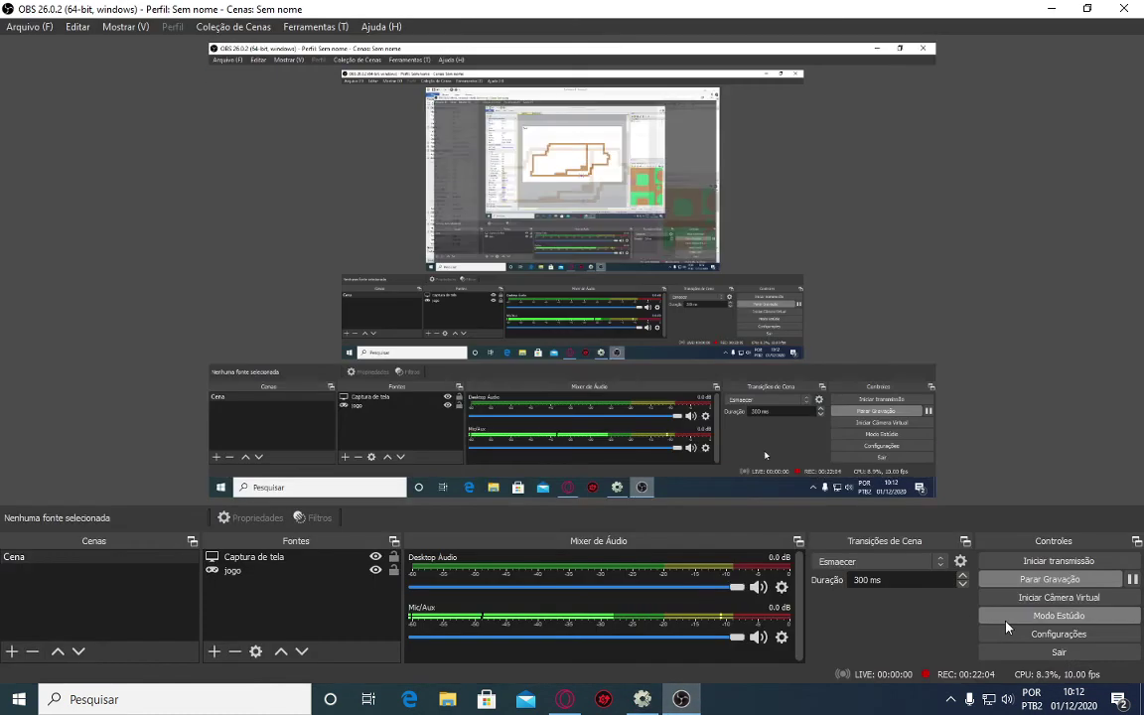